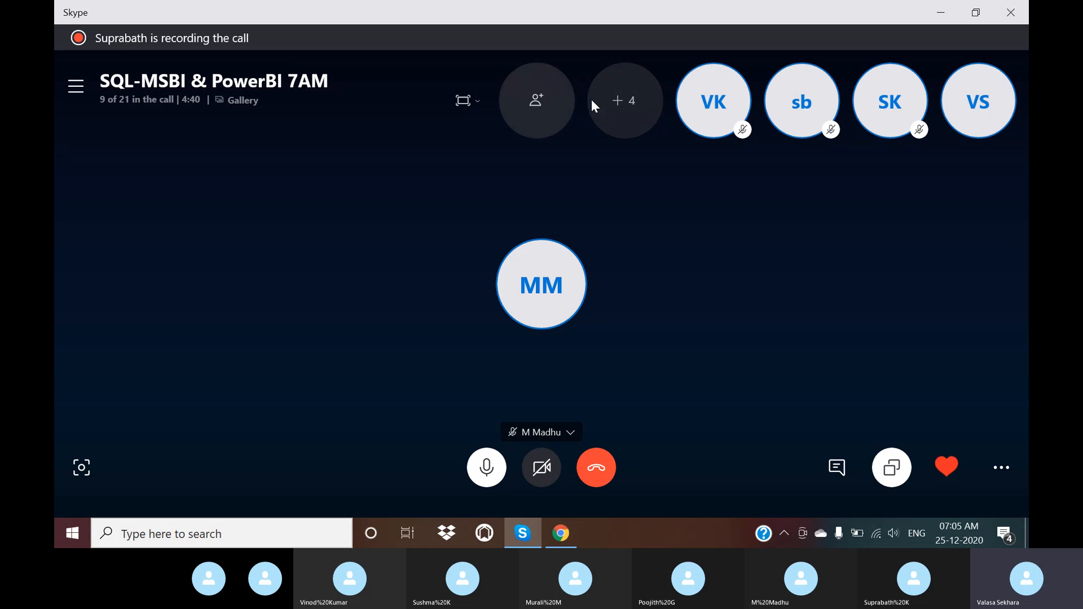
Mute the newly joined participant from the Skype call's participant list and close the list
left_click(289, 82)
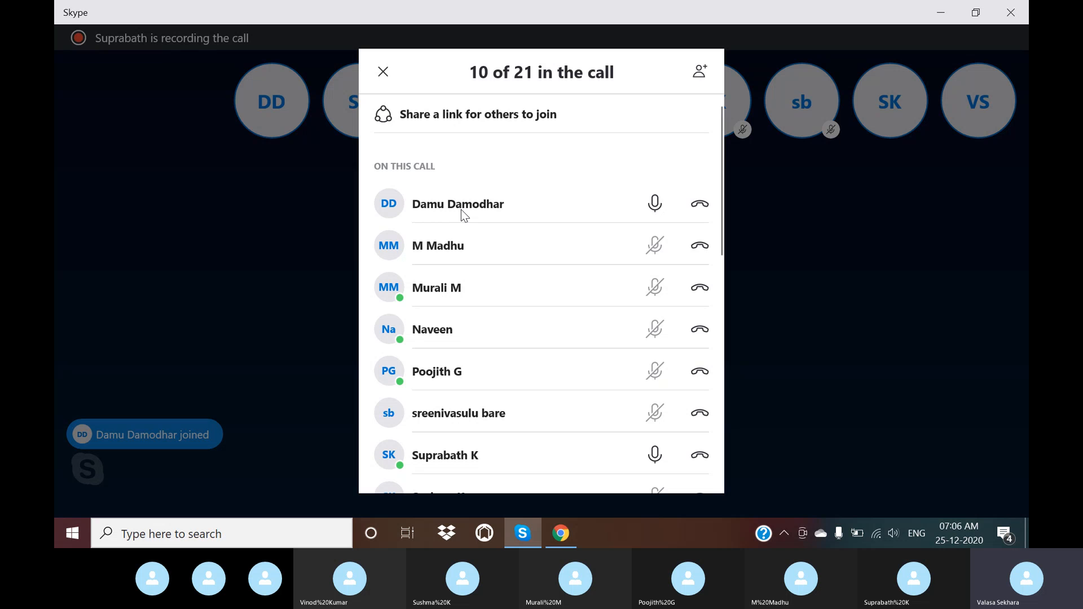
left_click(656, 245)
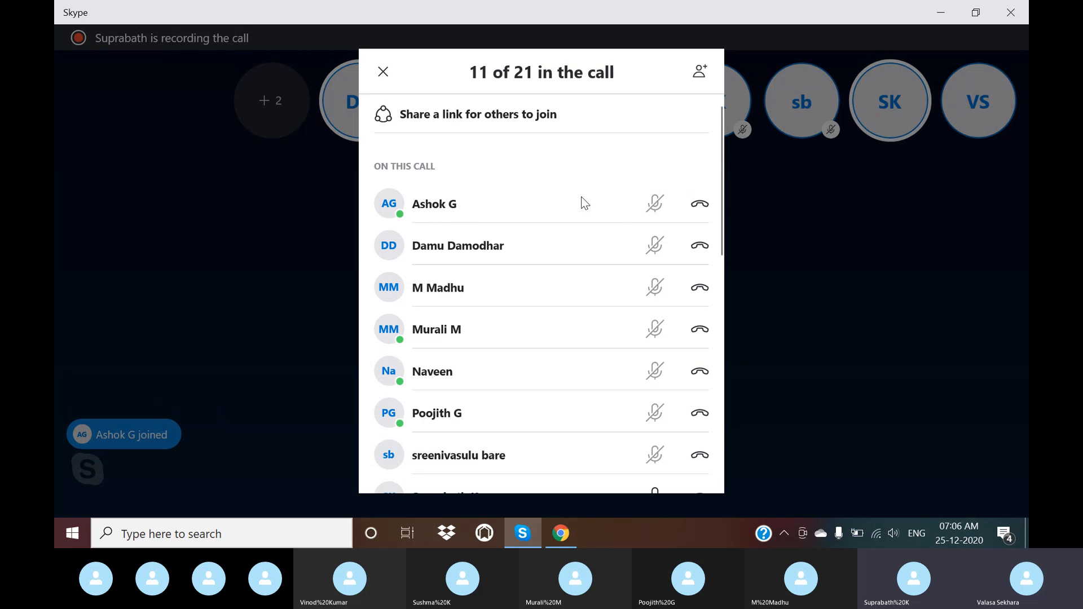
left_click(384, 72)
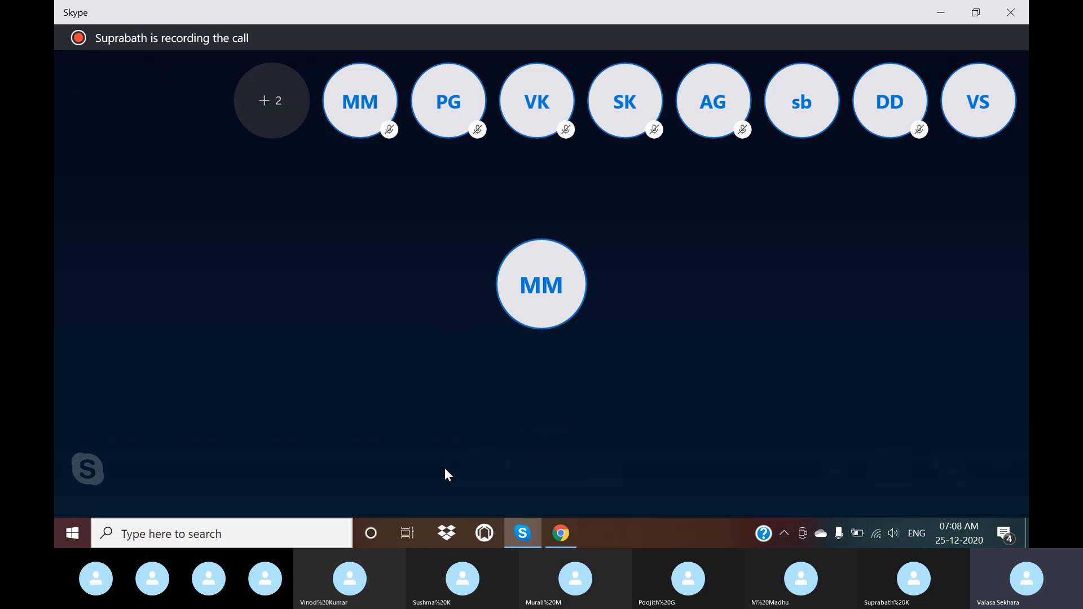
Launch Visual Studio 2012 from the Windows search and dismiss the search pane to show its Start Page
mouse_move(473, 412)
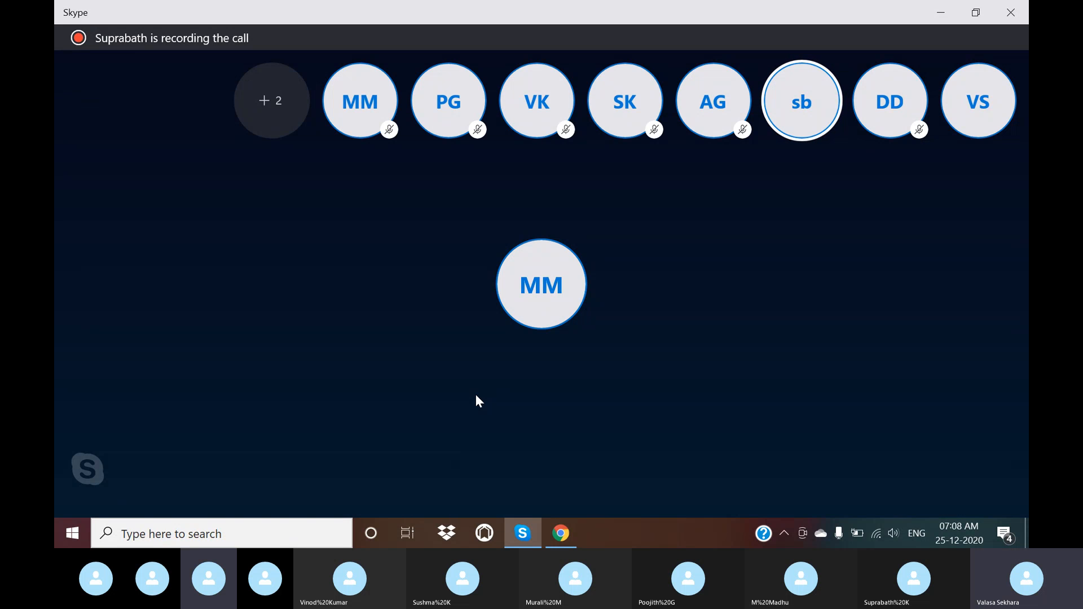
mouse_move(496, 378)
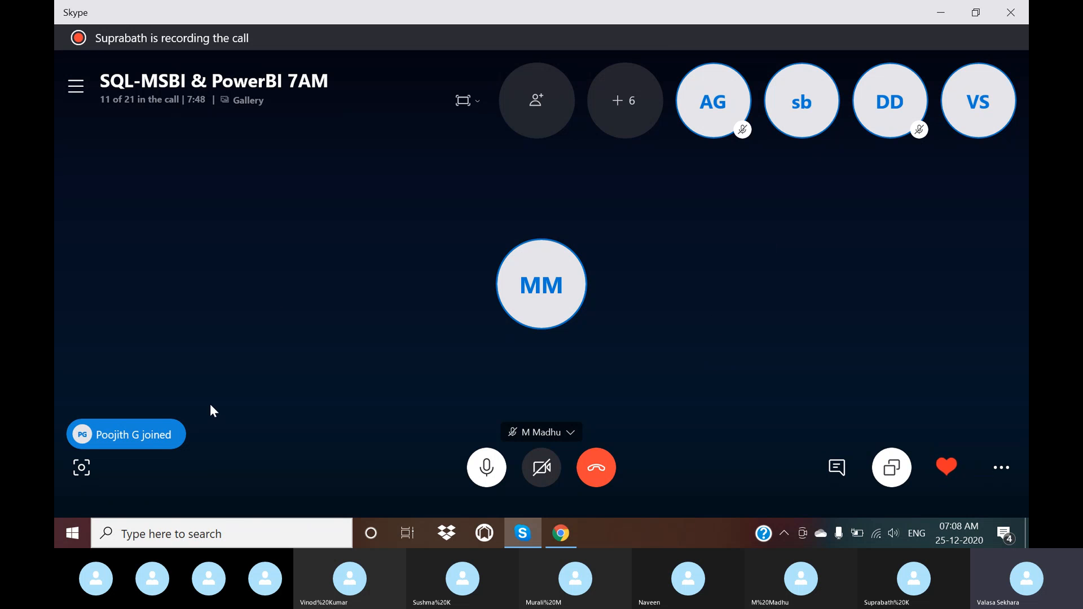
left_click(220, 532)
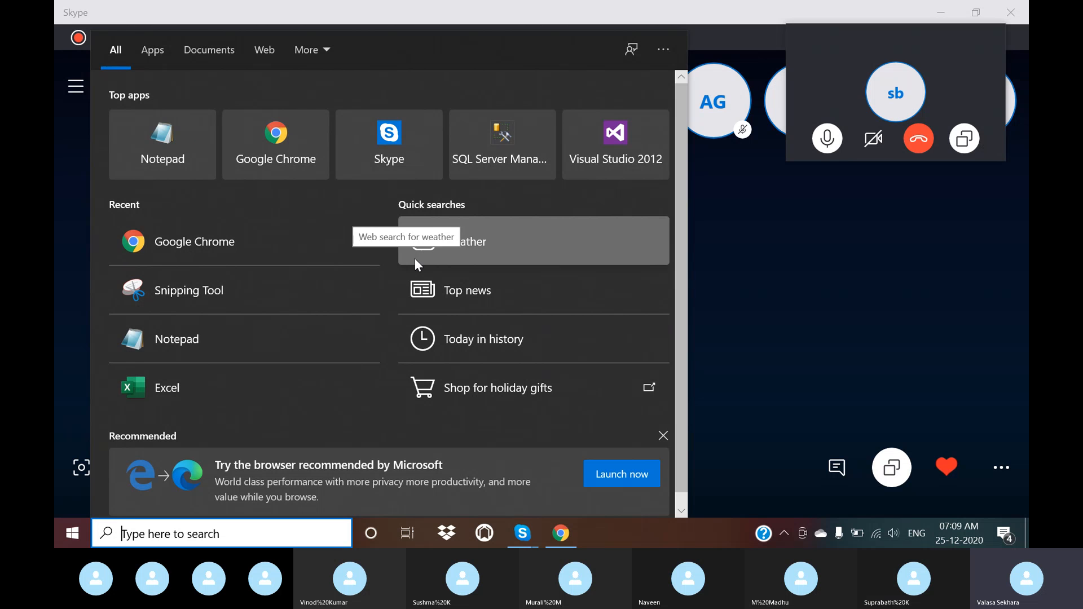
left_click(618, 163)
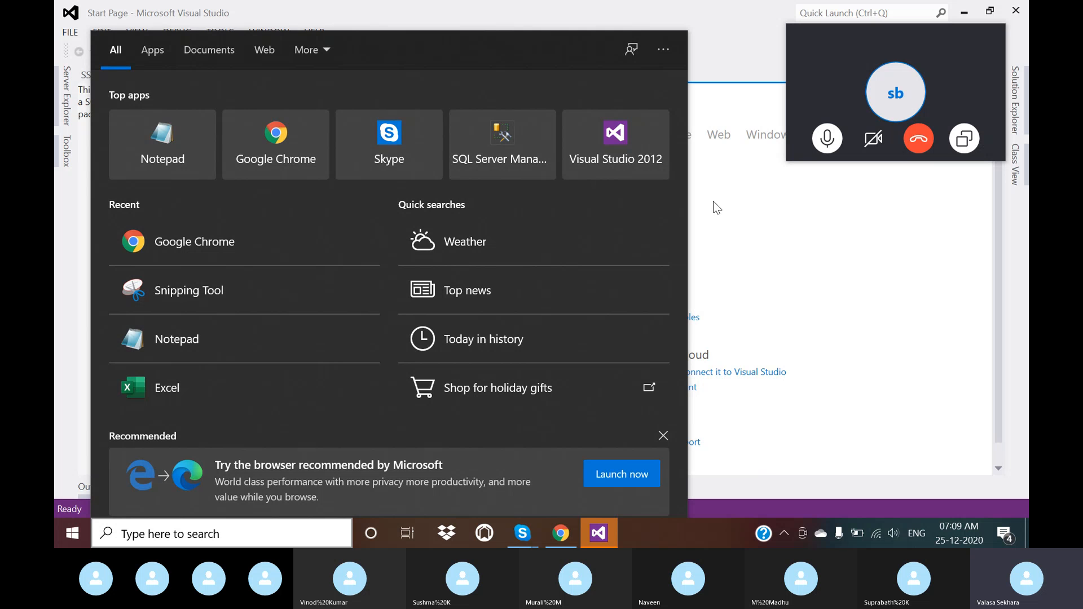
left_click(710, 216)
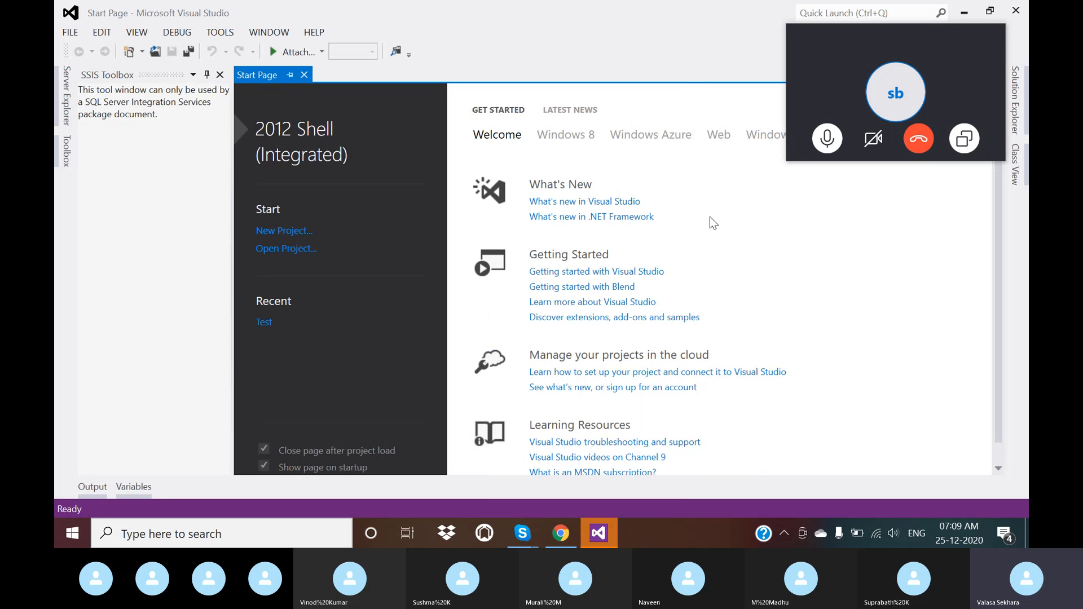
Open the recent Test project and move the floating Skype call window out of the way
left_click(262, 323)
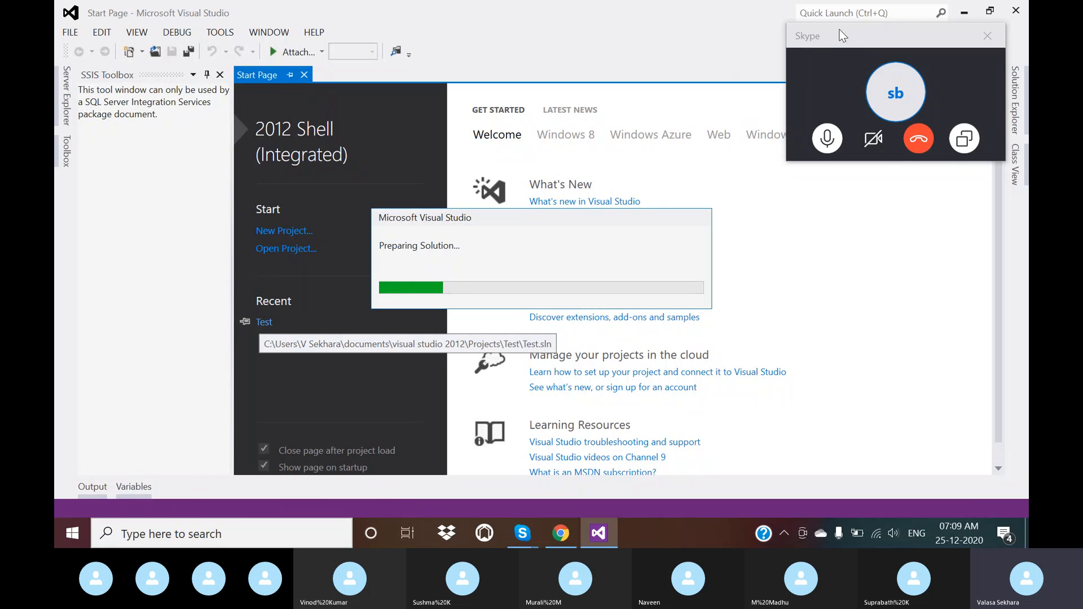
left_click_drag(842, 35, 810, 519)
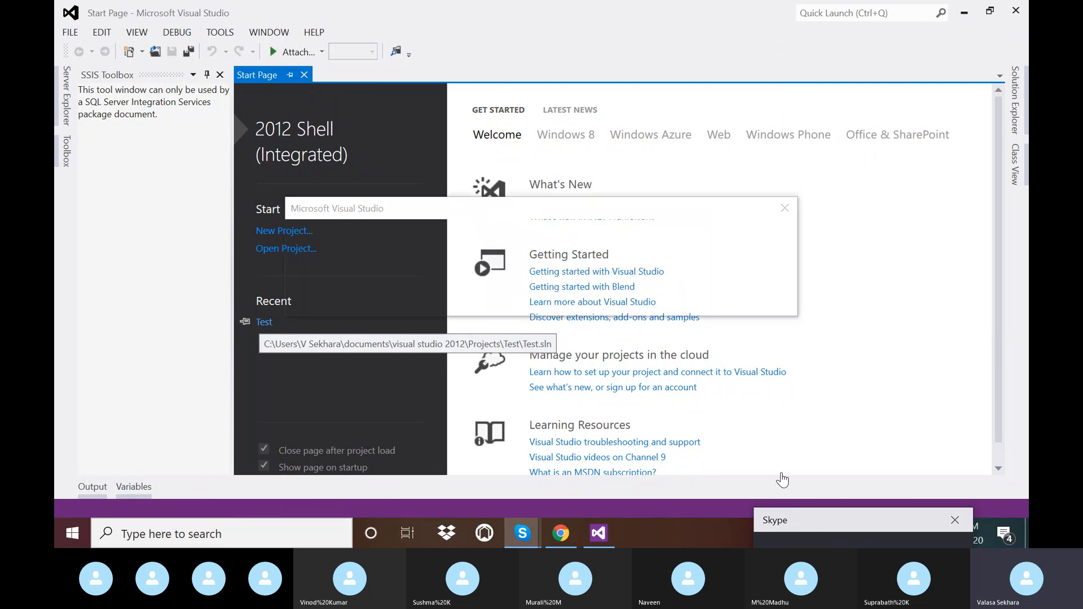
left_click(750, 293)
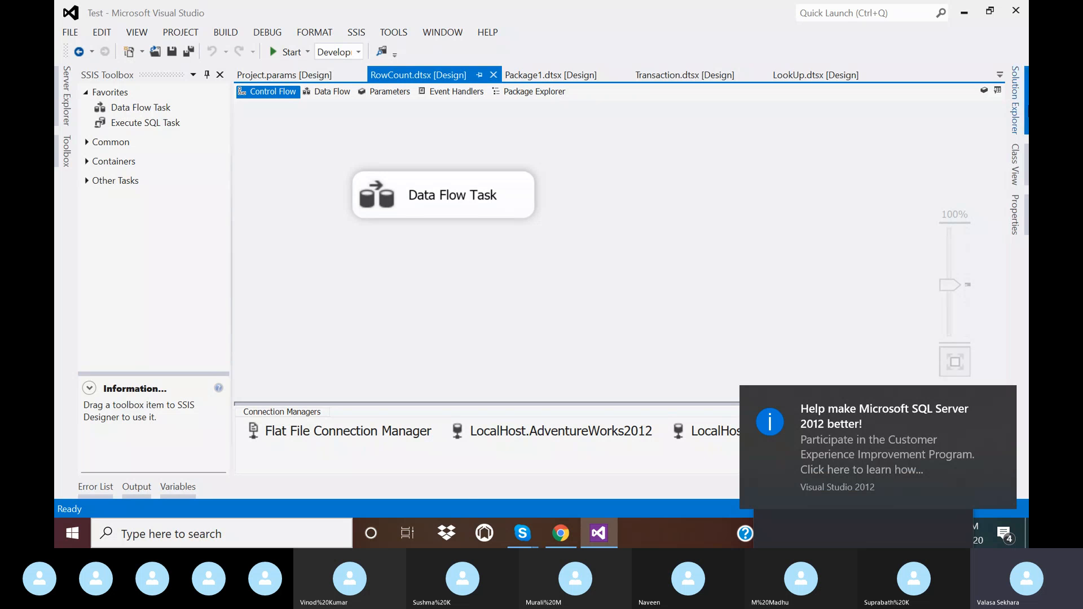
Show Solution Explorer and examine the Test project's available commands, its Project.params and its Connection Managers folder
left_click(1016, 112)
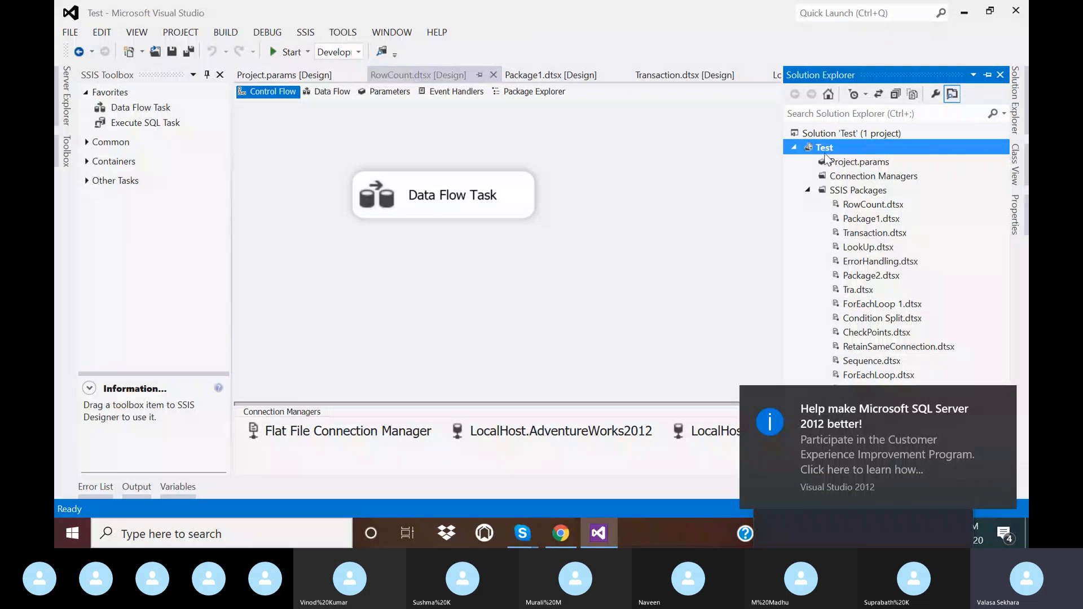
right_click(824, 148)
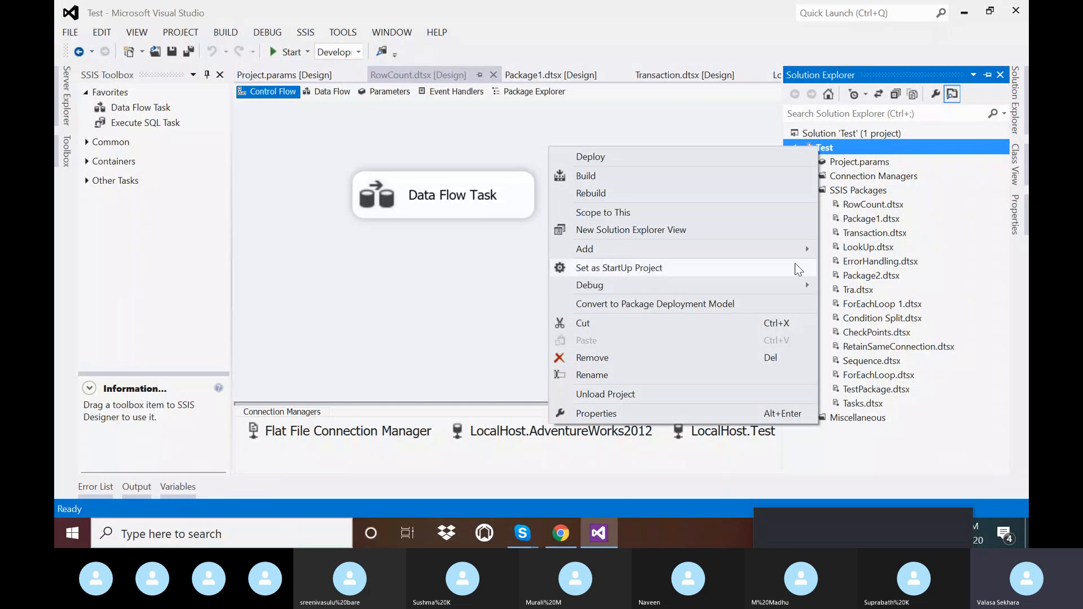
left_click(384, 134)
left_click(853, 163)
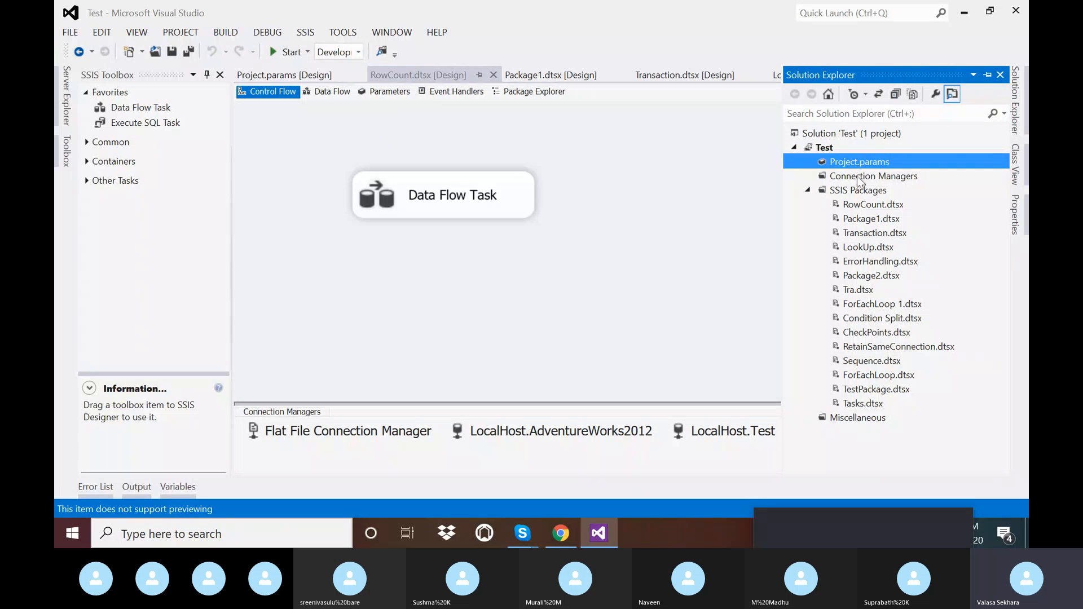
left_click(858, 177)
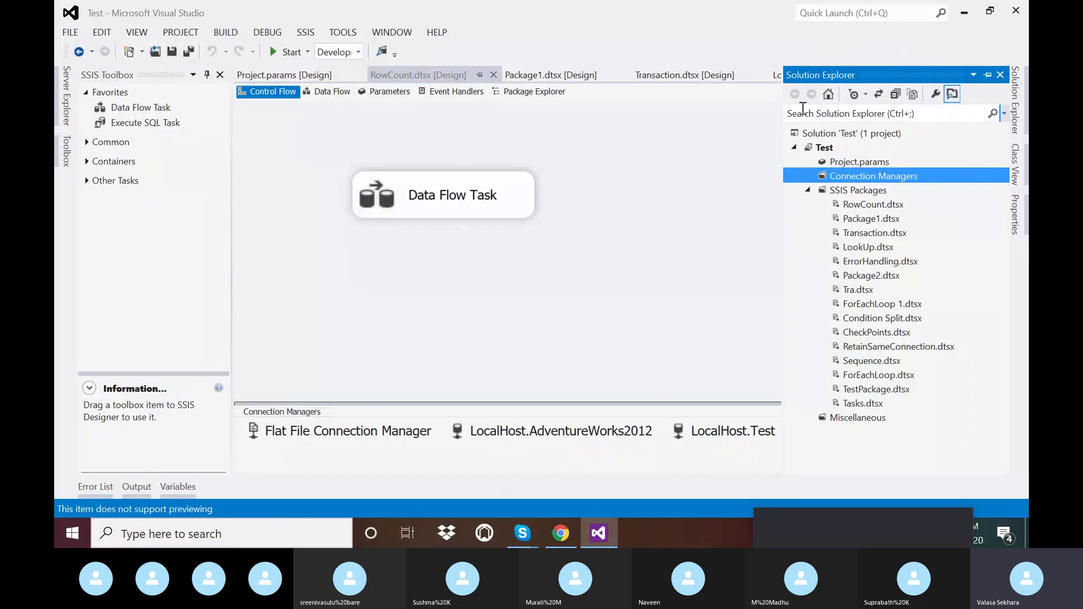
Convert the Test project to the package deployment model and complete the conversion after the compatibility check
left_click(831, 149)
right_click(832, 150)
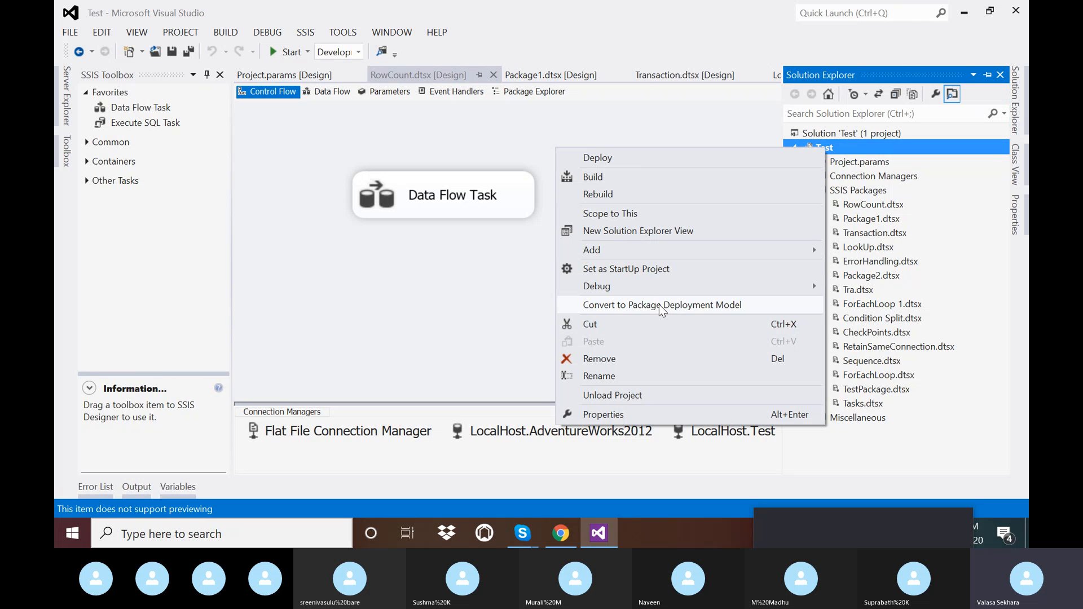
mouse_move(667, 289)
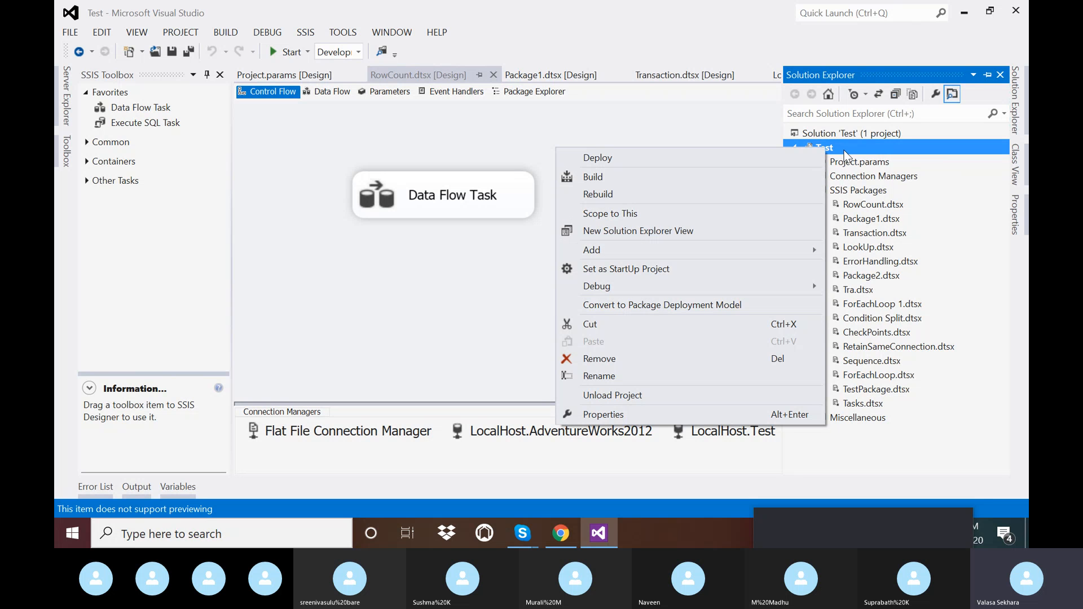
left_click(648, 307)
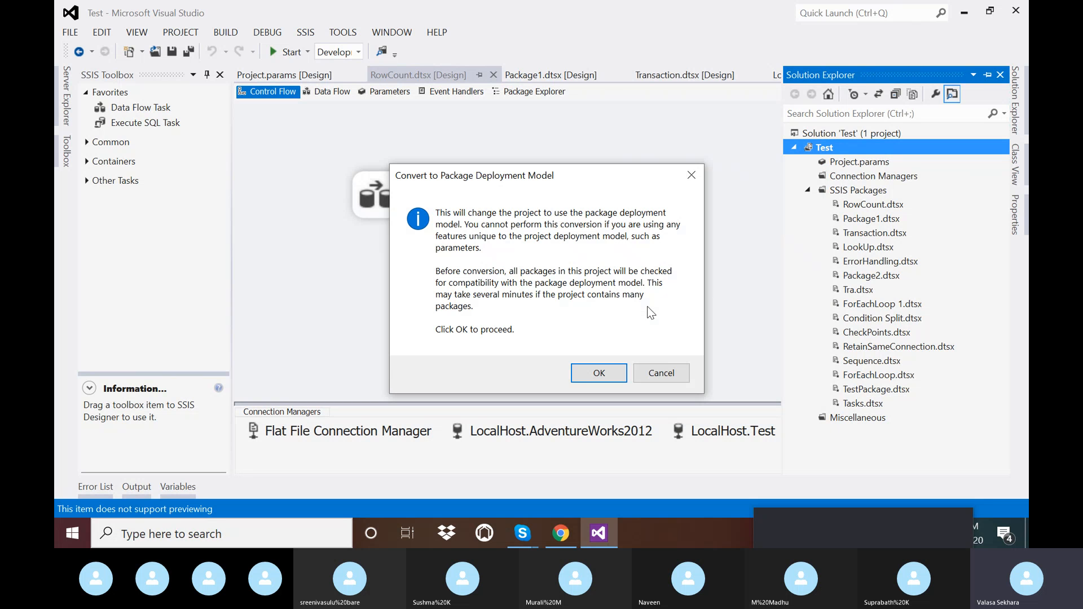
left_click(598, 372)
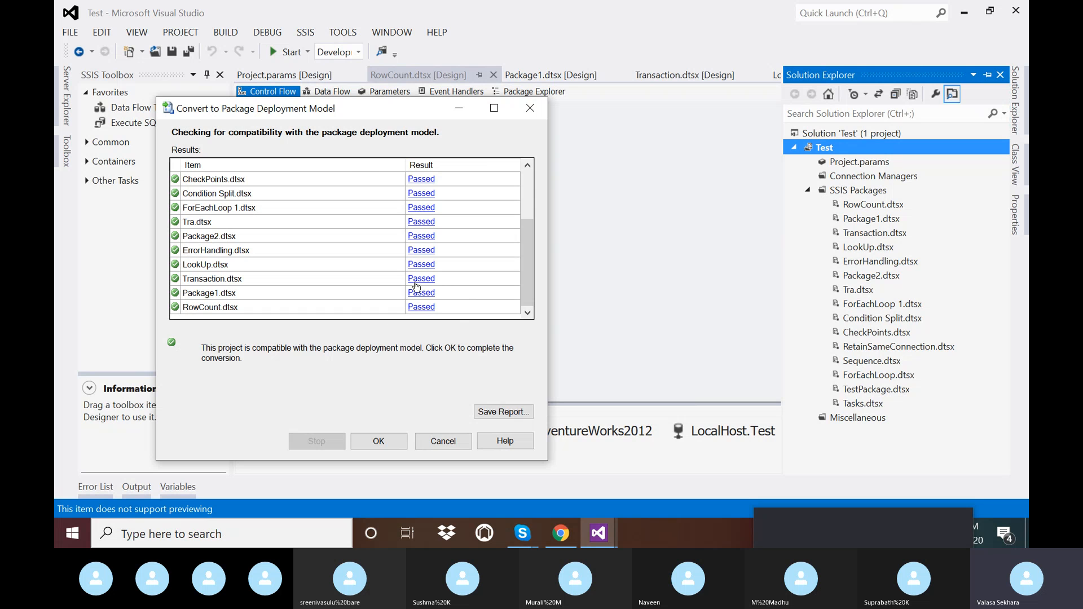
left_click(387, 444)
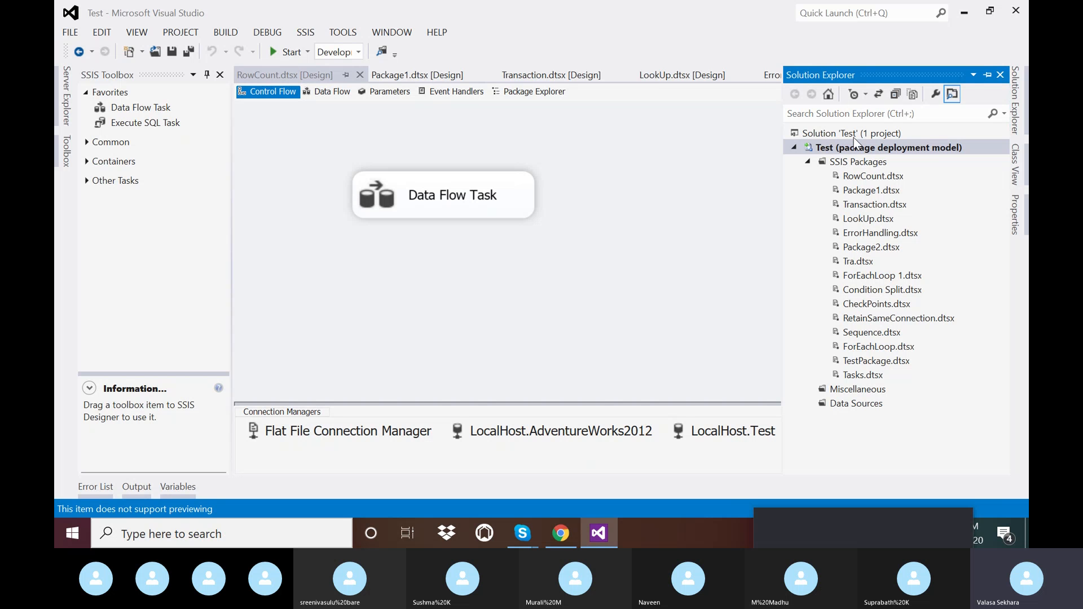
Examine the converted Test project's contents and the commands available for the project and for the RowCount.dtsx package
left_click(867, 135)
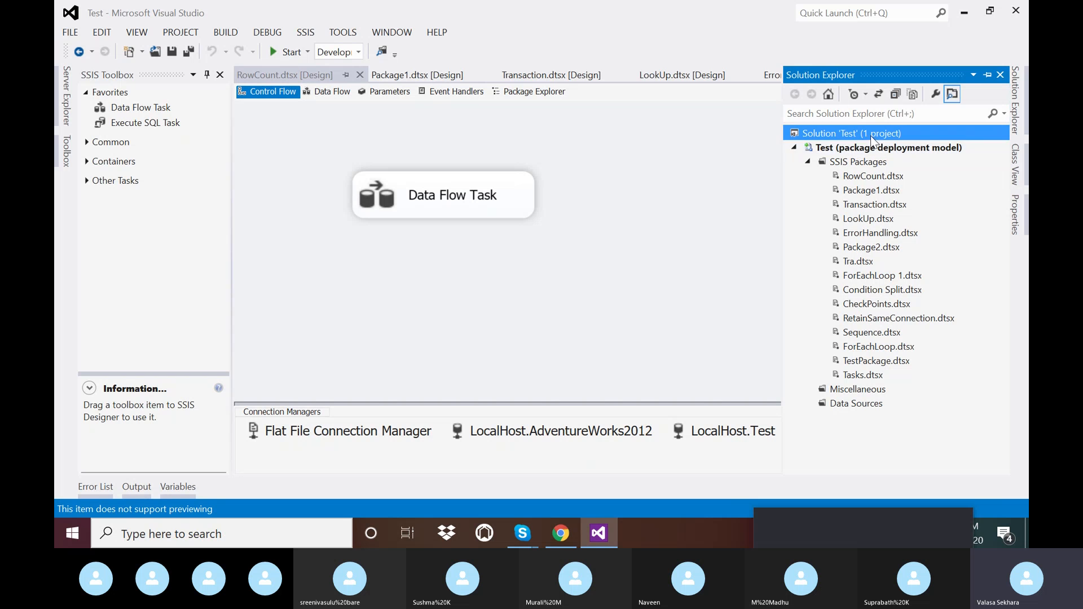
left_click(871, 148)
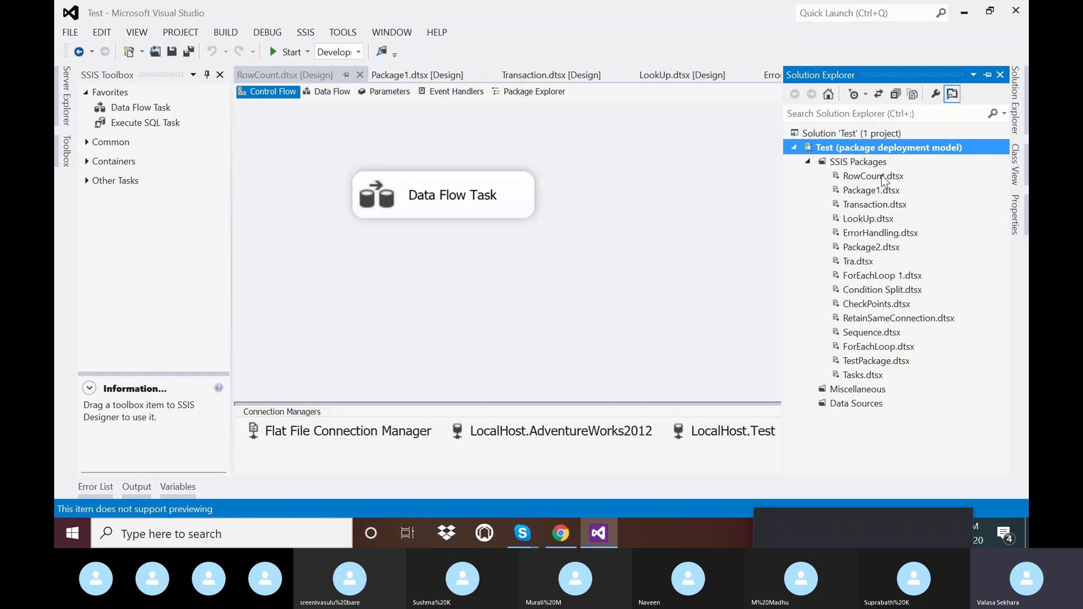
left_click(795, 148)
left_click(795, 148)
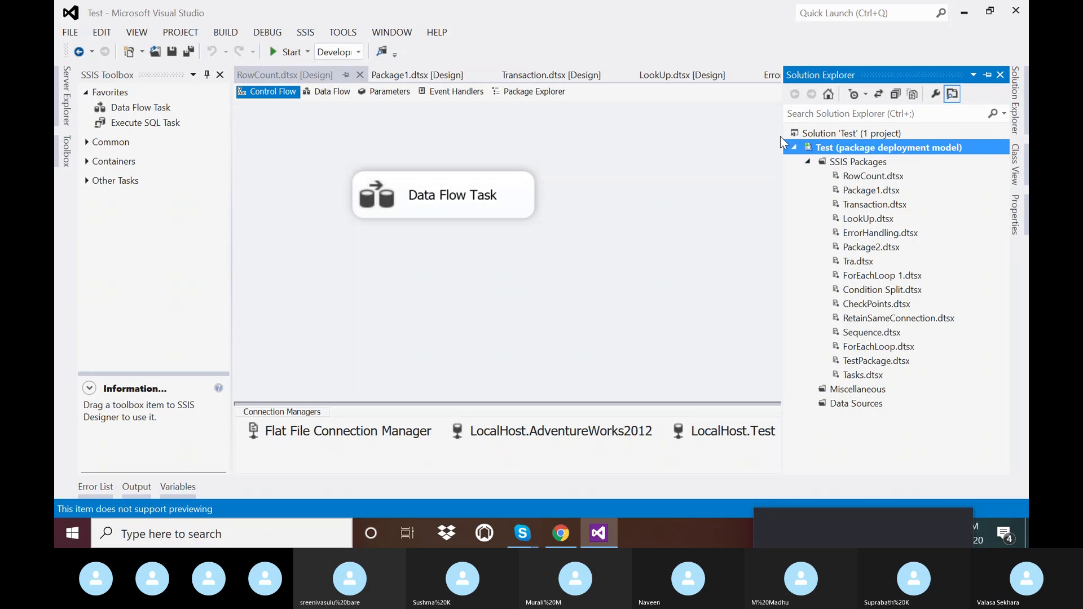
right_click(842, 150)
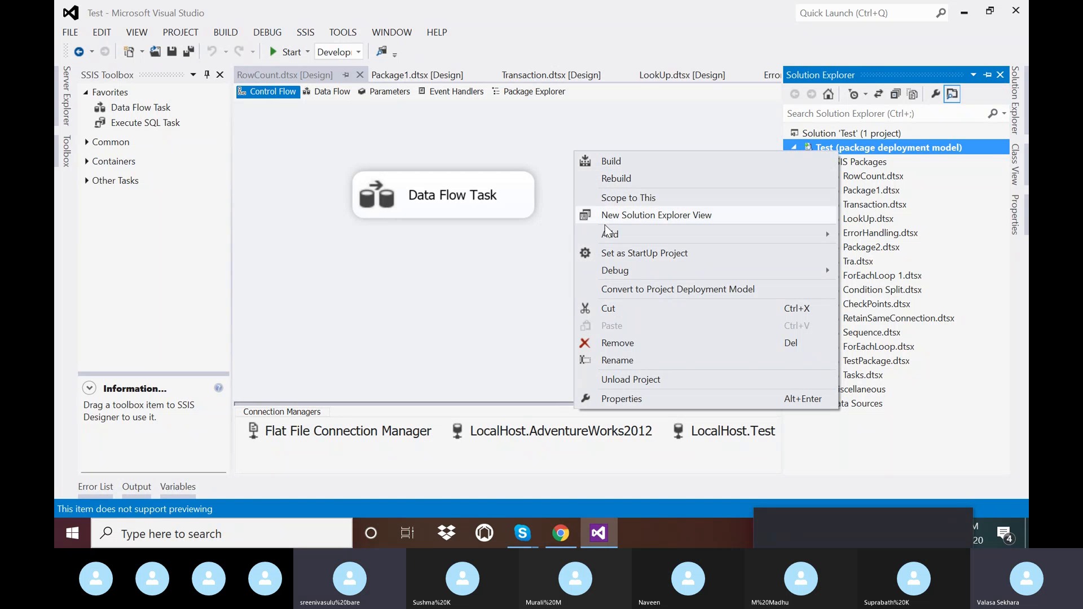
left_click(892, 190)
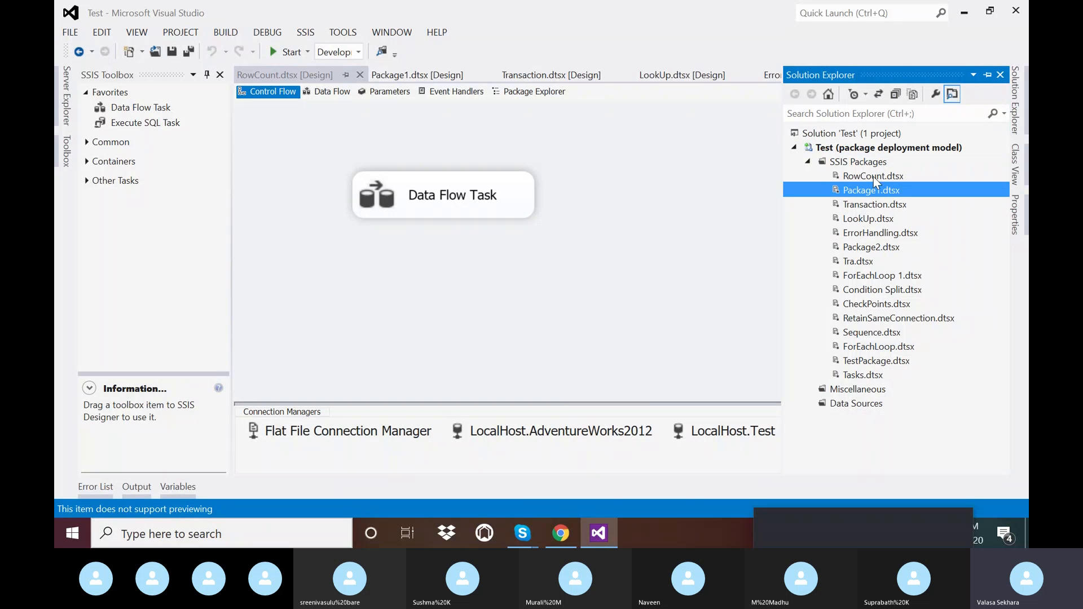
right_click(873, 179)
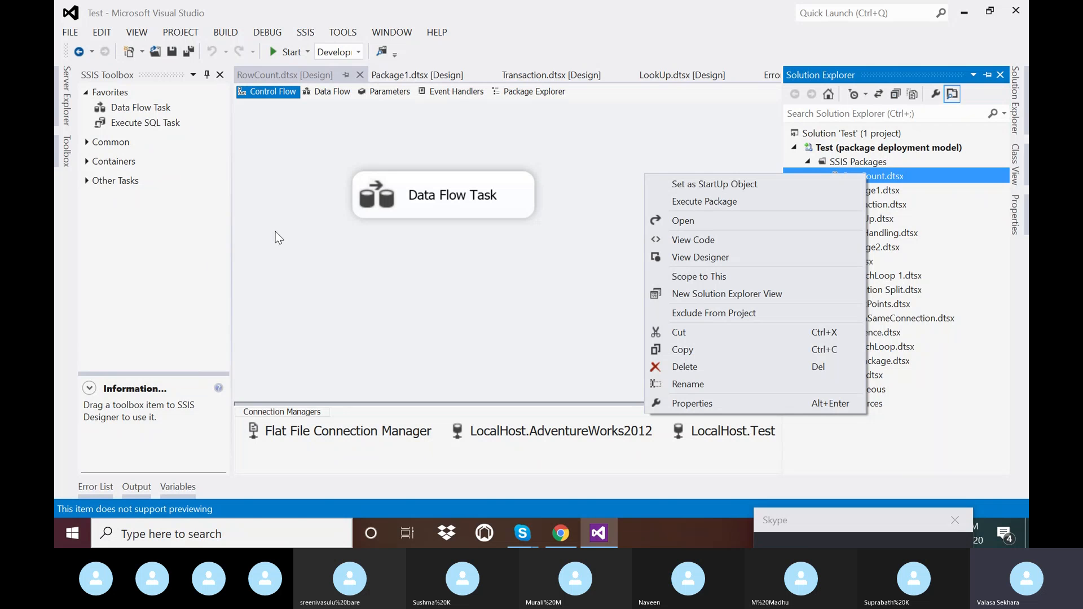
left_click(450, 280)
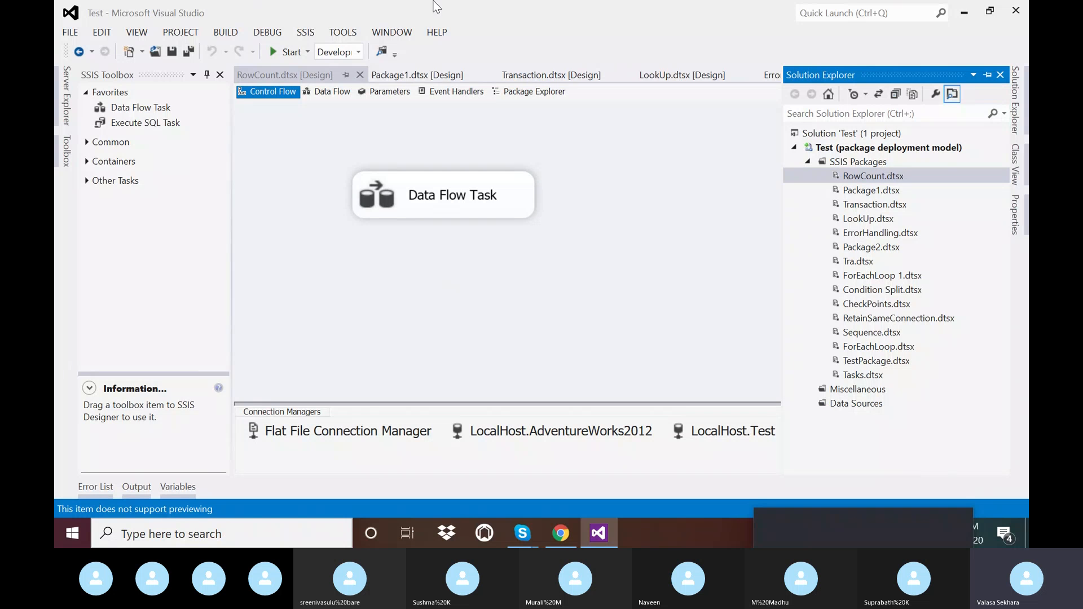
Build the solution and close the Output window
left_click(240, 32)
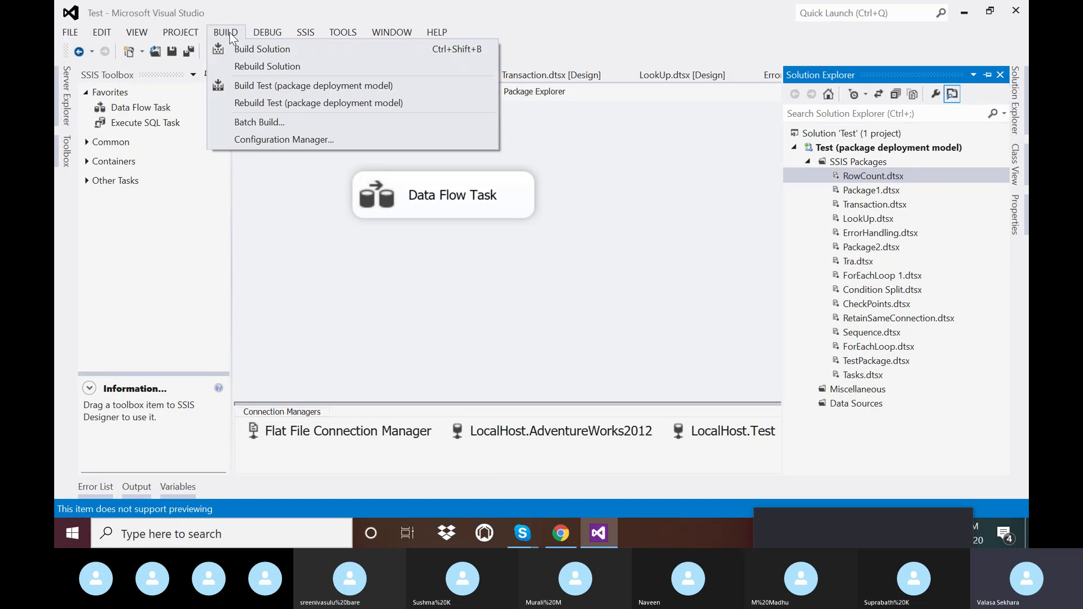
left_click(244, 47)
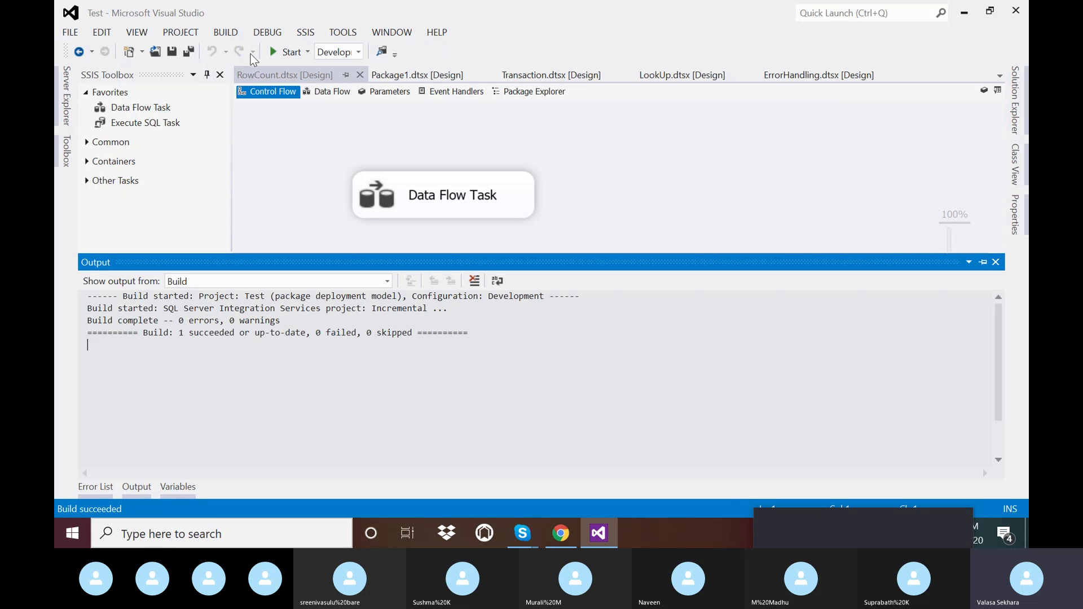
left_click(996, 262)
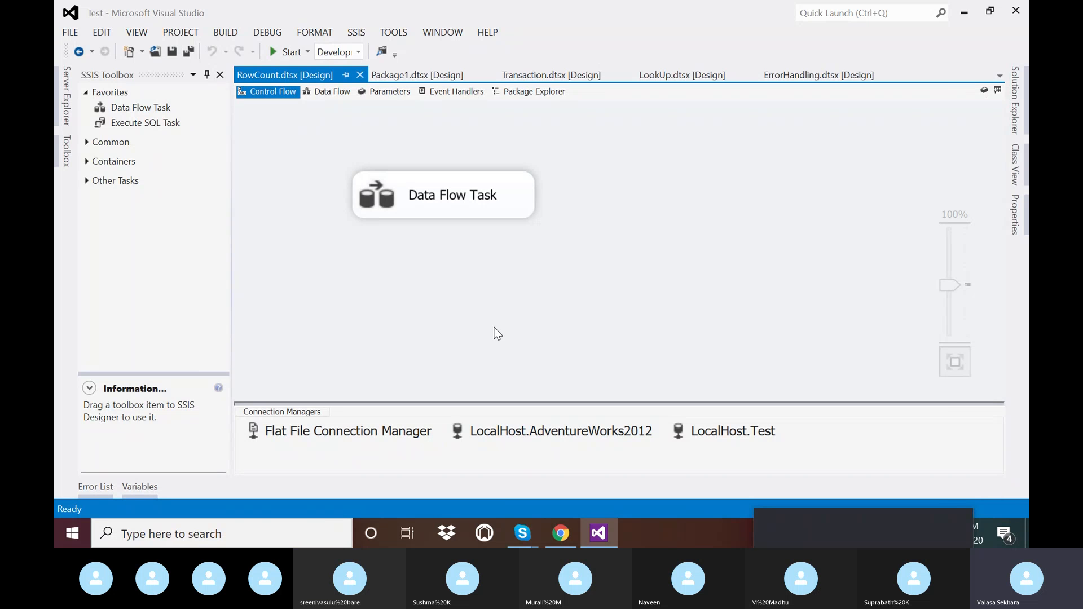
Open the Test project's bin\Development folder in File Explorer and inspect the properties of the Test deployment file
key("super+e")
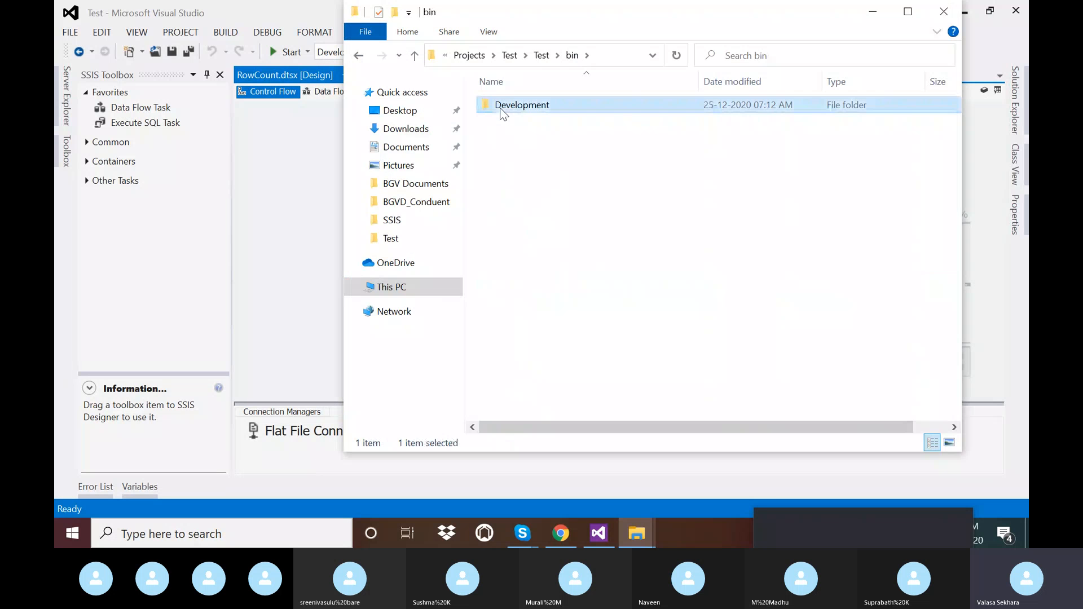
double_click(502, 110)
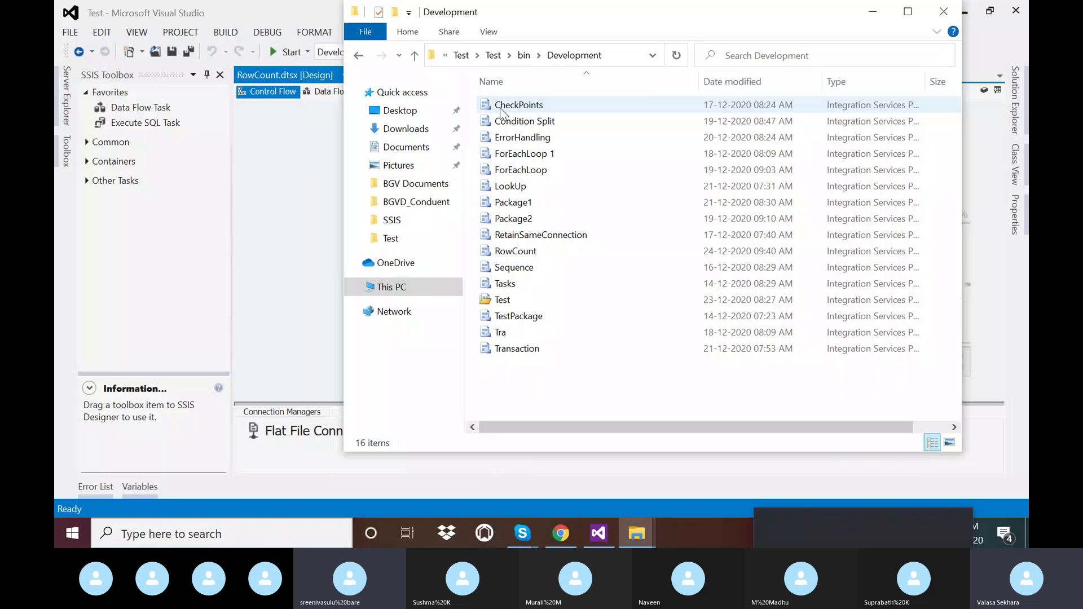
left_click(474, 299)
right_click(498, 300)
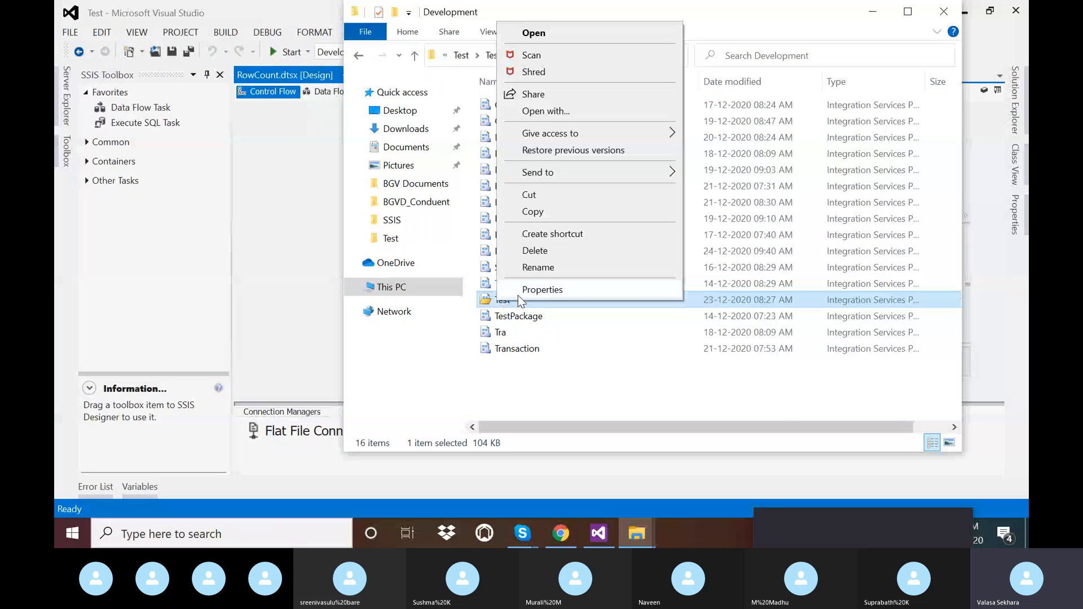
left_click(519, 291)
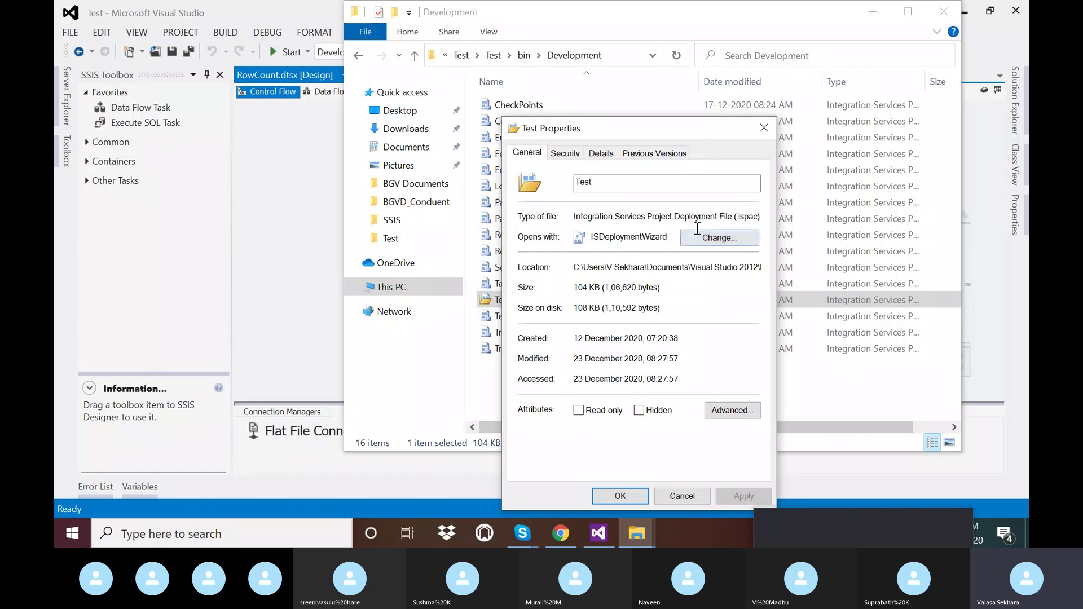
left_click(682, 495)
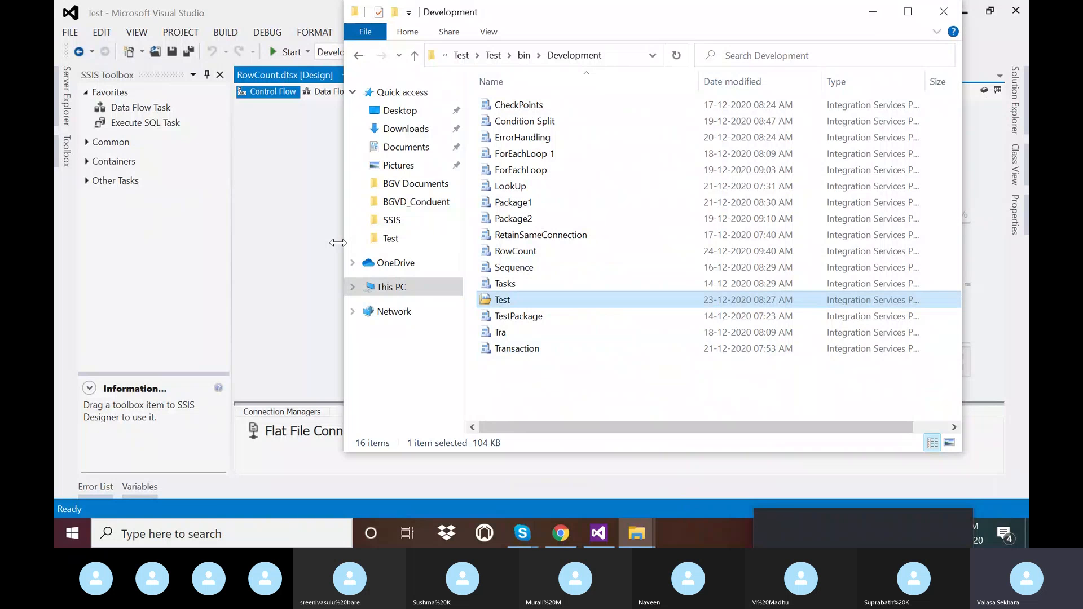
Enable CreateDeploymentUtility in the Test project's deployment properties and build the project
left_click(1015, 101)
right_click(860, 146)
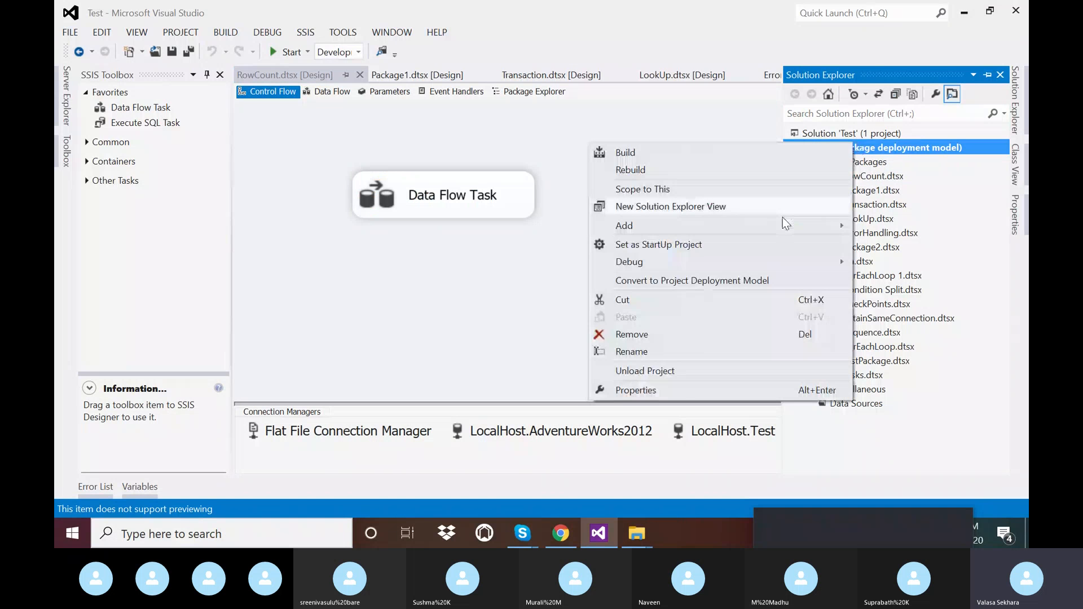
left_click(655, 385)
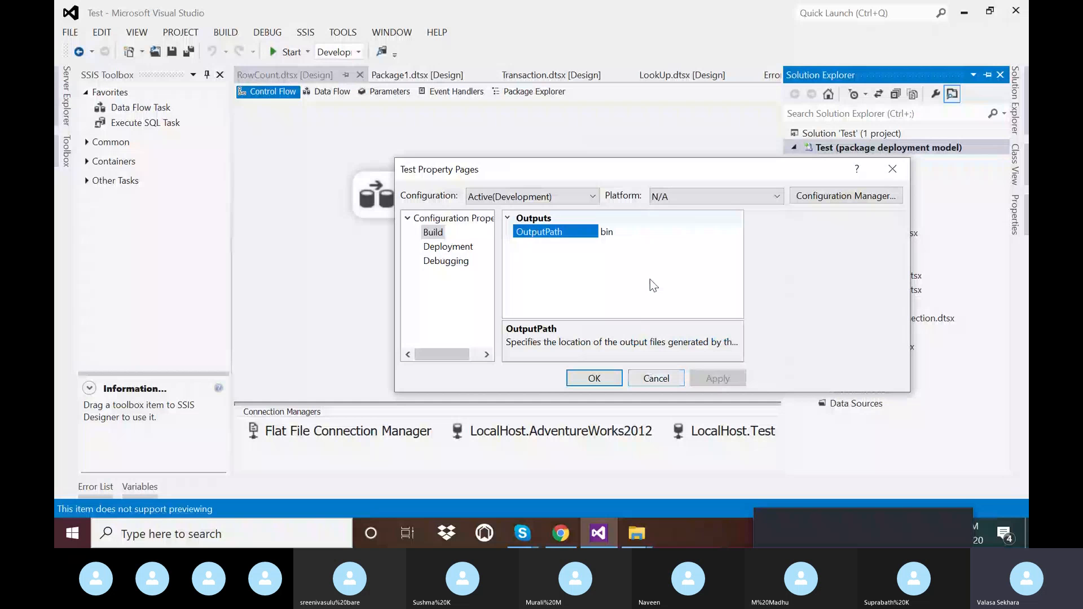
left_click(456, 260)
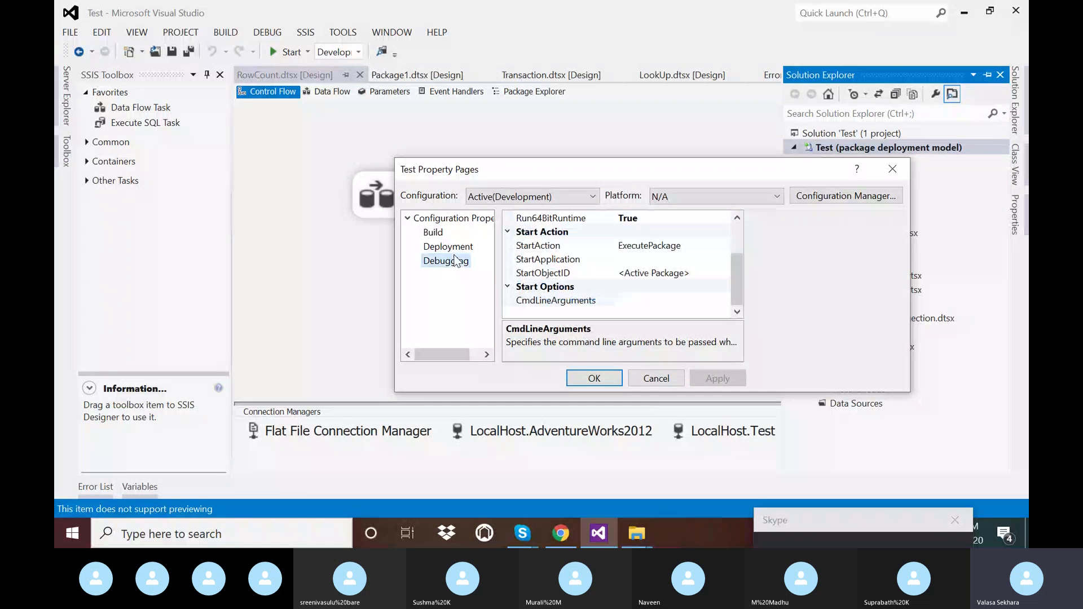
left_click(457, 249)
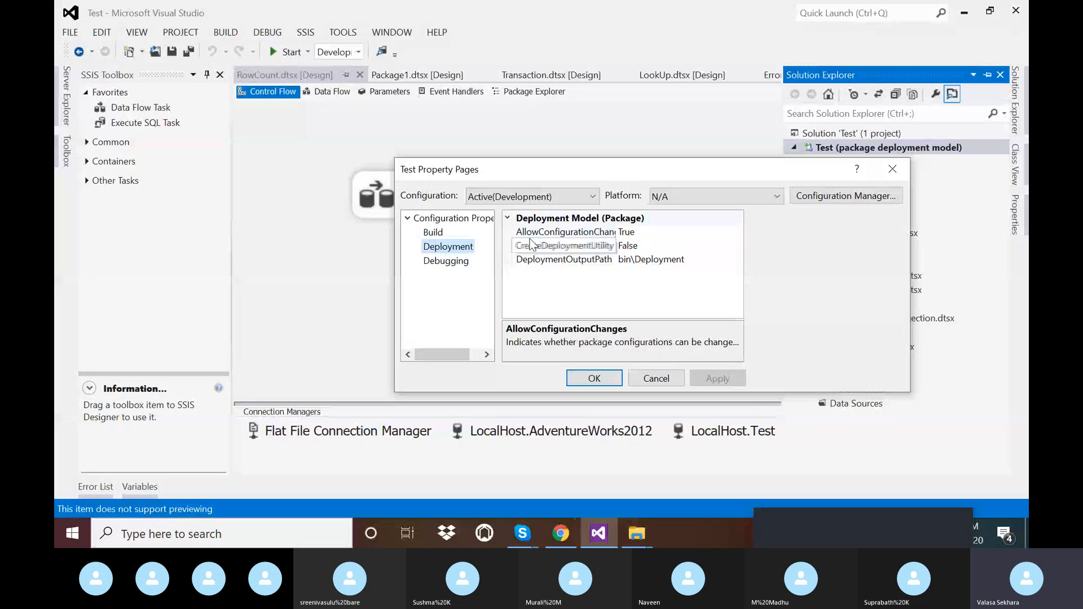
left_click(638, 245)
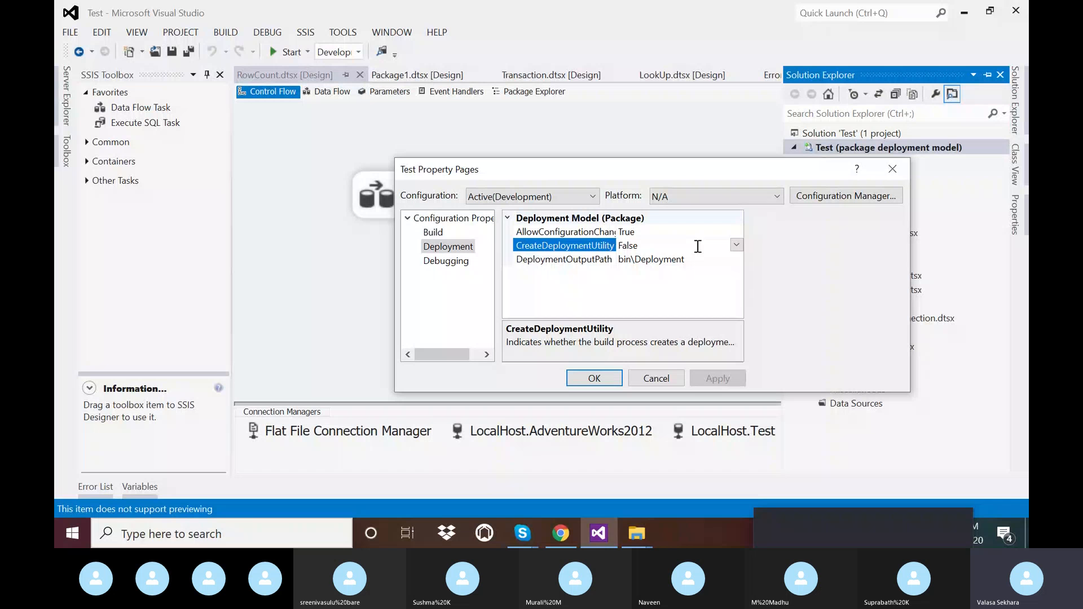
left_click(736, 247)
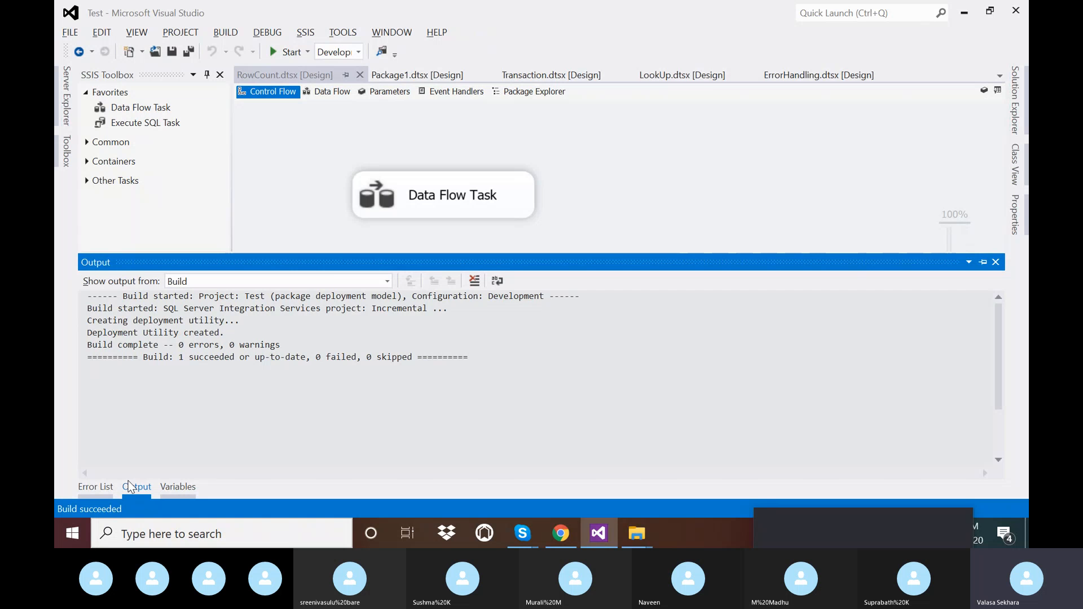
Open the project's bin\Deployment folder in File Explorer and widen the Type column to identify the Test deployment manifest
key("alt+Tab")
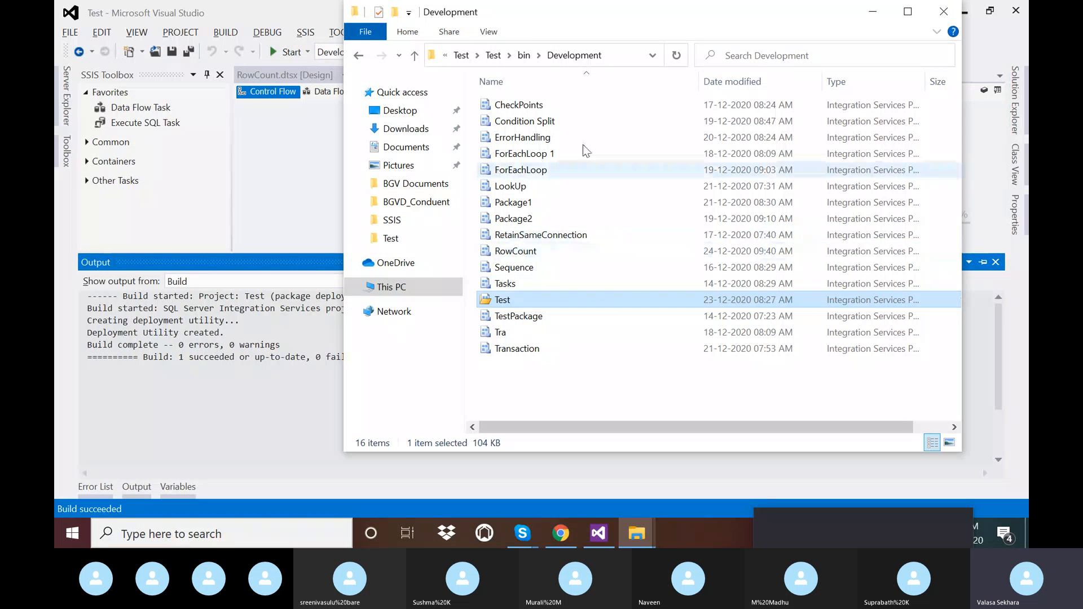
key("alt+Up")
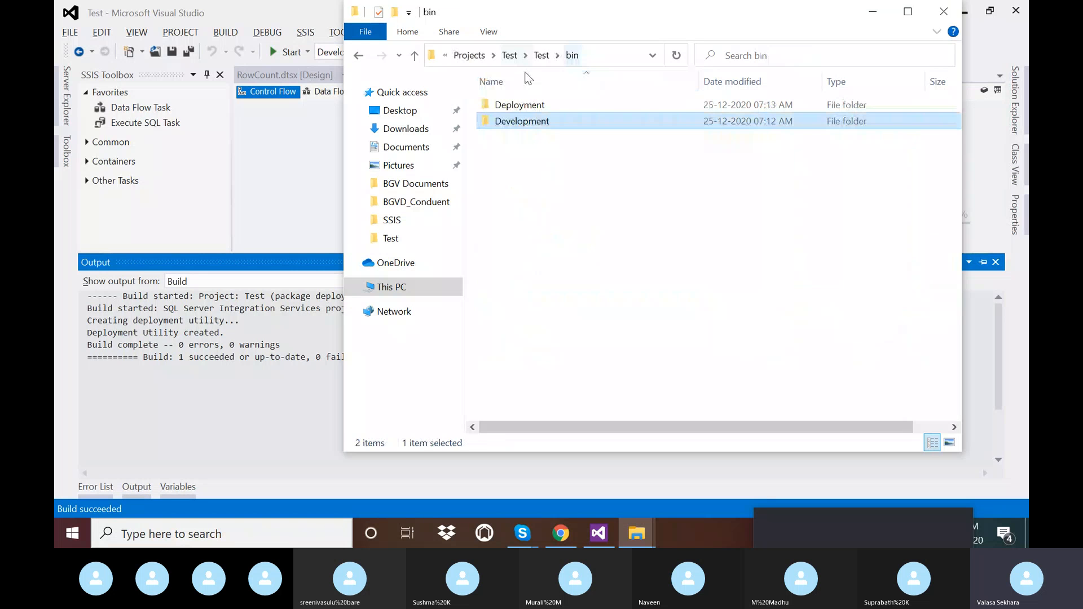
left_click(525, 108)
double_click(524, 108)
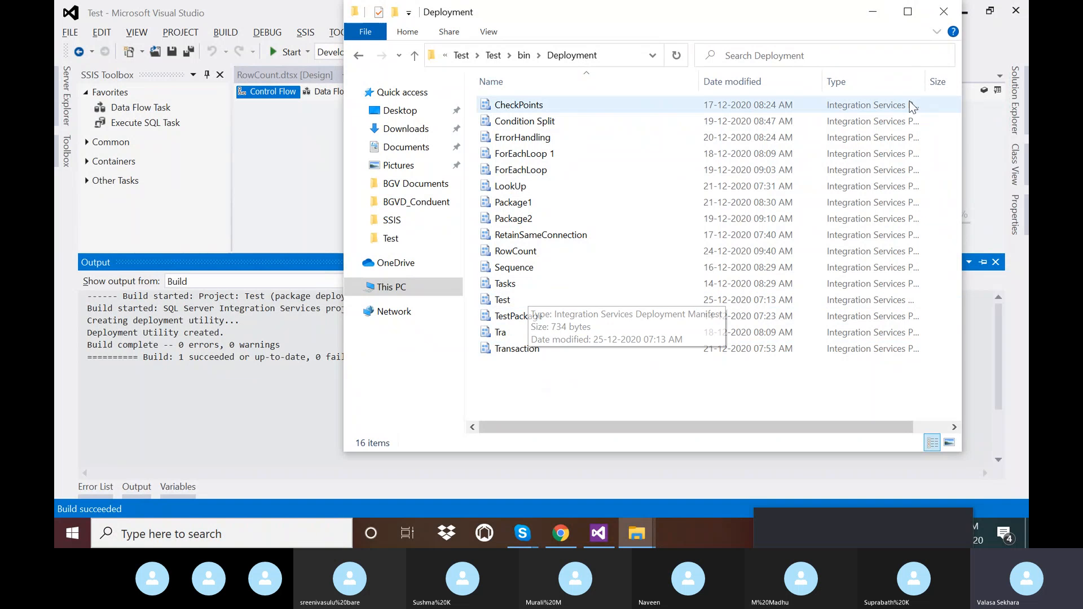
left_click(908, 12)
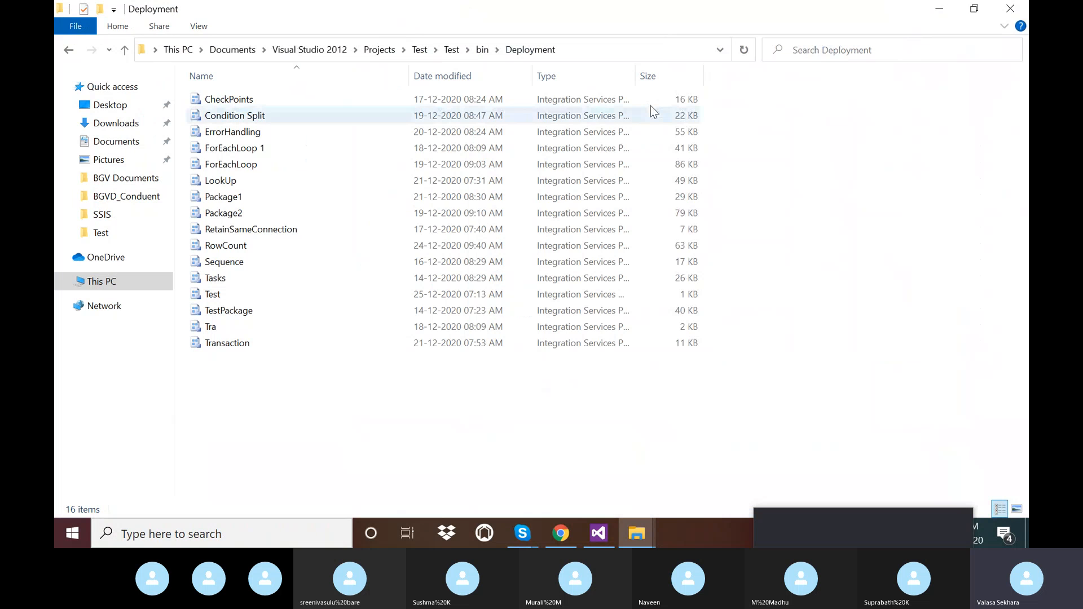
left_click_drag(636, 75, 927, 121)
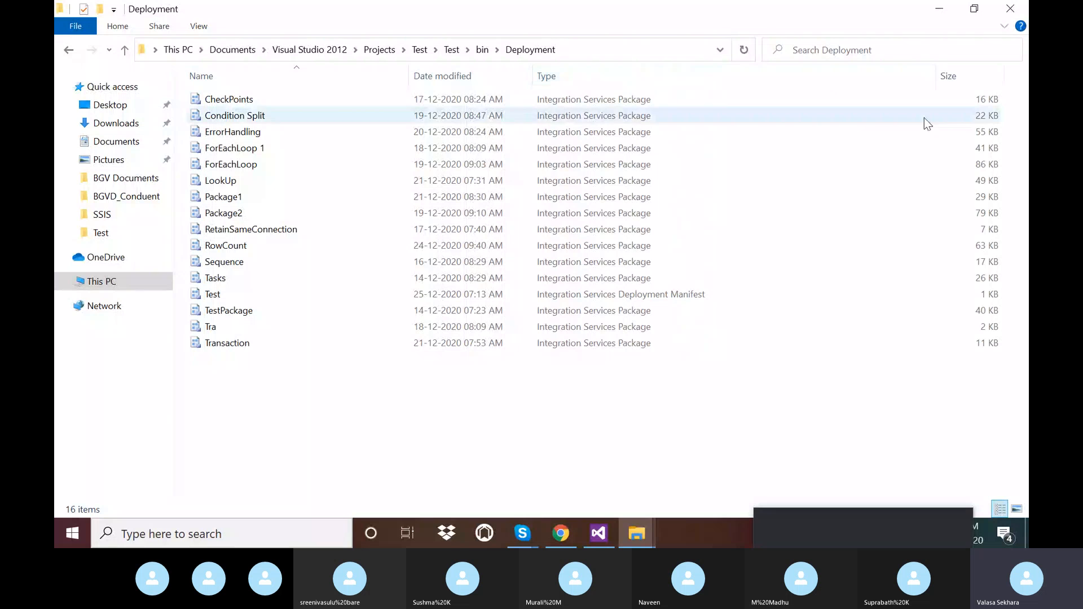
left_click(648, 295)
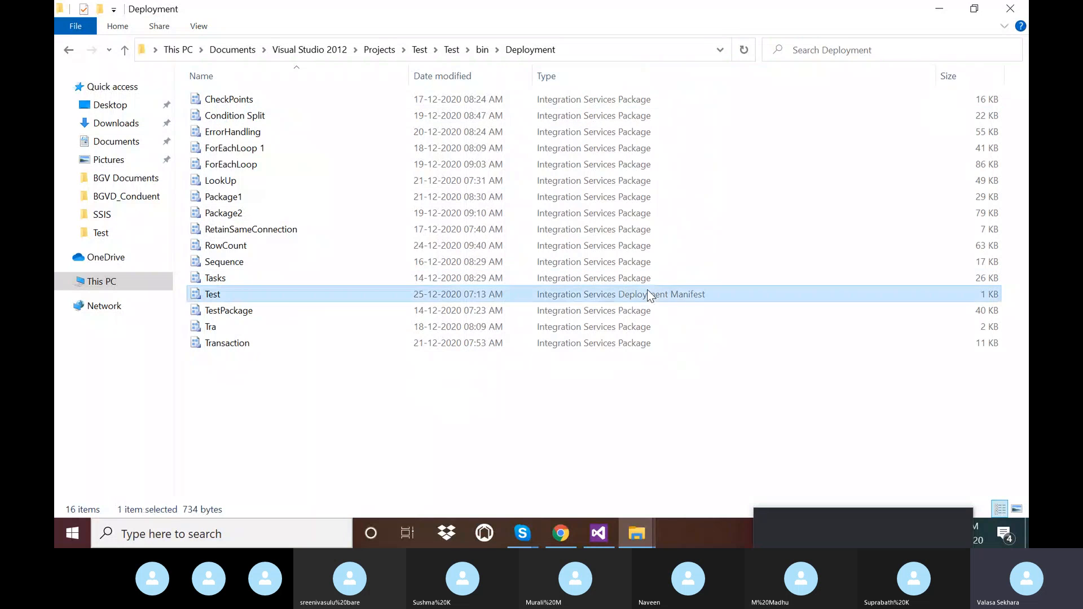
Launch the Package Installation Wizard from the Test deployment manifest, cancel it, and return to the bin\Development folder
double_click(221, 296)
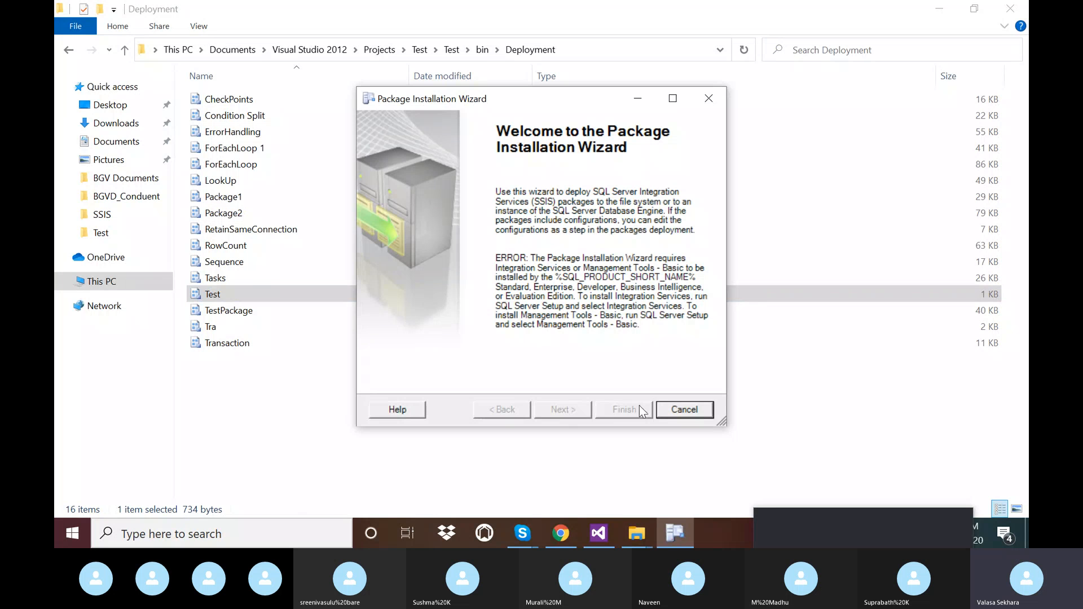
left_click(683, 410)
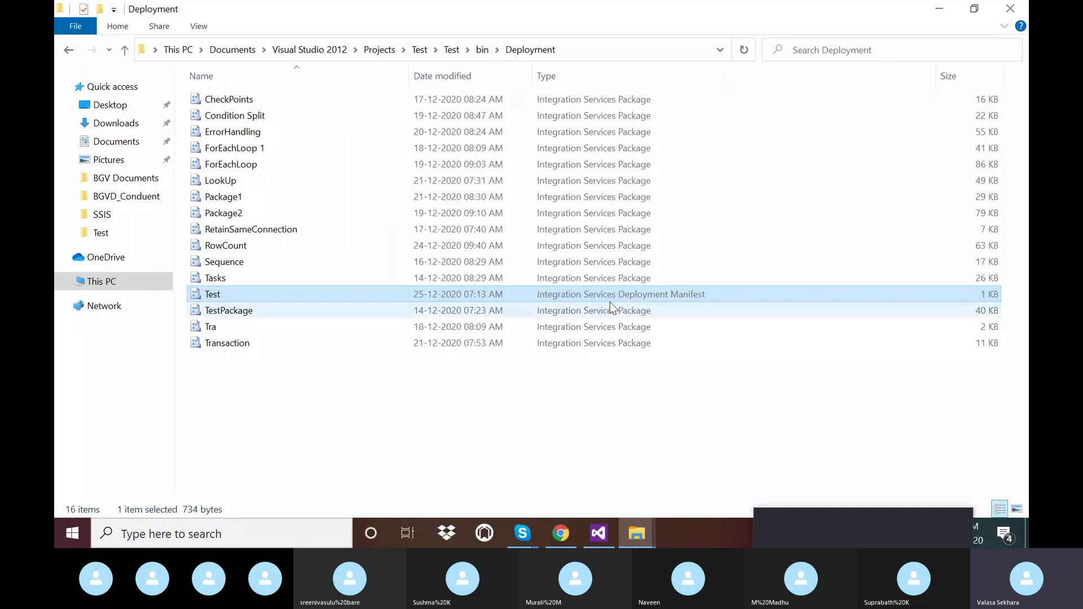
double_click(220, 296)
left_click(681, 411)
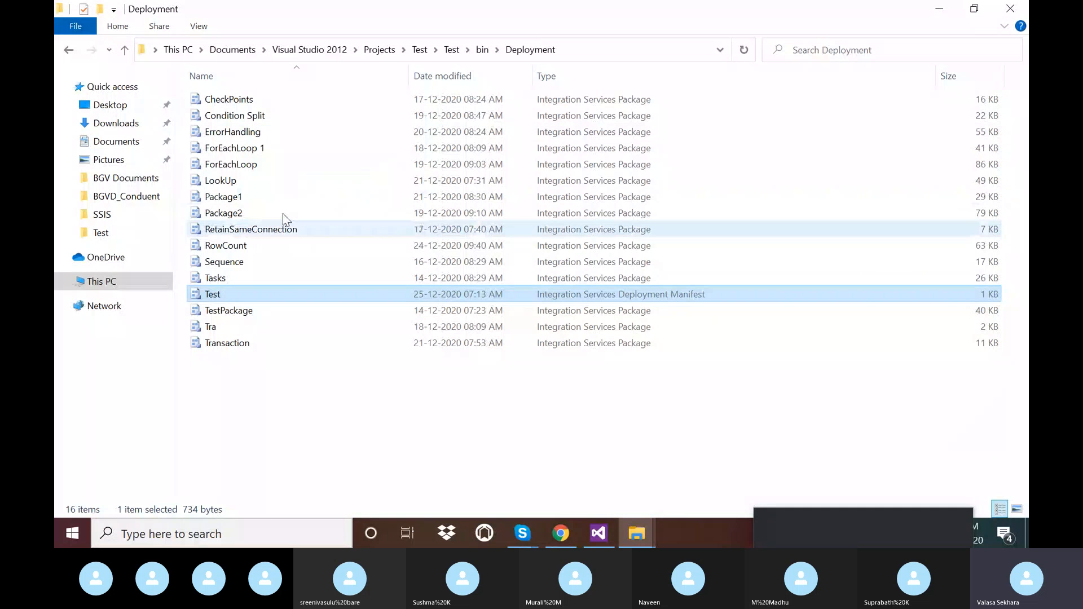
key("BackSpace")
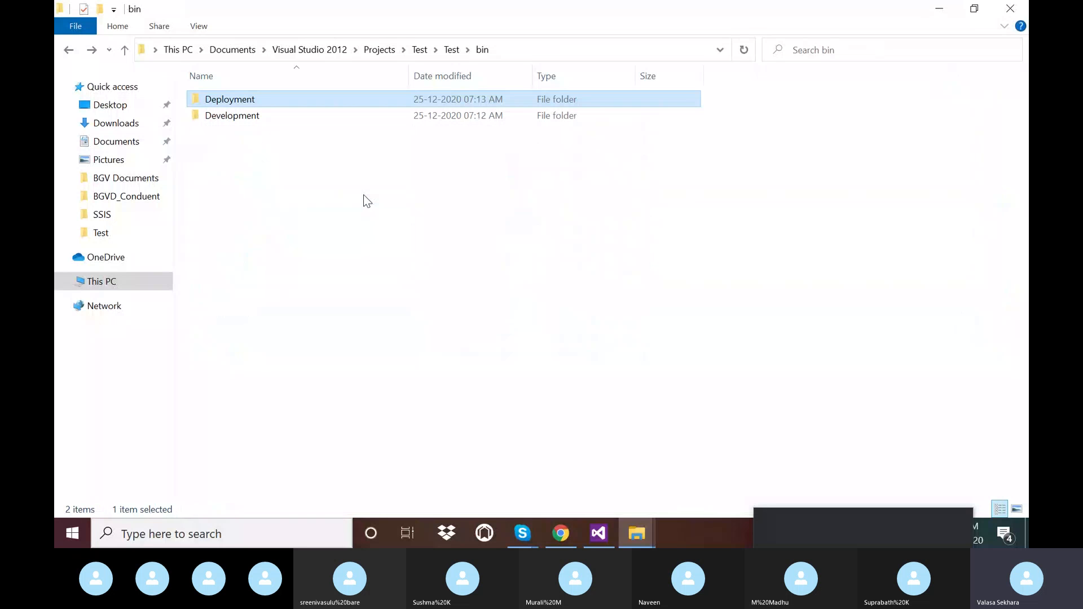
key("BackSpace")
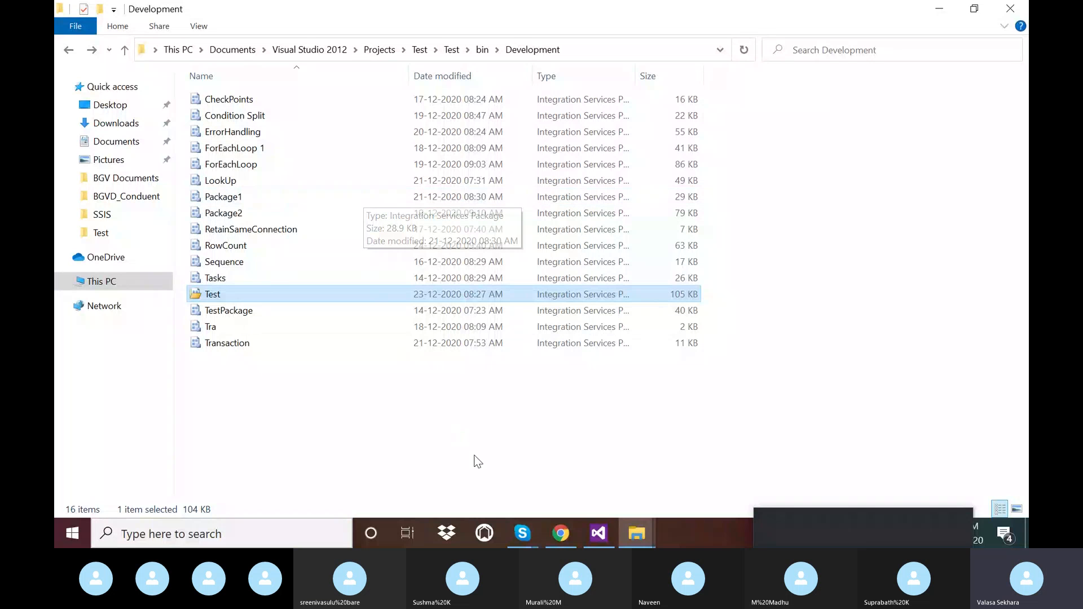
Switch to Visual Studio and start converting the Test project to the project deployment model with all packages selected
left_click(599, 539)
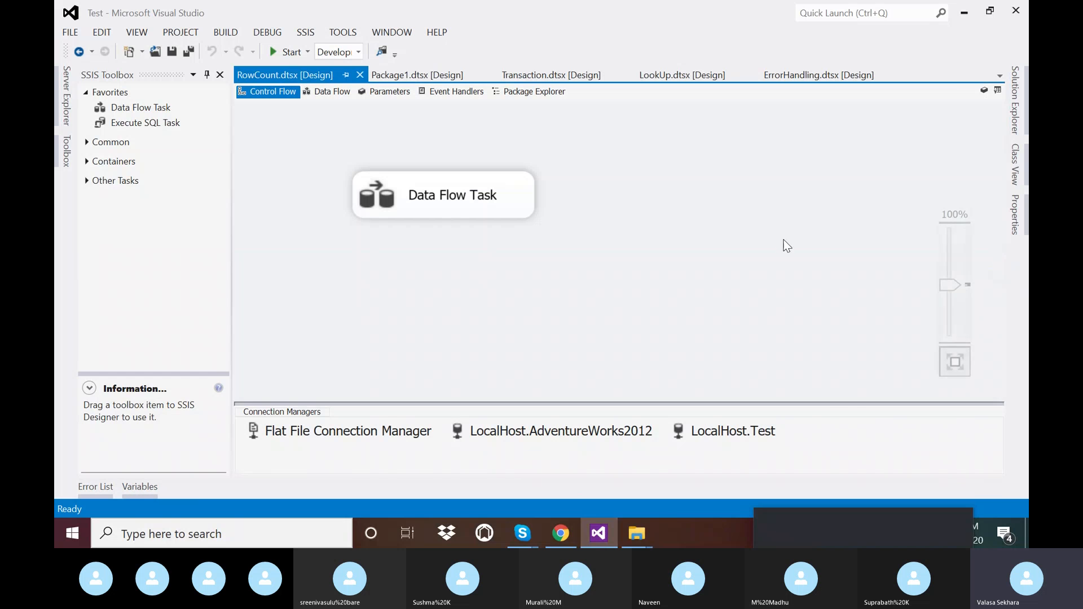
left_click(1016, 113)
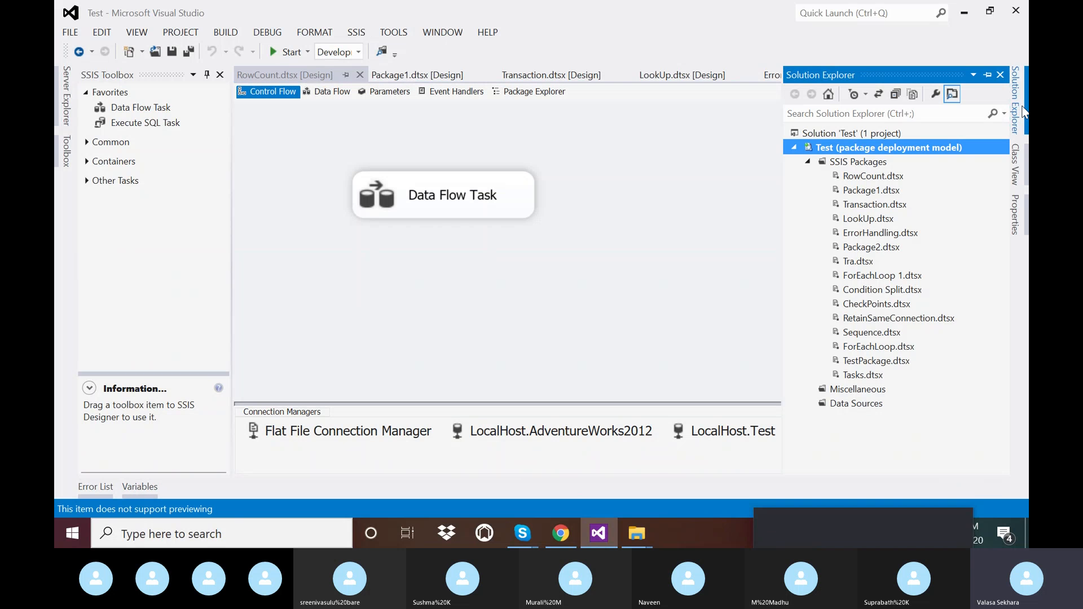
left_click(909, 148)
right_click(906, 149)
left_click(927, 147)
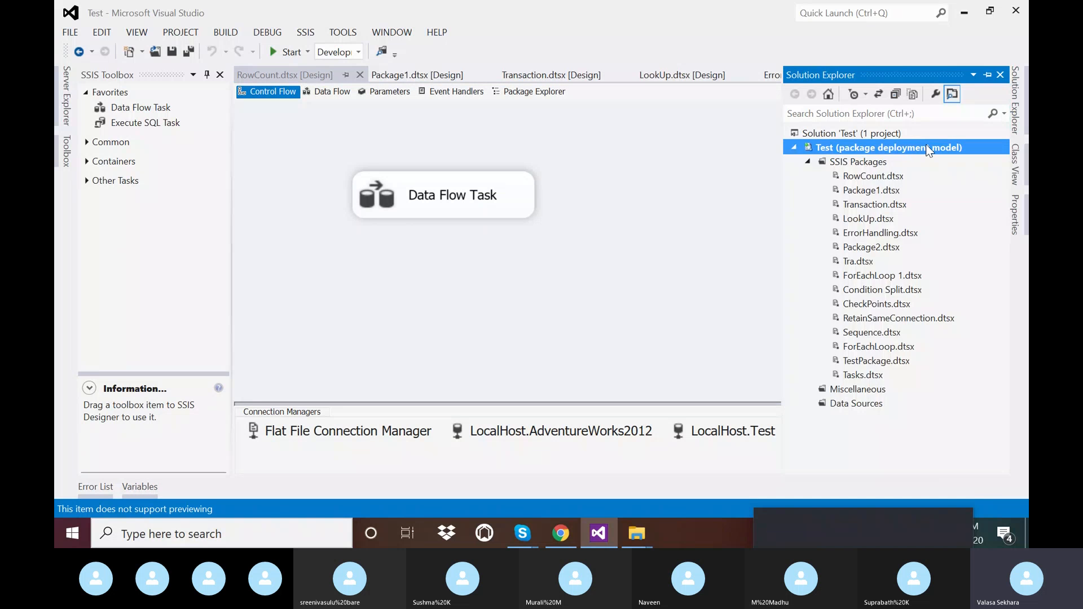
right_click(926, 146)
left_click(756, 283)
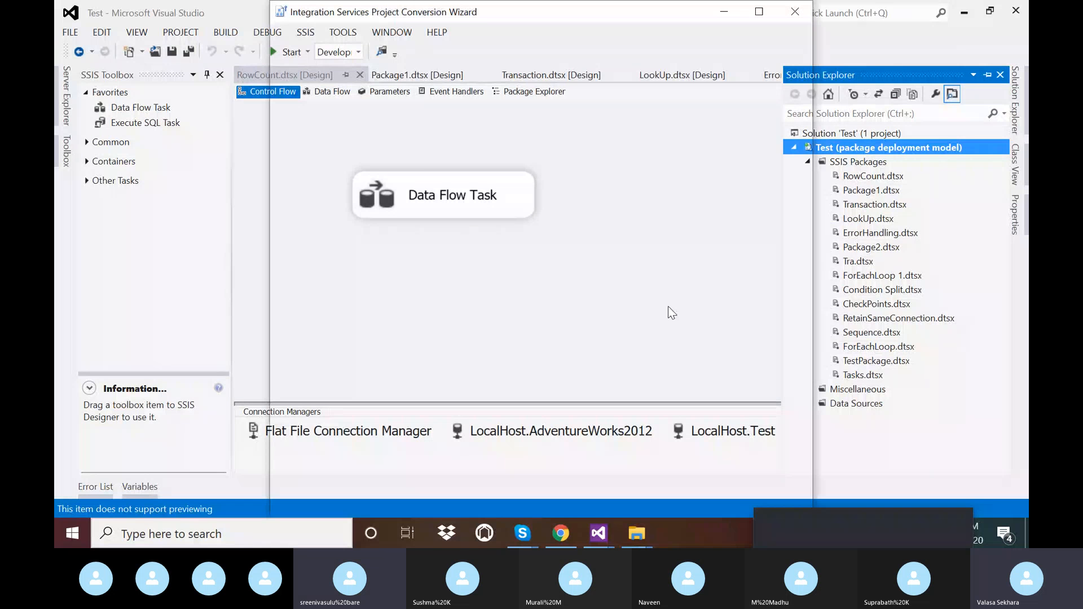
left_click(637, 508)
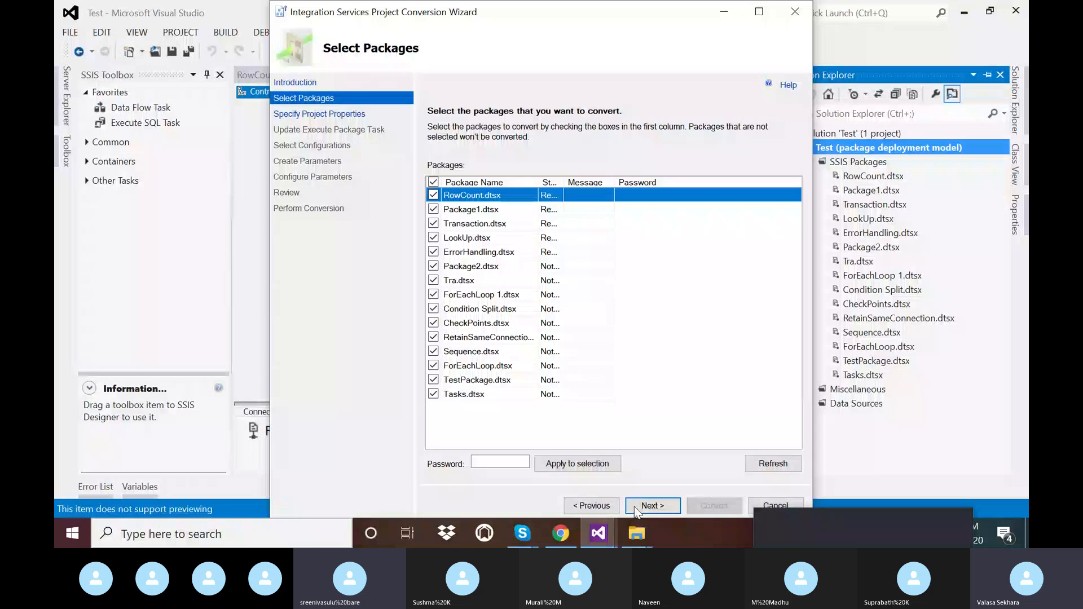
left_click(637, 506)
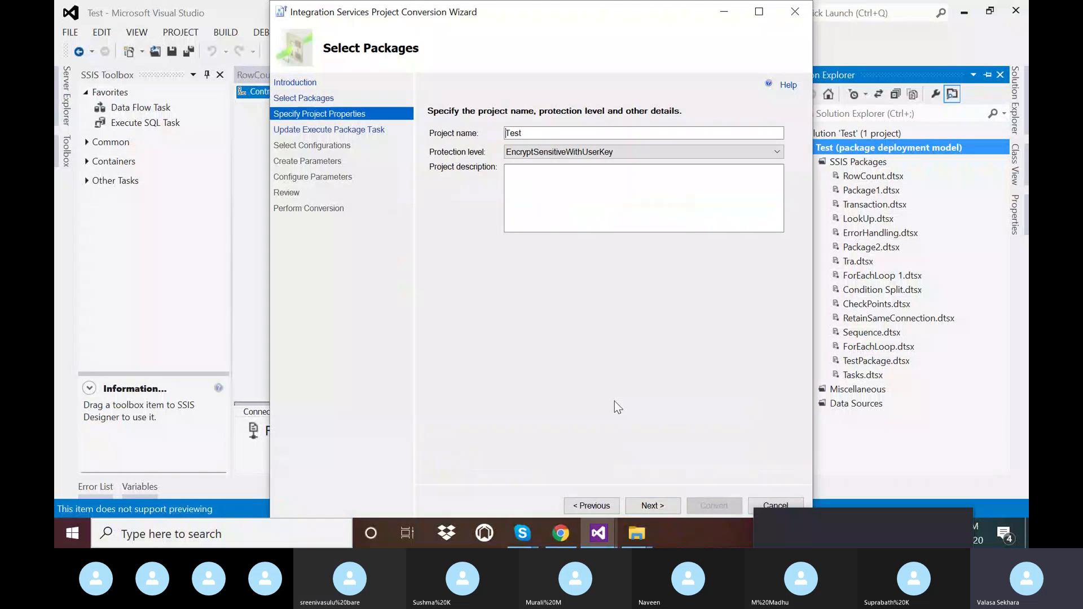
Accept the default project properties and remaining conversion settings, convert the Test project, and close the wizard
left_click(652, 506)
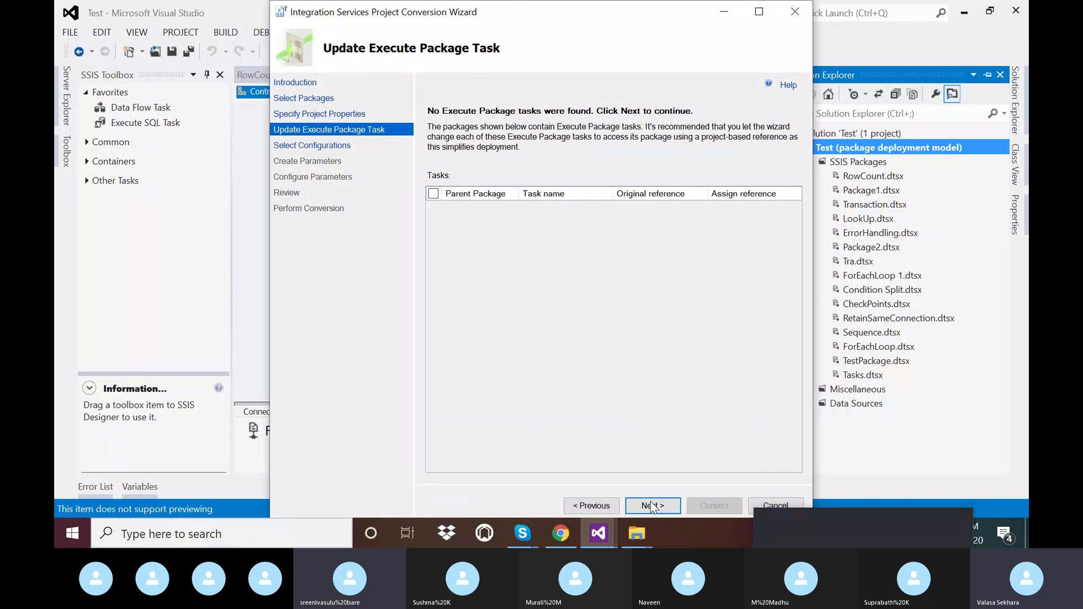
left_click(653, 506)
left_click(652, 505)
left_click(653, 506)
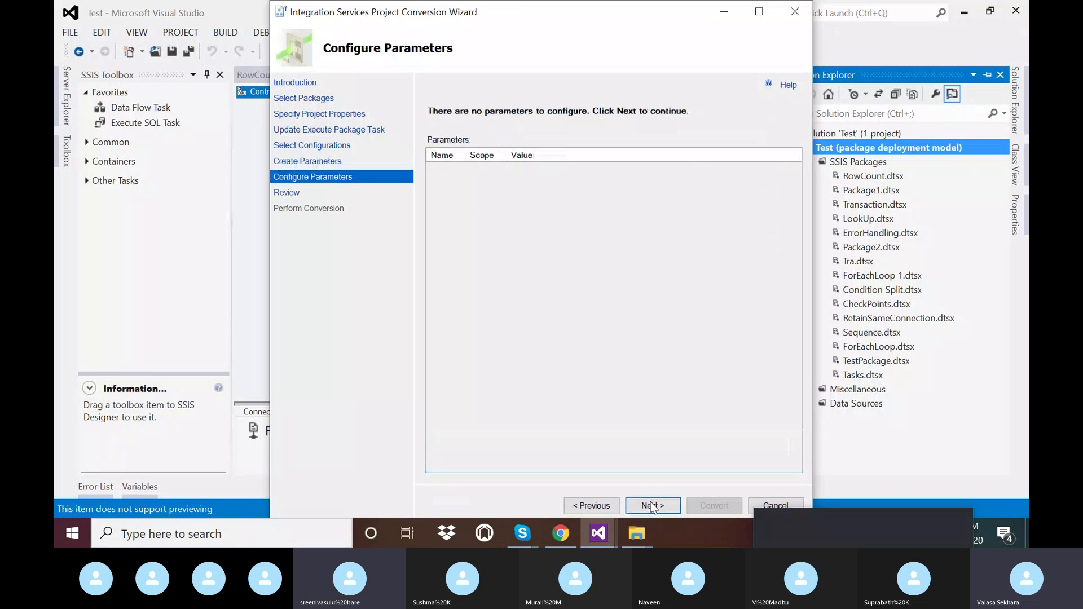
left_click(652, 506)
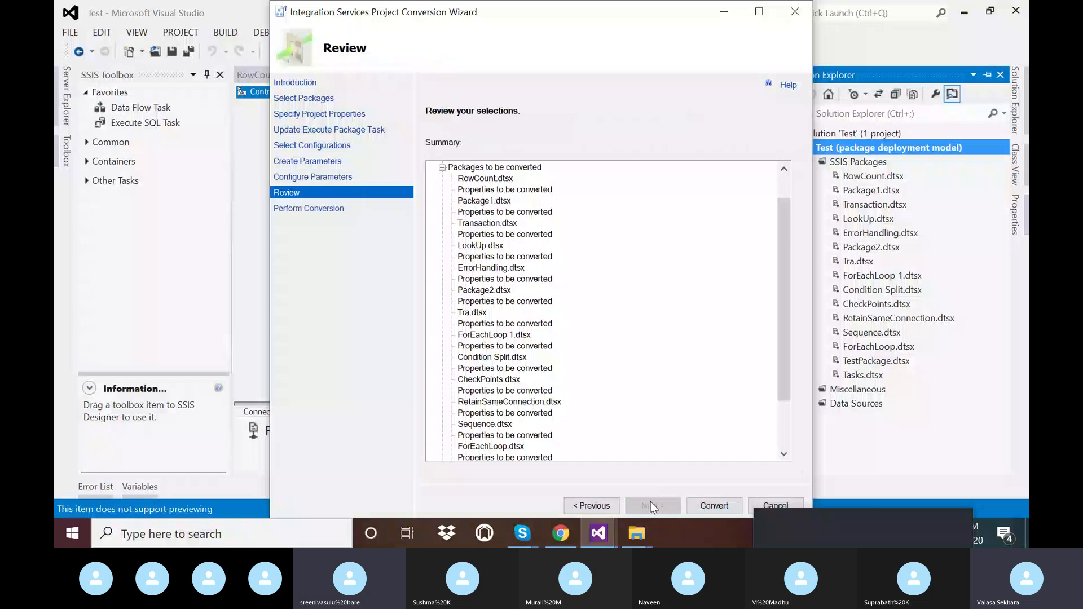
left_click(717, 506)
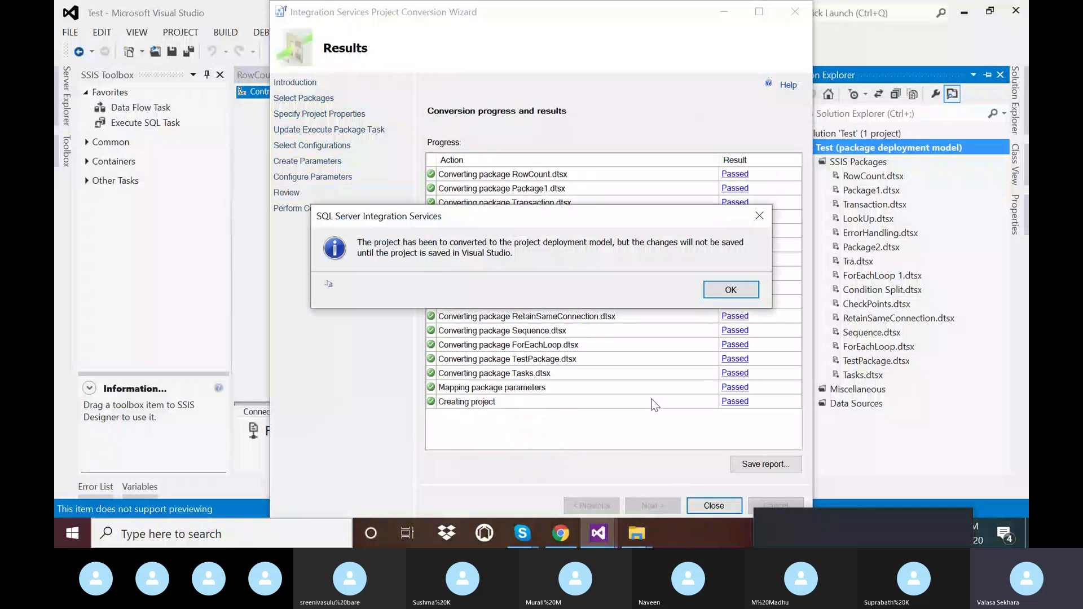
left_click(731, 290)
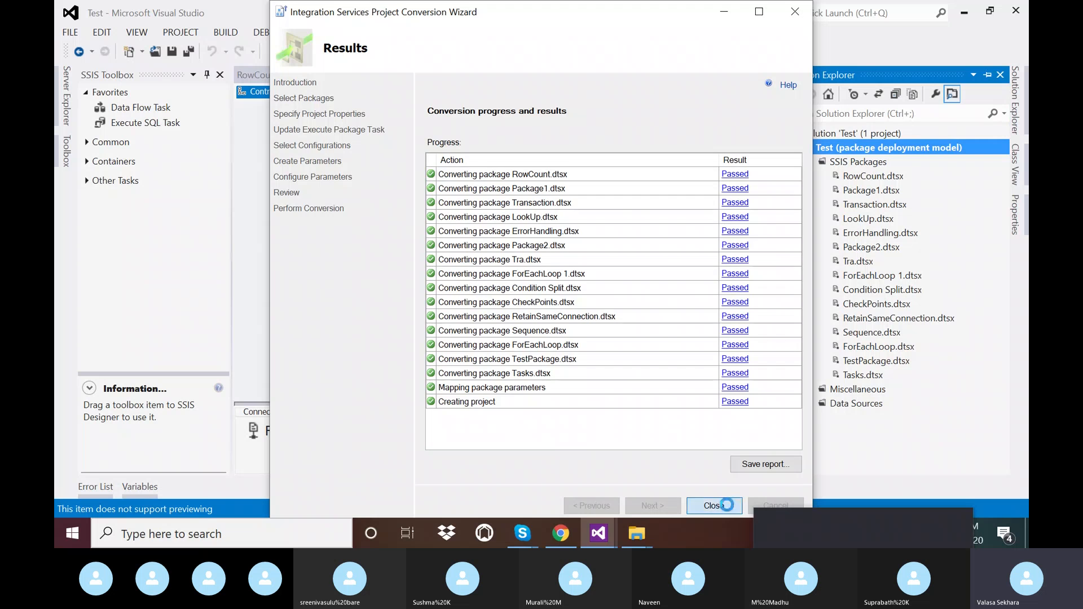
left_click(723, 505)
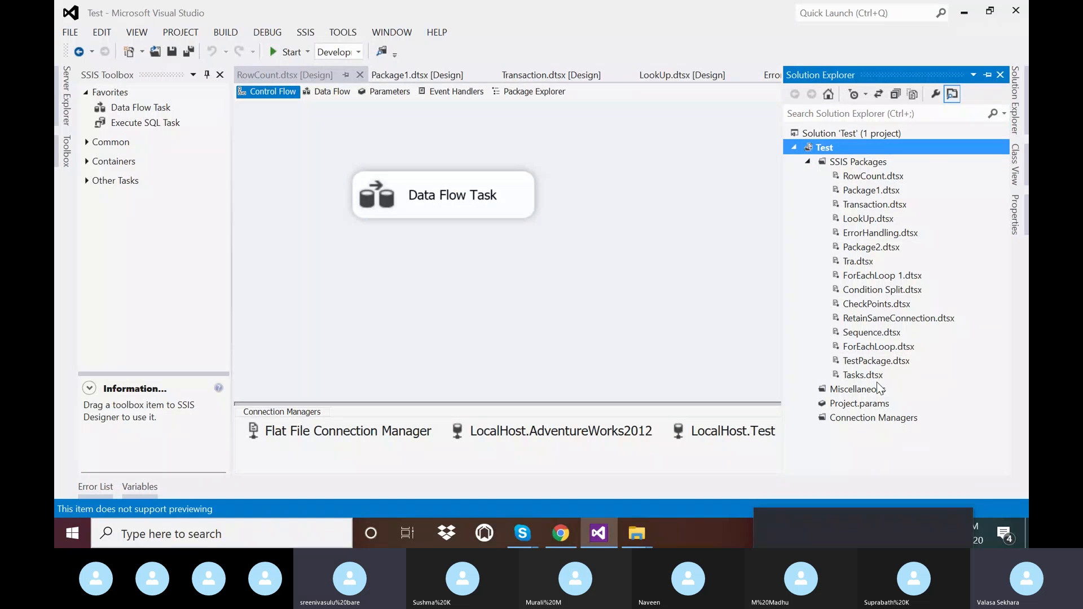
Examine the Project.params and Connection Managers items in the converted Test project
left_click(860, 405)
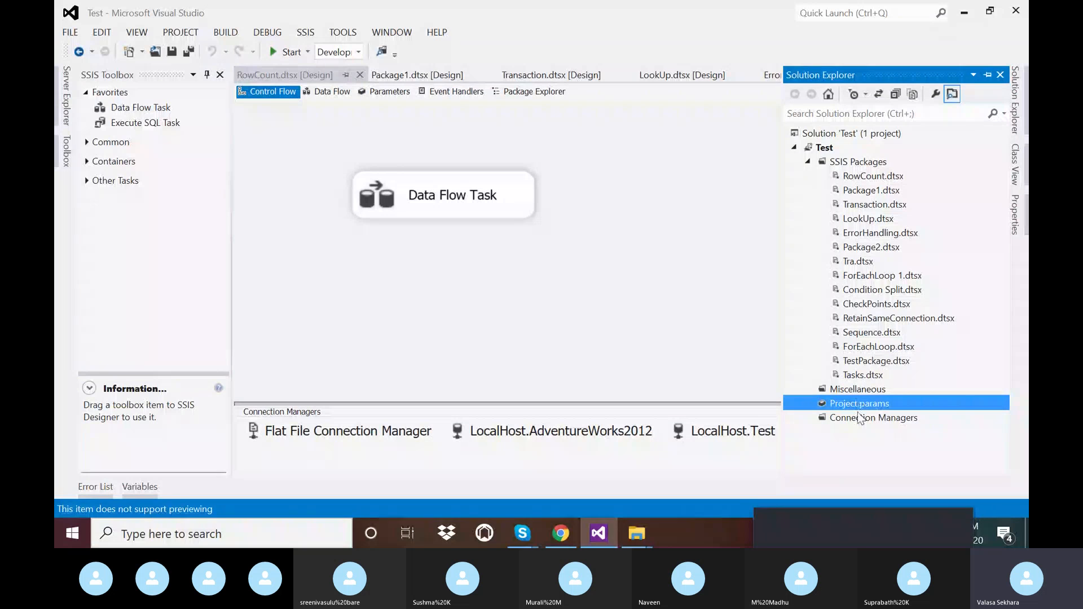
left_click(858, 416)
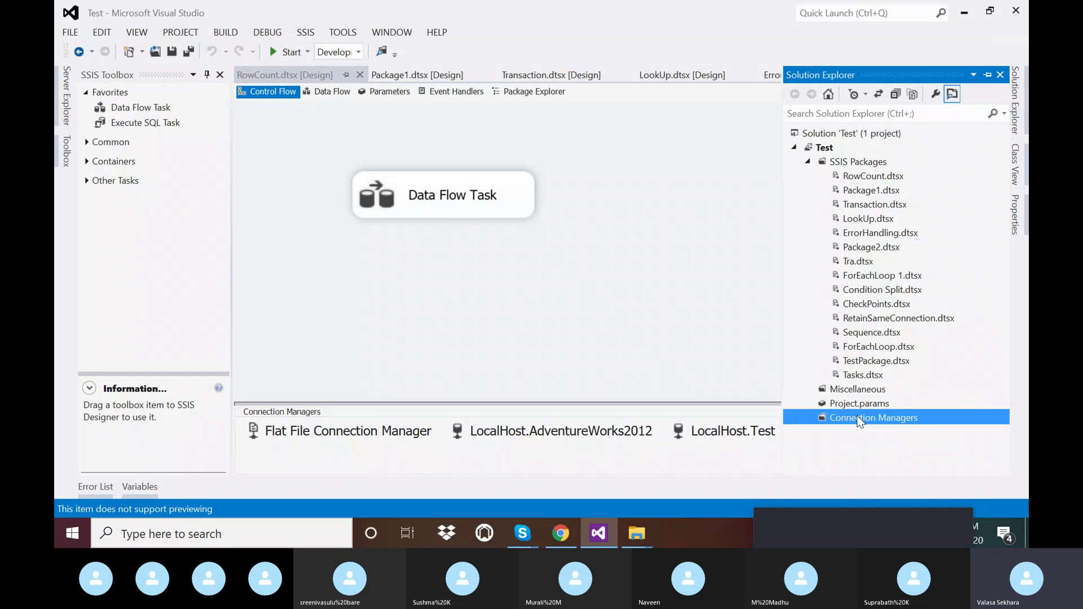
left_click(856, 406)
left_click(850, 413)
left_click(688, 306)
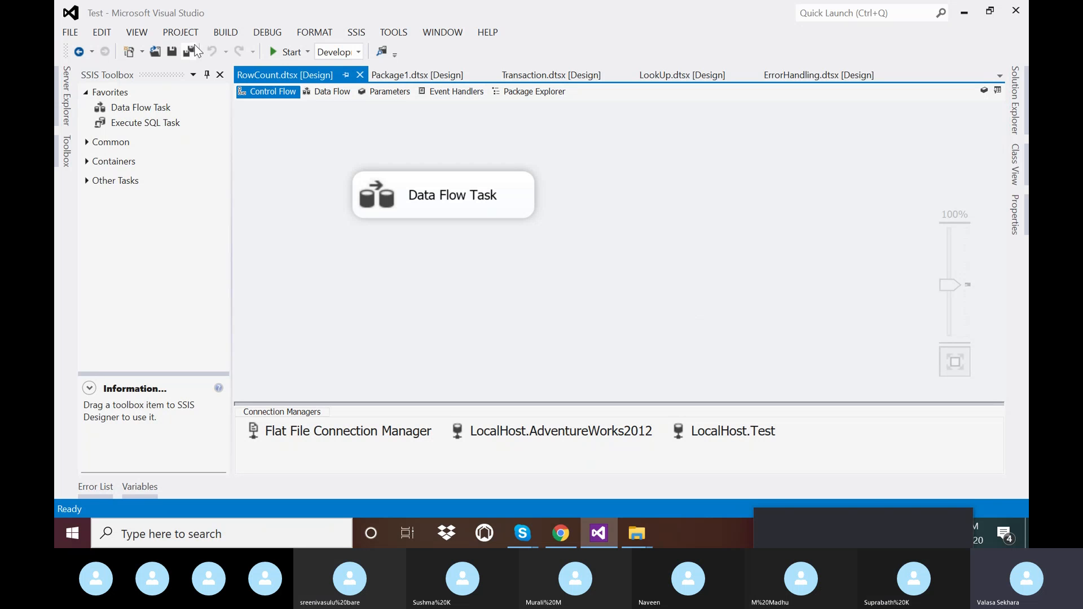
Add two Execute SQL Tasks to the RowCount.dtsx control flow, one on each side of the Data Flow Task
left_click_drag(162, 129, 693, 204)
left_click_drag(215, 125, 276, 196)
left_click_drag(506, 203, 611, 225)
left_click_drag(525, 218, 569, 220)
left_click_drag(456, 217, 432, 218)
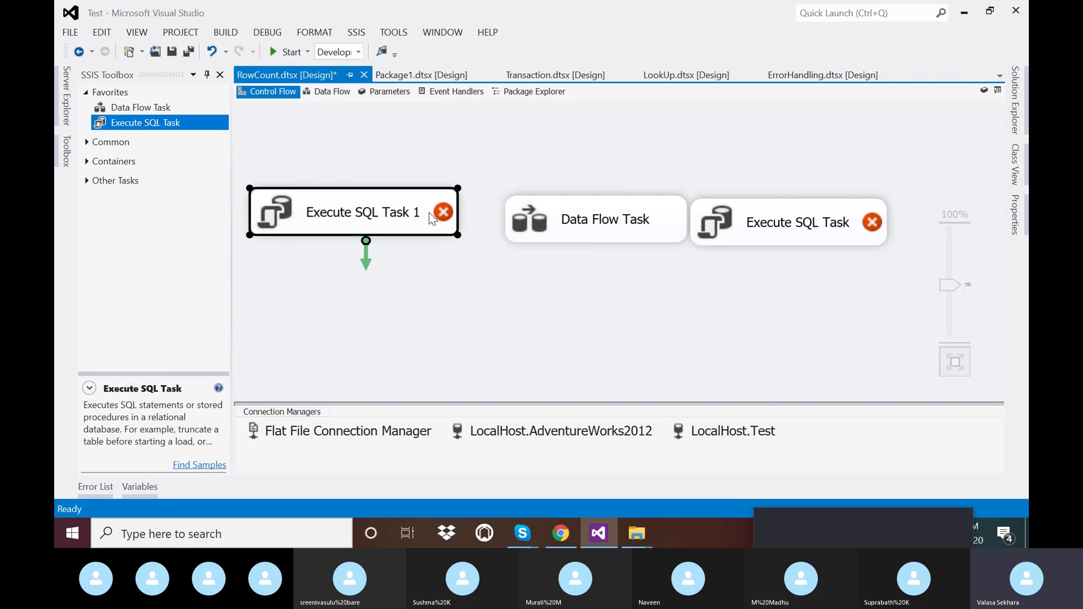
Shift the Data Flow Task slightly left and connect its precedence constraint to Execute SQL Task
left_click_drag(553, 220, 550, 221)
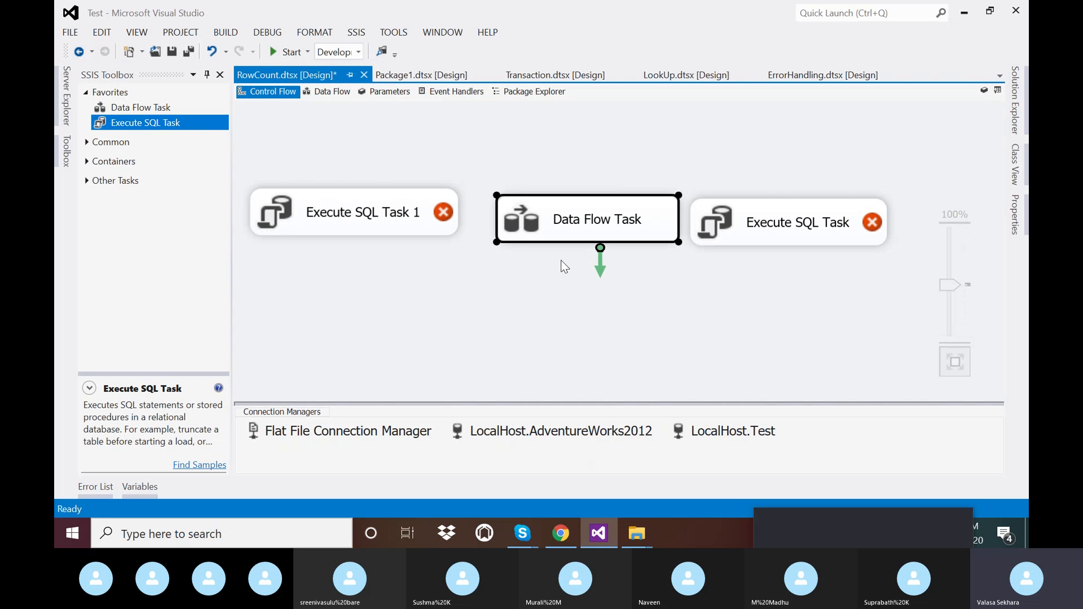
left_click_drag(600, 268, 736, 237)
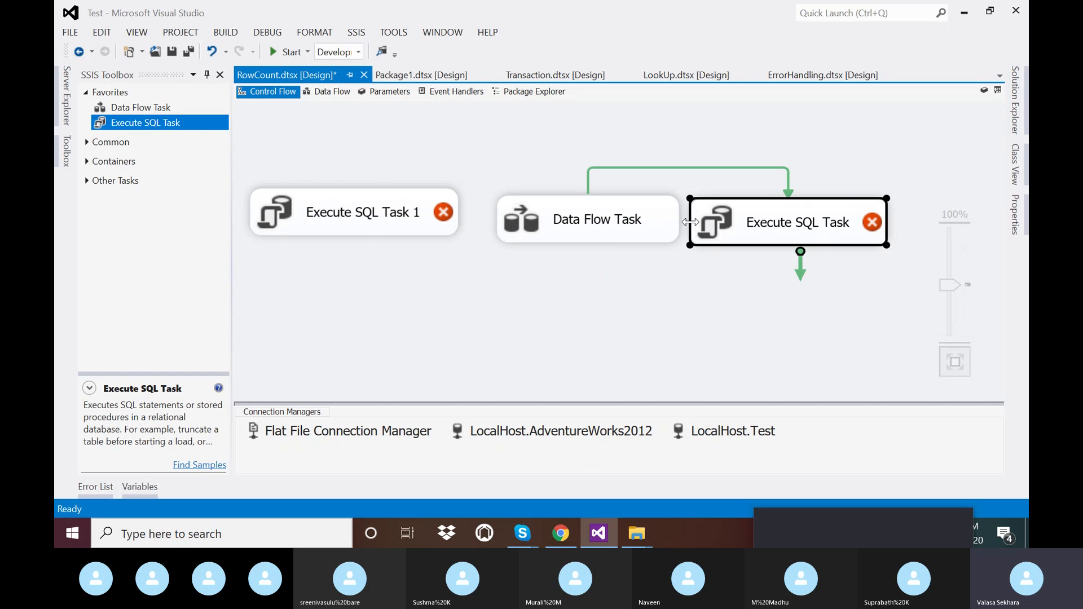
Connect the Data Flow Task to Execute SQL Task 1 and set that precedence constraint's value to Failure
left_click(629, 226)
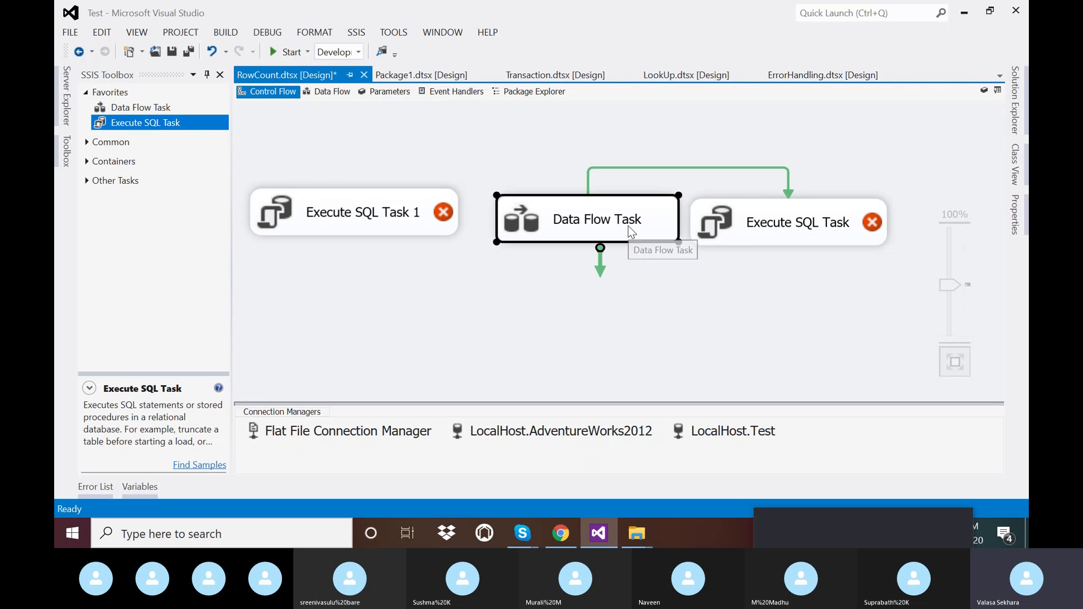
left_click(759, 229)
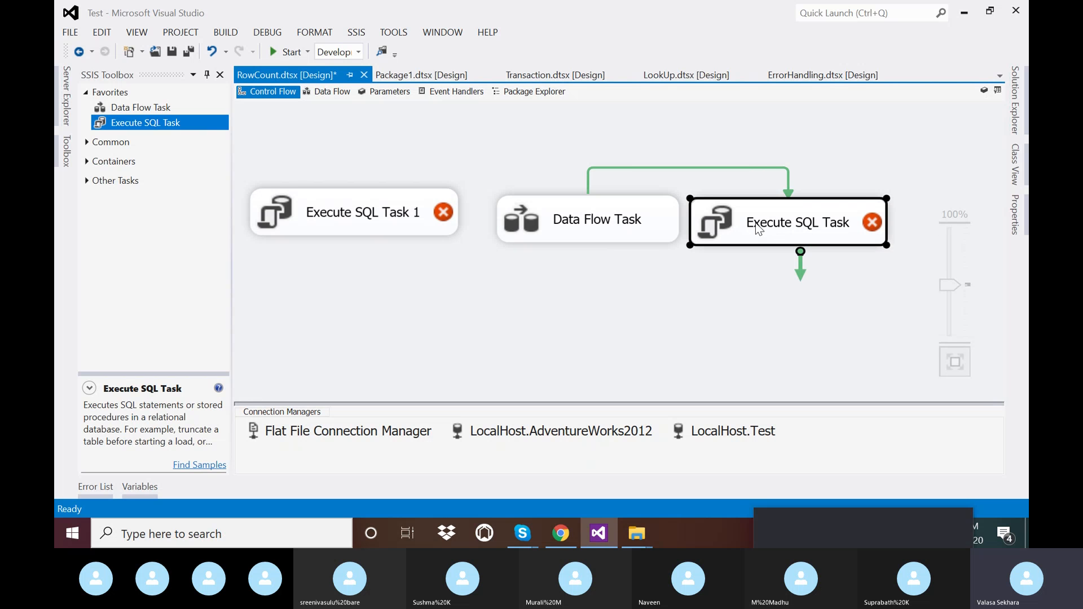
left_click(560, 240)
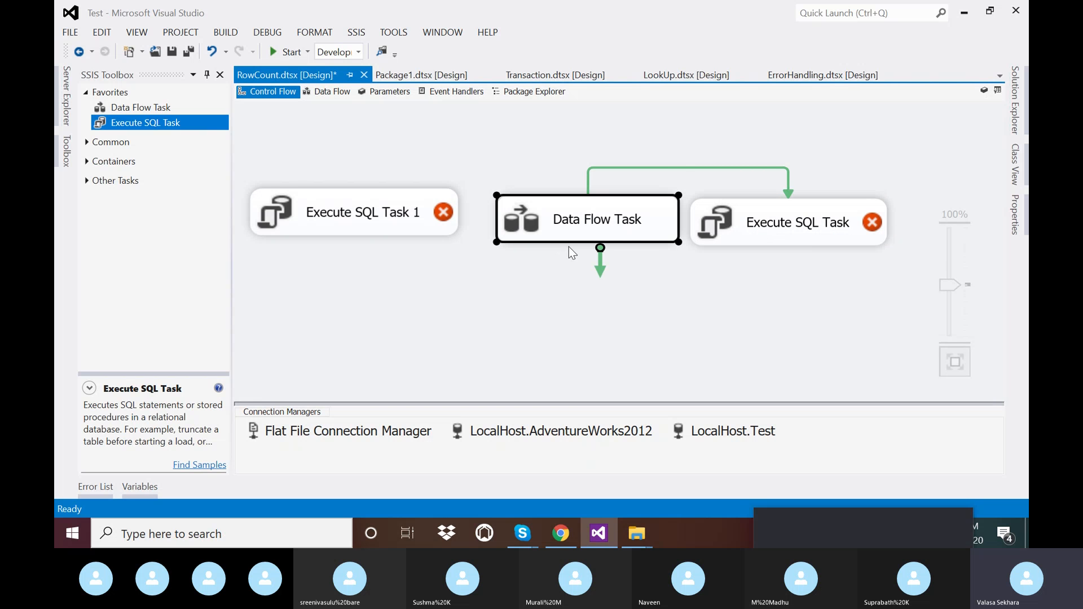
left_click_drag(600, 272, 469, 217)
double_click(474, 214)
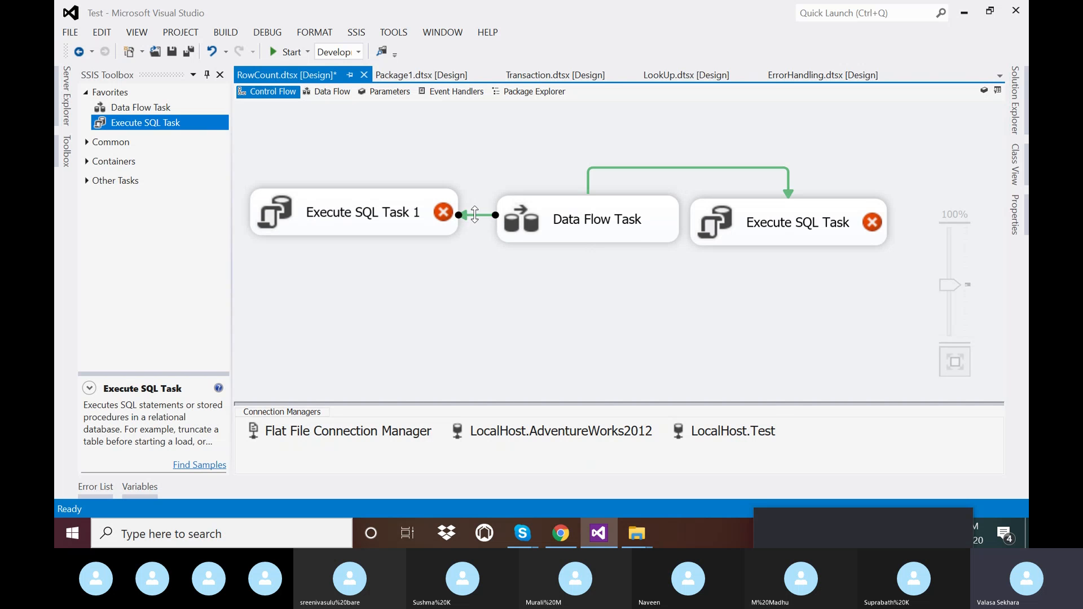
left_click(482, 216)
left_click(484, 243)
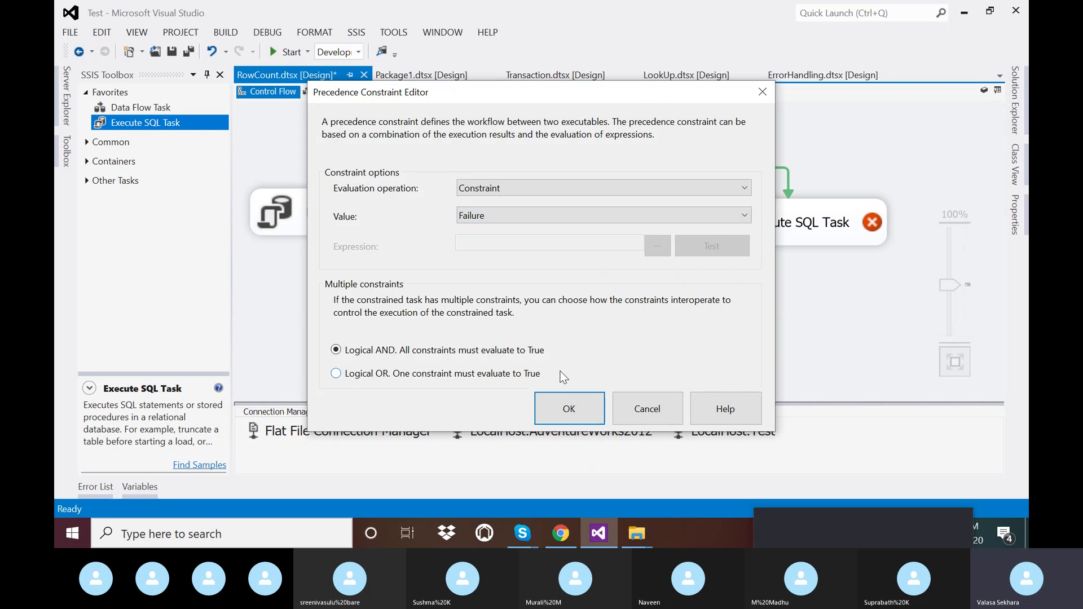
left_click(564, 406)
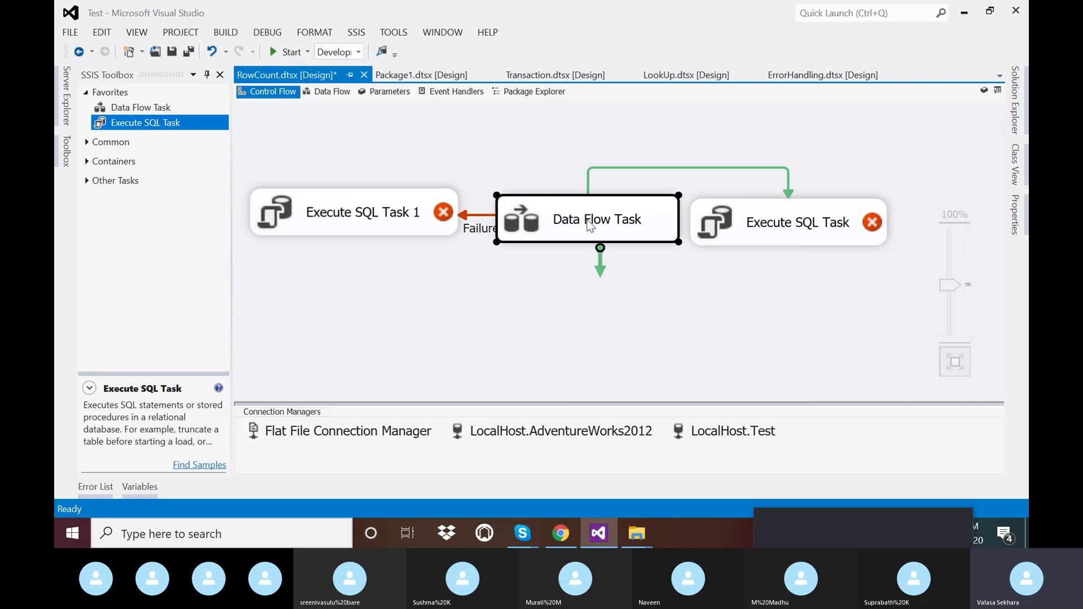
Move Execute SQL Task 1 to the lower left and Execute SQL Task to the lower right of the Data Flow Task
left_click_drag(394, 222, 377, 294)
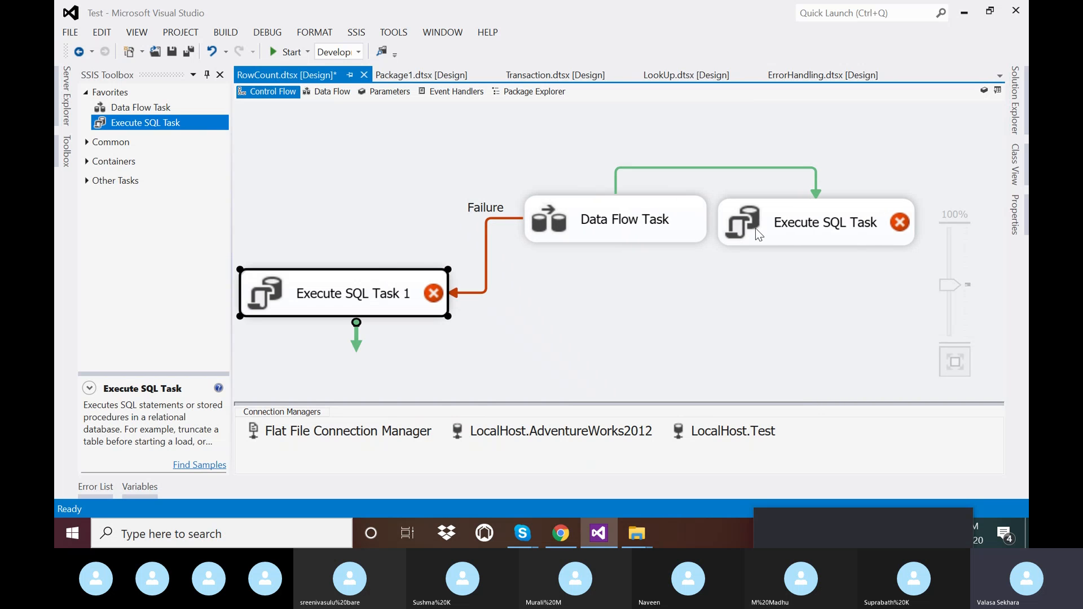
left_click_drag(756, 228, 787, 303)
left_click(592, 240)
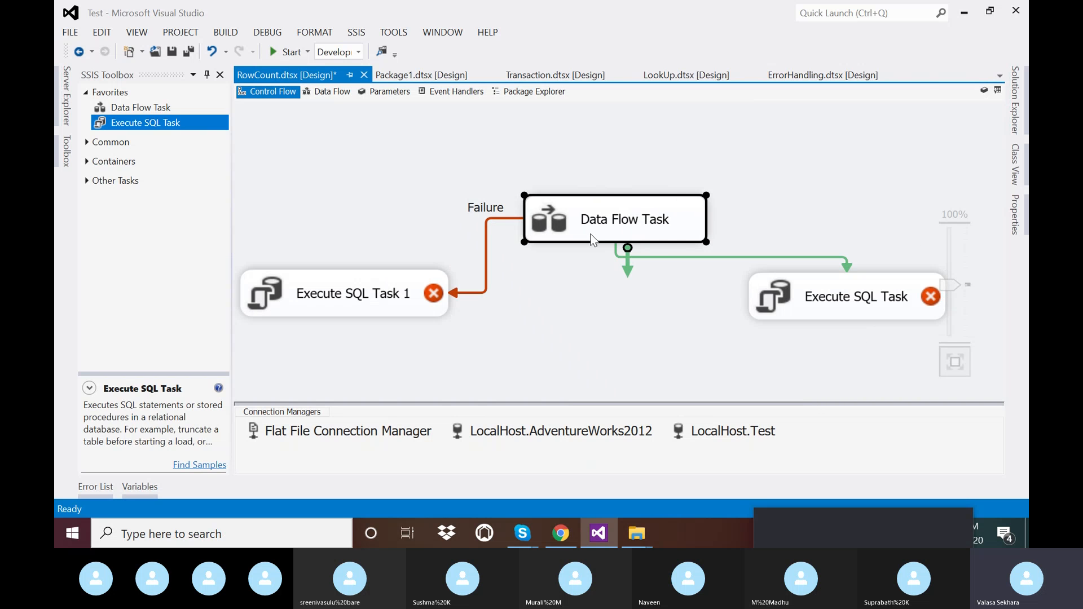
left_click(827, 299)
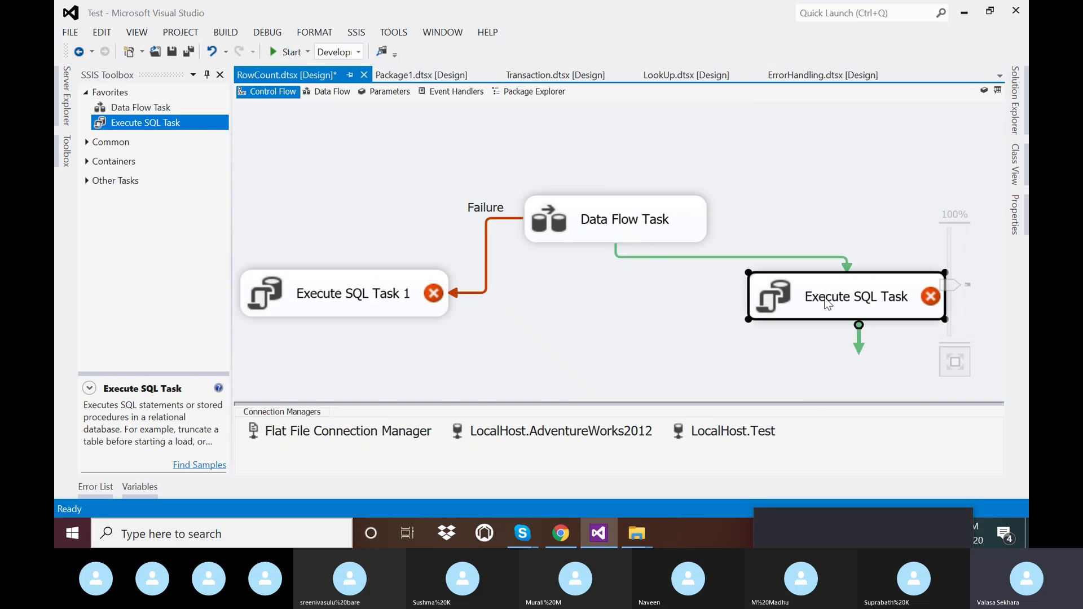
left_click(613, 228)
left_click(357, 304)
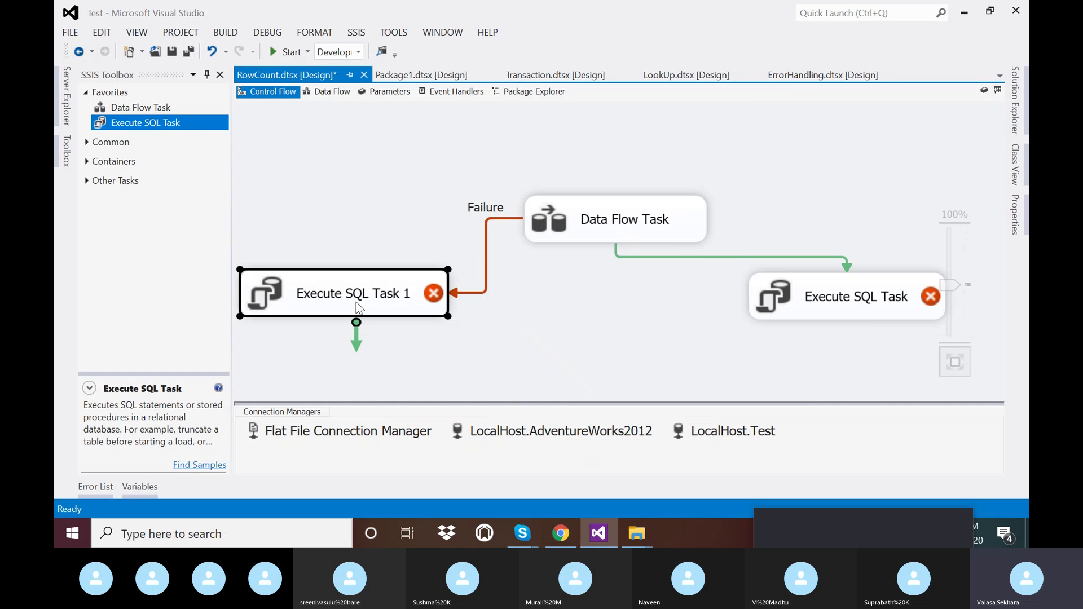
left_click(567, 237)
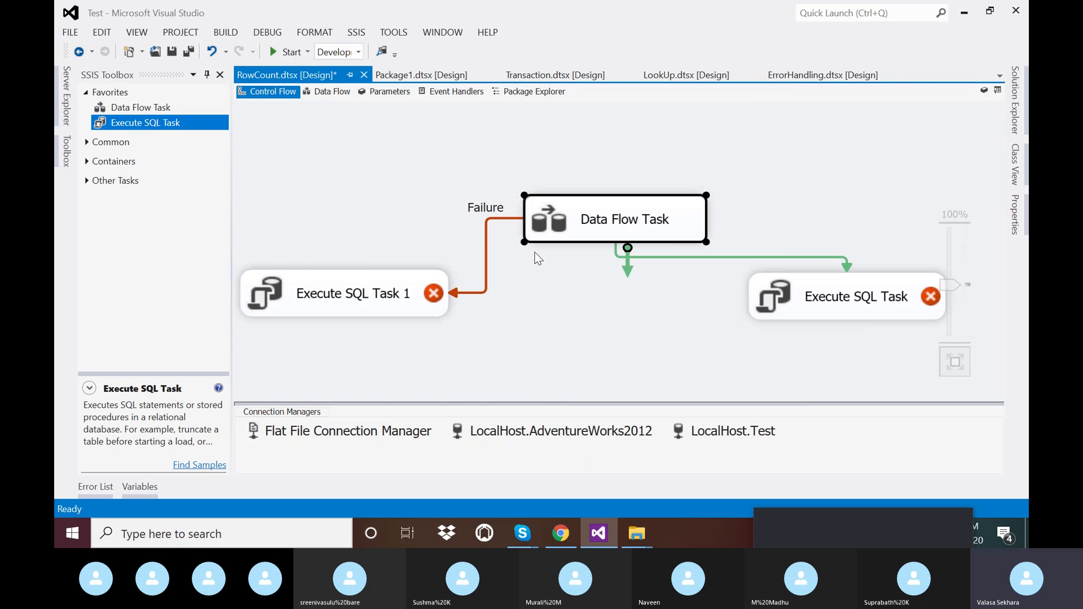
Find and launch SQL Server Management Studio
left_click(284, 540)
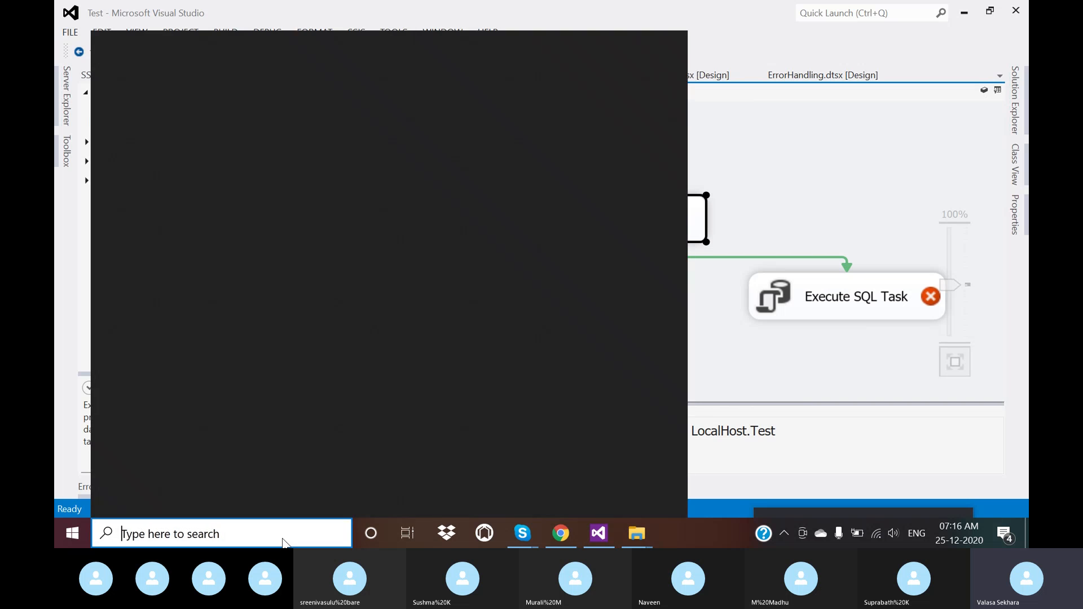
type("ss,s")
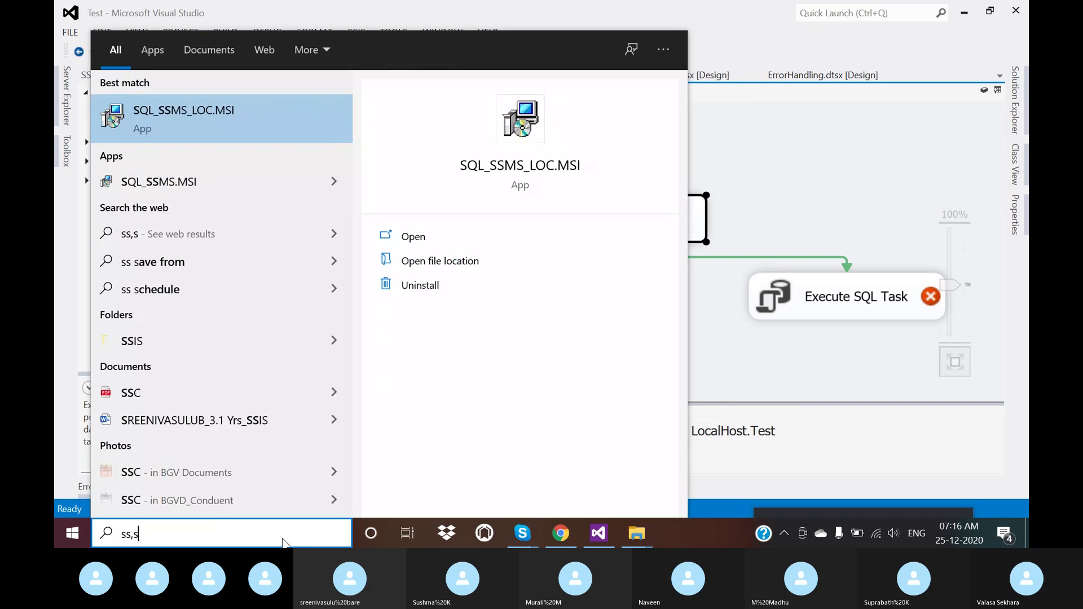
key("BackSpace")
key("BackSpace")
type("ms")
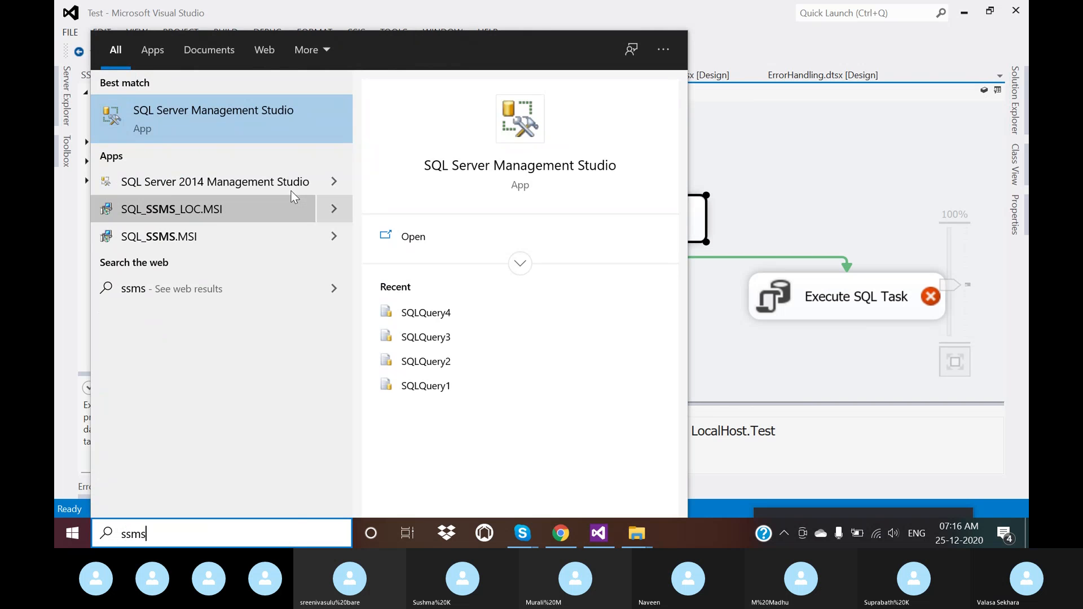
left_click(276, 117)
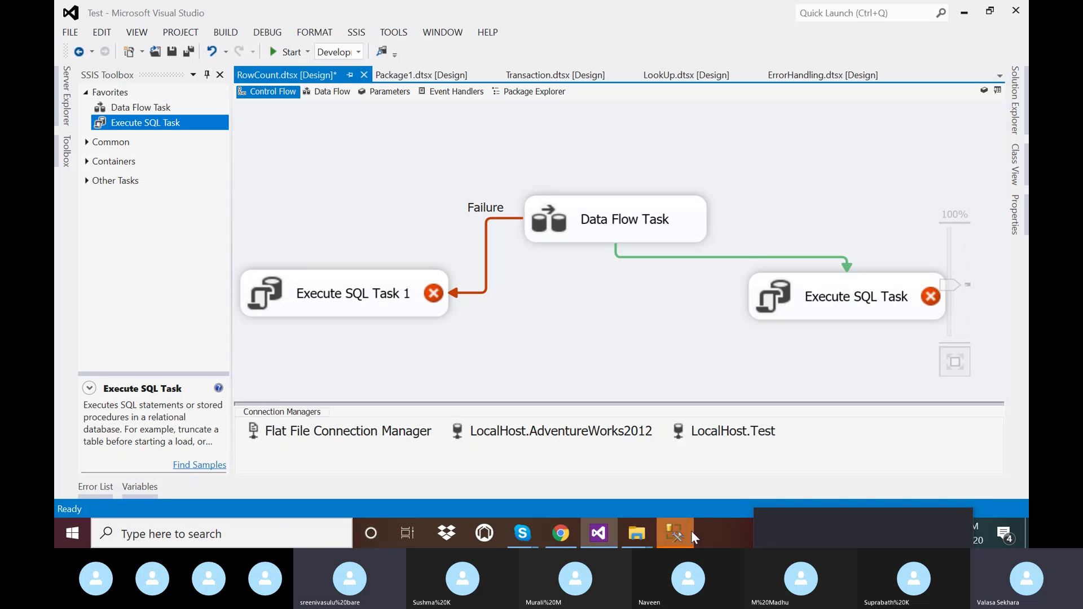
Connect to the local SQLEXPRESS server and open a new query with the side panes cleared away
left_click(677, 532)
left_click(454, 290)
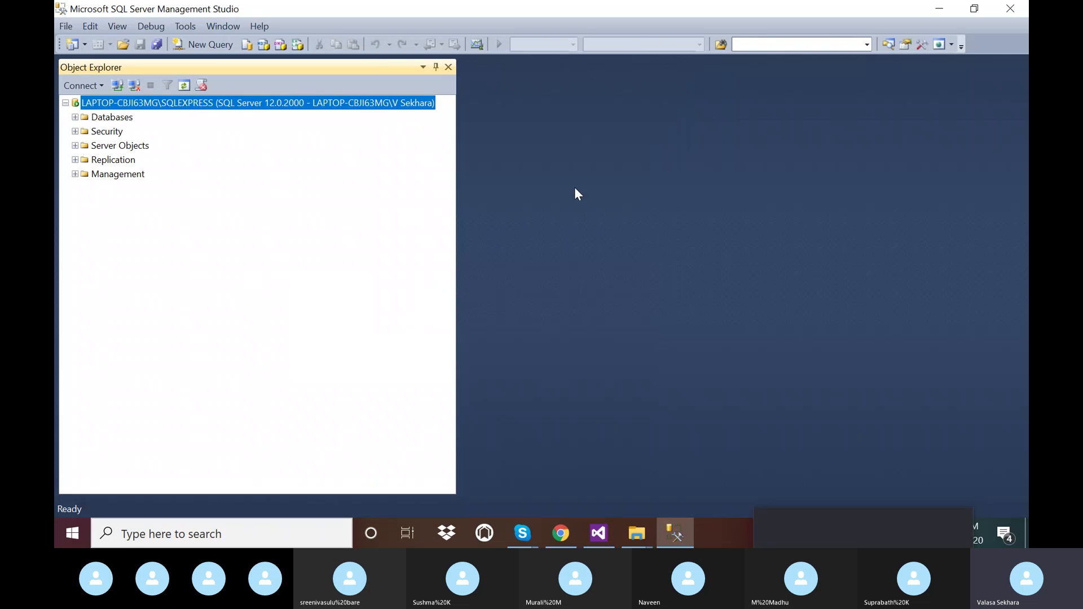
left_click(210, 45)
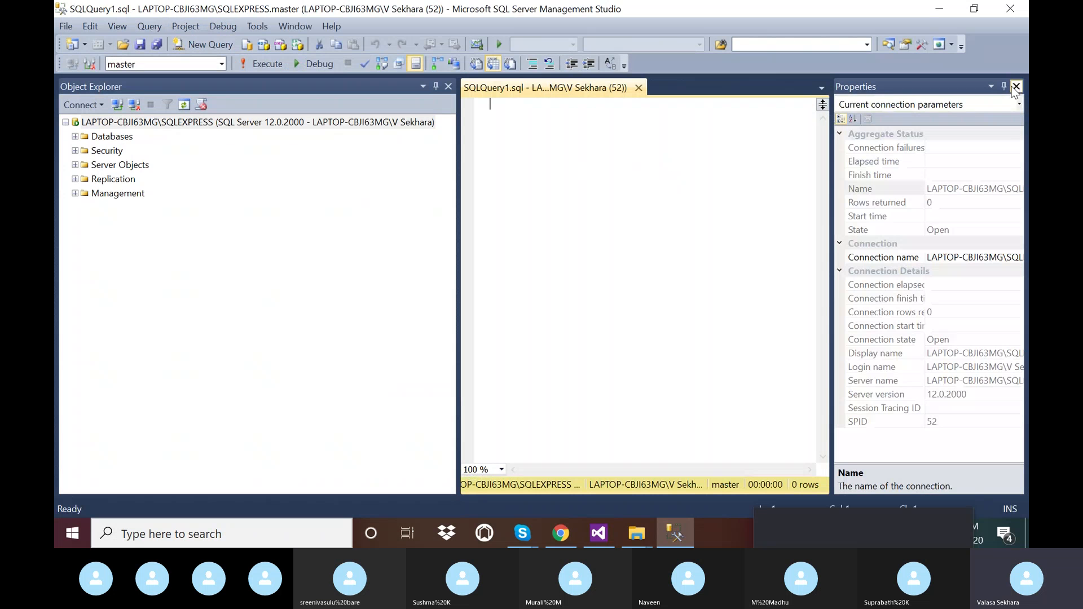
left_click(435, 85)
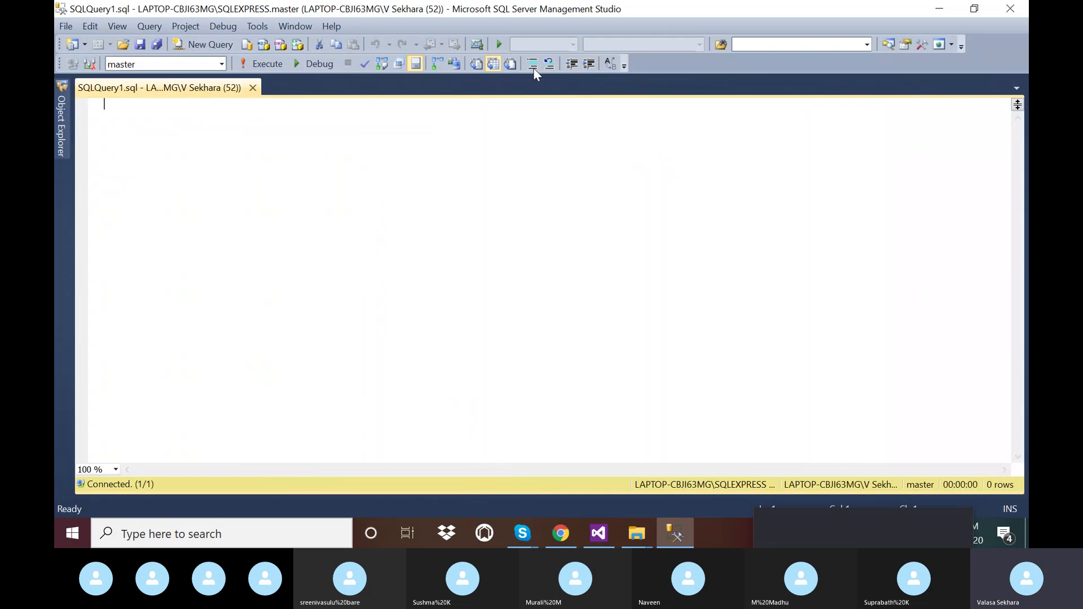
Return to Visual Studio and add a new SSIS package to the Test project
left_click(941, 12)
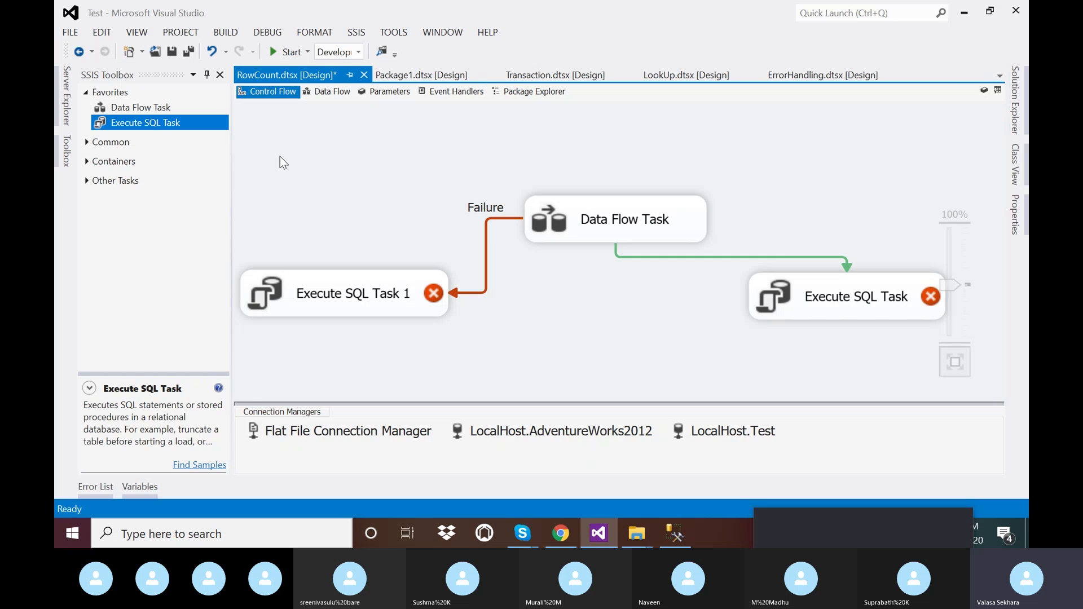
left_click_drag(280, 157, 863, 342)
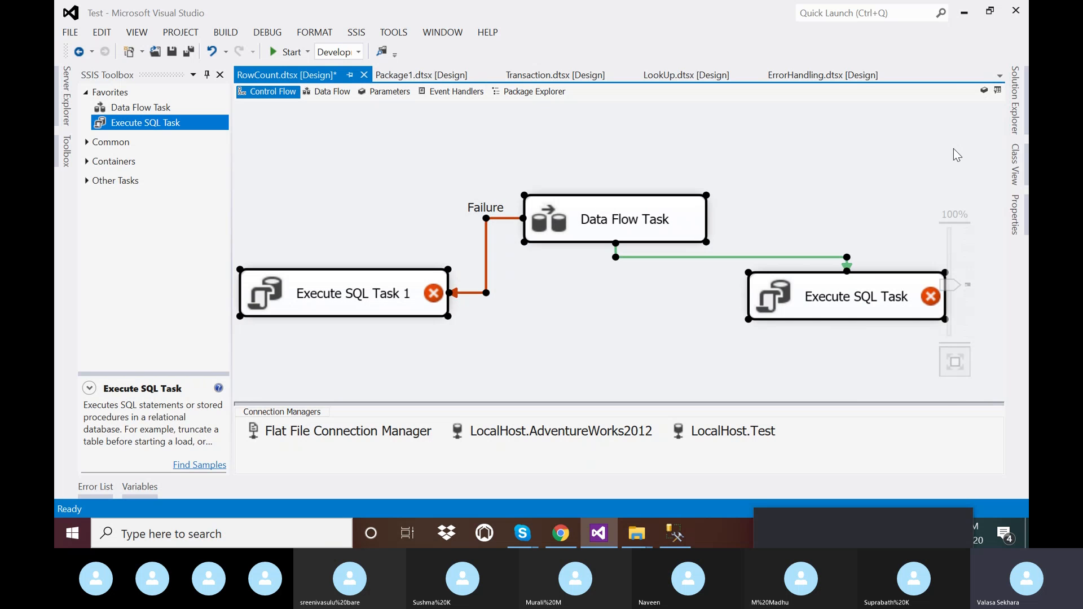
left_click(1016, 101)
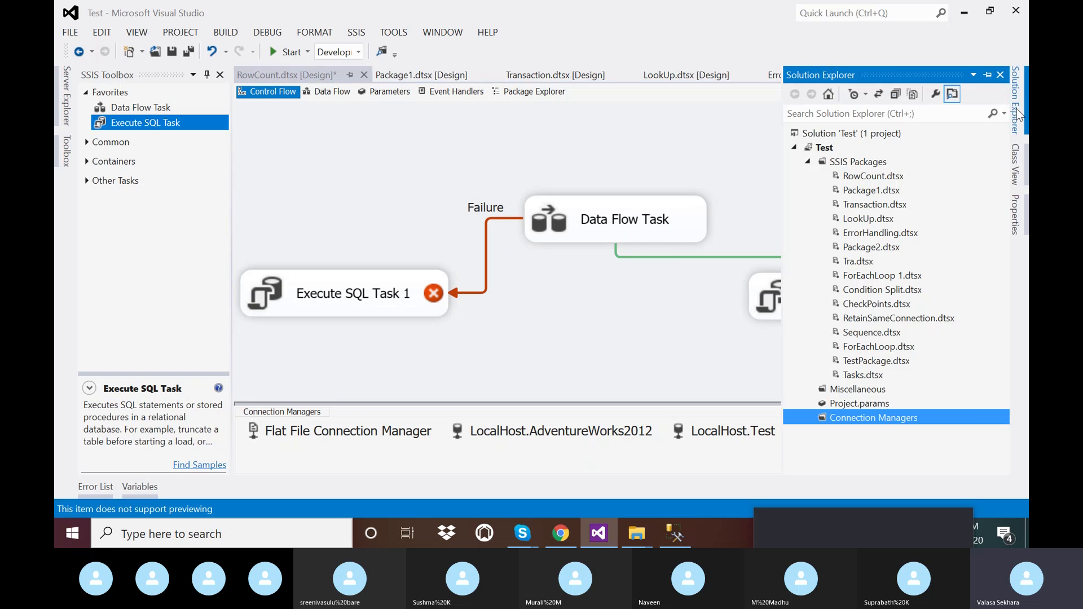
right_click(867, 165)
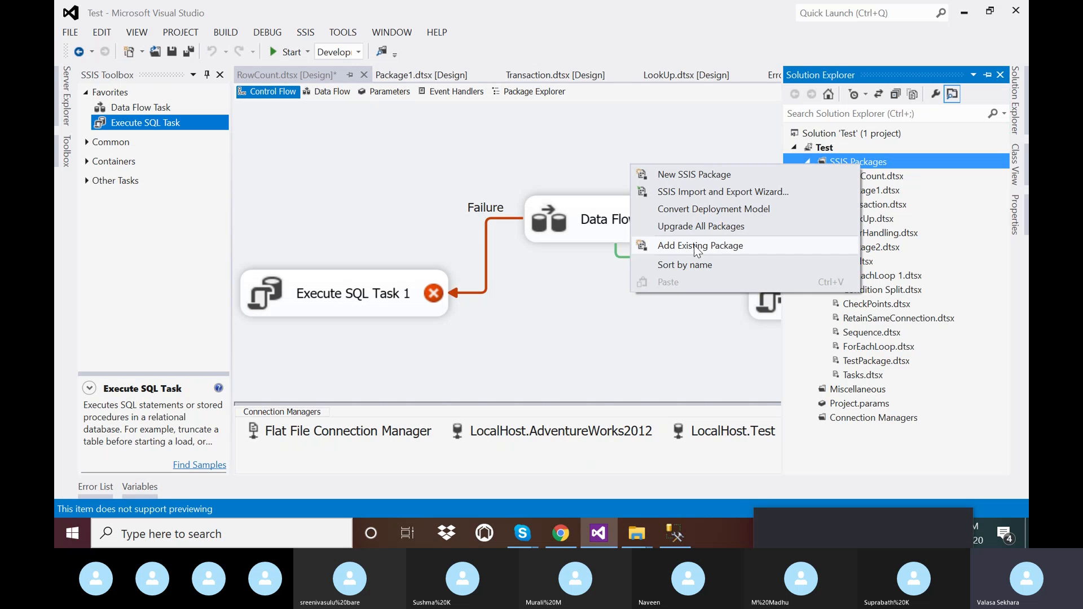
left_click(694, 176)
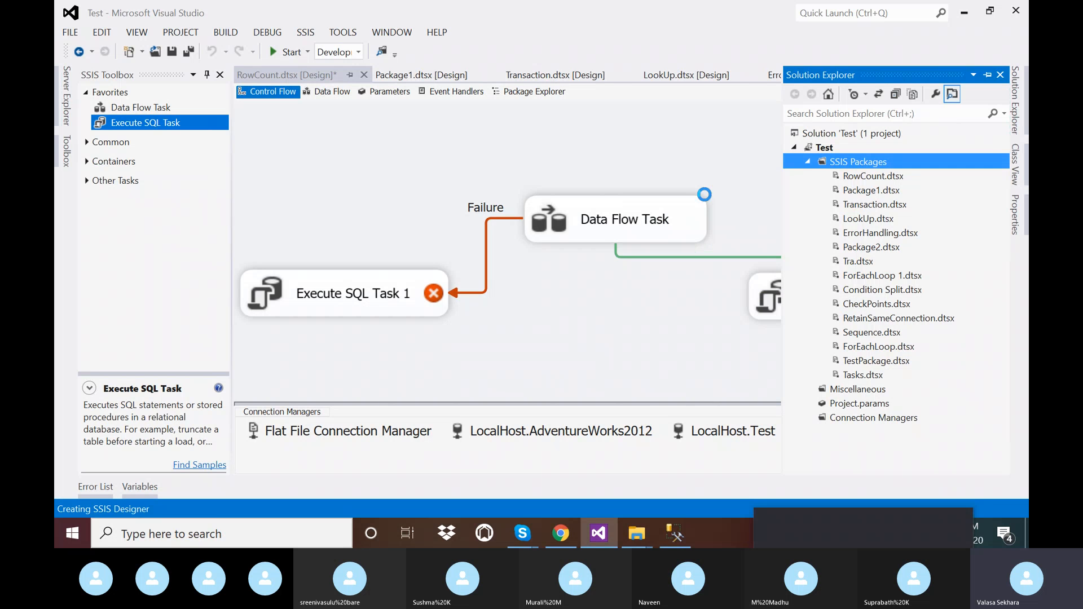
Rename the newly added package as SCD.dtsx
right_click(857, 389)
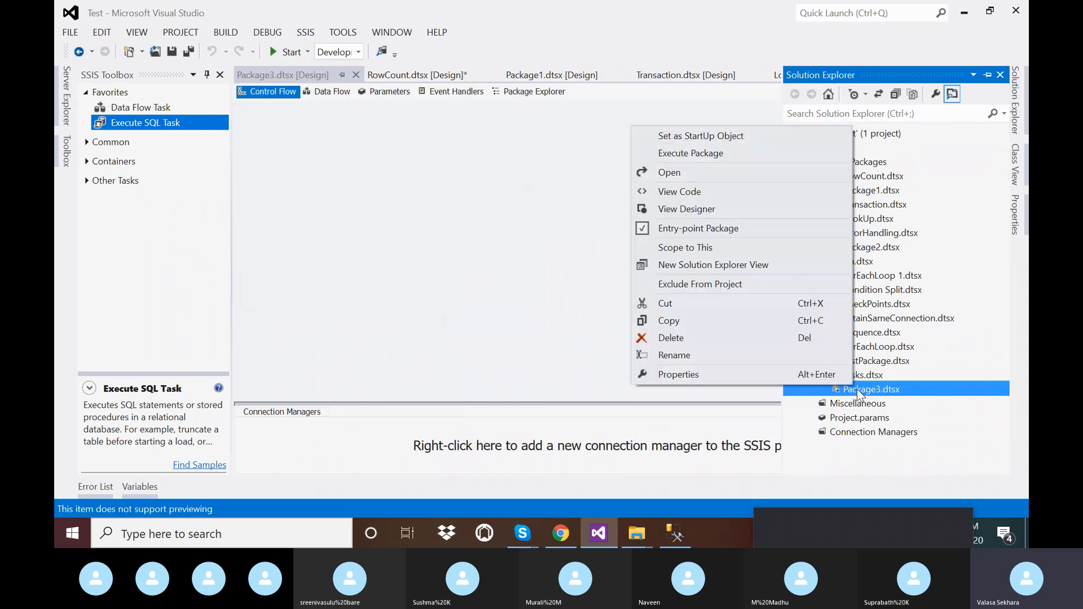
left_click(722, 358)
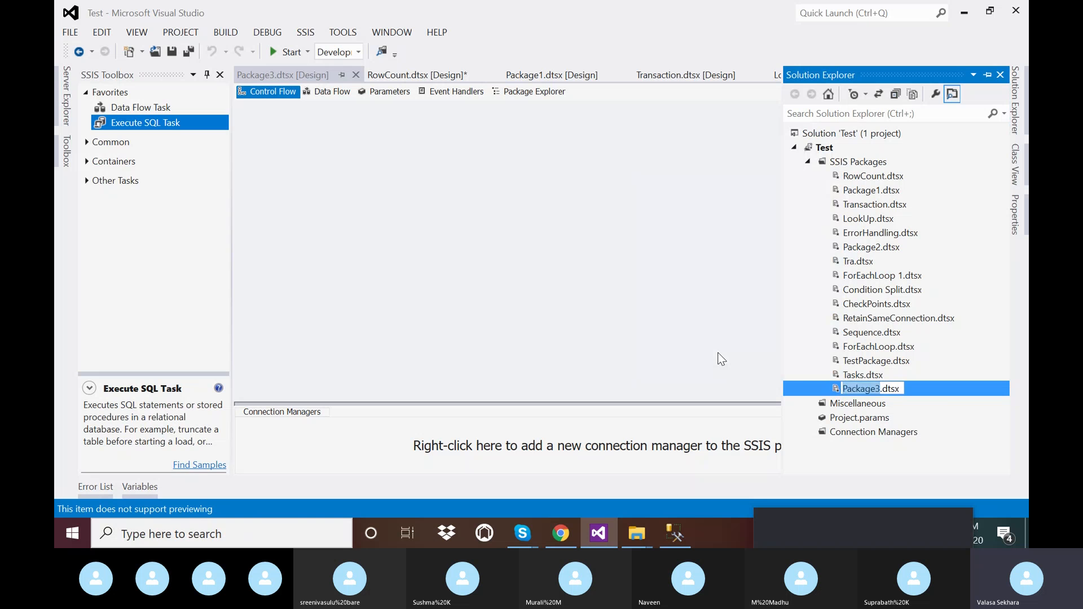
type("SCD")
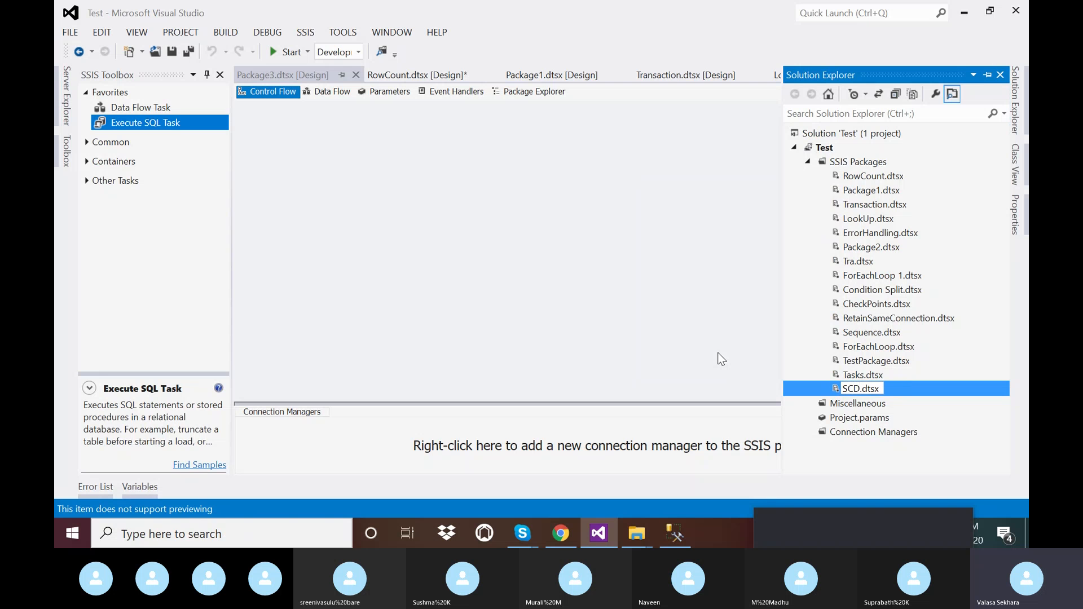
left_click(722, 359)
Launch Excel with a maximized blank workbook and dismiss the Document Recovery list
left_click(259, 534)
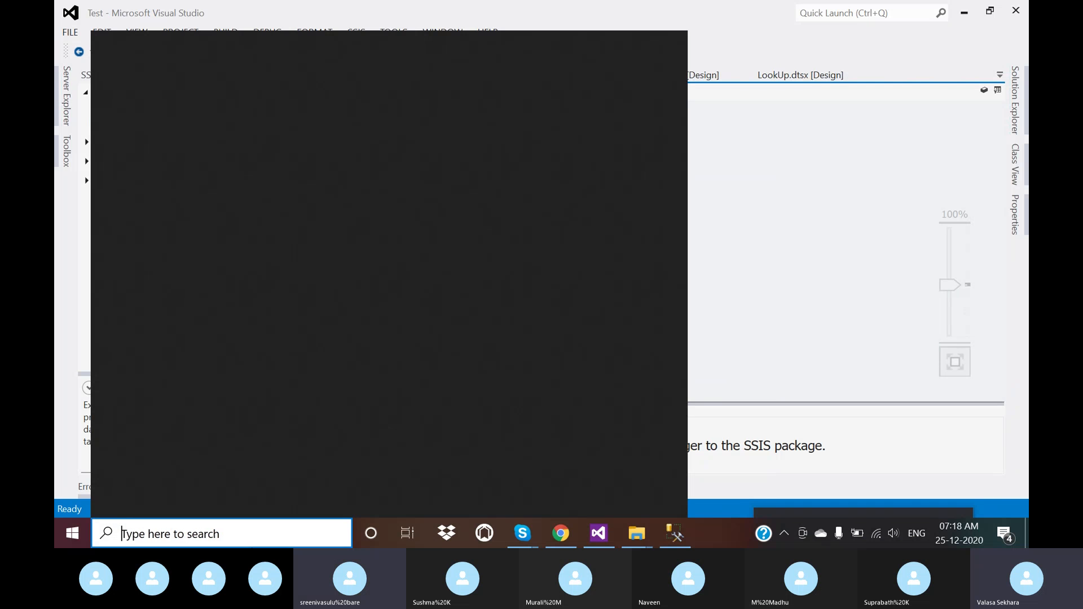
type("EXCEL")
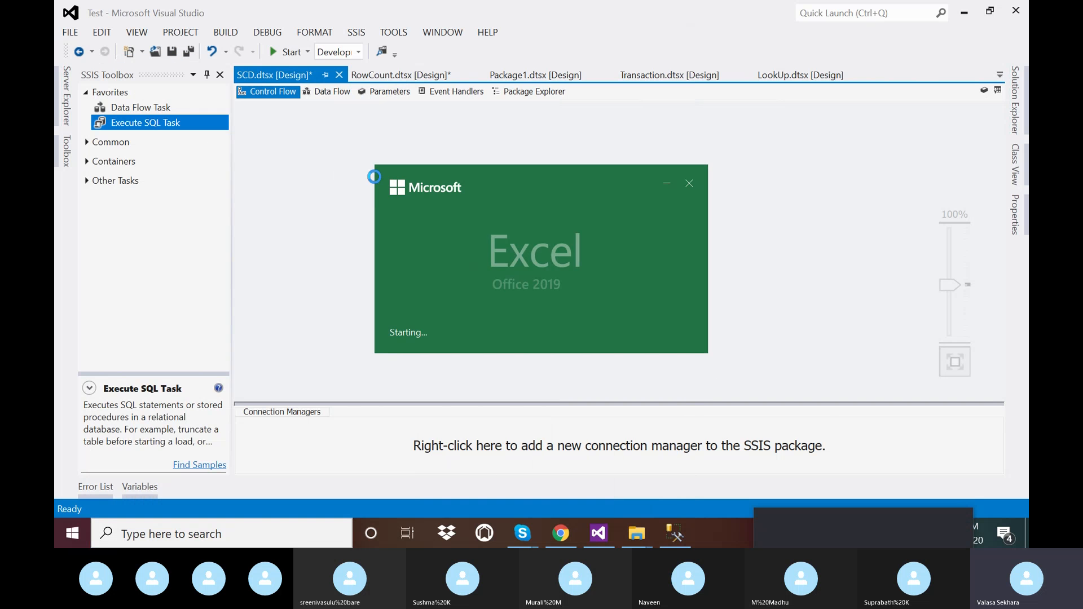
left_click(324, 189)
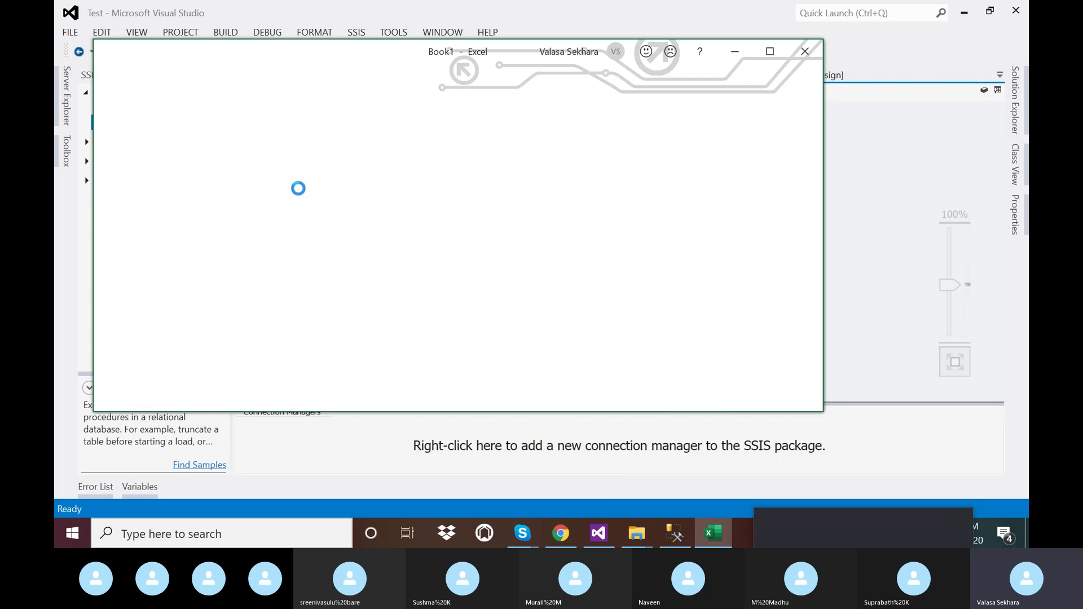
left_click(769, 52)
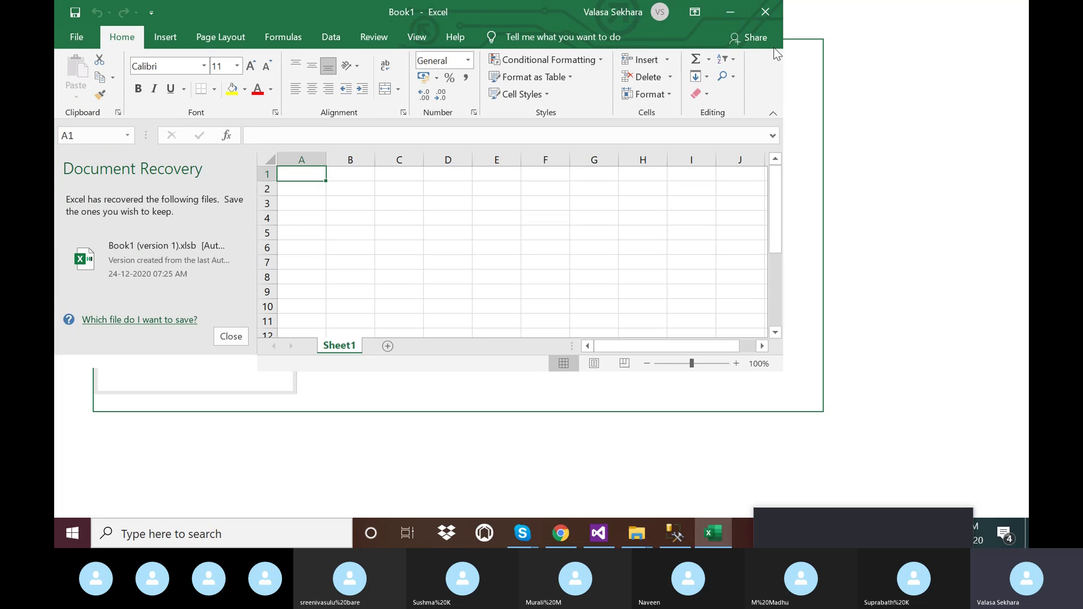
left_click(234, 484)
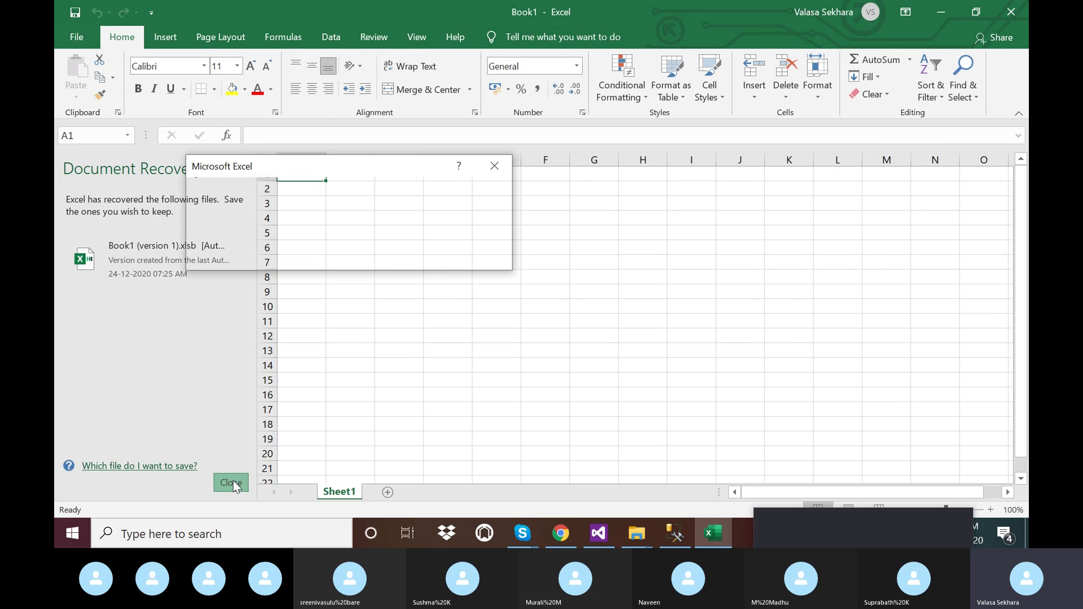
left_click(422, 252)
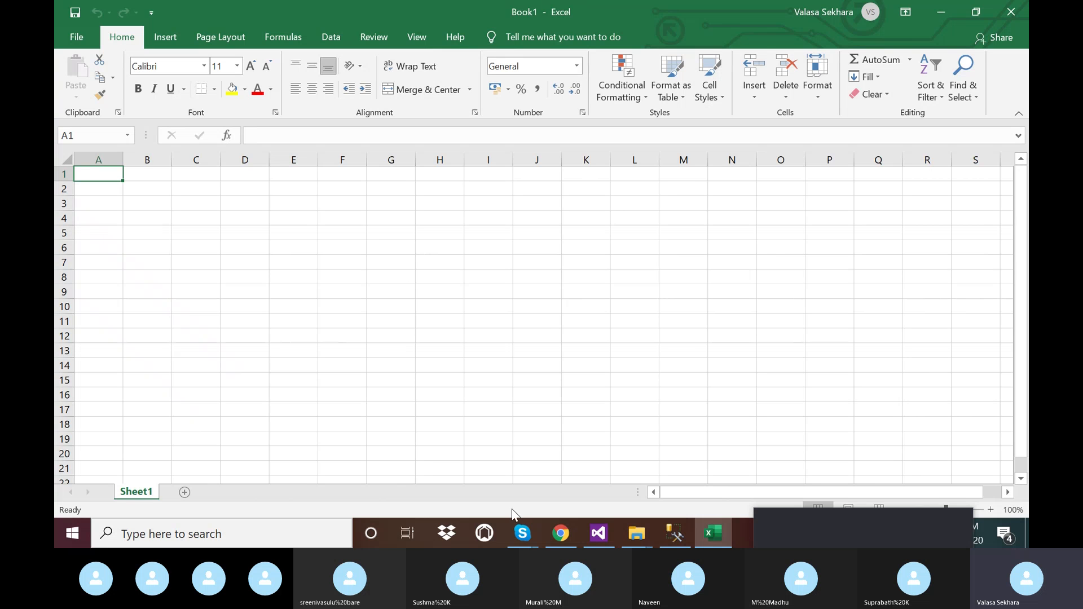
Launch Notepad and enter the heading SCD in the untitled document
left_click(301, 543)
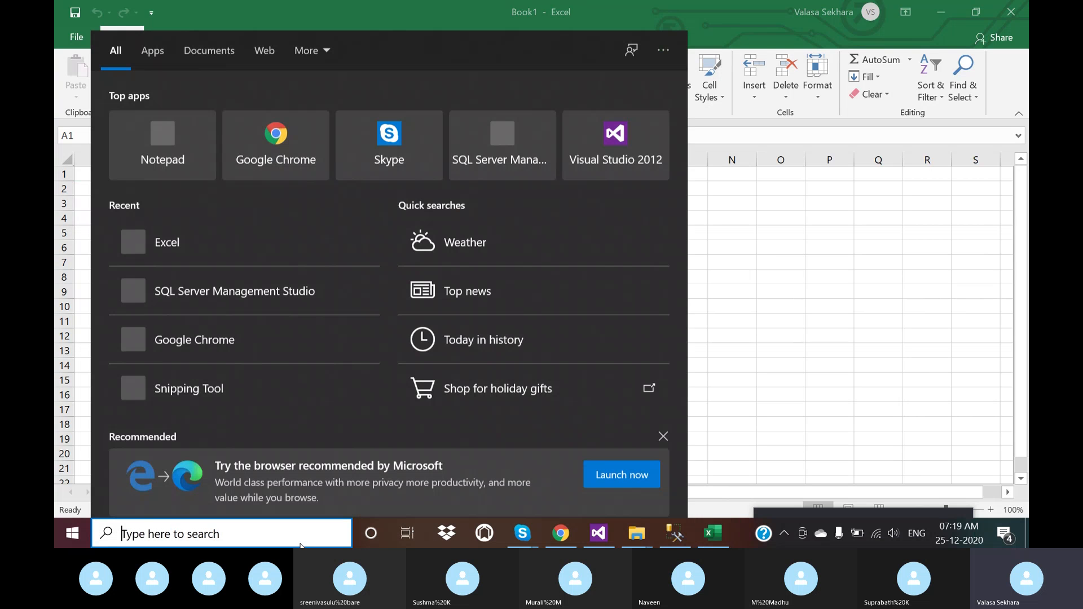
type("N")
key("Return")
type("E")
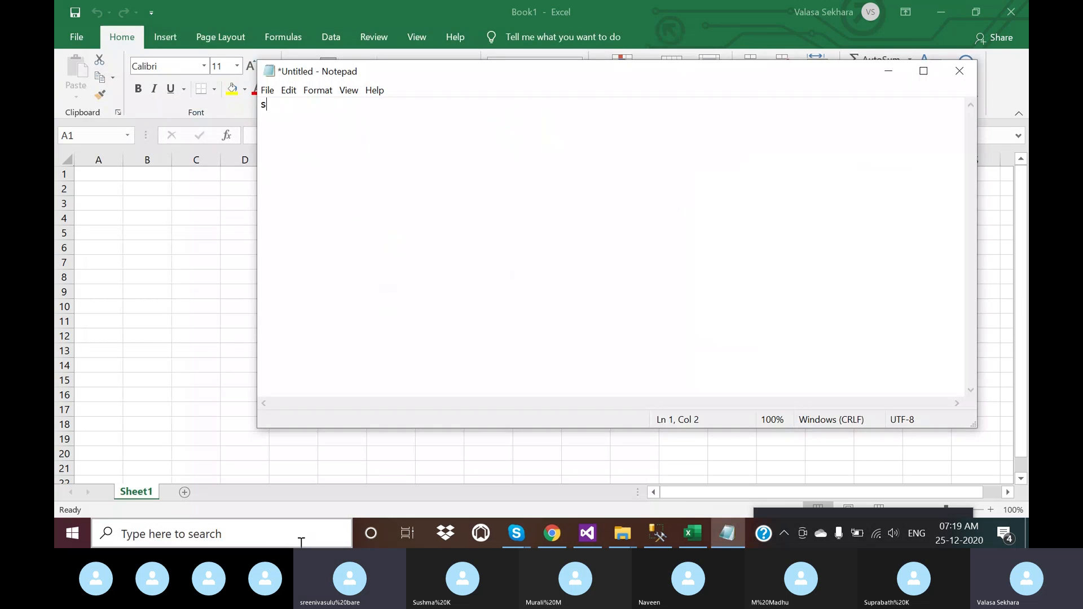
key("BackSpace")
type("scD")
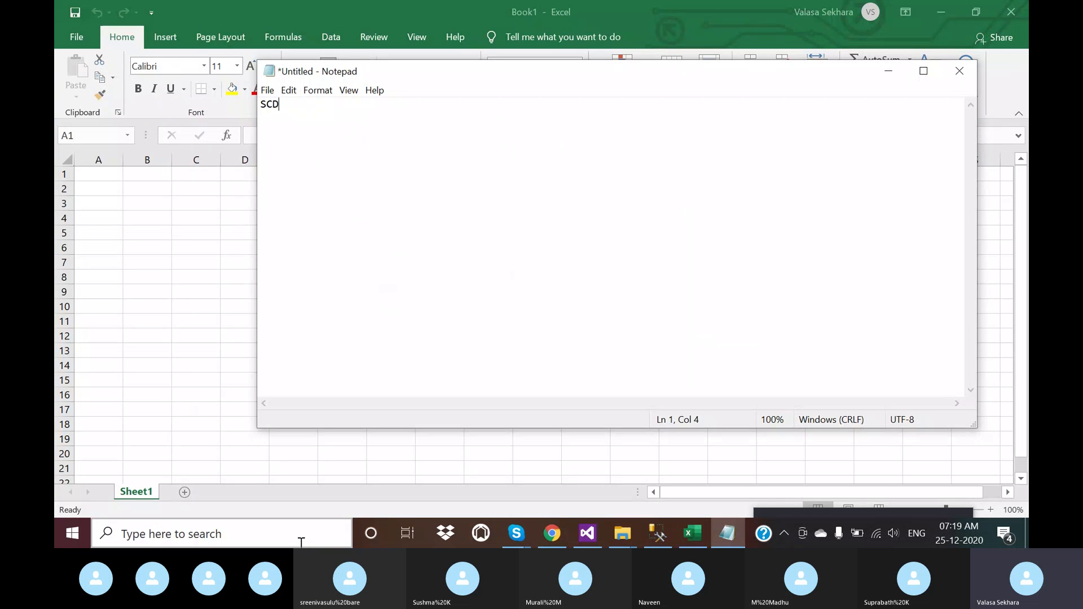
Begin the SCD definition: "It is a data flow componenet which is mainly used to perform an incremental loading"
type(": It is a data flow comp")
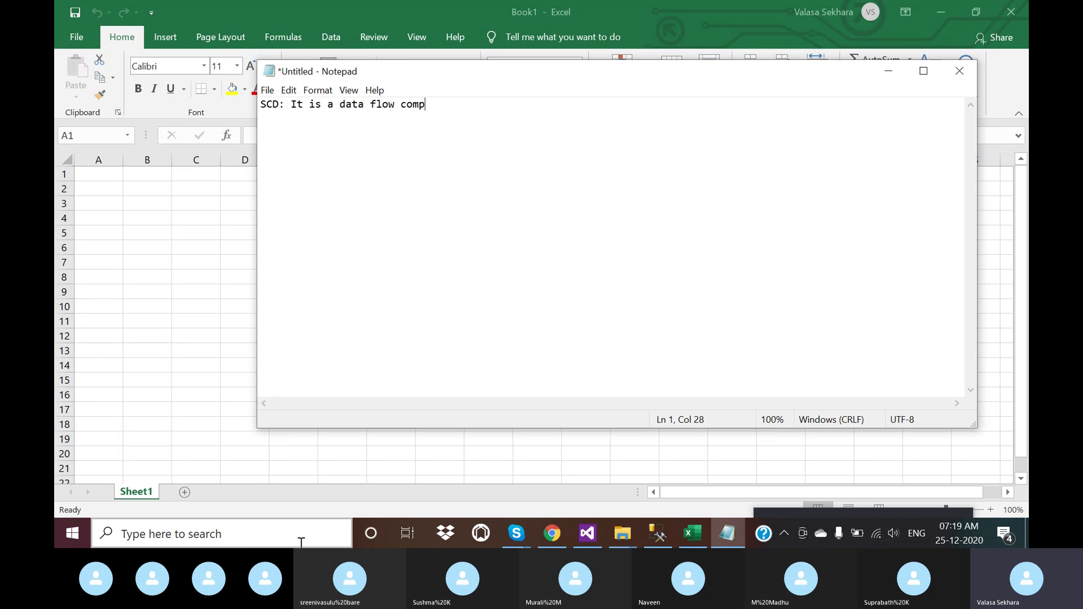
type("onenet which is mainly us")
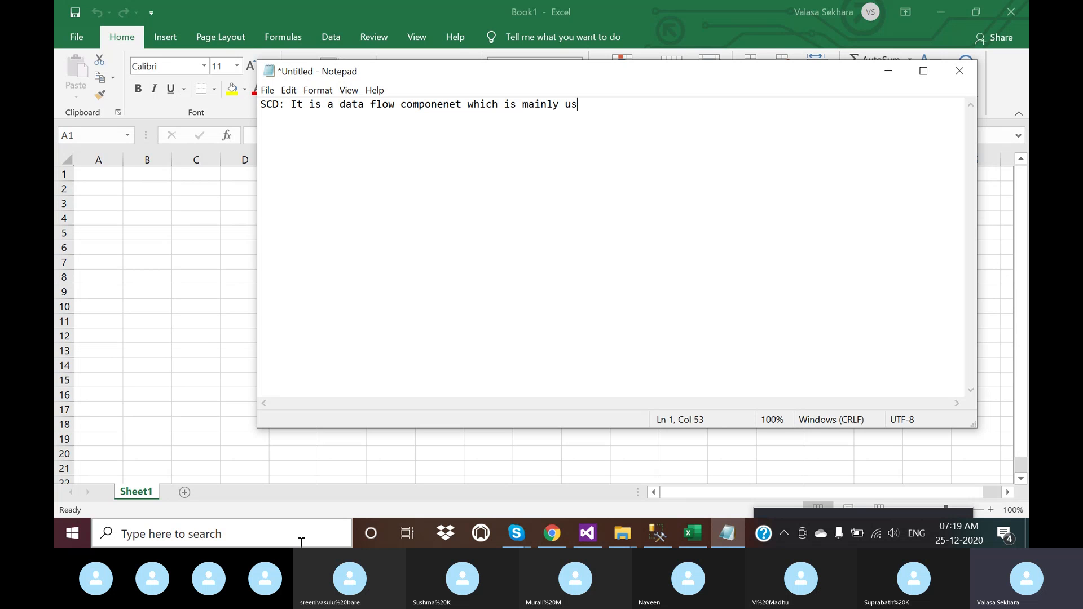
type("ed to per")
key("BackSpace")
type("perform and")
key("BackSpace")
type("incremen")
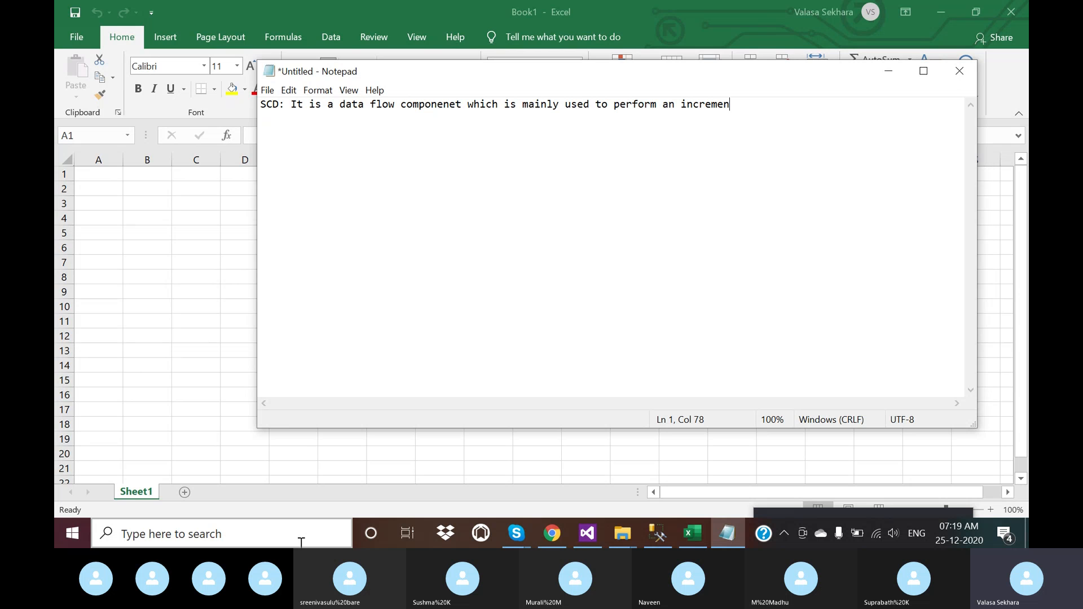
type("tal loading and al")
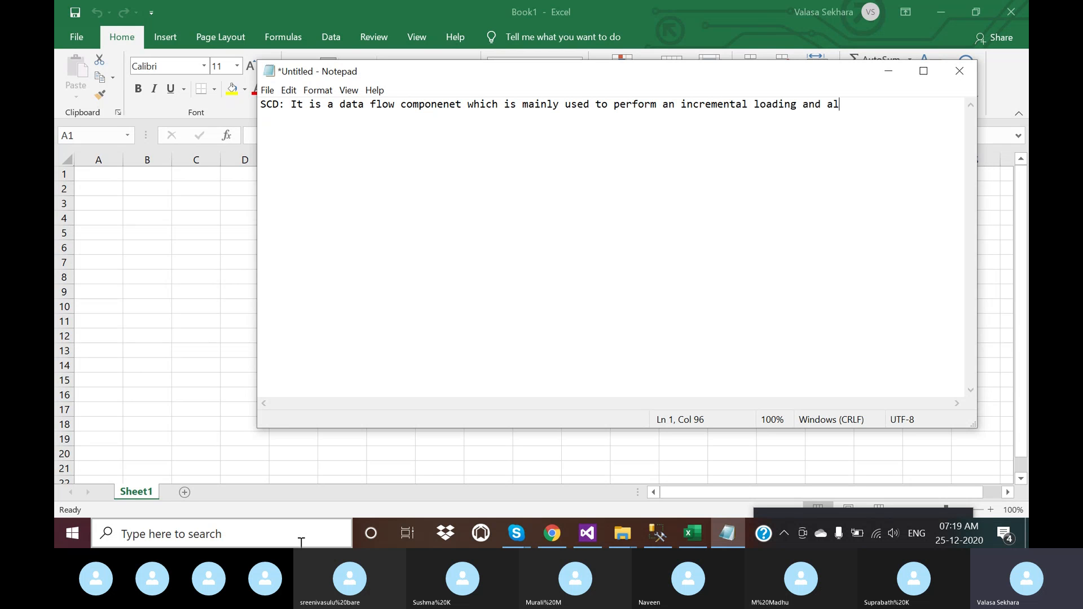
Complete the SCD definition with "also we can store history of the data based on flags", continuing on a second line
type("so we can")
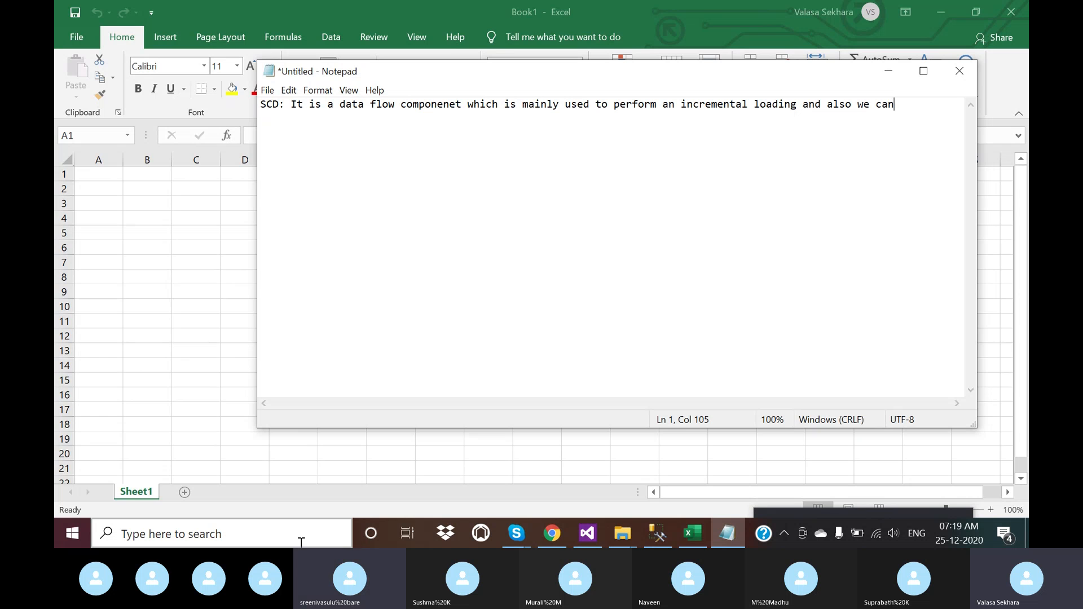
type(" store")
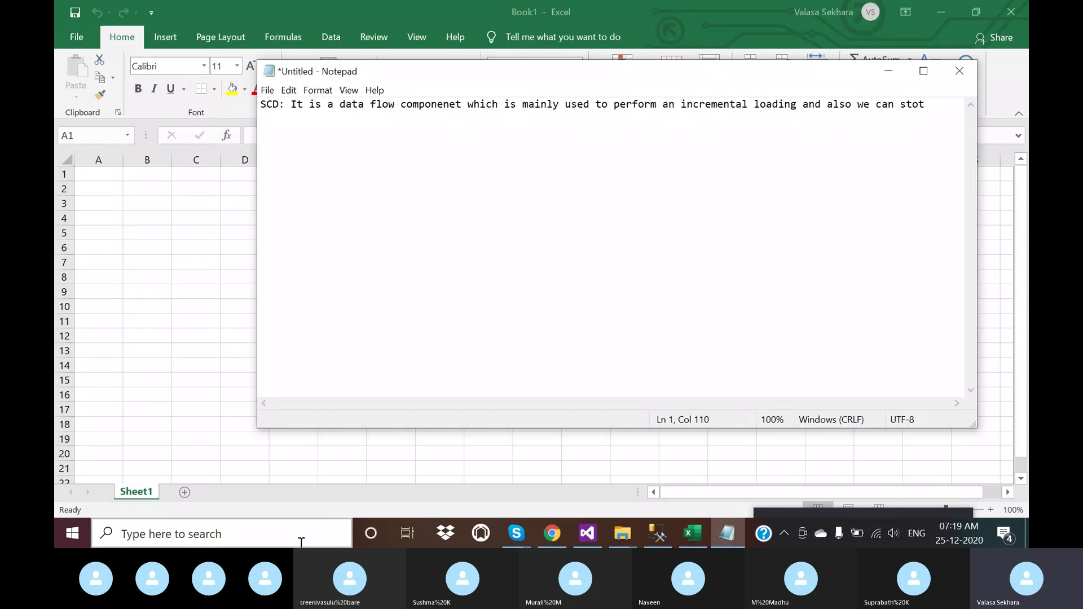
key("Return")
type("history of th")
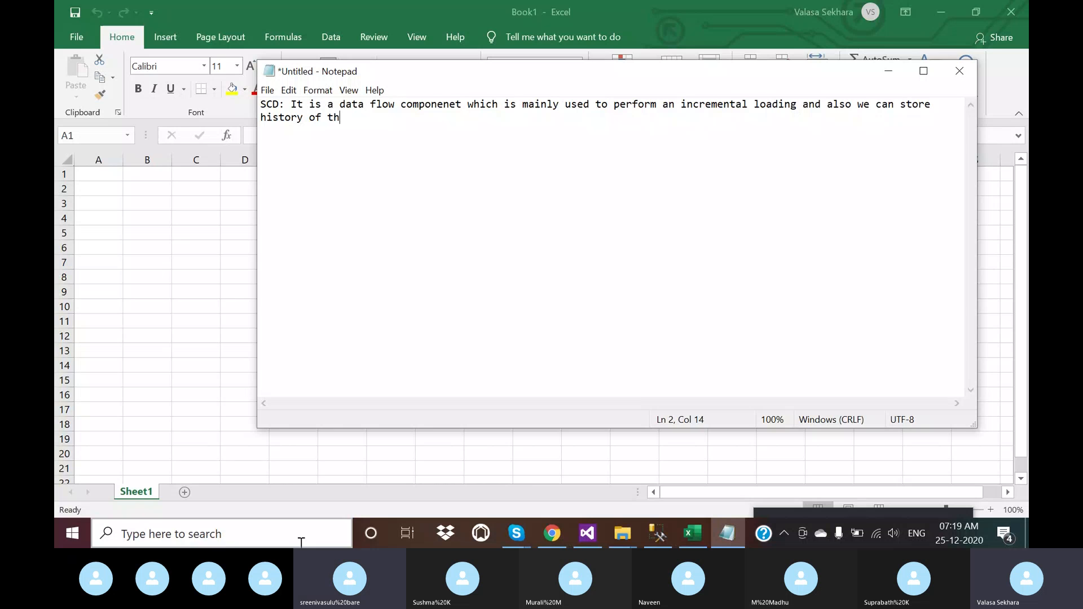
type("e dat")
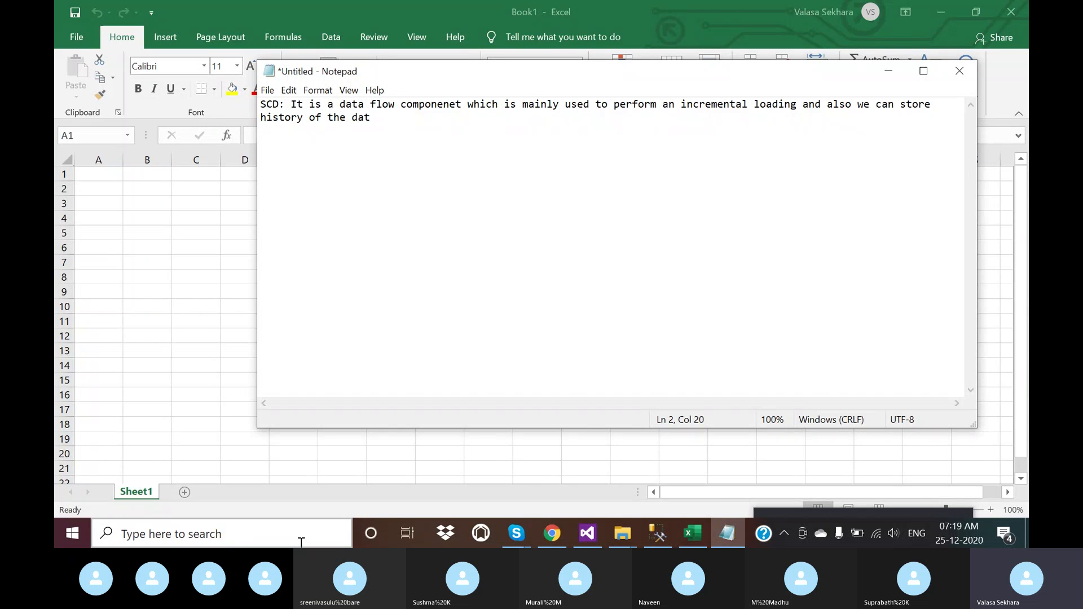
type("a based on flags")
key("Return")
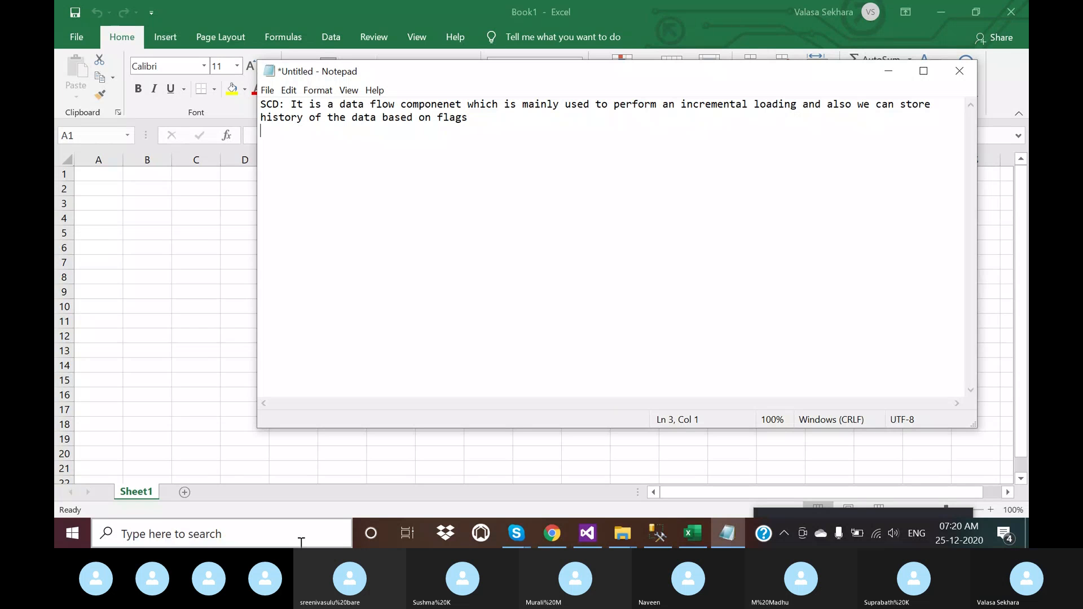
Leave blank lines below the definition and write "As what are the solutions to implement incremental loading"
key("Return")
key("Return")
key("Return")
key("Return")
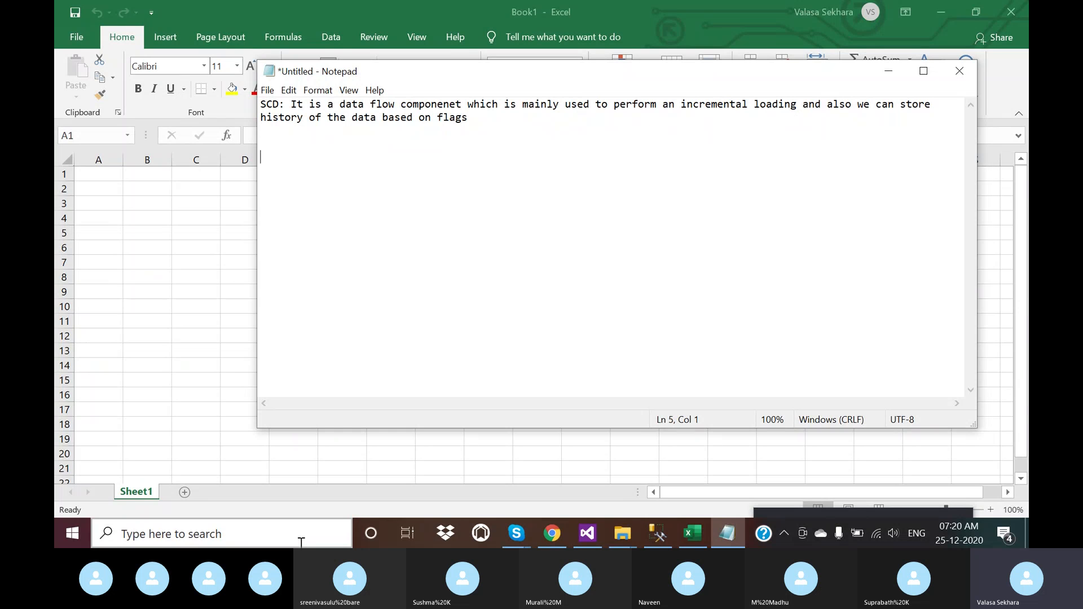
type("As what are the solu")
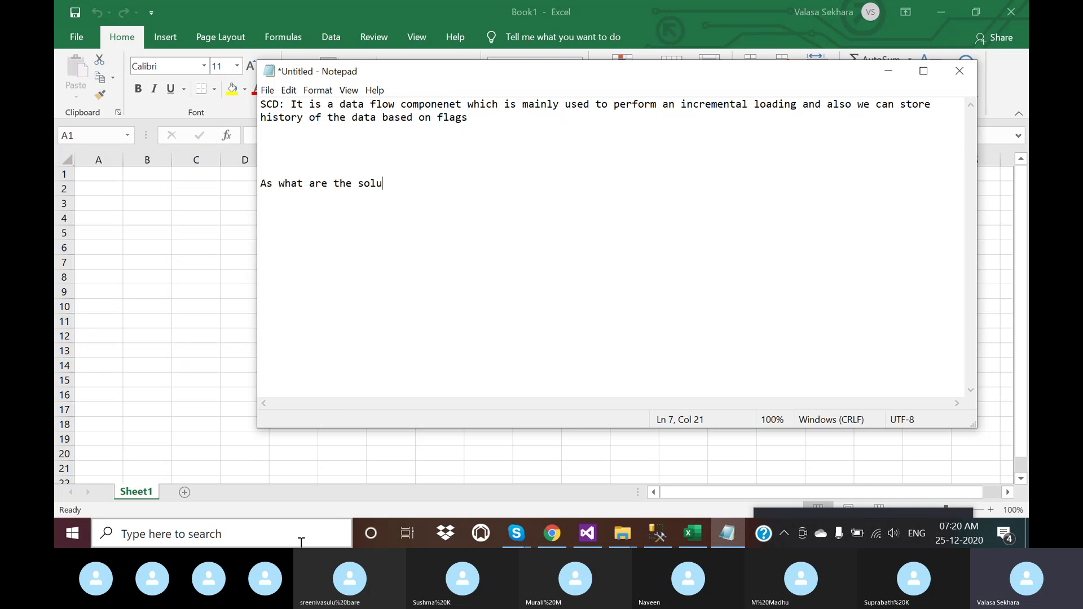
type("tions to ")
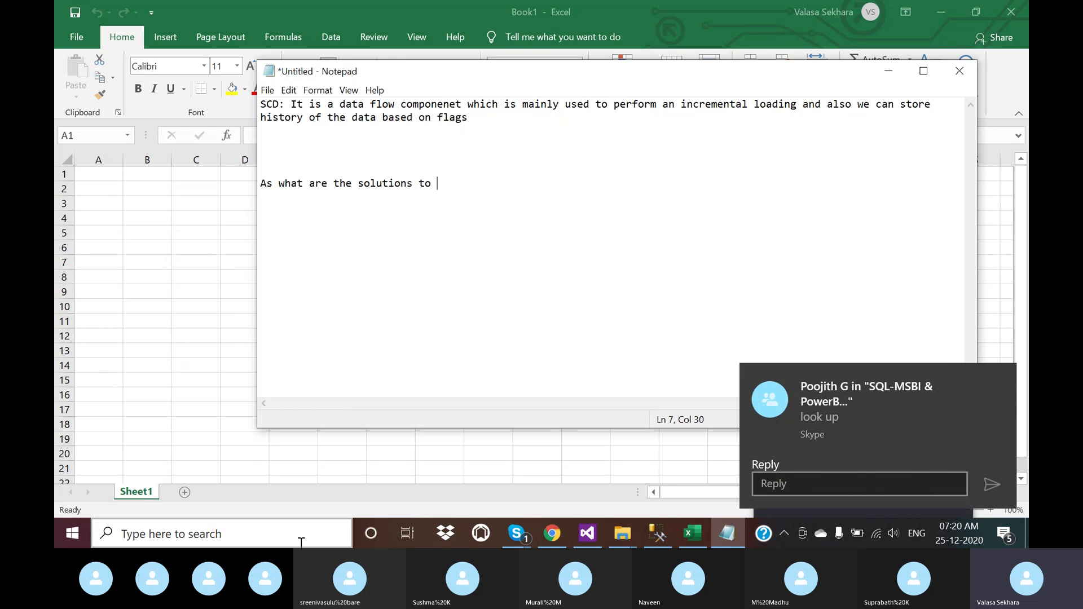
type("impleme")
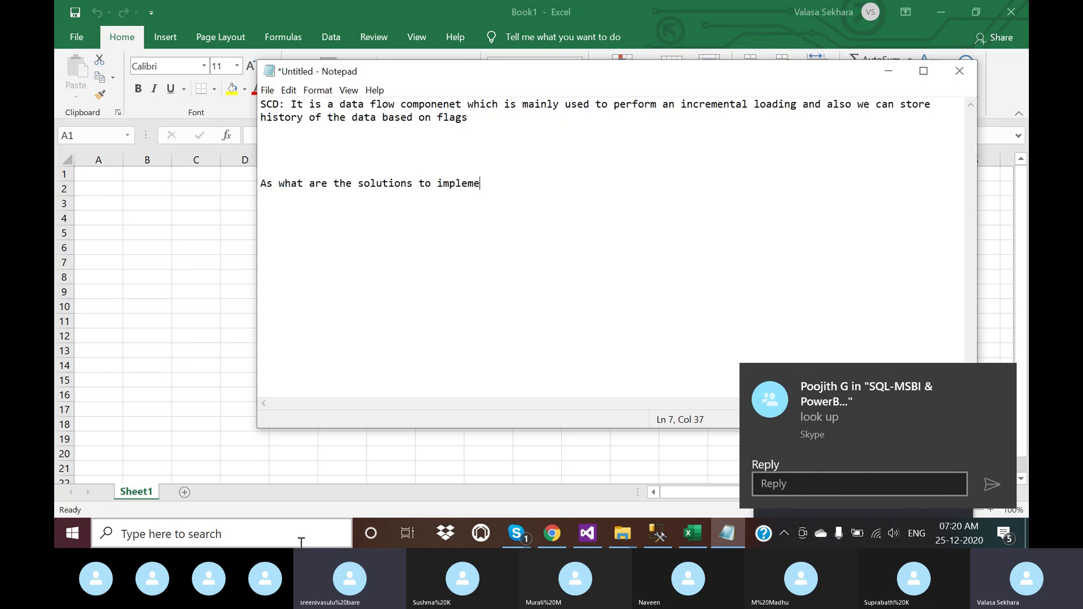
type("nt i")
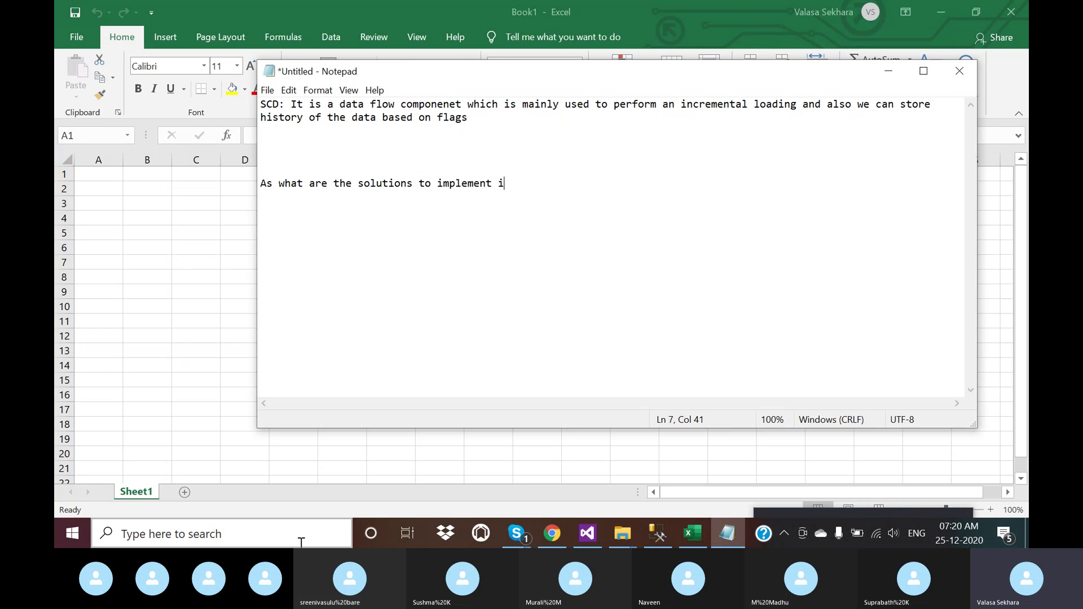
type("ncremental loading")
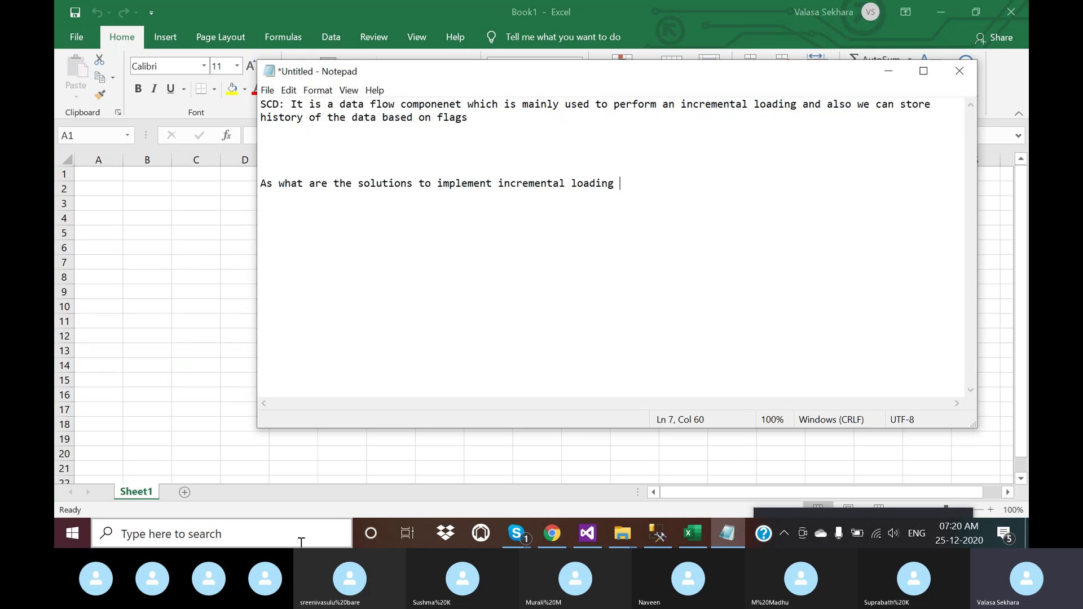
Start a numbered list under the incremental loading question with "1.Lookup" and an empty item "2."
key("Return")
type("1.Lookup")
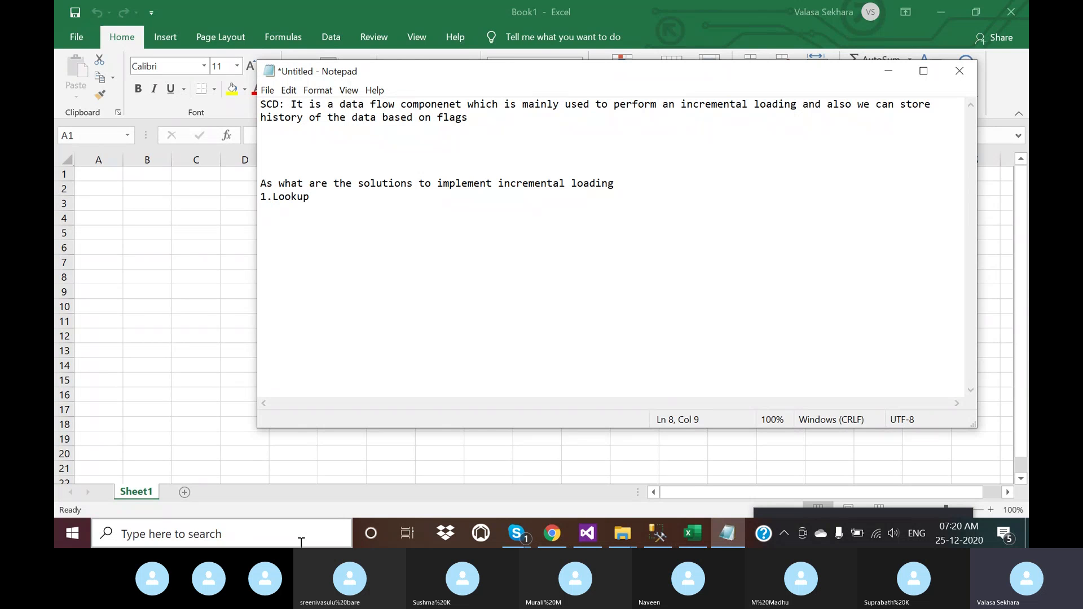
key("Return")
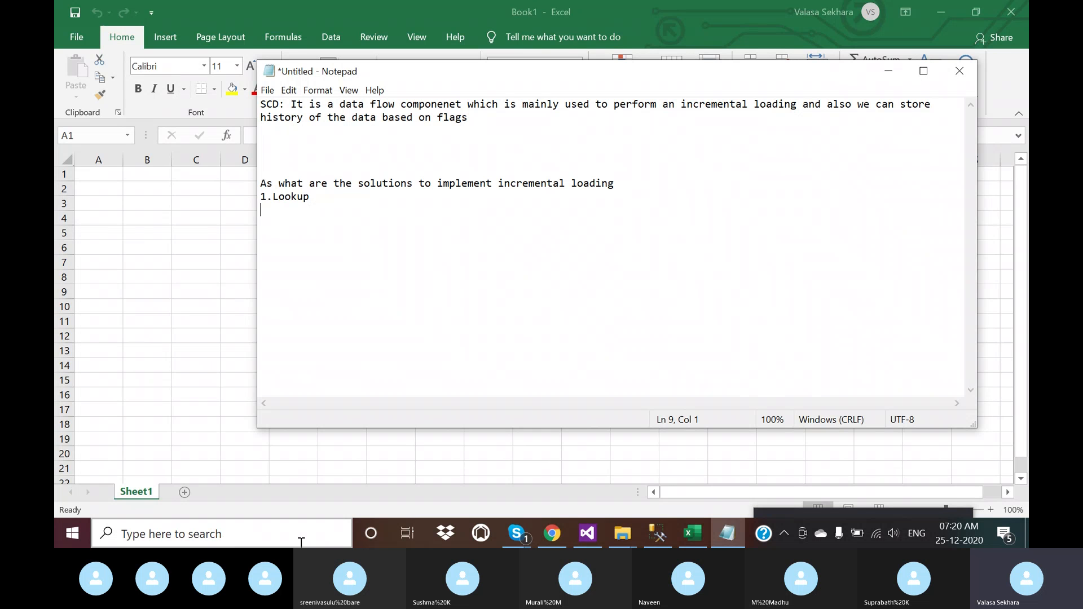
type("2.")
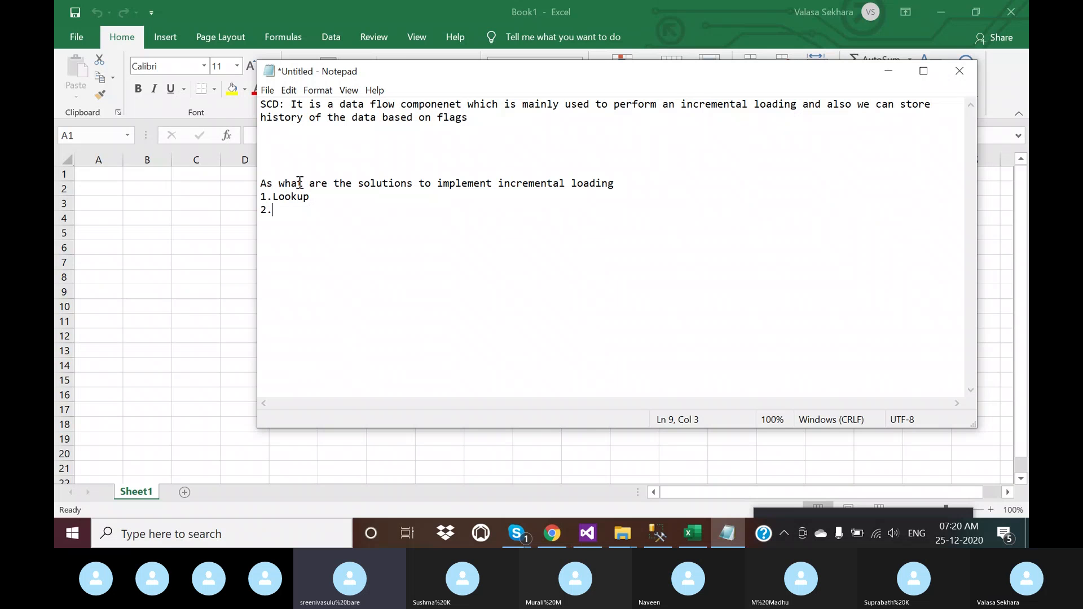
Insert the word "of" after "As" in the incremental loading question, and return to item 2
left_click(278, 183)
type("of")
left_click(284, 211)
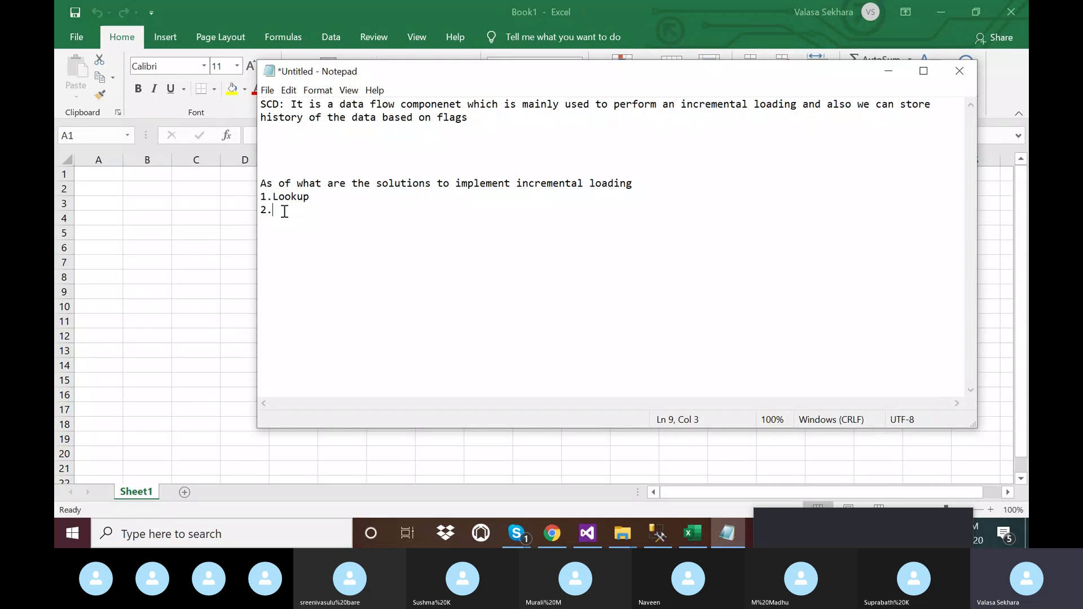
Add the heading "Types lodings" on its own line above the incremental loading question
left_click(295, 163)
key("Return")
type("Types lao")
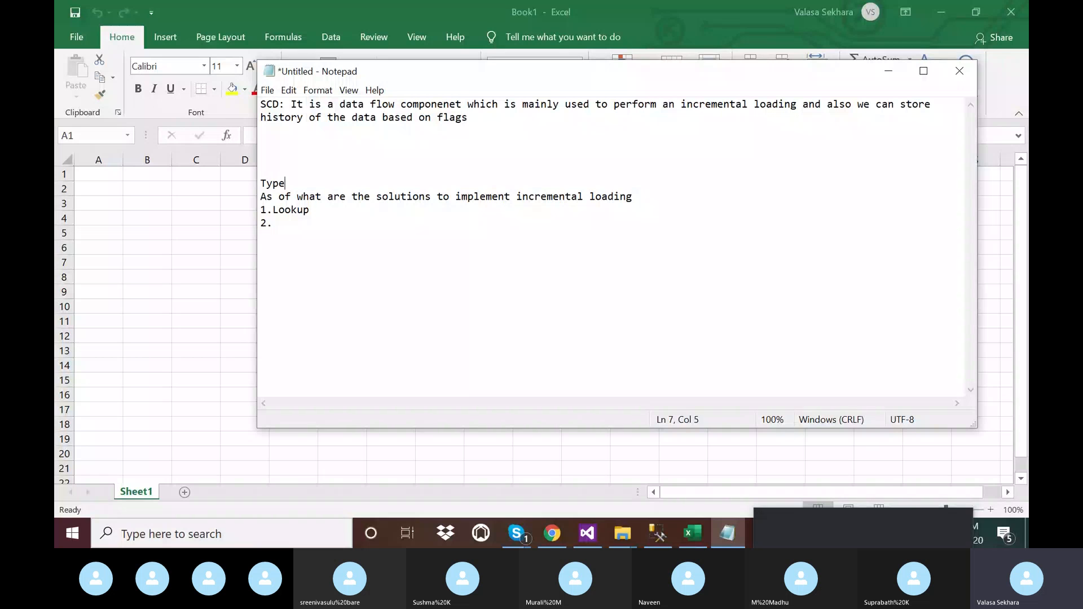
key("BackSpace")
key("BackSpace")
type("odings")
key("Return")
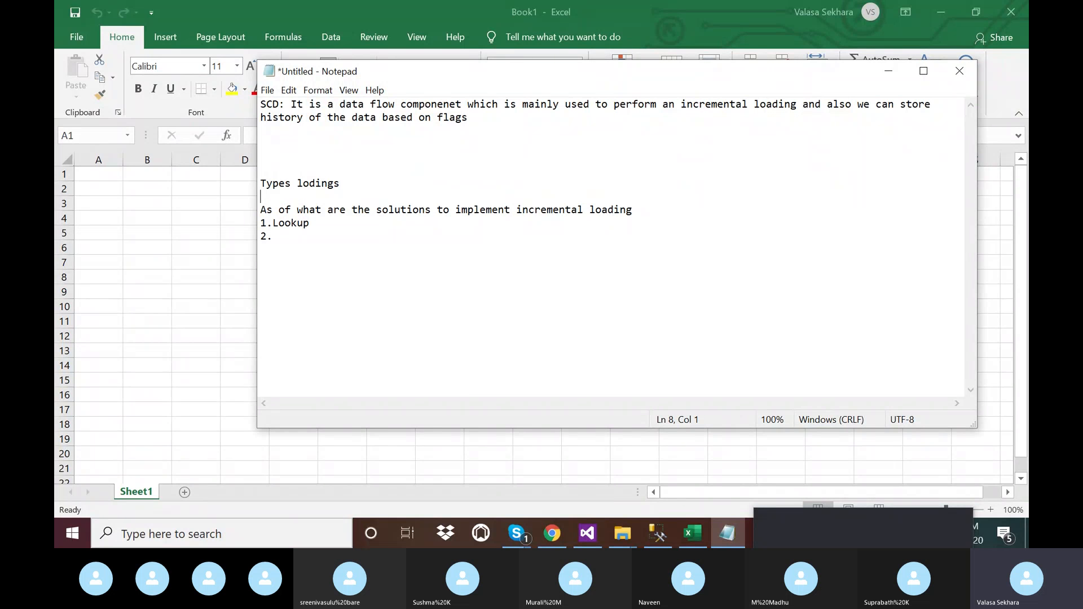
Under the heading, write "Full loading: load the source data as it is to target table first time is know full loading"
type("Full loading : load th")
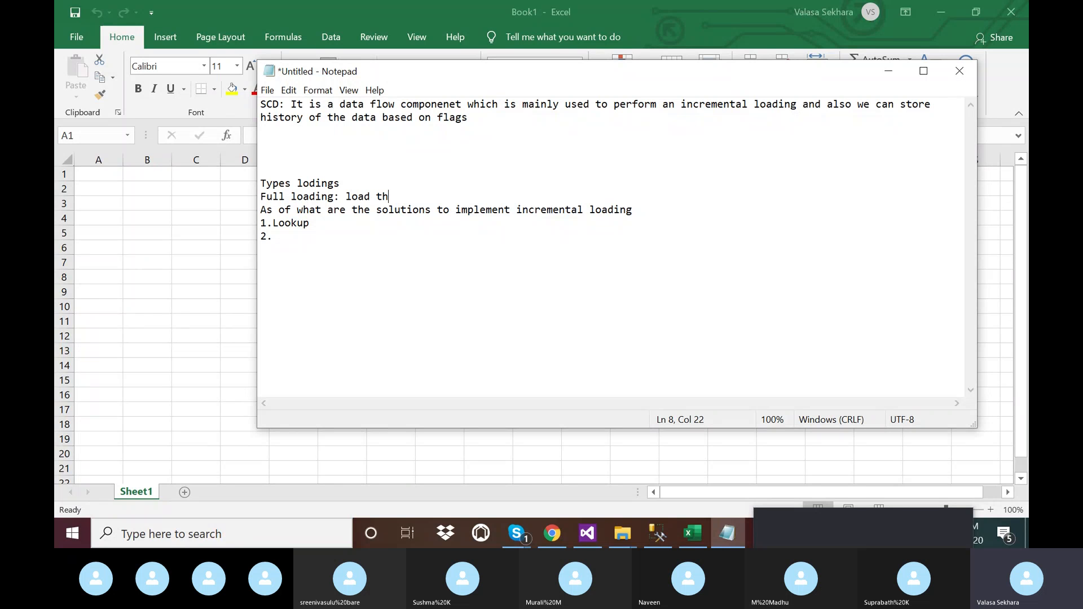
type("e source dat a s")
key("BackSpace")
type("as it s")
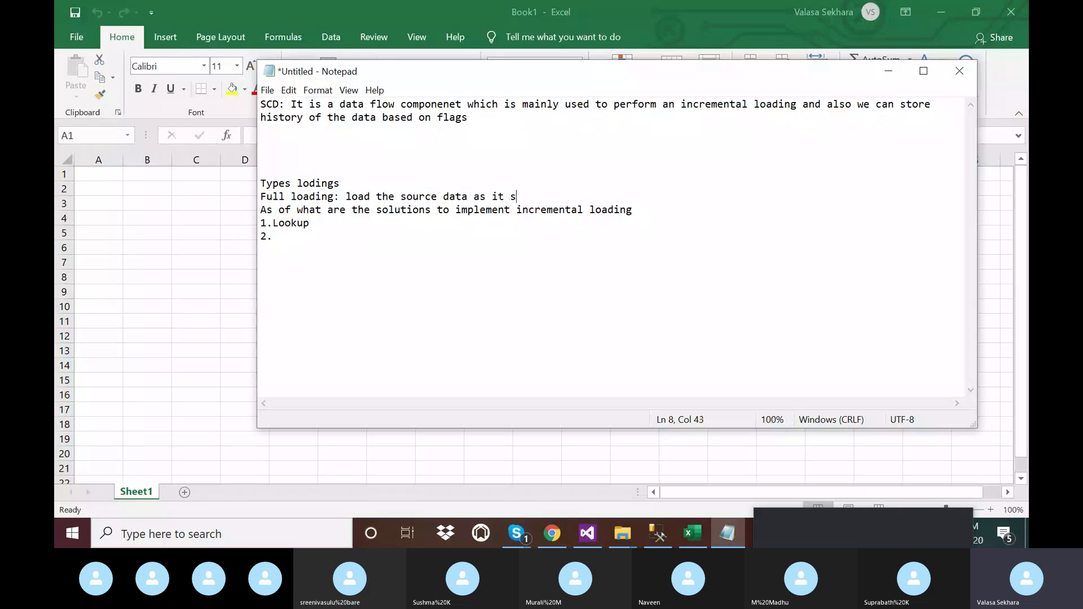
type("i")
key("BackSpace")
key("BackSpace")
type("is to d")
type("ed")
key("BackSpace")
type("sti")
key("BackSpace")
key("BackSpace")
key("BackSpace")
key("BackSpace")
key("BackSpace")
type("target table f")
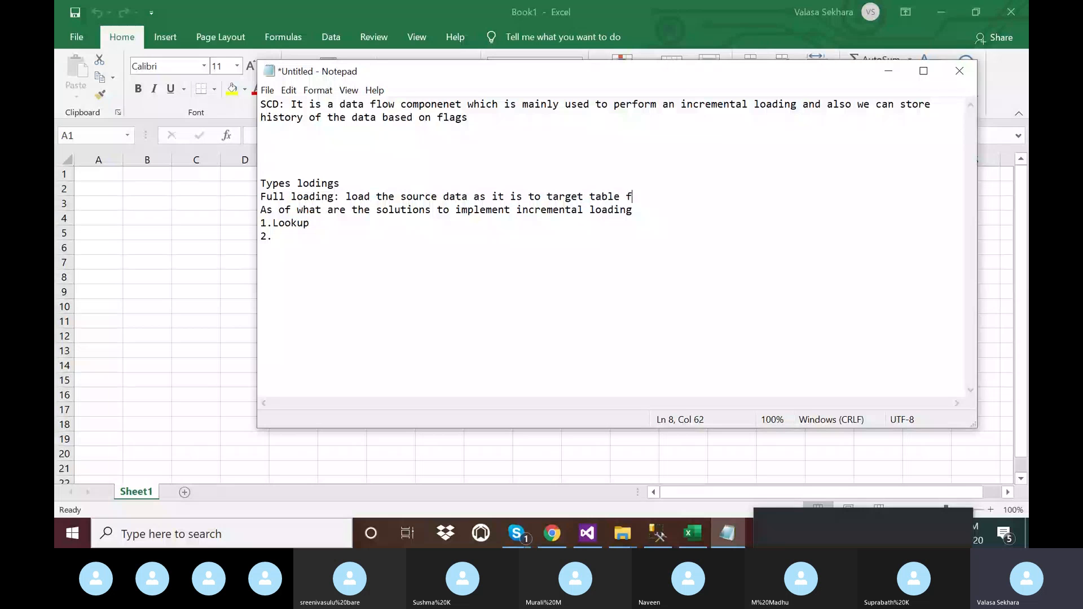
type("irst time is know full l")
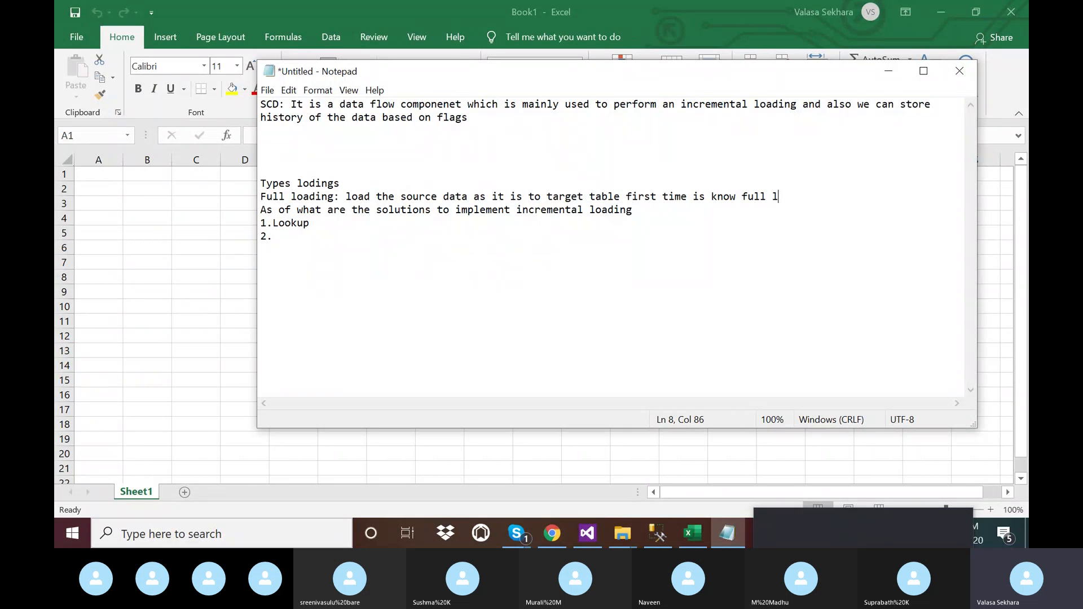
type("oading")
key("Return")
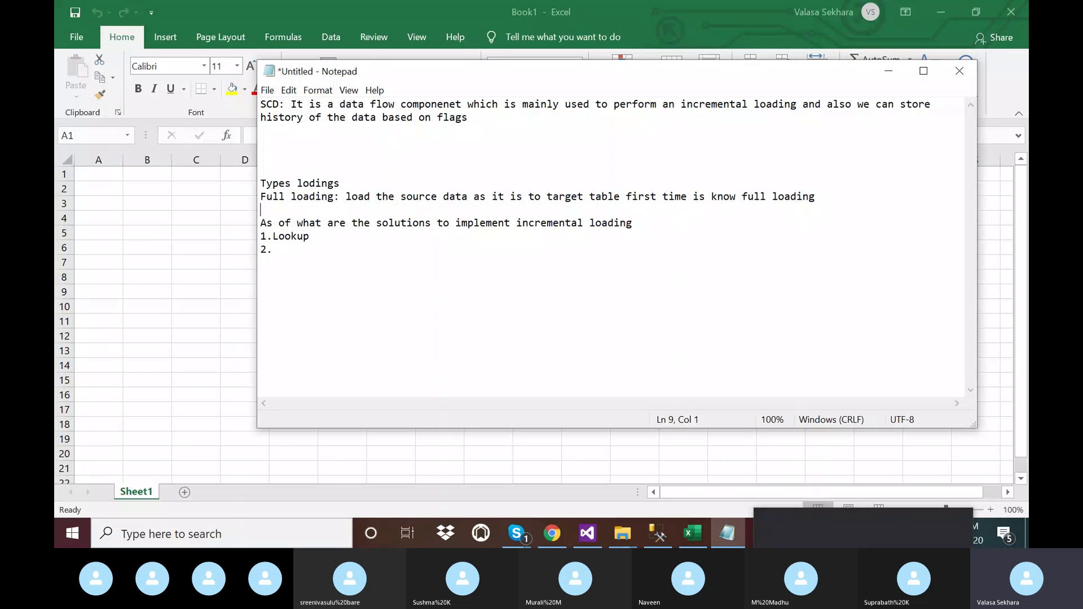
Begin the next loading type with the label "Incemental loading/partial/delta loding:" beneath the full loading line
type("Incemental loading")
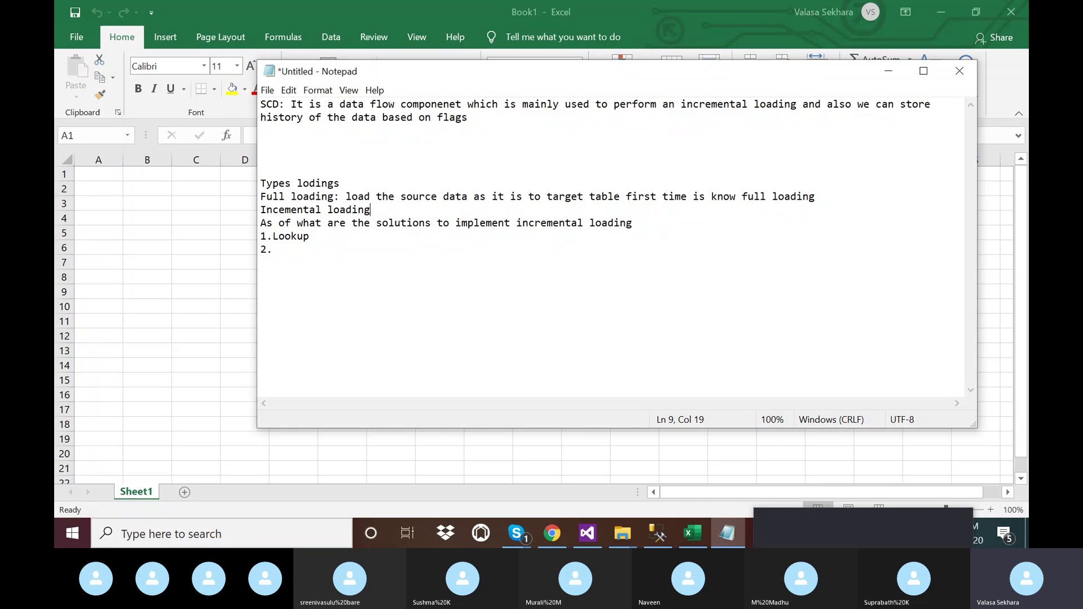
type(":")
key("BackSpace")
type("/partial l")
key("BackSpace")
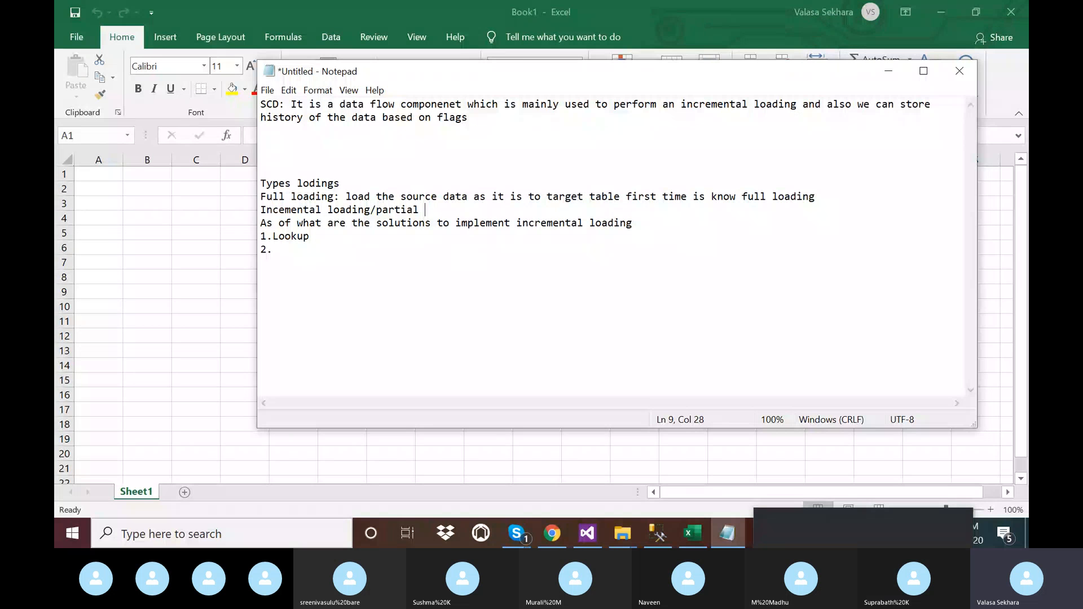
key("BackSpace")
type("/delta loding: lao")
key("BackSpace")
key("BackSpace")
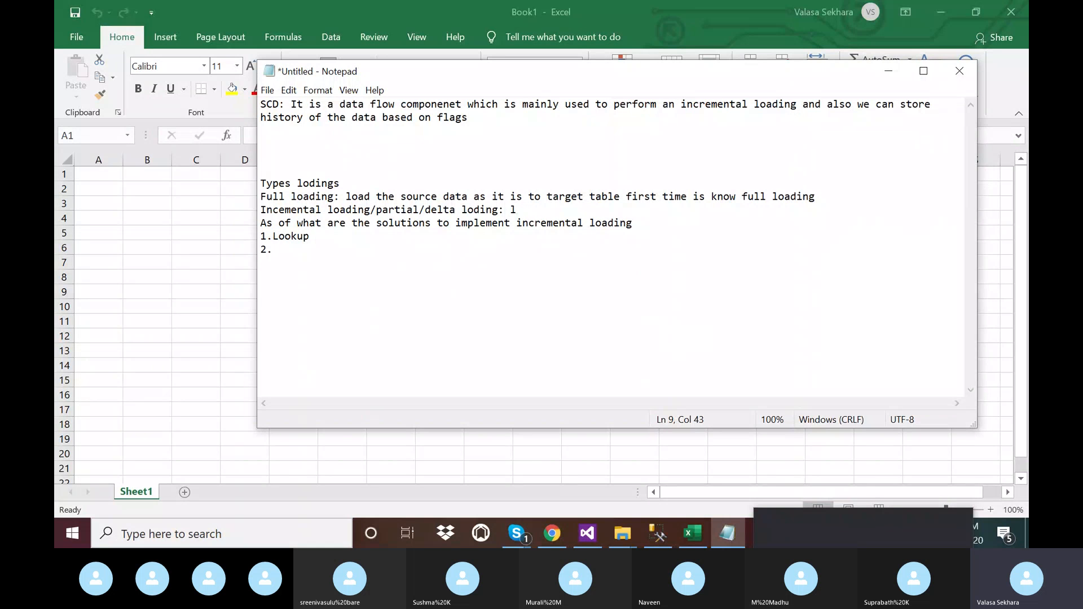
type("oad")
type(" the")
key("BackSpace")
key("BackSpace")
key("BackSpace")
key("BackSpace")
key("BackSpace")
key("BackSpace")
key("BackSpace")
key("BackSpace")
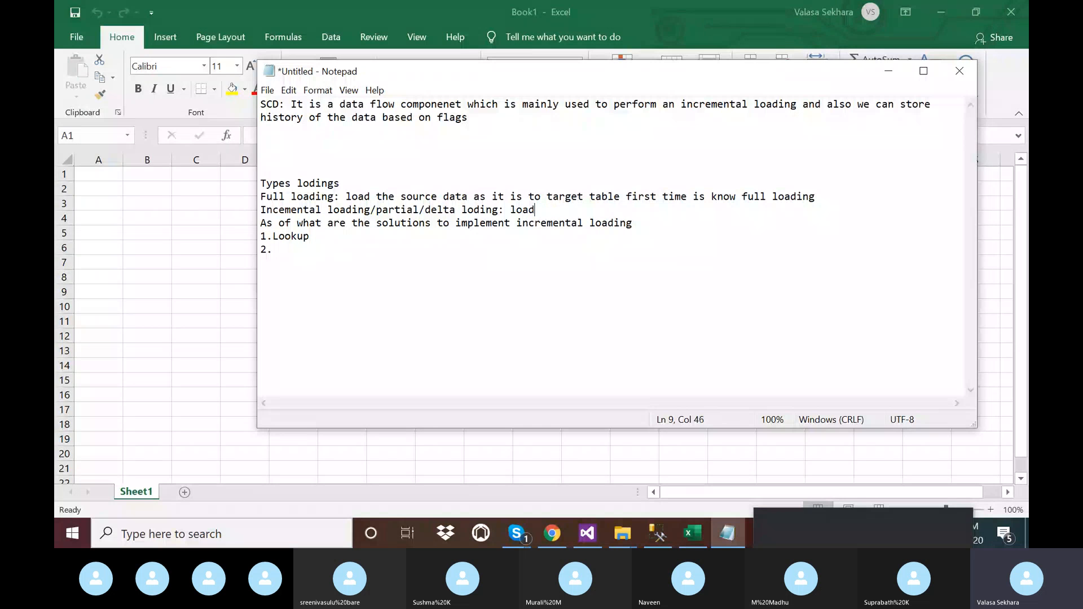
Describe incremental loading after its label as "update the data in target with existing source data"
type("update the data in target ")
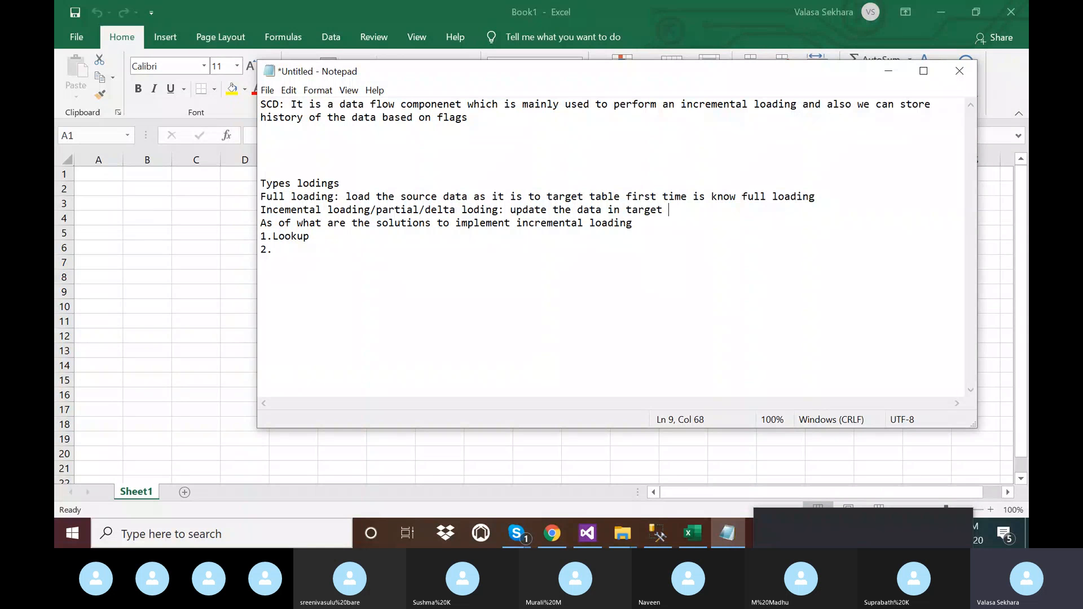
type("with ")
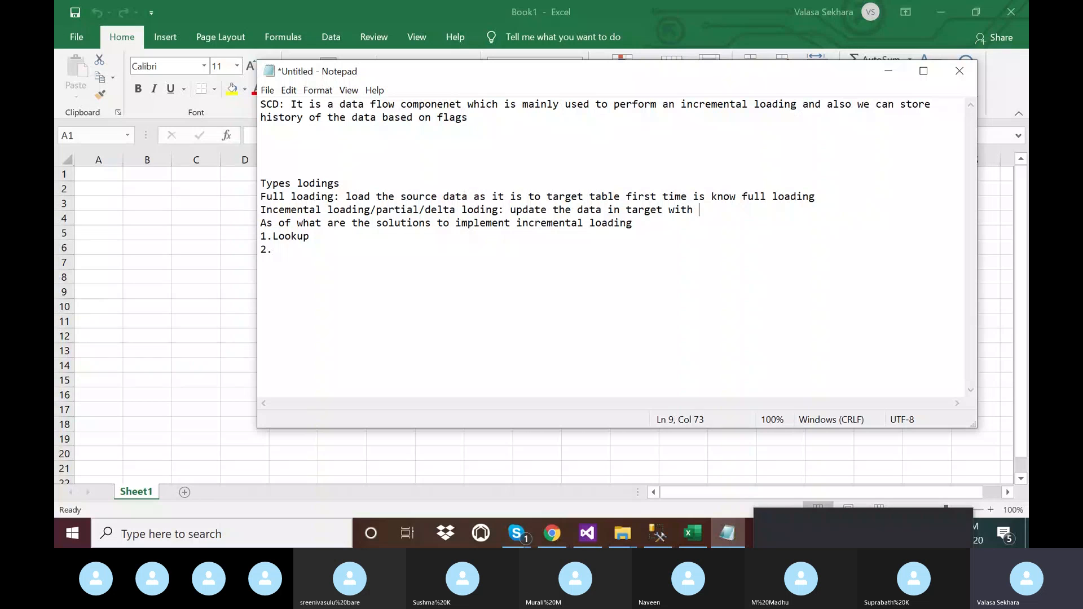
type("existing sourc")
type("e data ")
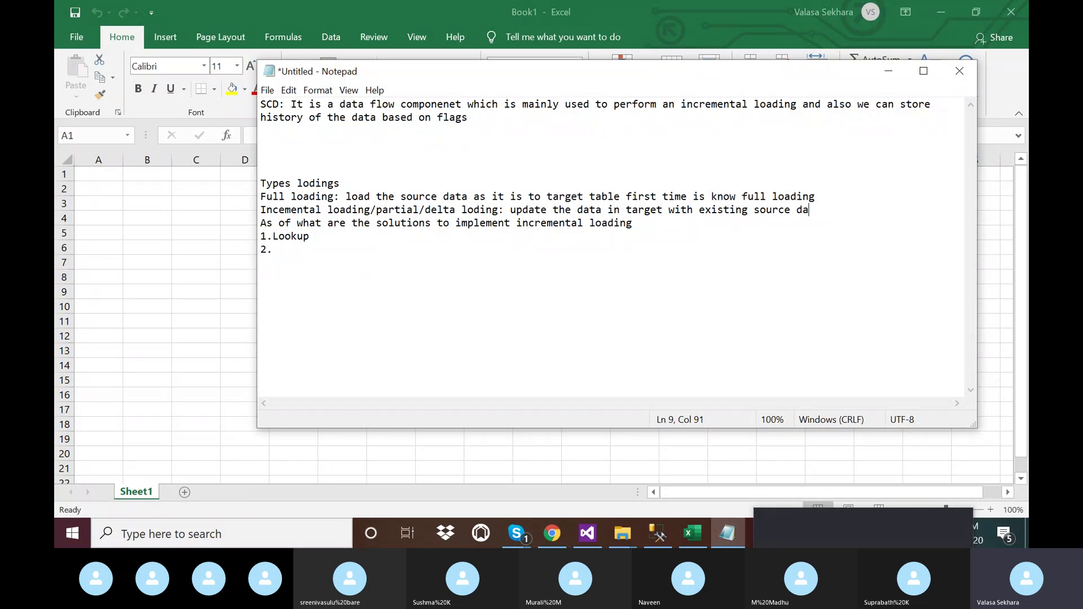
Finish the incremental loading definition with "and insert the data into target if we are getting new data form source", adding blank lines around it
type("and insert the data")
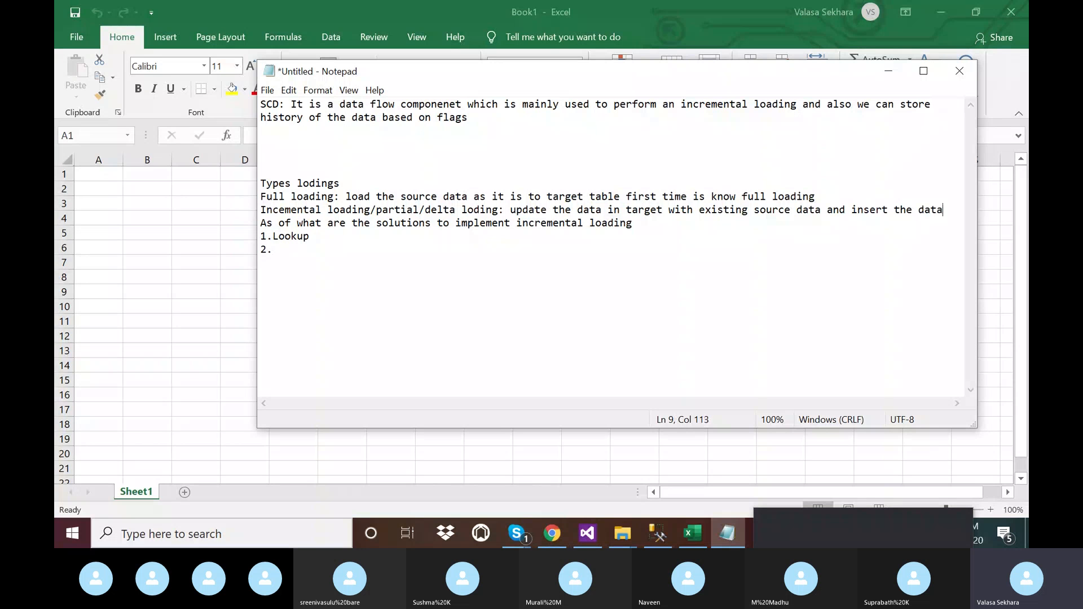
key("Return")
type("into ")
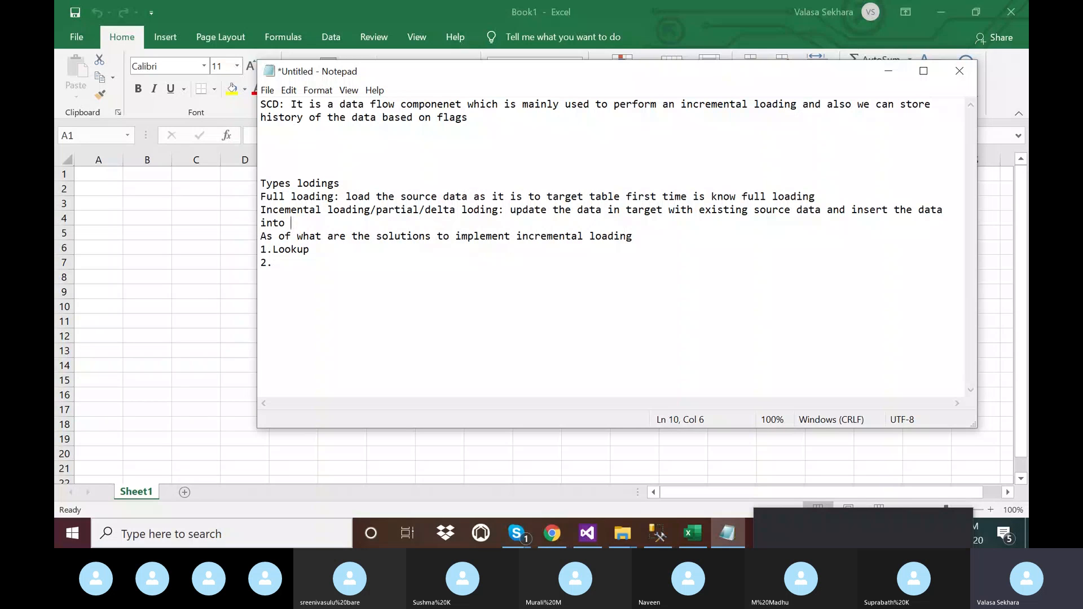
type("target")
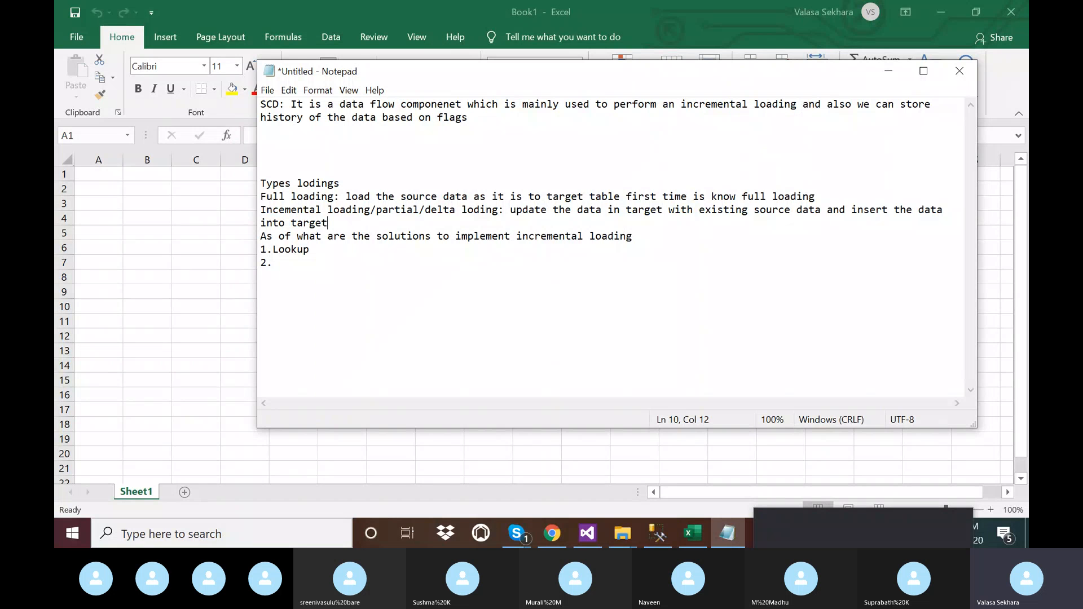
type(" if we are getting in")
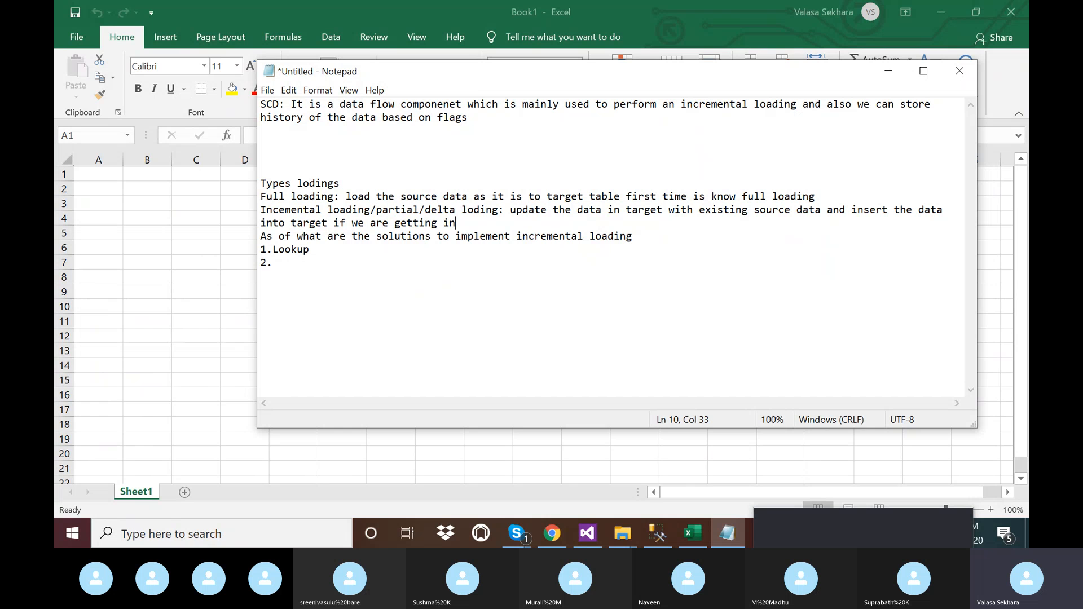
key("BackSpace")
key("BackSpace")
type("new data i")
key("BackSpace")
type("form source")
key("Return")
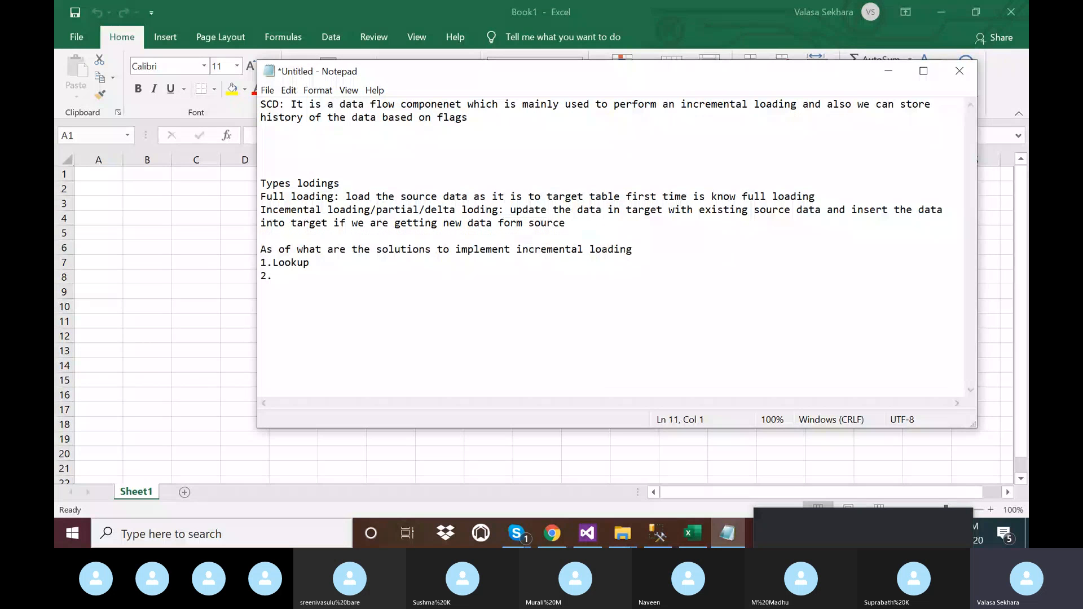
left_click(823, 195)
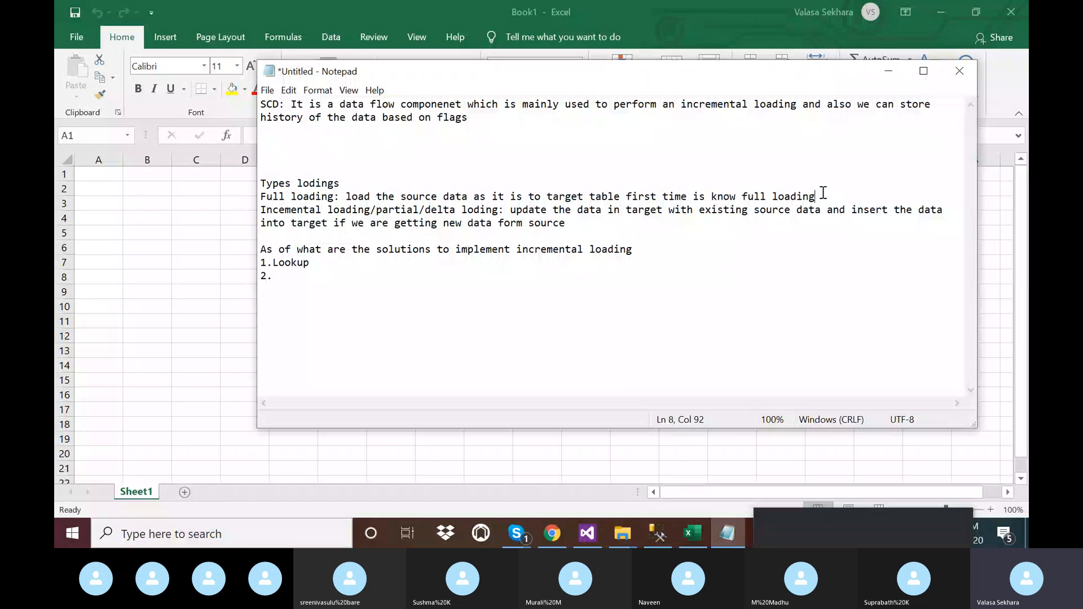
key("Return")
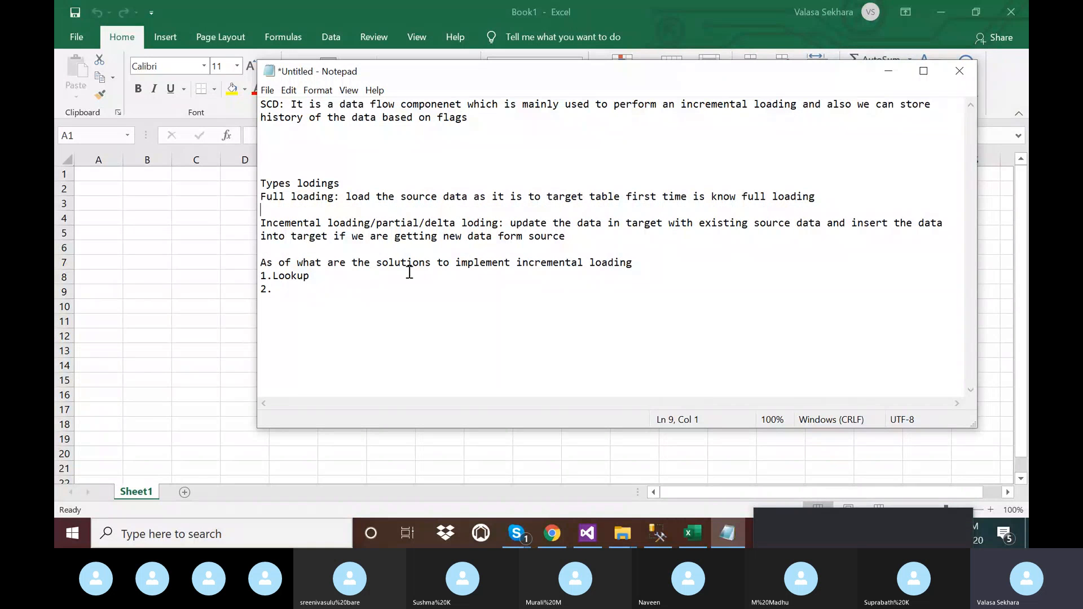
List "Merge Statement" as solution 2 and "SQL Custom coding" as solution 3 under the incremental loading question
left_click(292, 295)
type("Mergestatem")
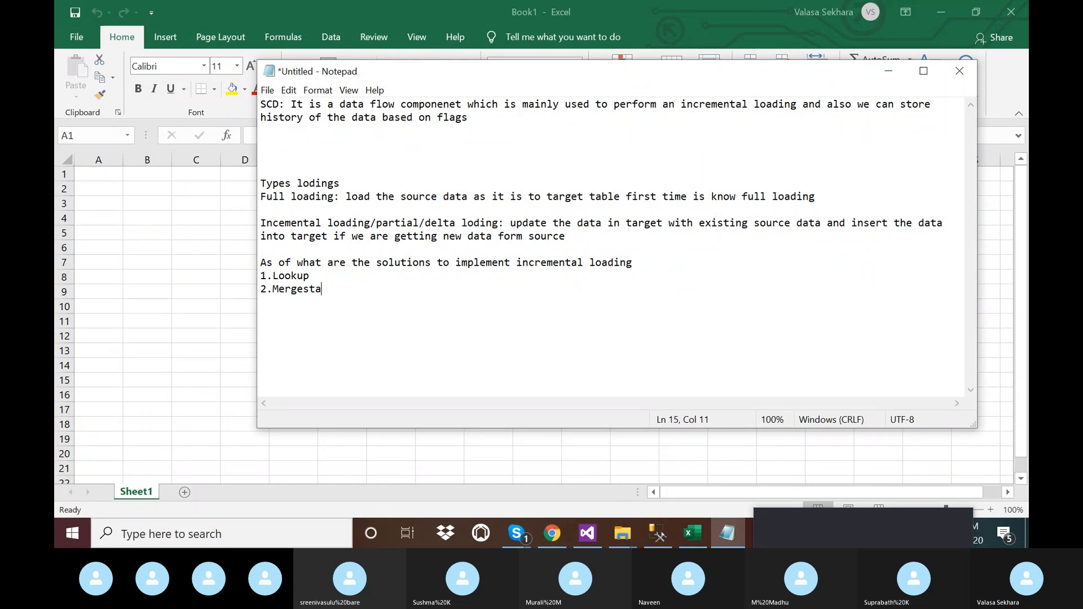
key("BackSpace")
key("BackSpace")
key("BackSpace")
key("BackSpace")
key("BackSpace")
key("BackSpace")
key("BackSpace")
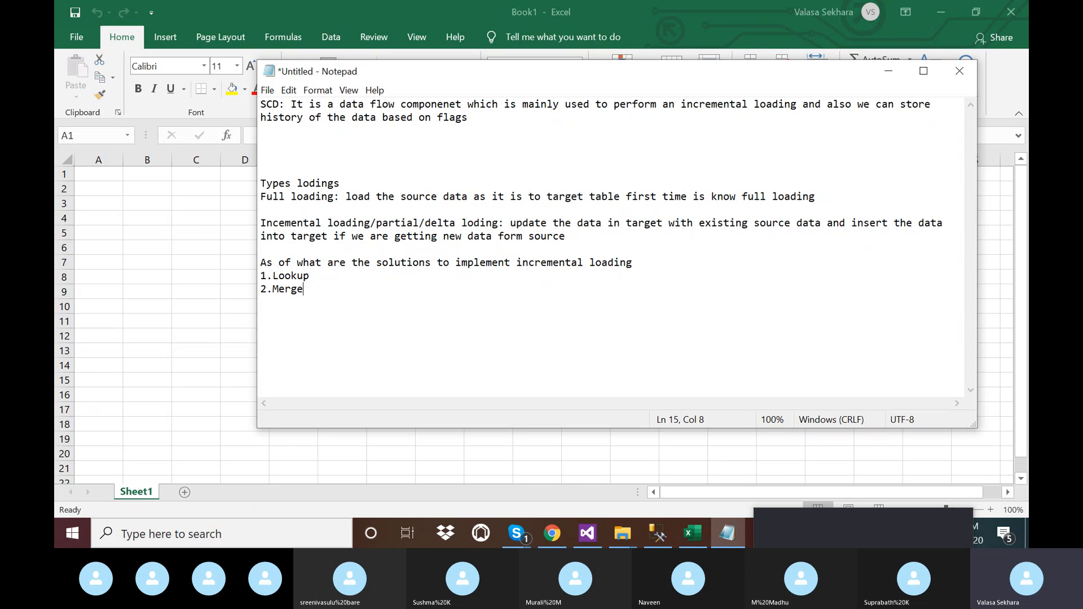
type("e Statements")
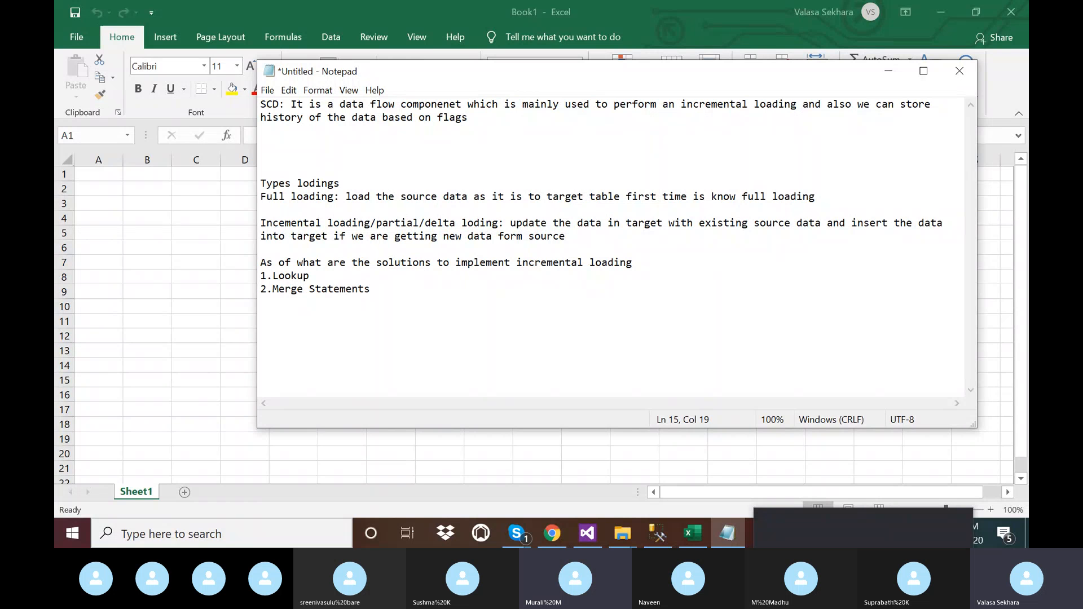
key("BackSpace")
key("Return")
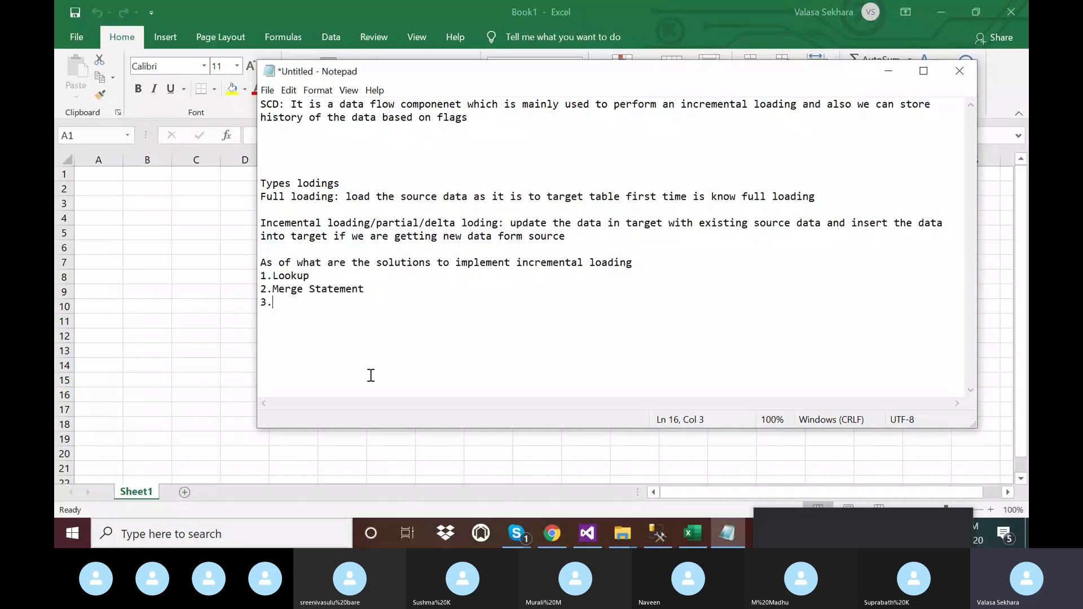
type("SQL Custom coding")
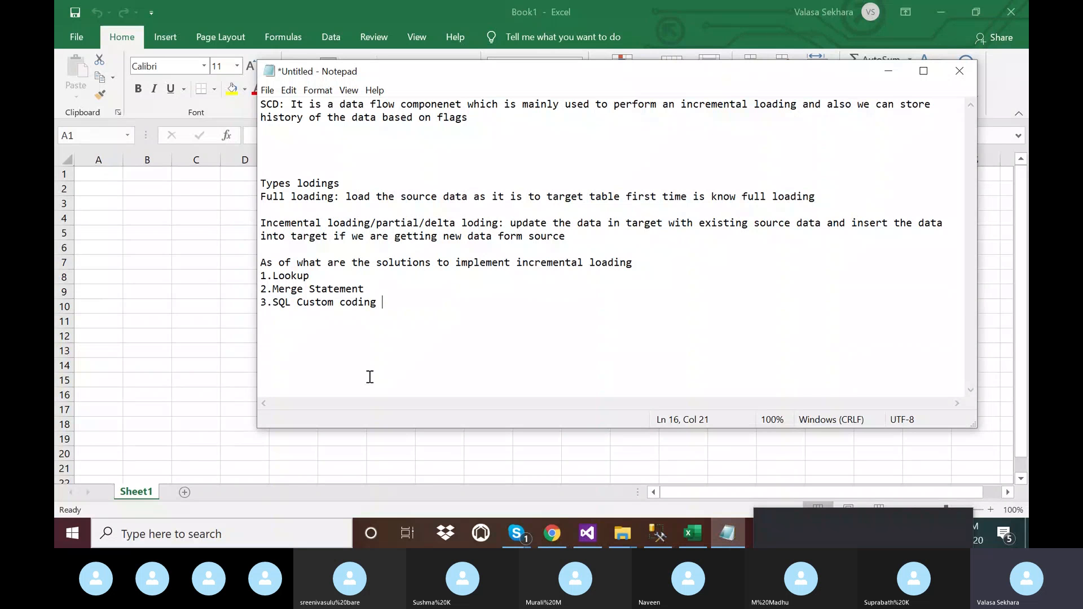
Switch to the Skype call and search its chat history for the earlier message with the INSERT INTO EMP and UPDATE script
mouse_move(516, 533)
left_click(472, 492)
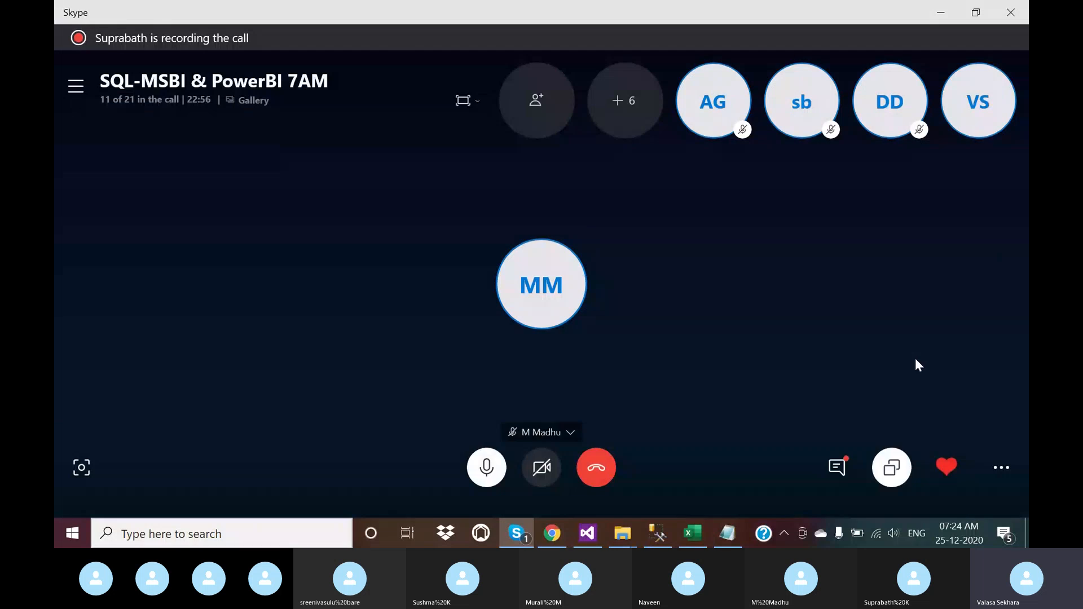
left_click(849, 467)
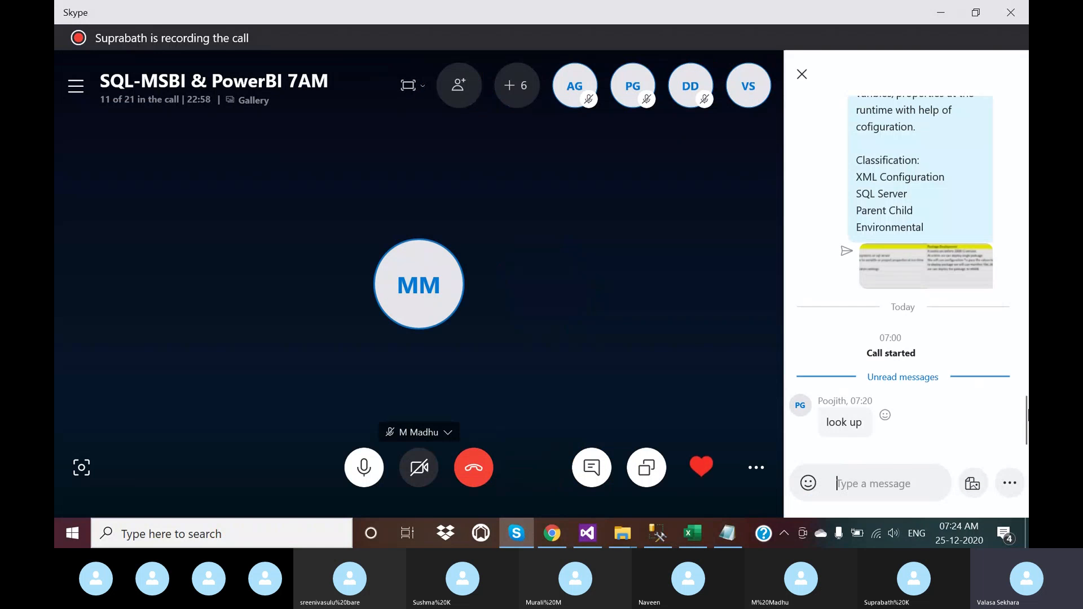
left_click_drag(1028, 361, 1028, 190)
scroll(904, 327, "up", 7)
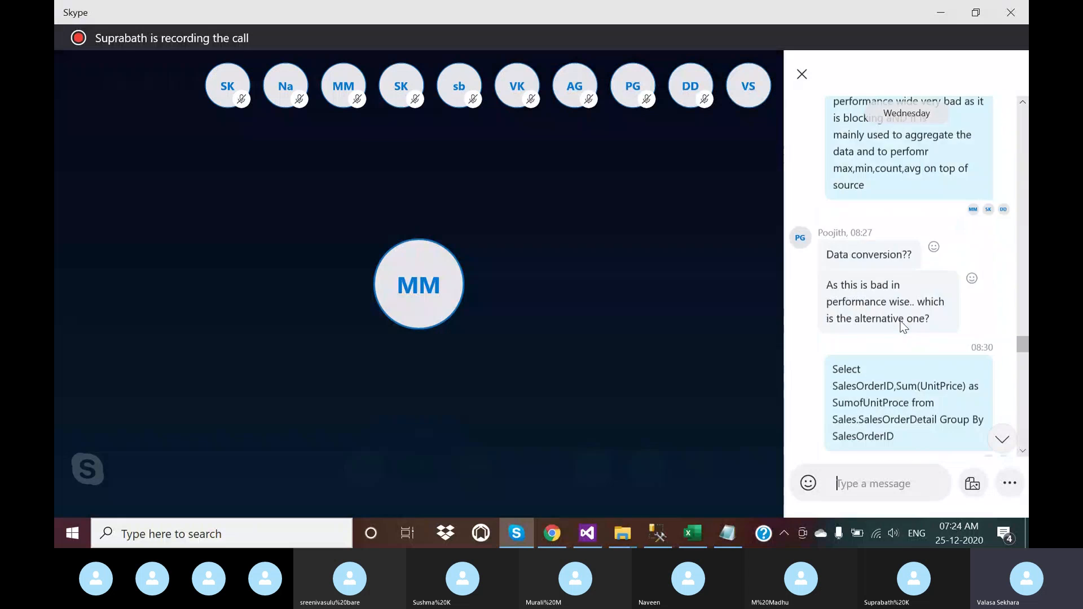
scroll(901, 327, "up", 5)
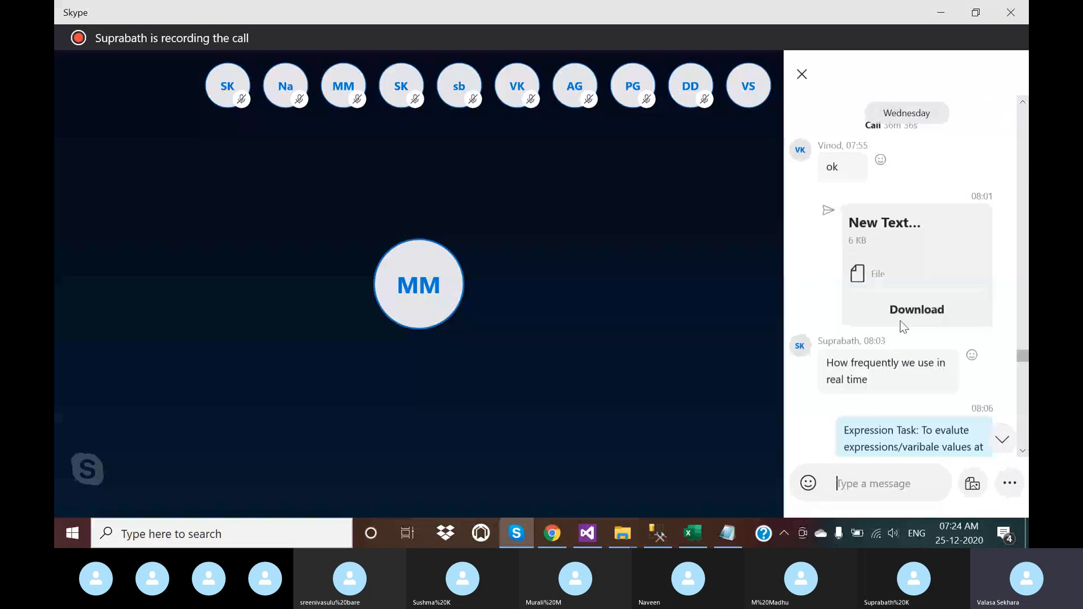
scroll(901, 326, "up", 15)
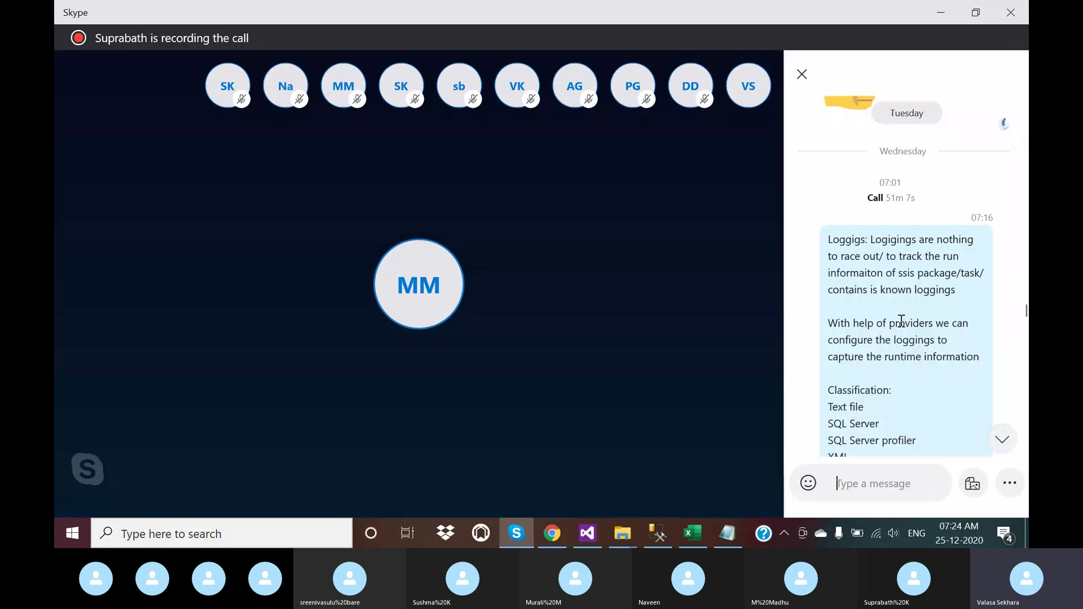
scroll(901, 320, "up", 15)
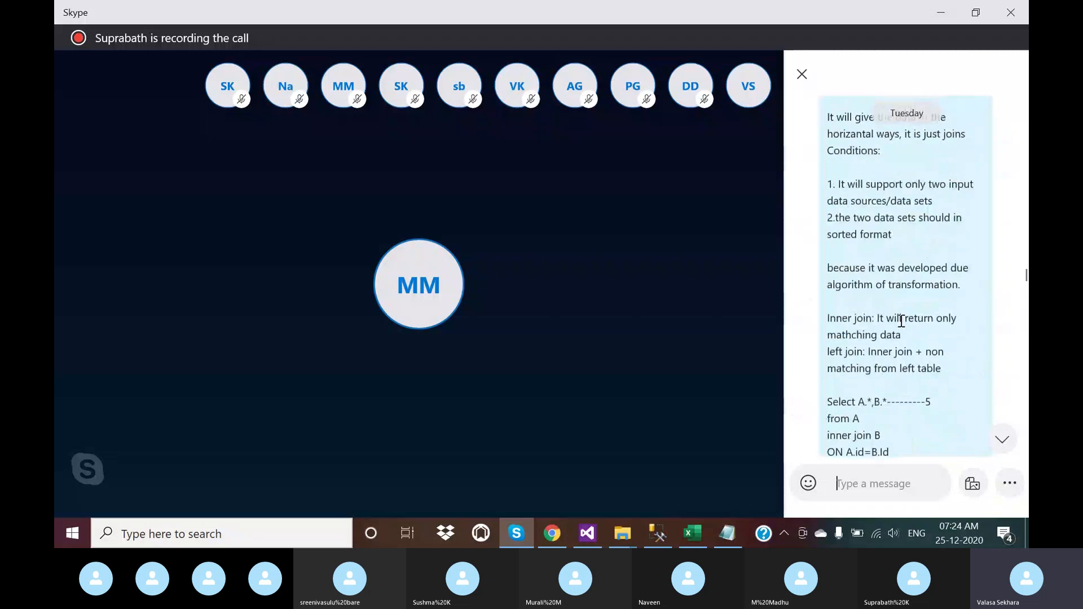
scroll(901, 321, "down", 2)
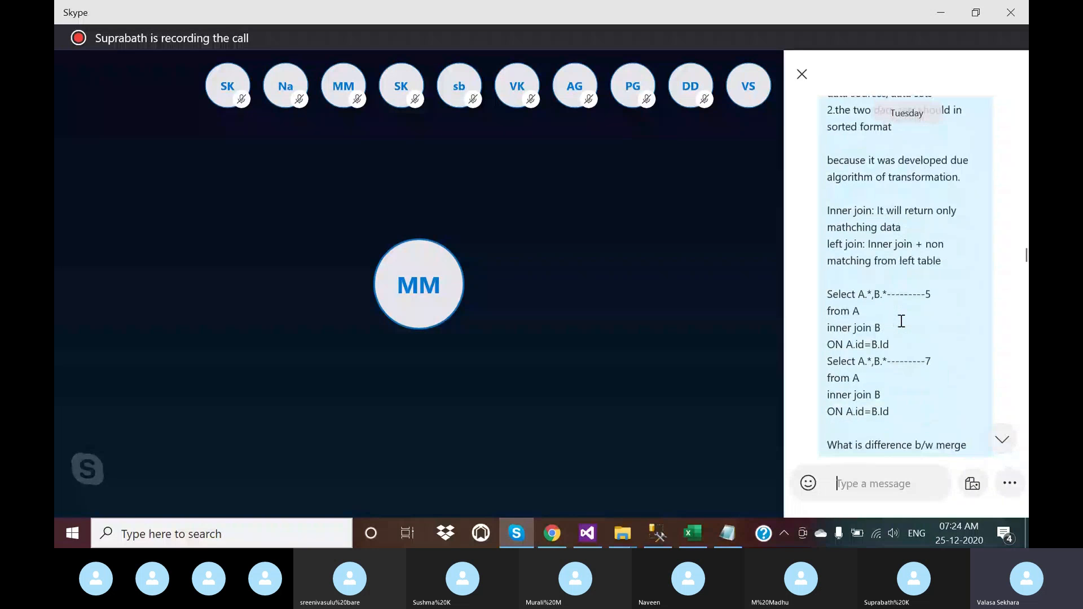
scroll(901, 321, "down", 2)
scroll(901, 320, "up", 12)
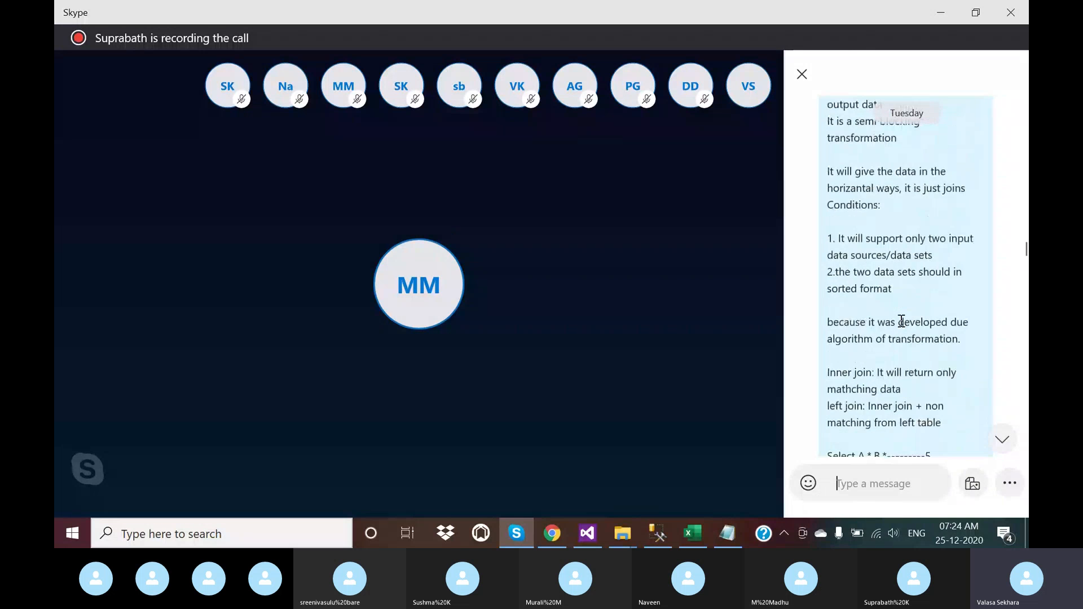
scroll(900, 320, "up", 15)
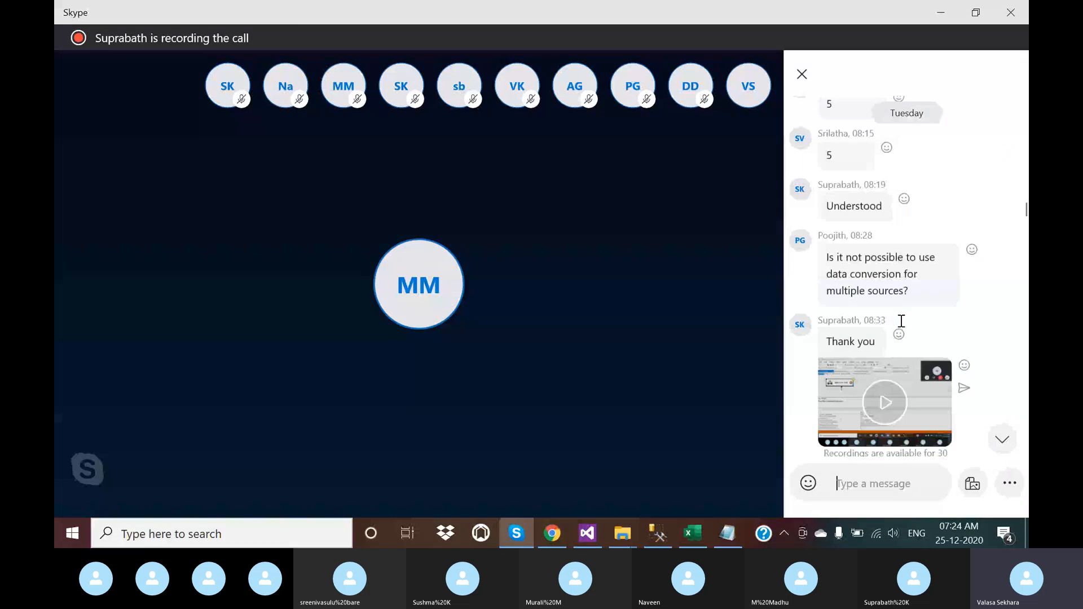
scroll(901, 322, "up", 15)
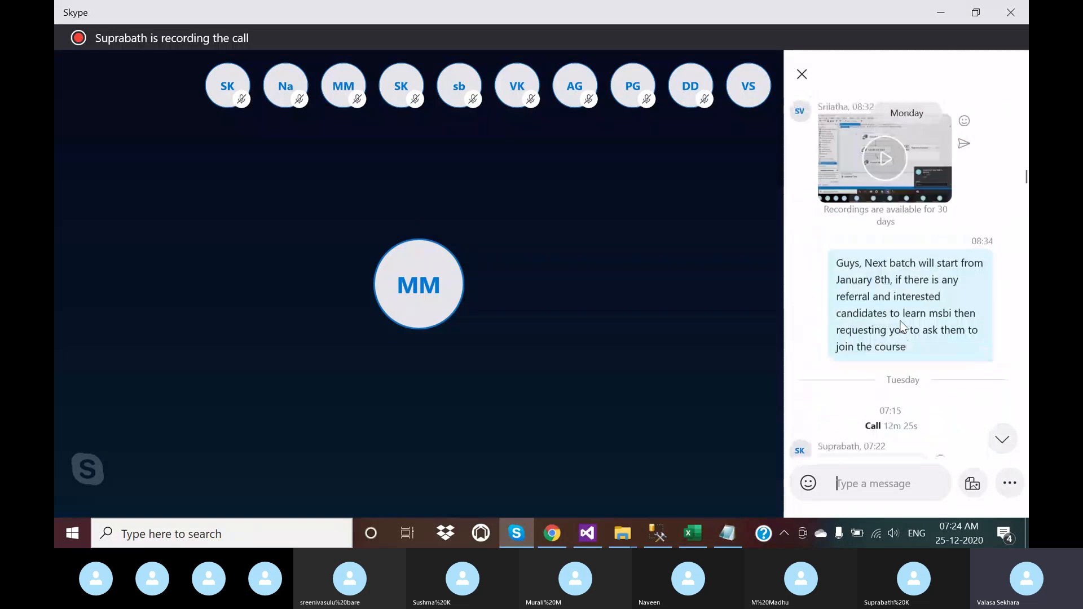
scroll(901, 321, "up", 10)
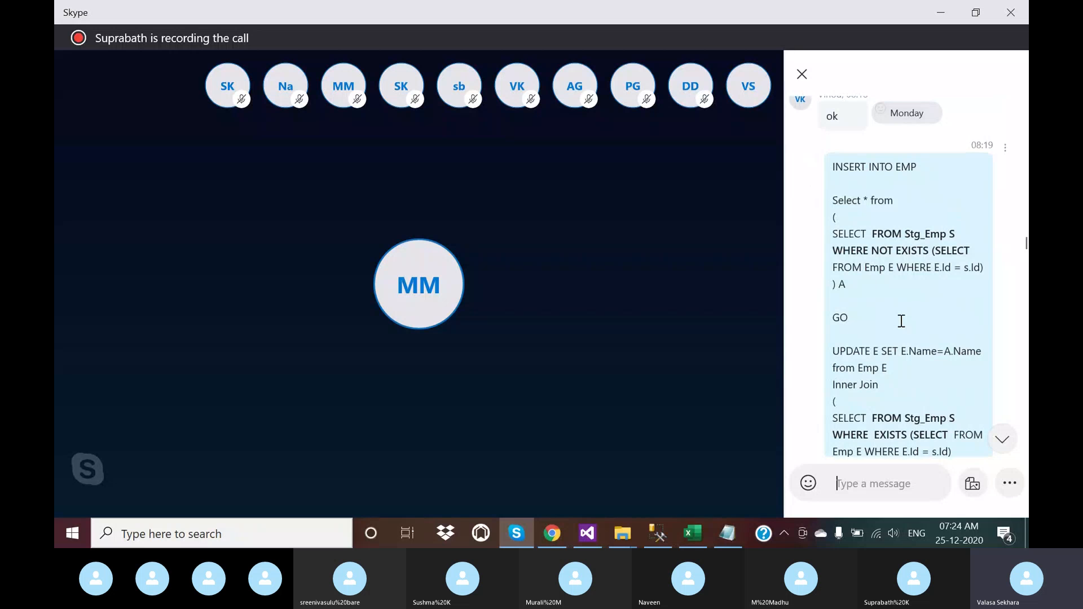
scroll(882, 351, "down", 2)
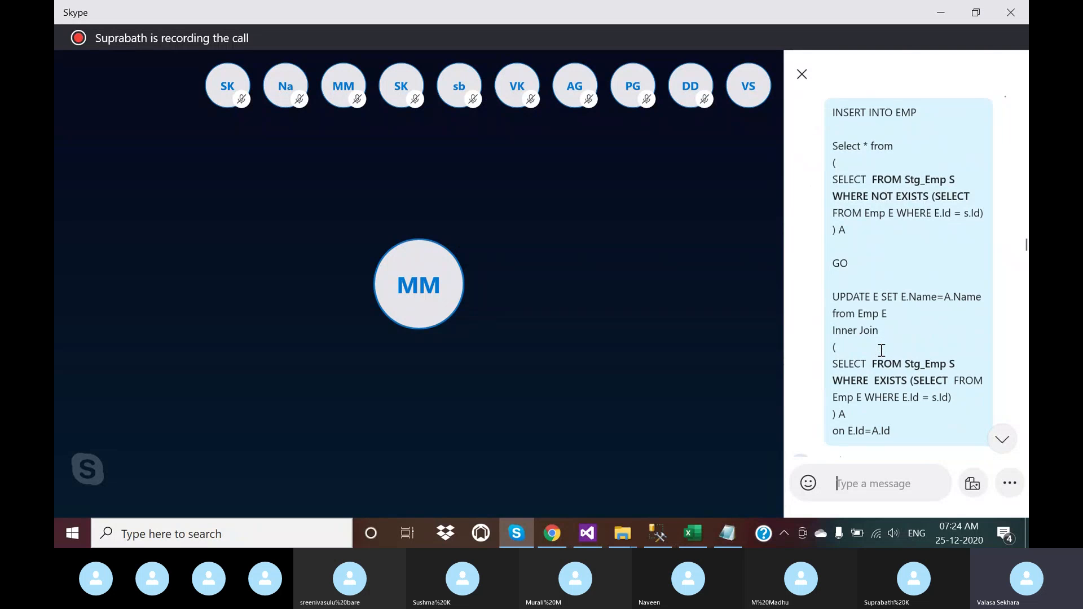
Highlight the whole insert and update script in the chat message, followed by only its UPDATE statement, to examine the SQL coding approach
left_click_drag(899, 429, 831, 117)
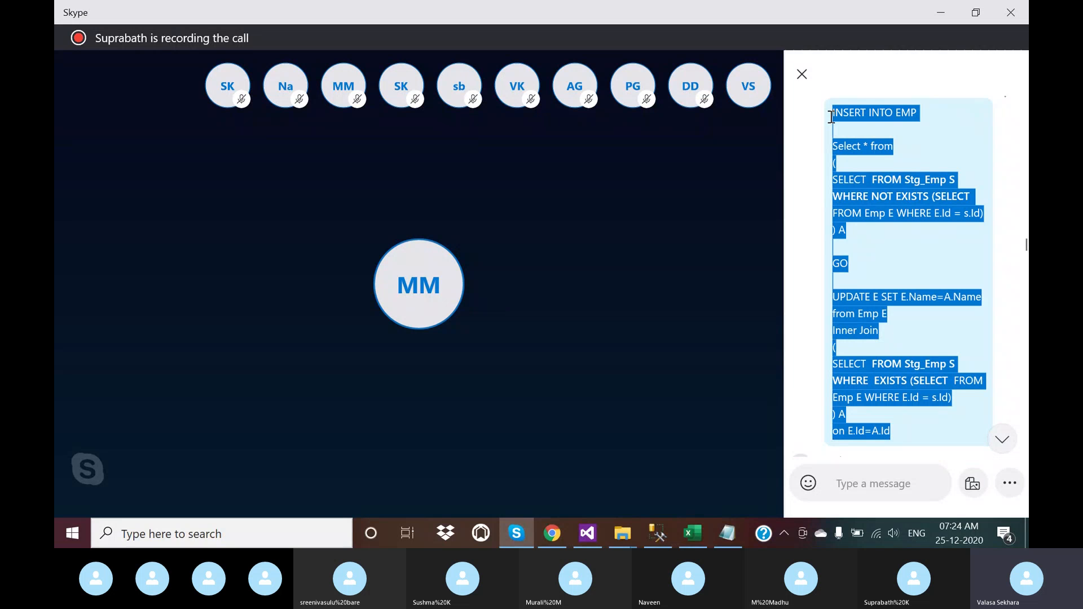
left_click(864, 232)
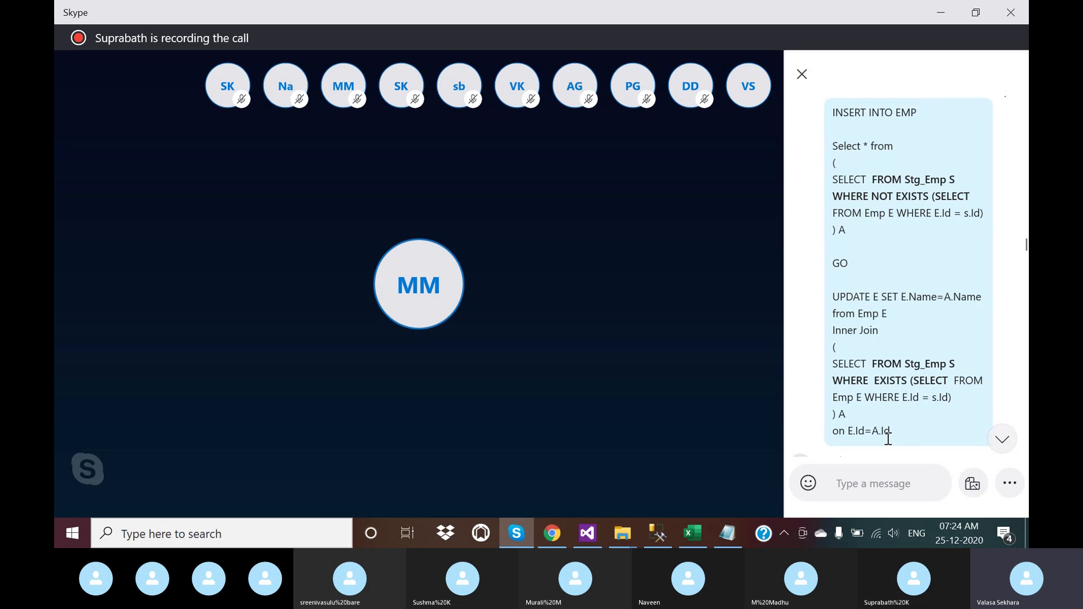
left_click_drag(887, 431, 833, 305)
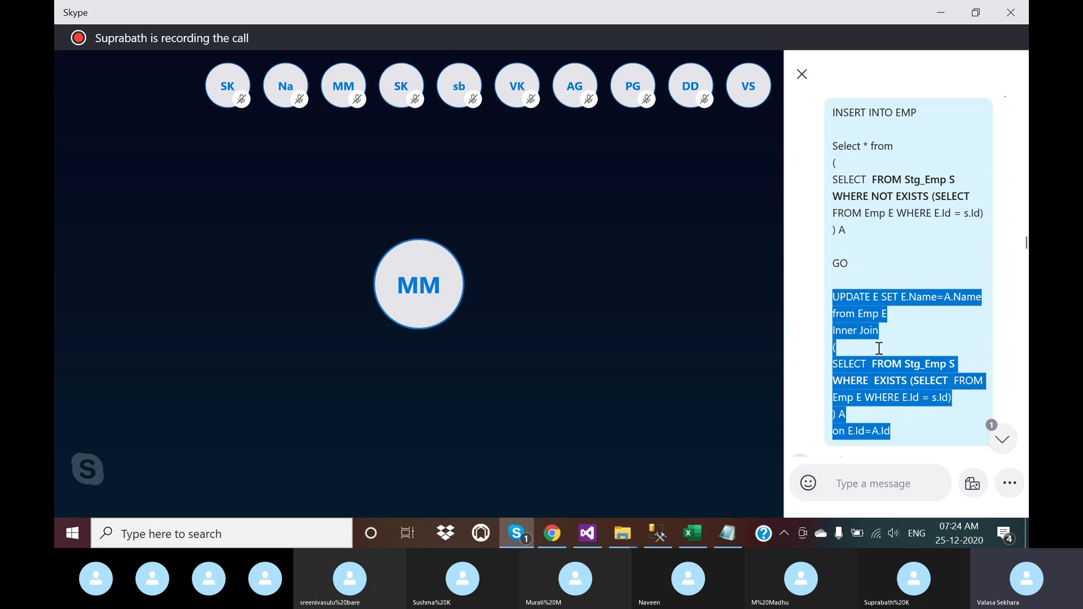
left_click(871, 310)
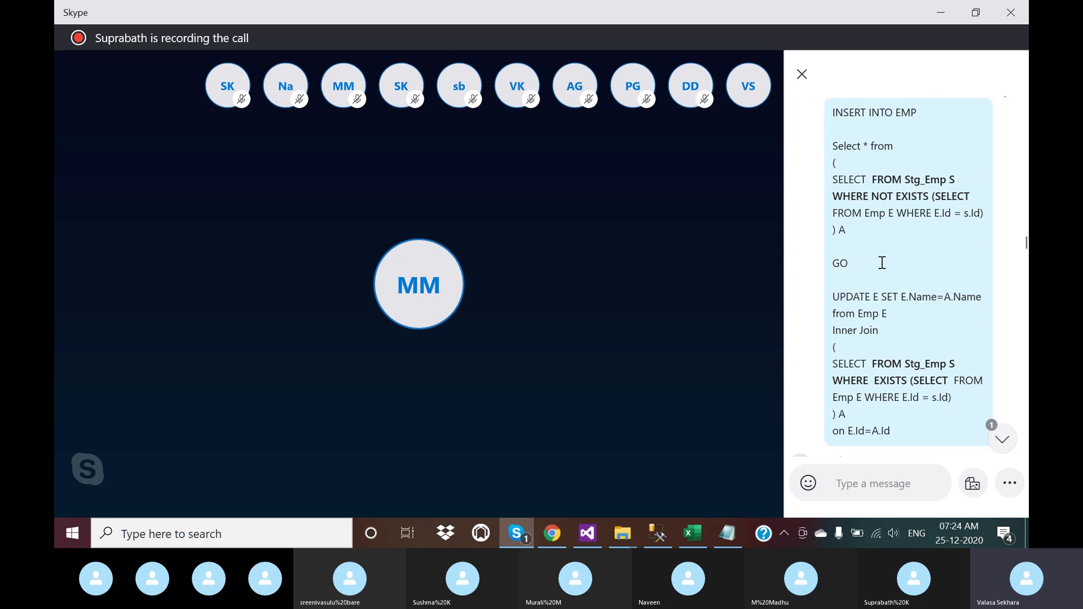
Return to the Notepad notes and list "SCD" as solution 4 under the incremental loading question
left_click(656, 533)
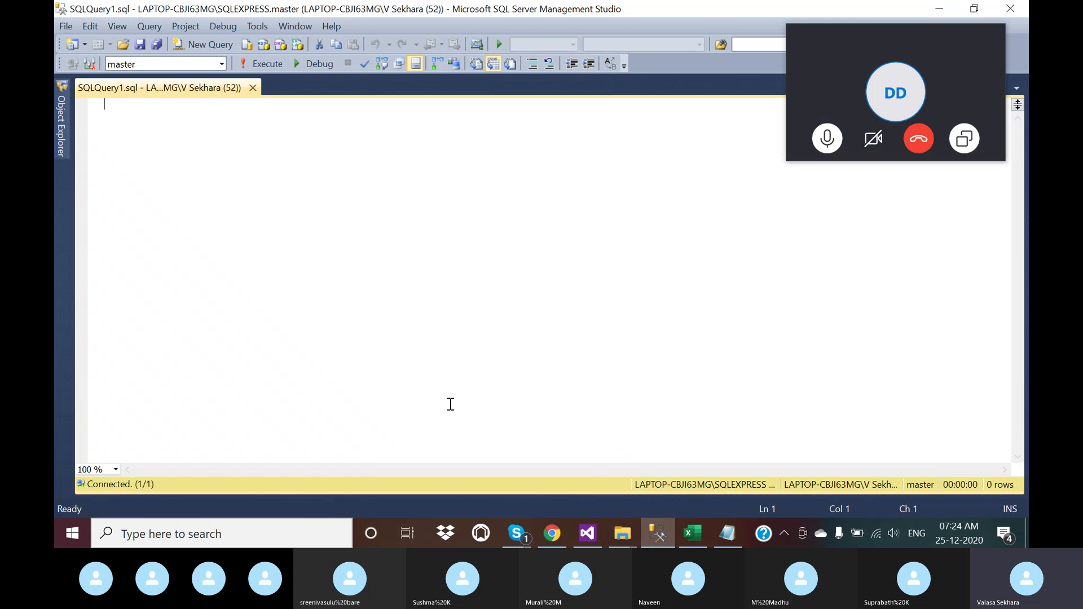
left_click(672, 531)
left_click(719, 536)
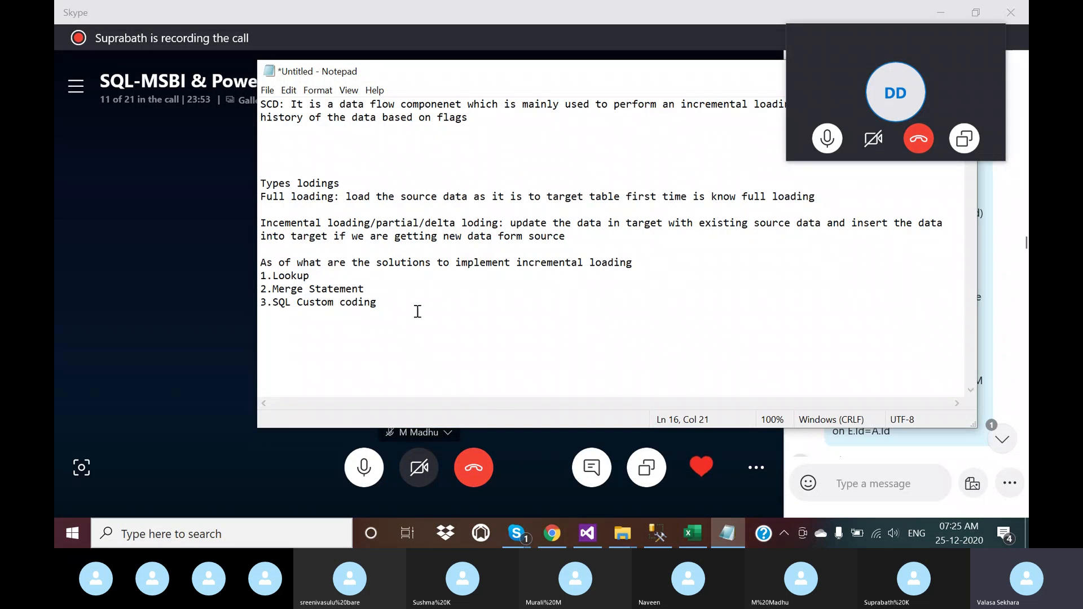
key("Return")
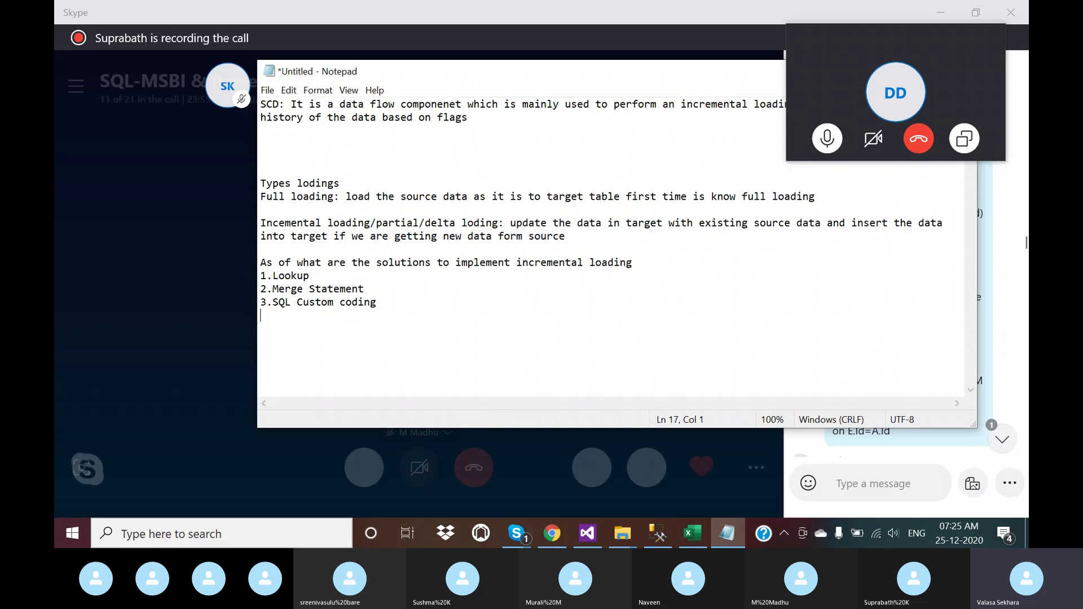
type("4")
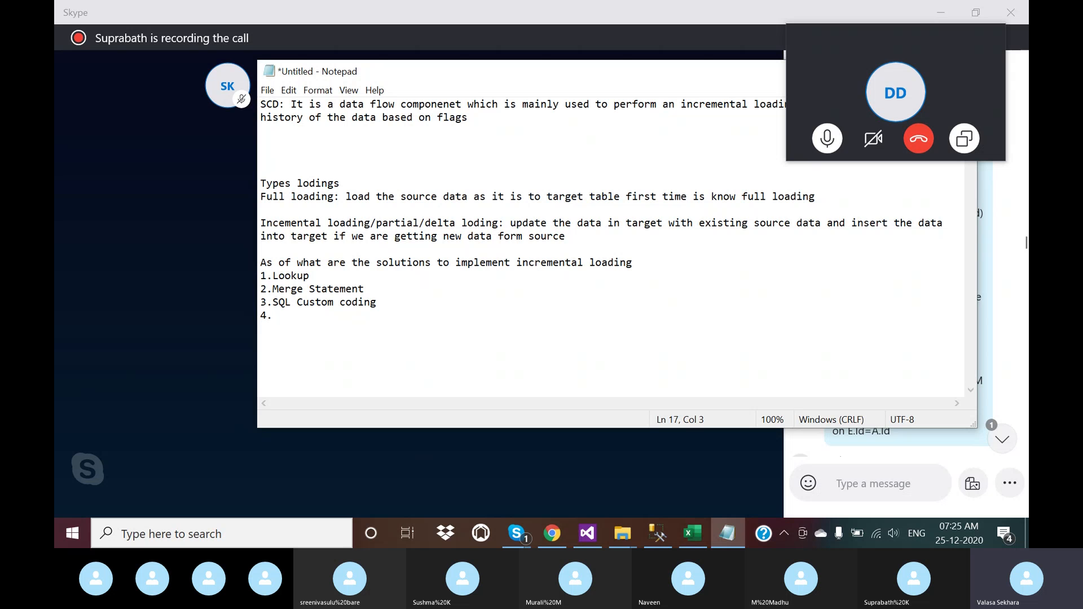
type(".SCD")
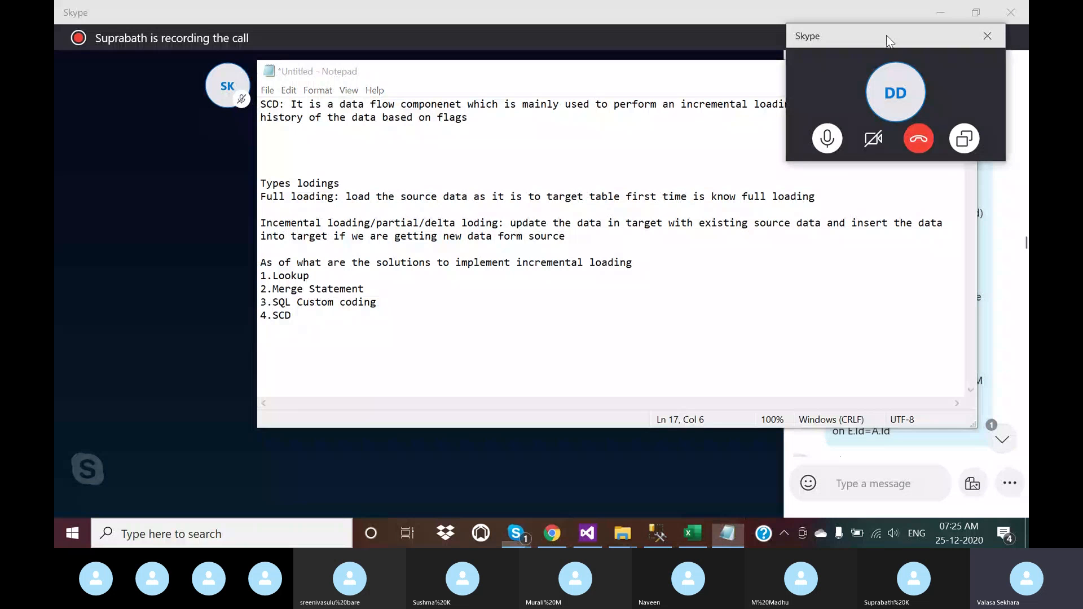
Clear the floating call window off the notes and highlight the listed incremental loading solutions to review them, including "SQL Custom coding"
left_click(885, 35)
left_click_drag(386, 303, 263, 245)
left_click(297, 289)
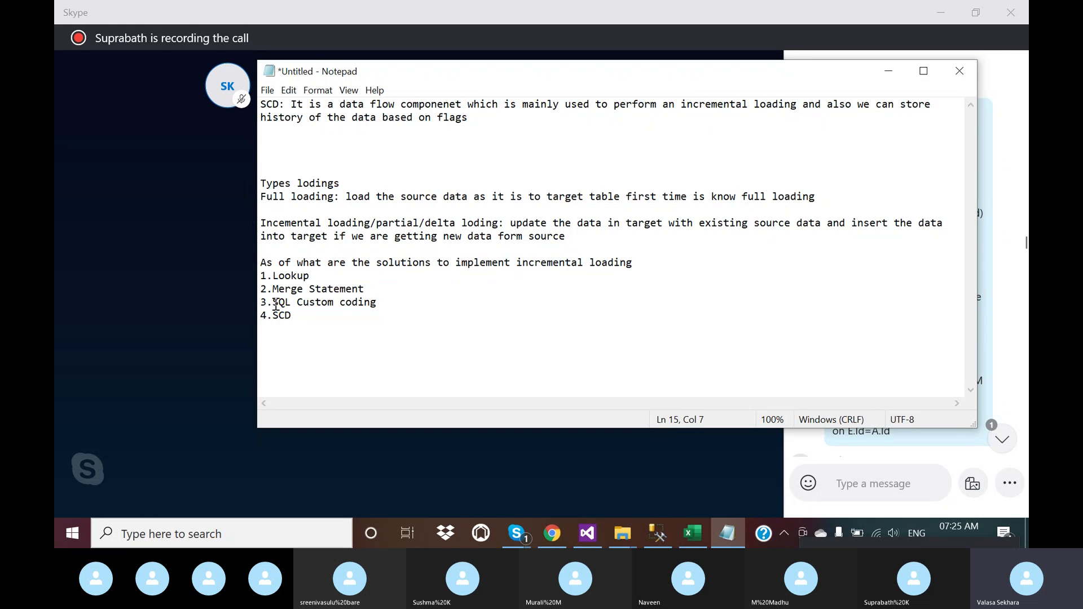
left_click_drag(275, 304, 332, 305)
left_click(385, 306)
Switch to the blank Excel workbook and title the sample table "Emp" in cell A1
left_click(690, 535)
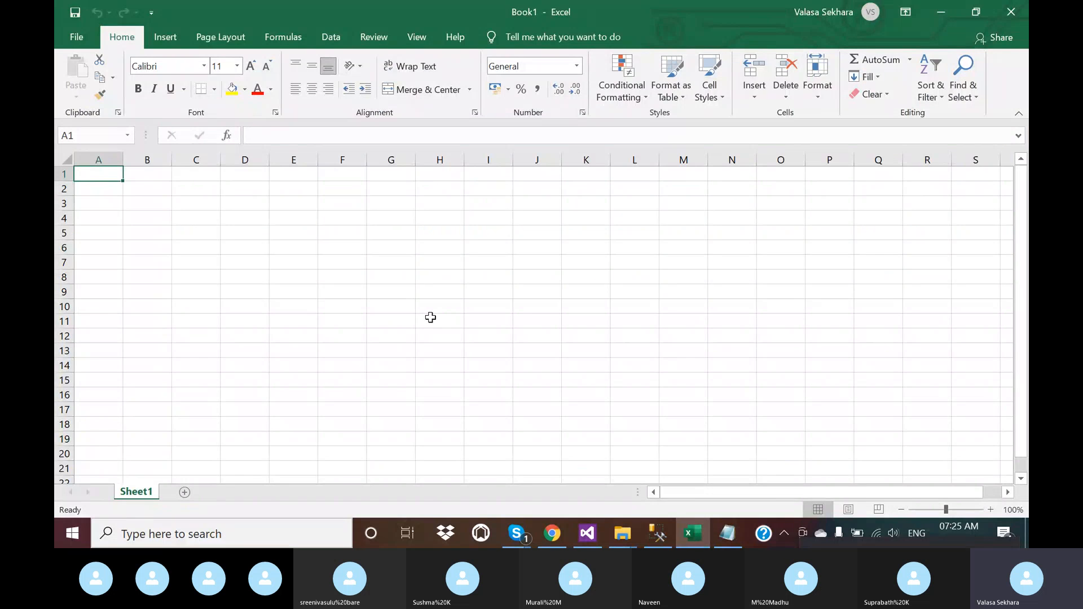
type("emp")
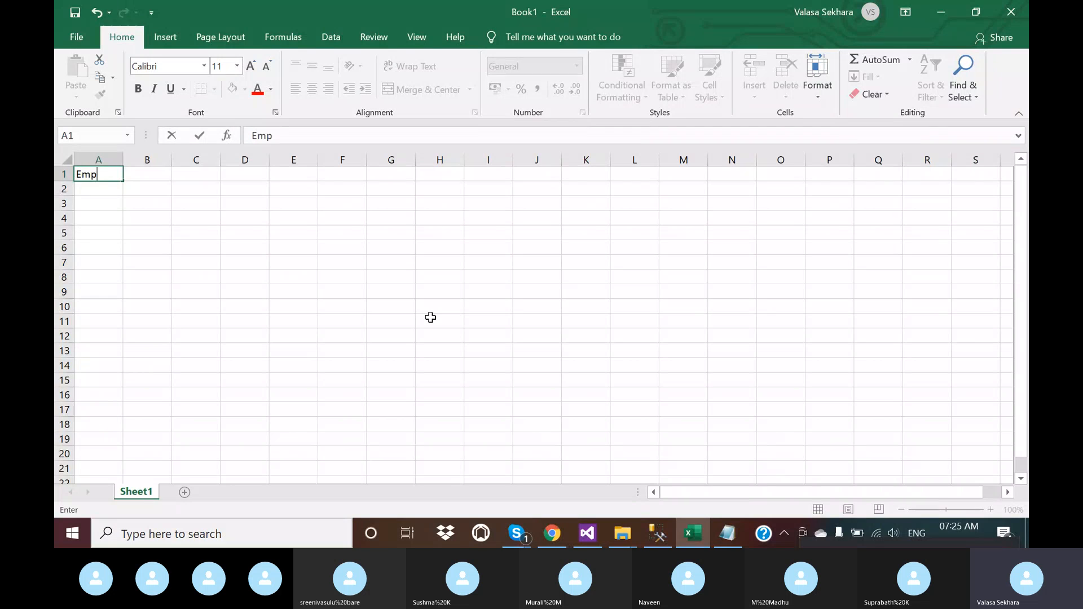
key("Return")
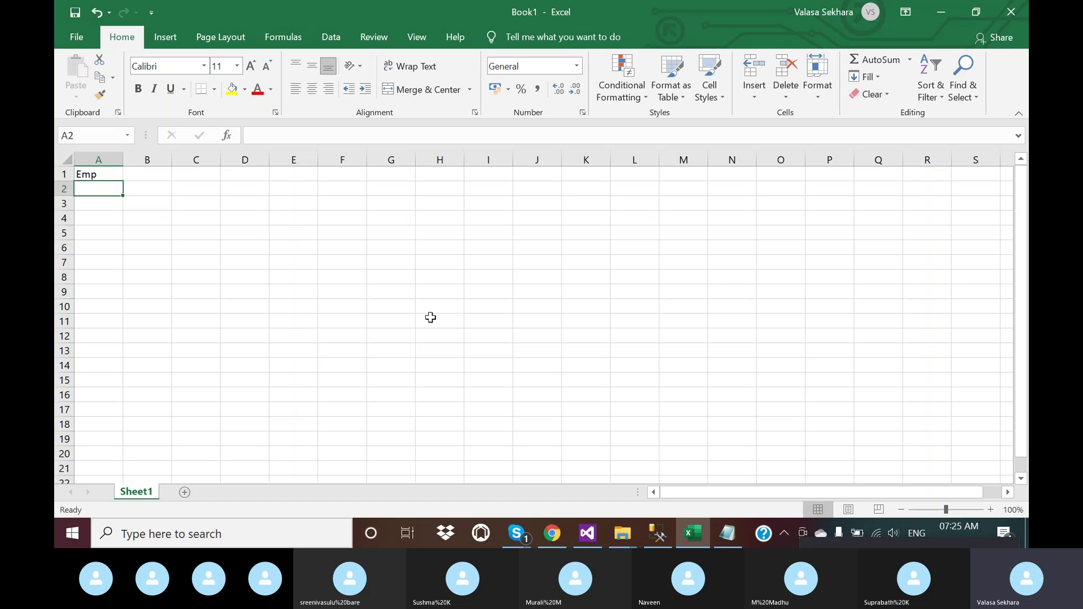
Enter the column headers Id, Name, Salary and Location in cells A2 to D2
type("Id")
key("Tab")
type("Na")
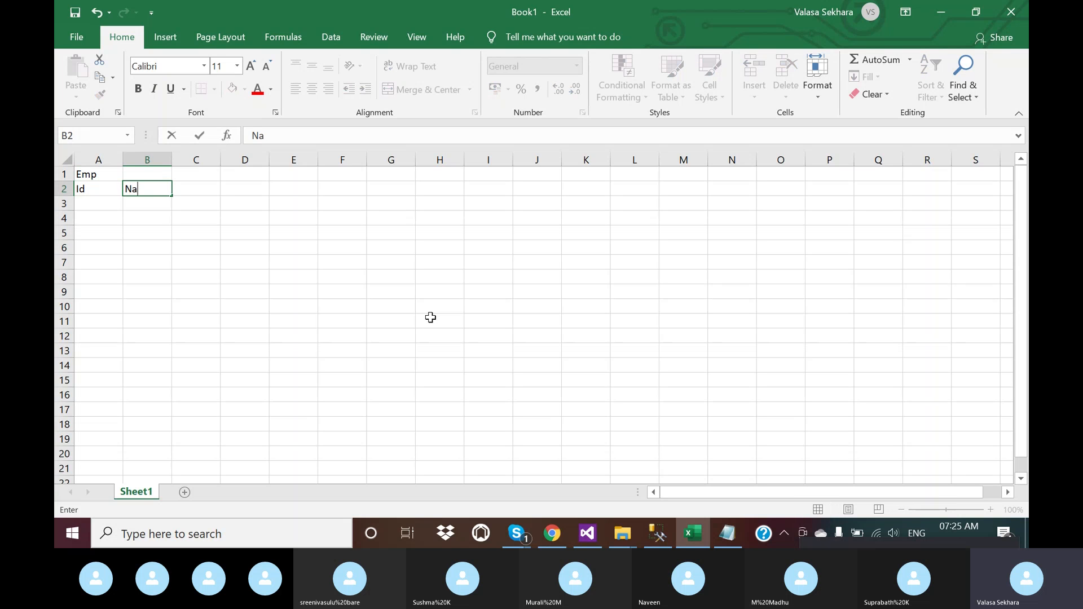
type("me")
key("Tab")
type("S")
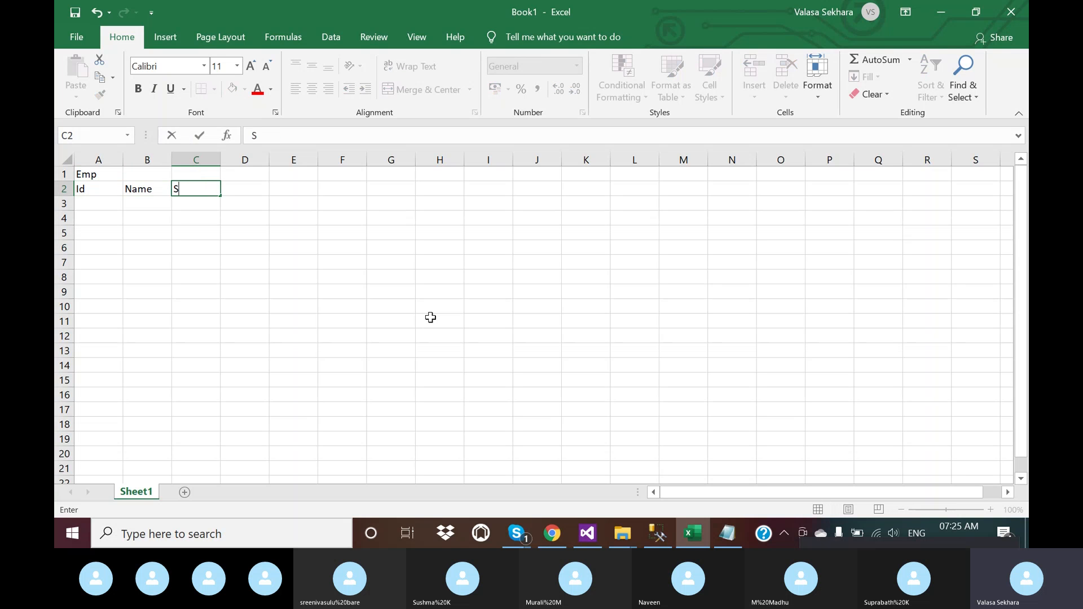
type("alary")
key("Tab")
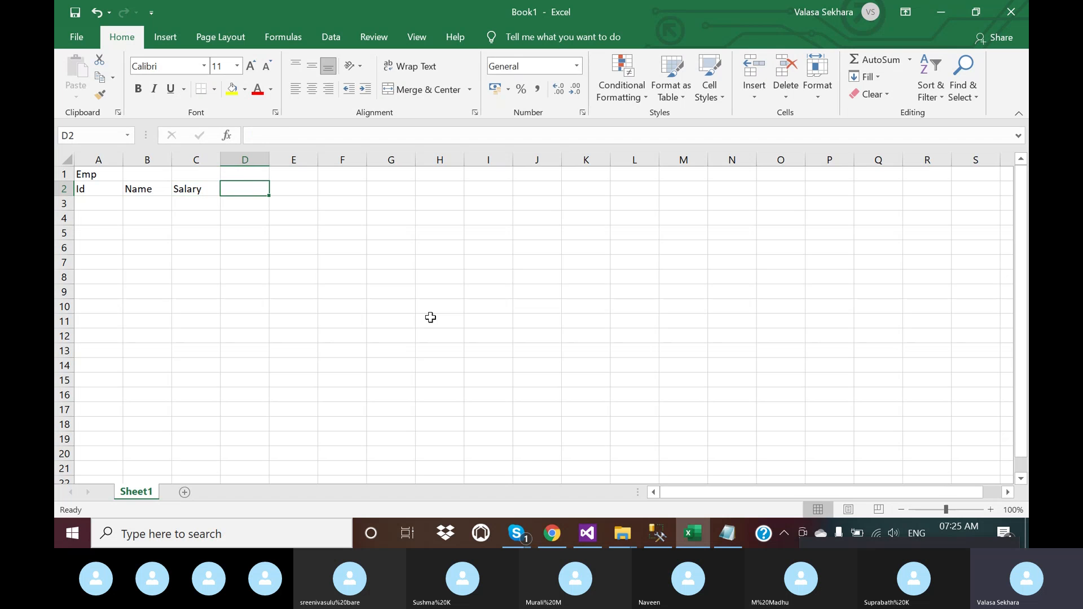
type("lO")
key("BackSpace")
key("BackSpace")
type("Lo")
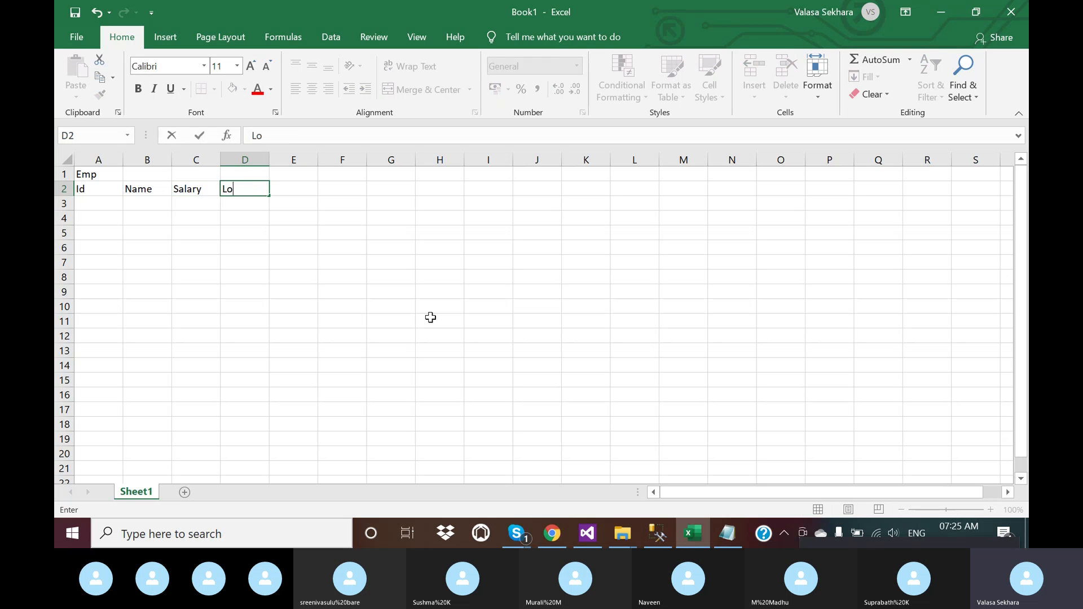
type("cation")
key("Return")
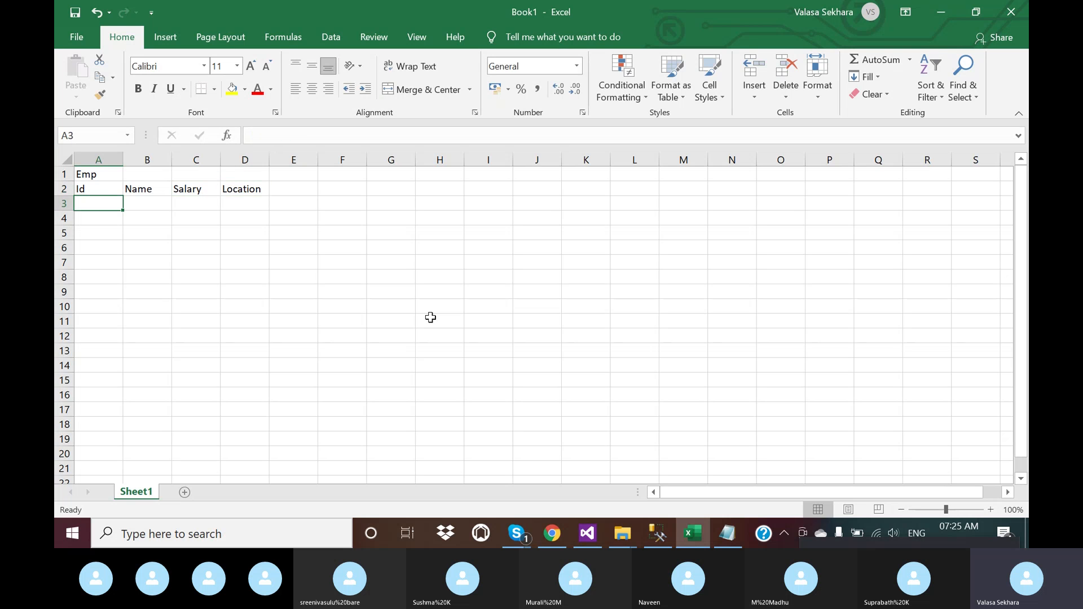
Fill row 3 with the first employee record: Id 1, Name A, Salary 10000 and Location IN
type("1")
key("Tab")
type("A")
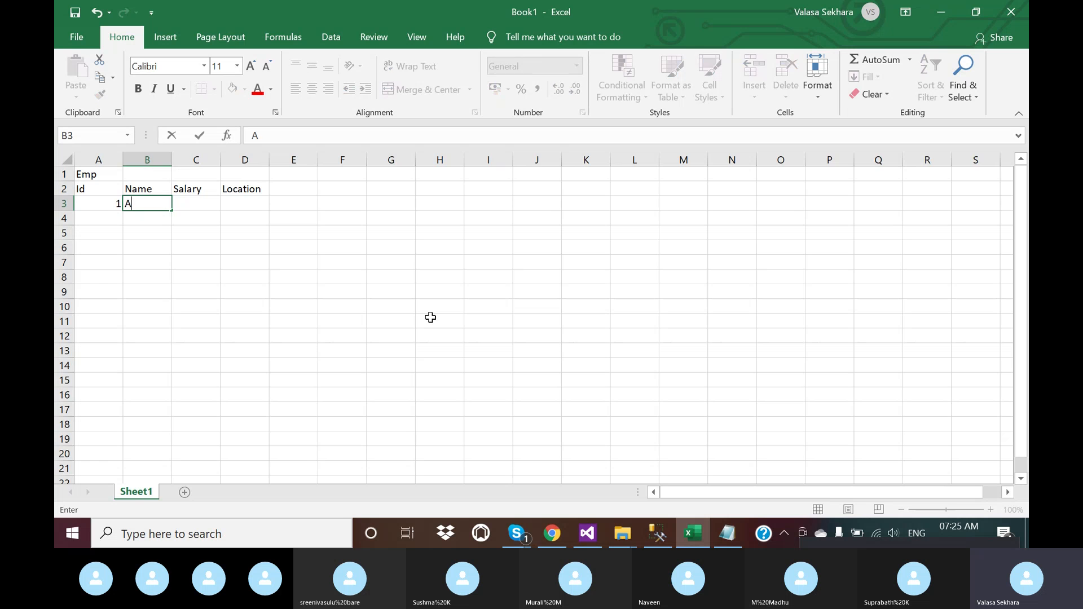
key("Tab")
type("100")
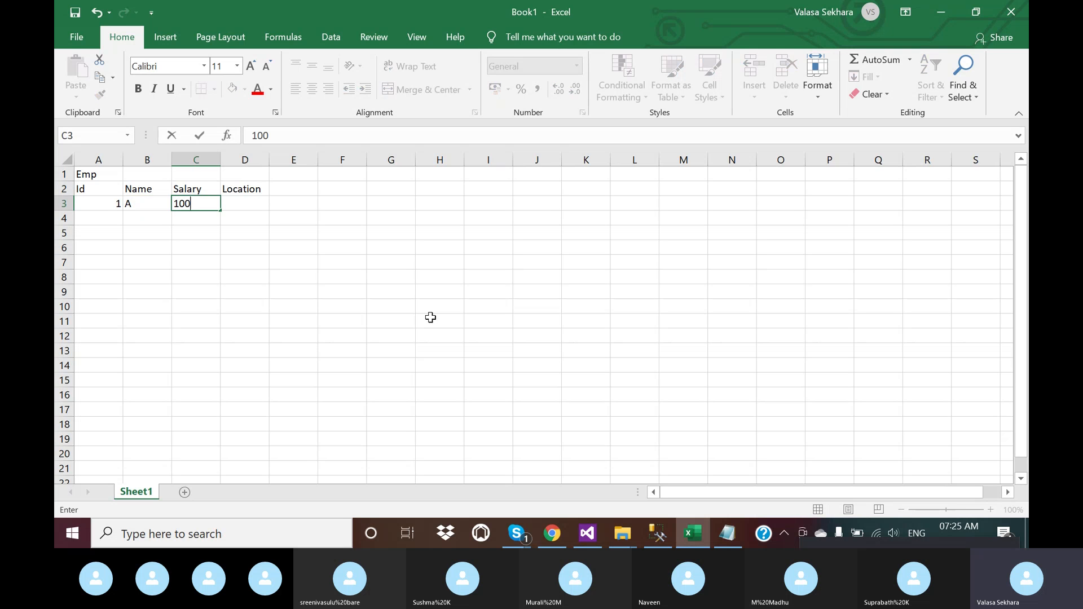
type("00")
key("Tab")
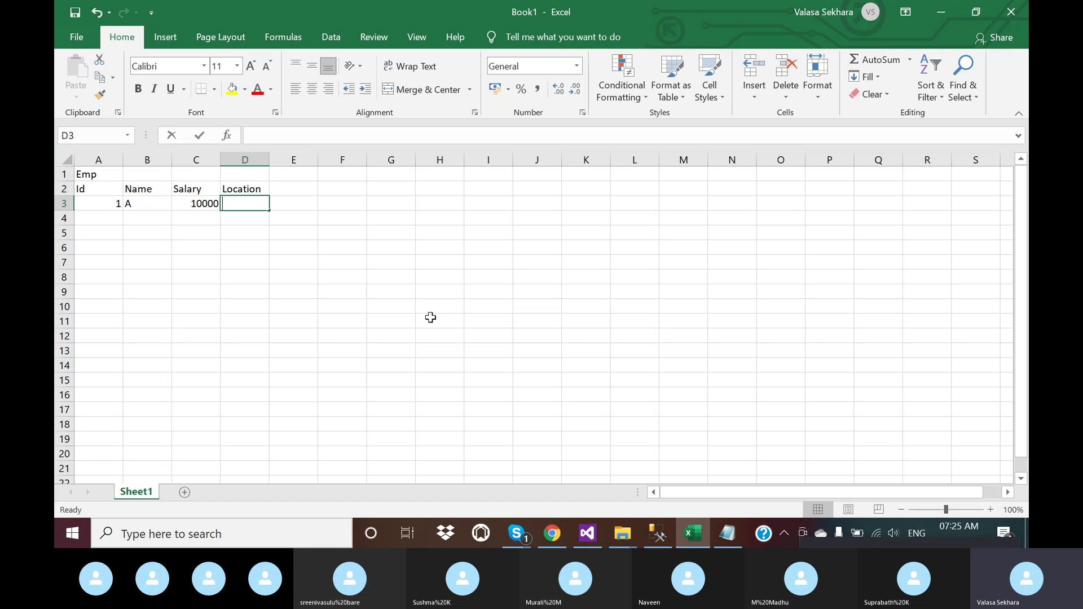
type("iN")
key("Return")
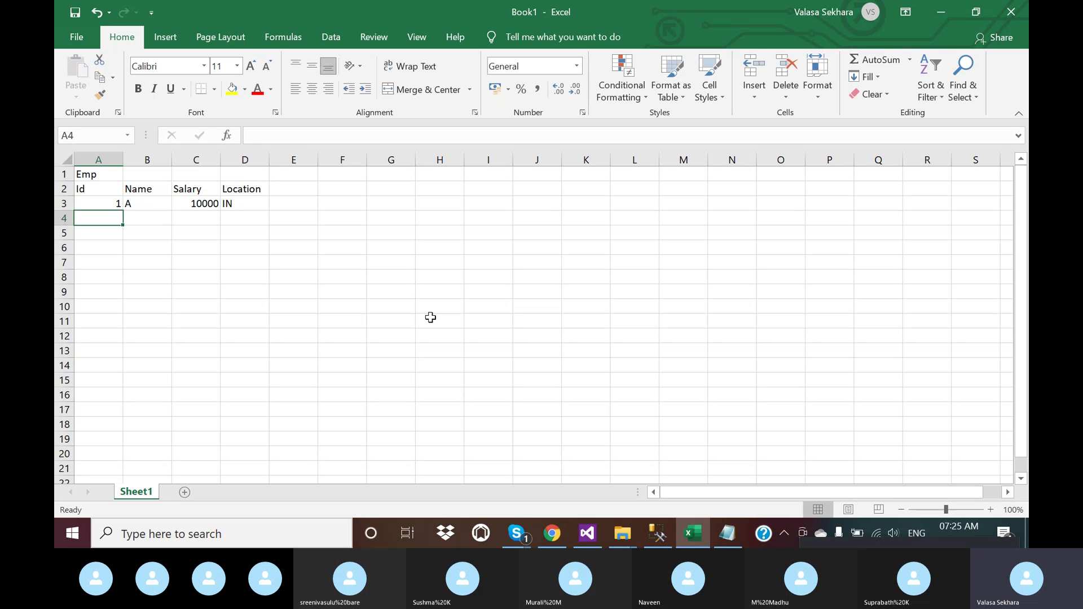
Start the second employee record in row 4 with Id 2, Name B and Salary 20000
type("2")
key("Tab")
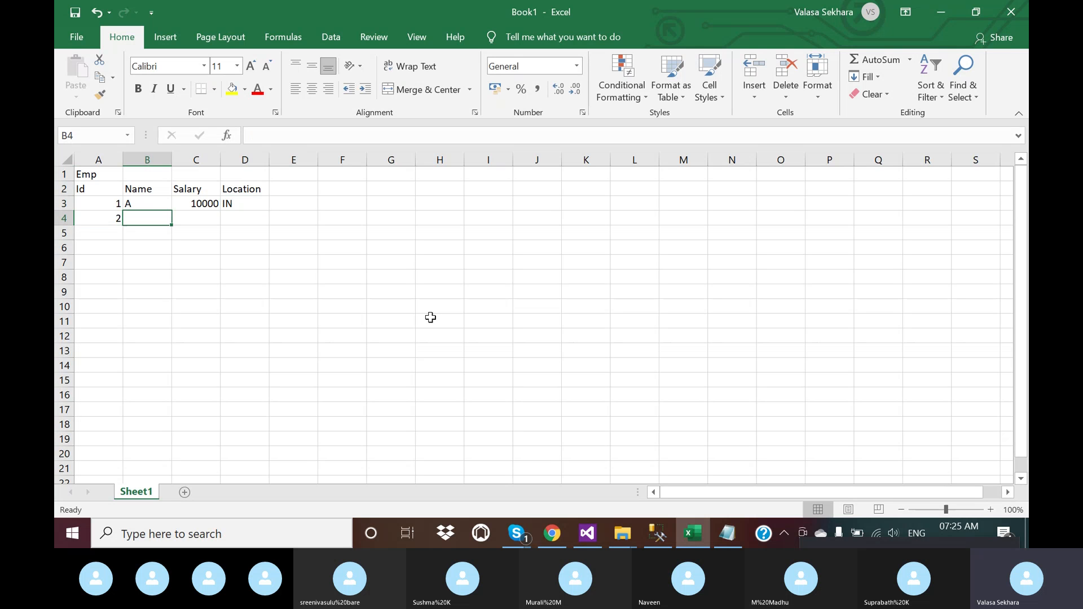
type("B")
key("Tab")
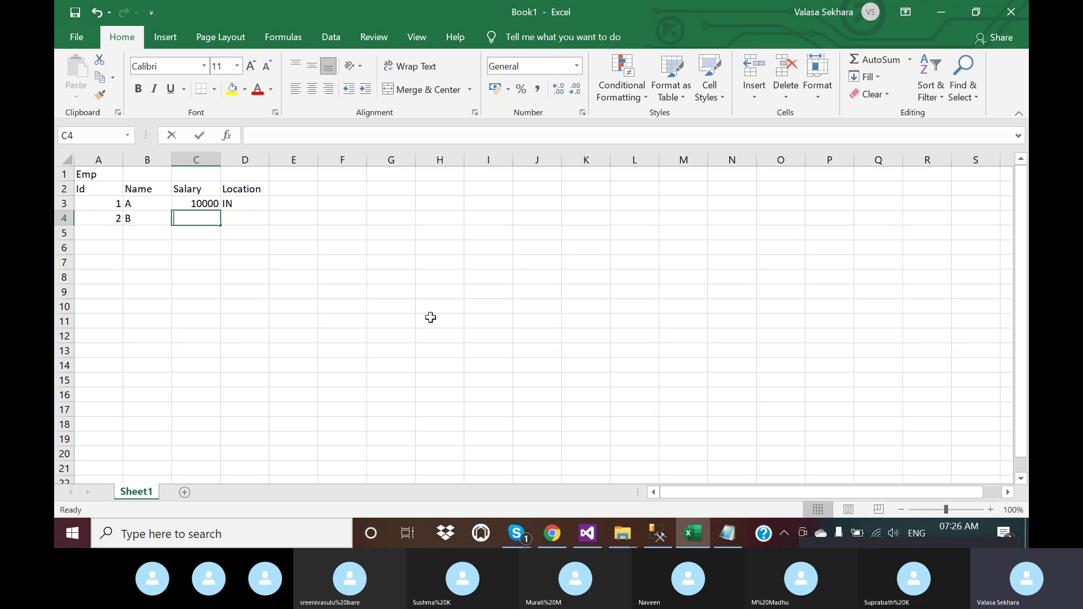
type("20000")
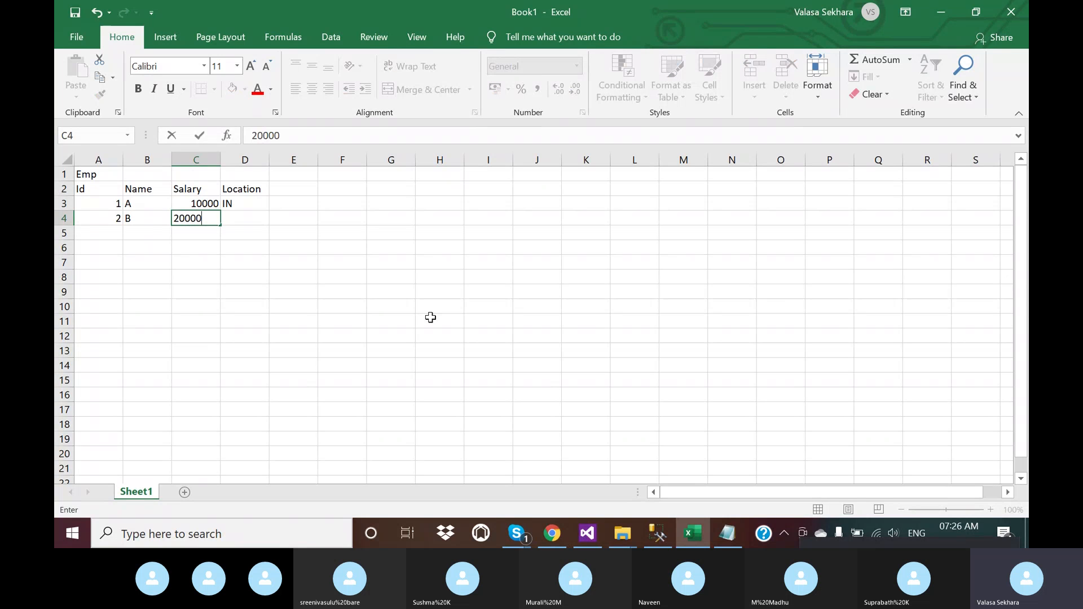
key("Tab")
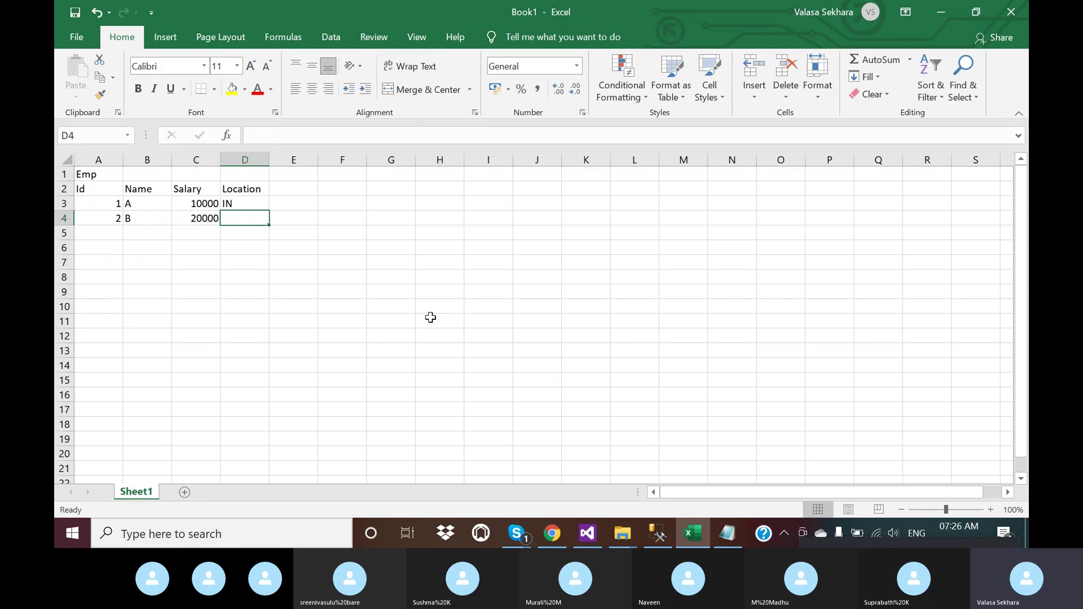
Set the Location to Hyd for employee 1 and to Che for employee 2
key("Up")
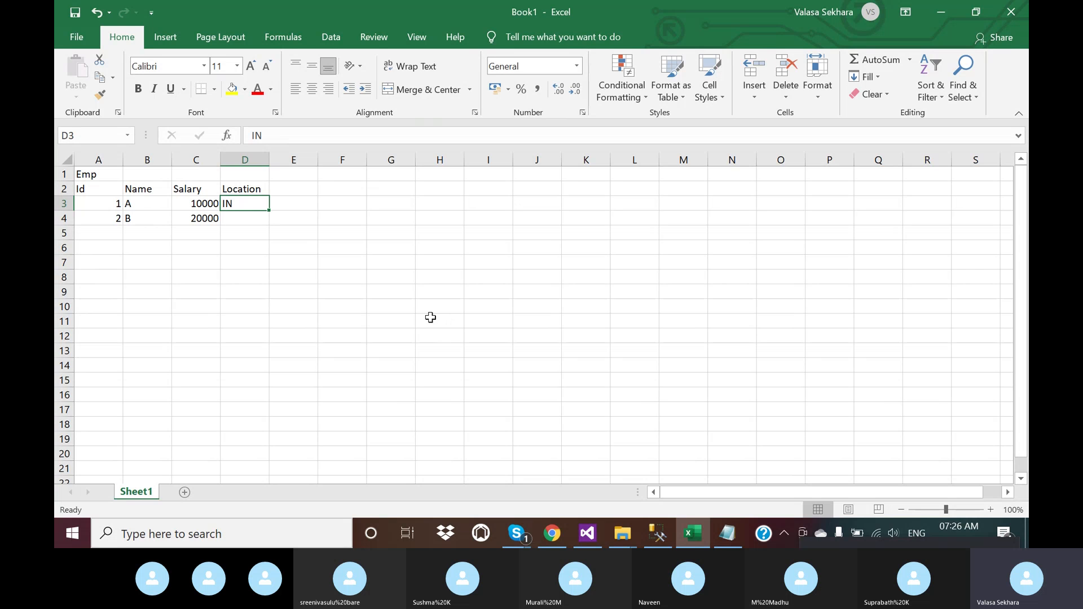
key("BackSpace")
type("H")
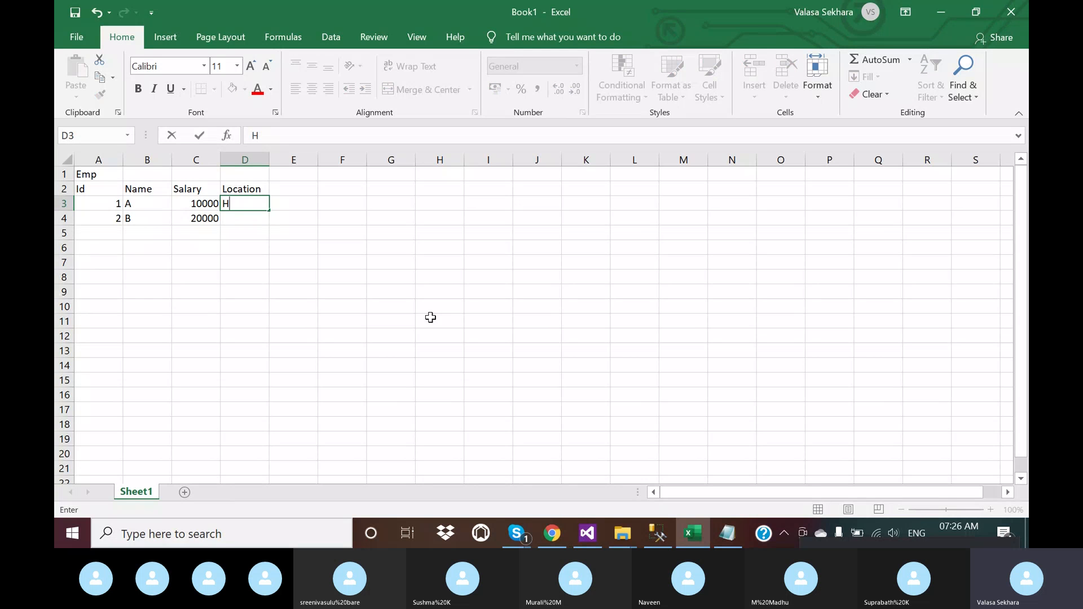
type("yd")
key("Return")
type("C")
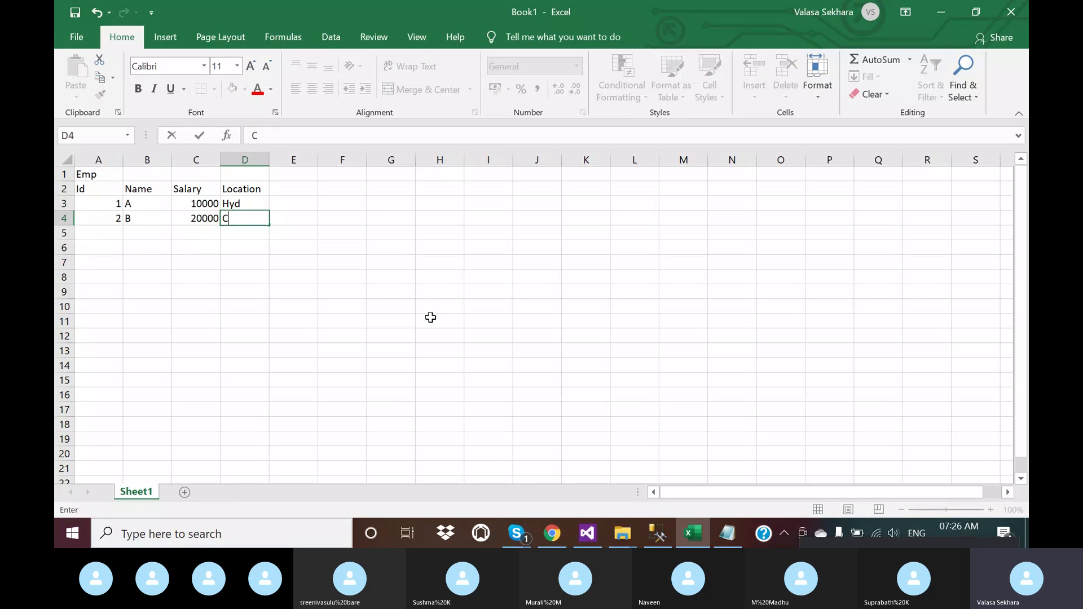
type("he")
key("Return")
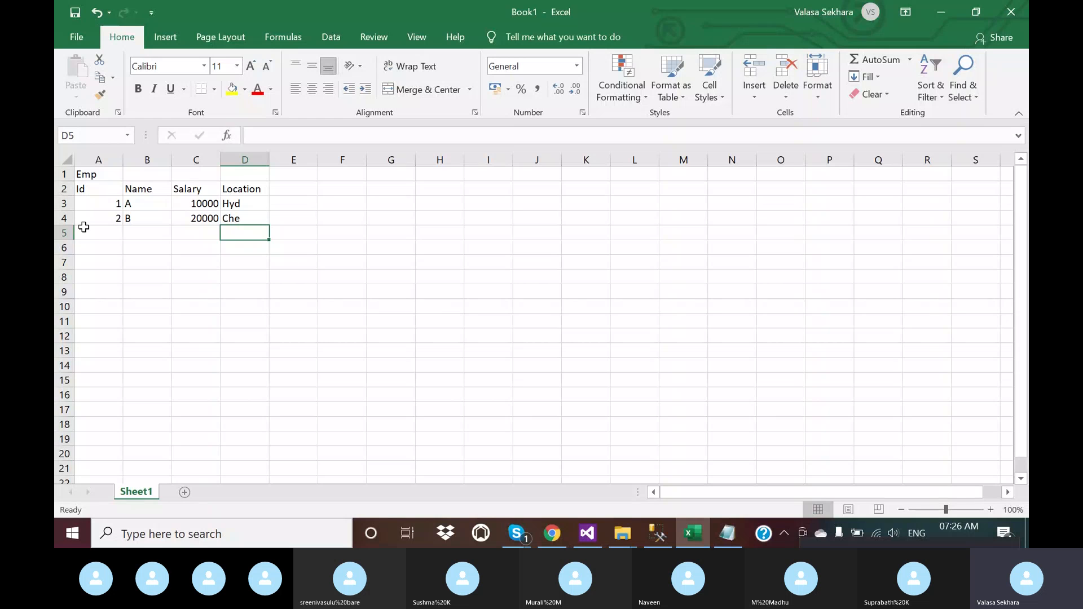
Fill row 5 with the third employee record: Id 3, Name C, Salary 10000 and Location Che
left_click(100, 246)
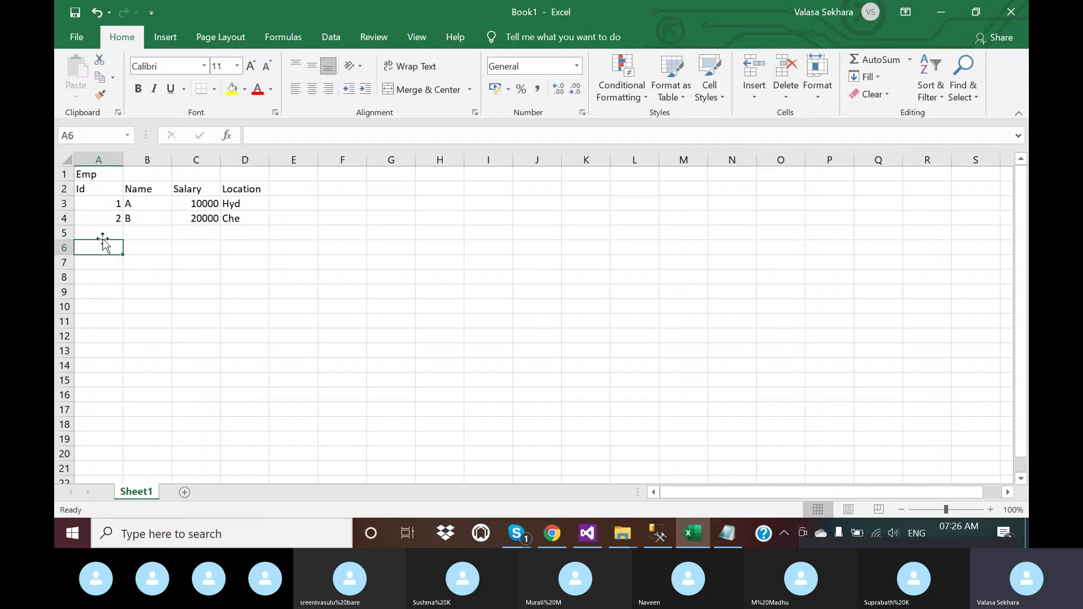
left_click(104, 232)
type("3")
key("Tab")
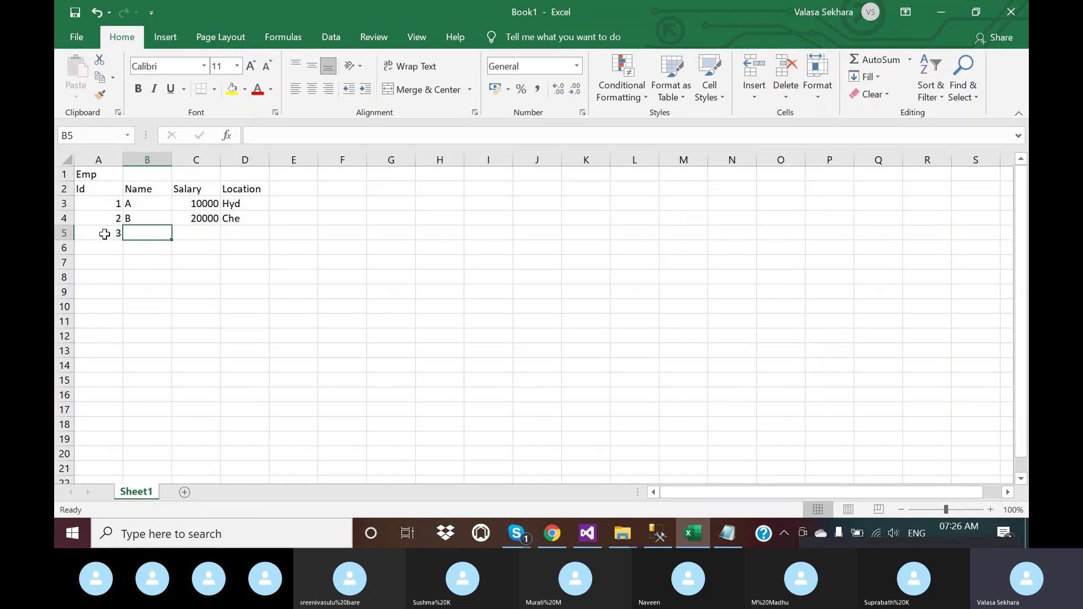
type("C")
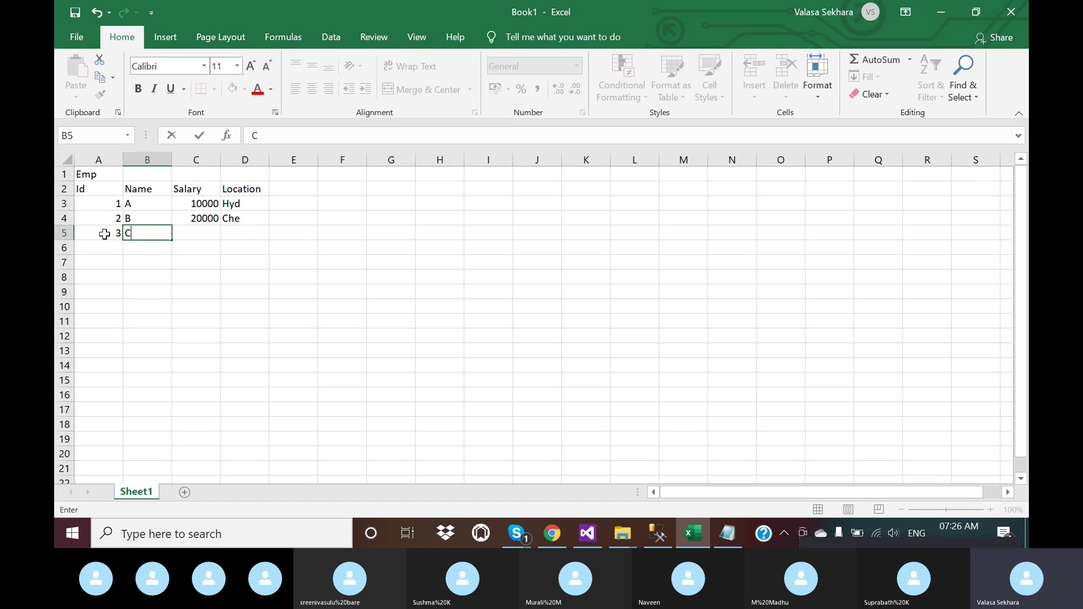
key("Tab")
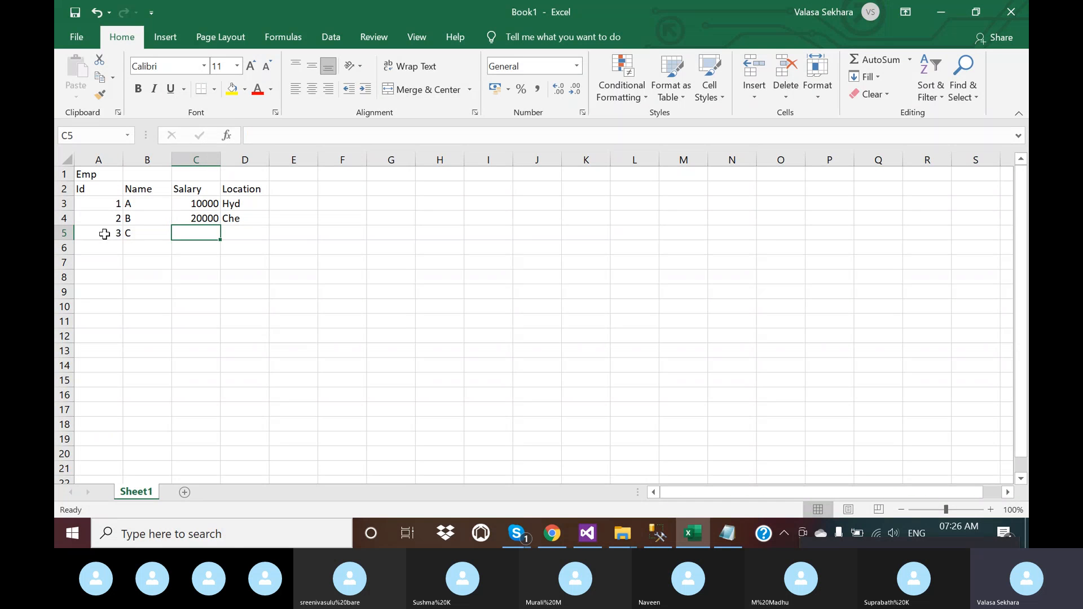
type("10000")
key("Tab")
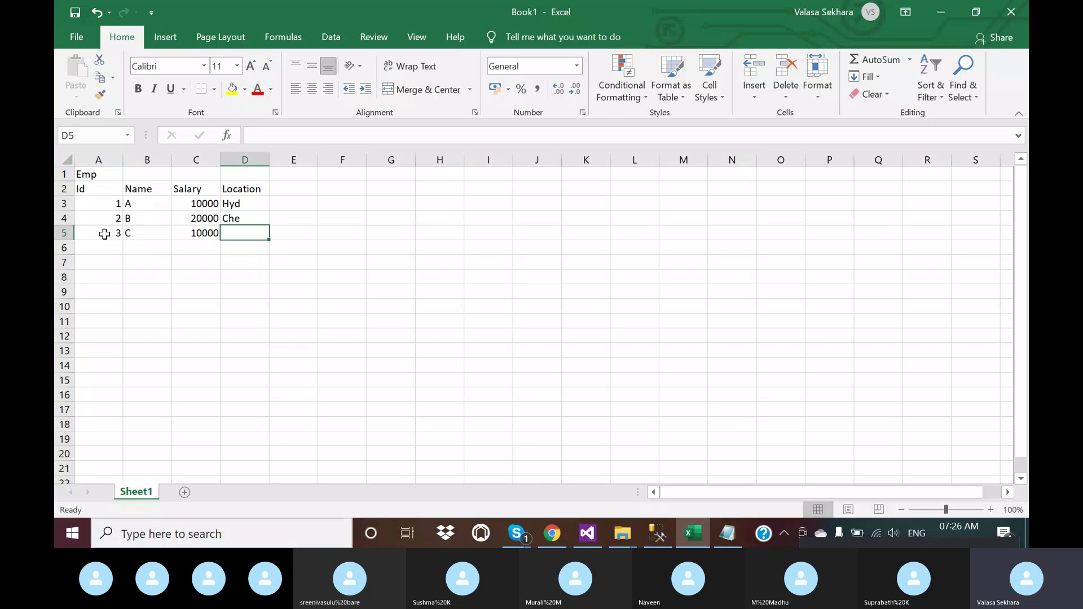
type("cHE")
key("BackSpace")
key("BackSpace")
key("BackSpace")
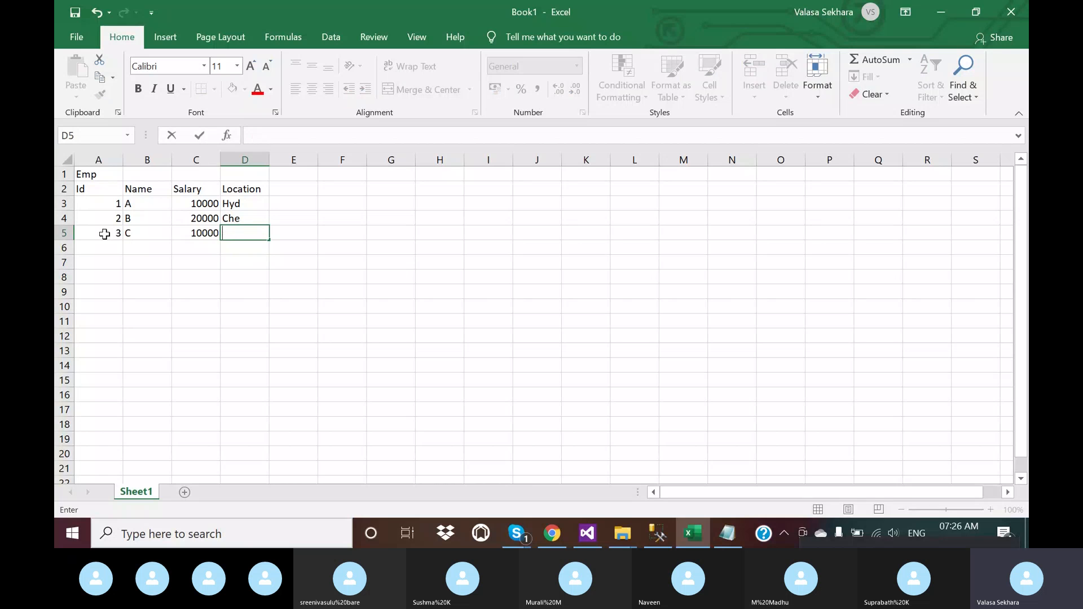
type("Che")
left_click(201, 347)
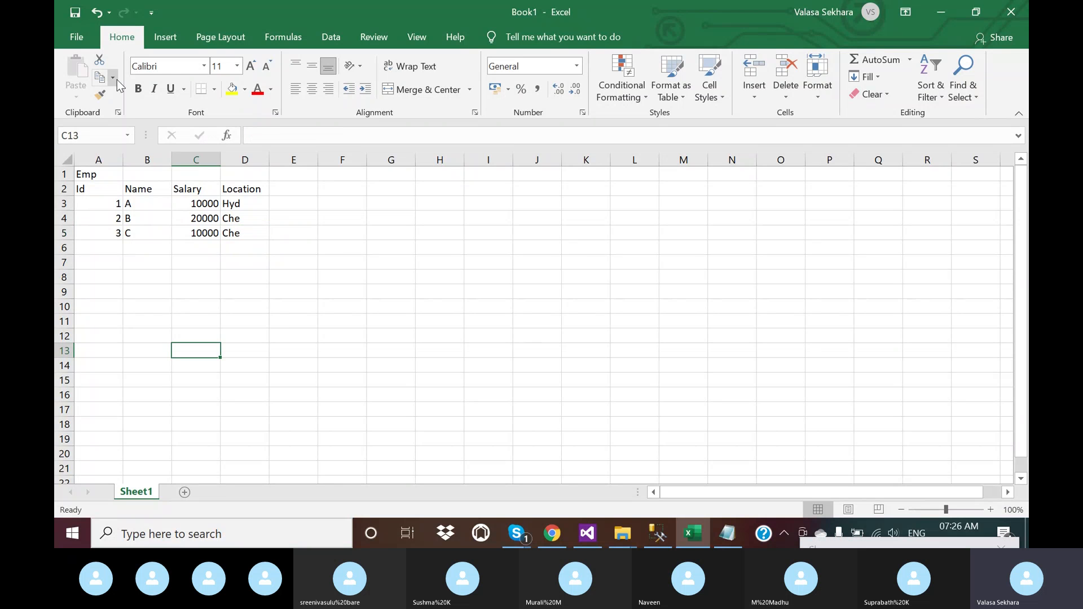
Center the headers and employee records in the range A2:D5 horizontally
left_click_drag(88, 191, 234, 237)
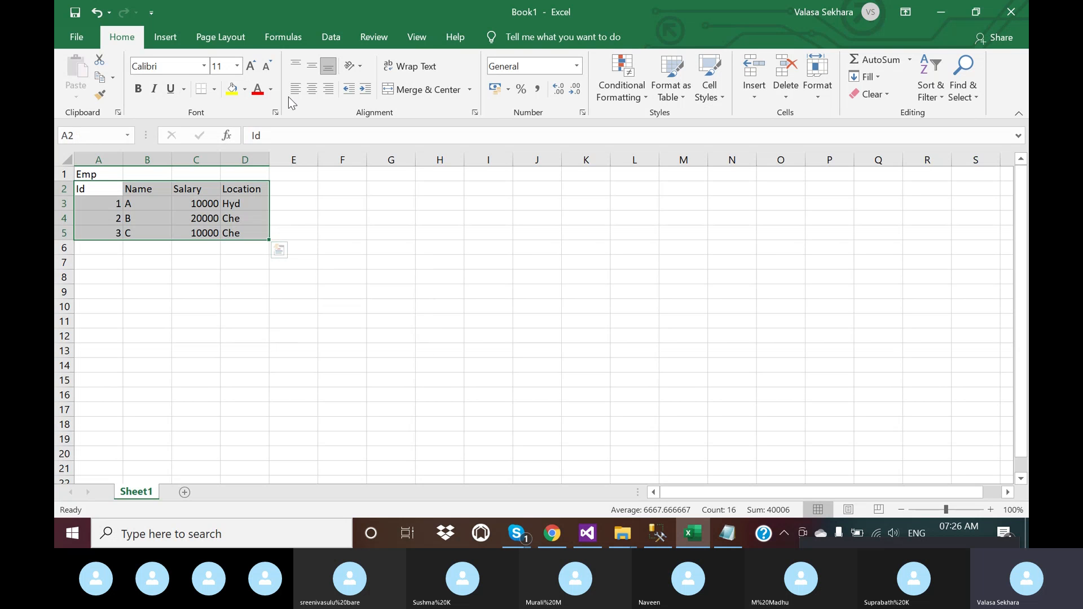
left_click(311, 88)
left_click(312, 220)
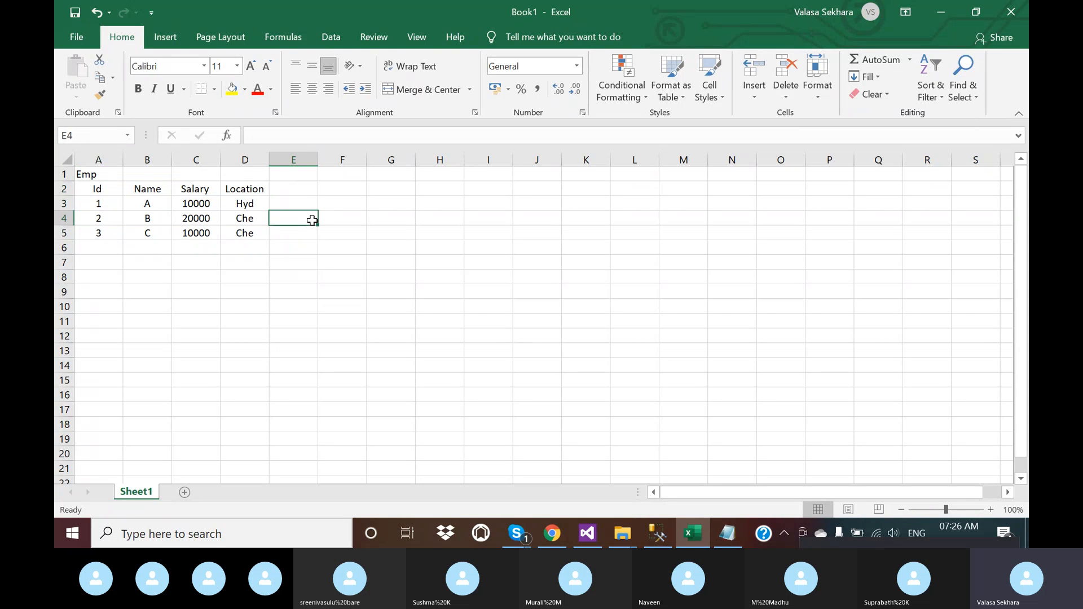
Enter the label "Full loading" in cell E4 and fit column E to its contents
type("Full")
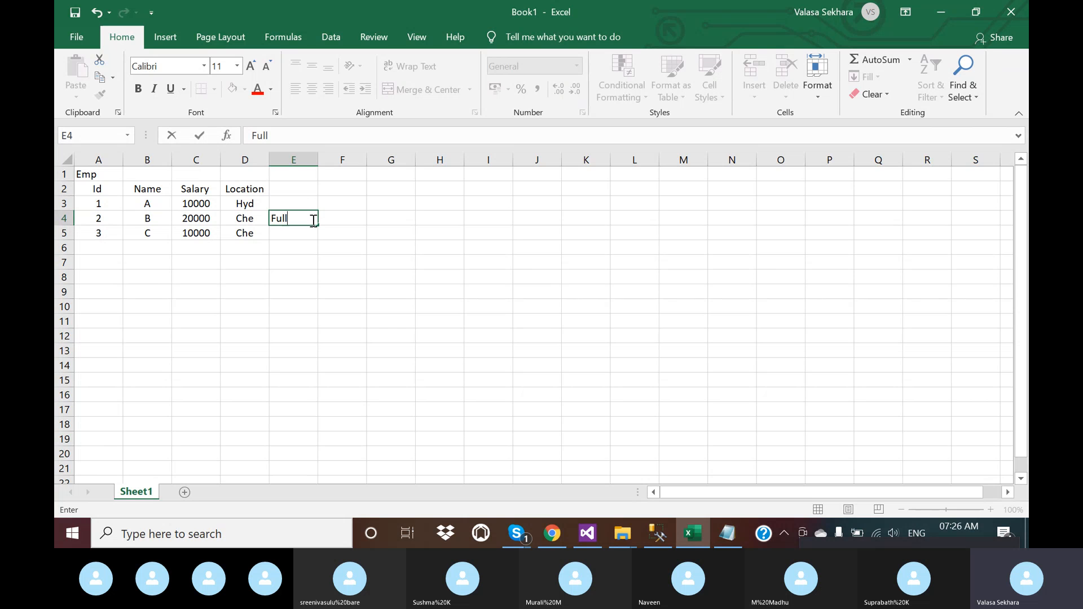
type(" loading")
left_click(324, 248)
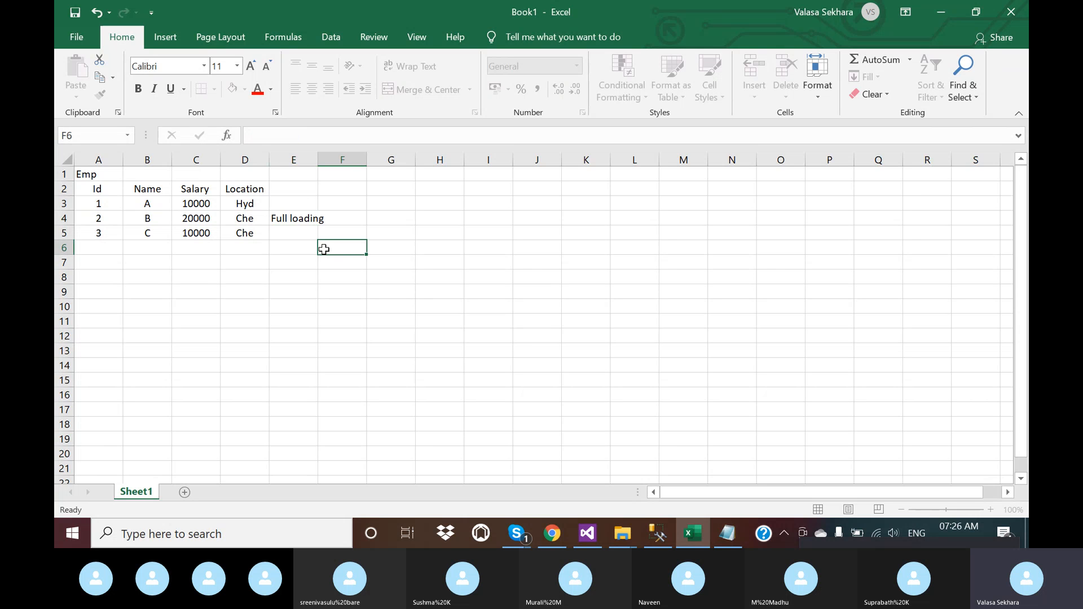
double_click(318, 161)
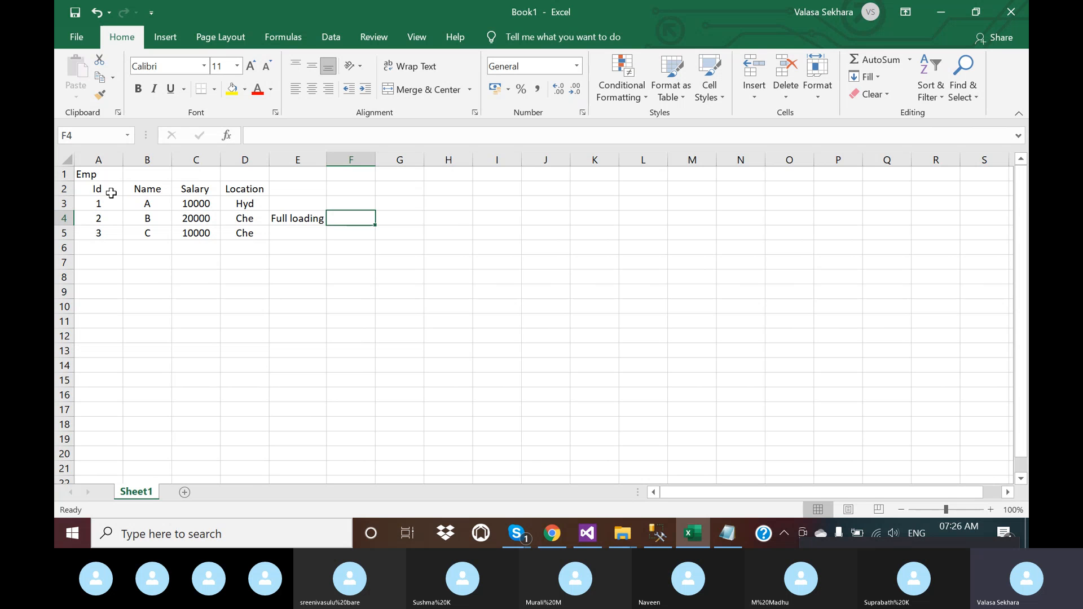
Fill the header cells A2:D2 with yellow
left_click_drag(93, 188, 246, 188)
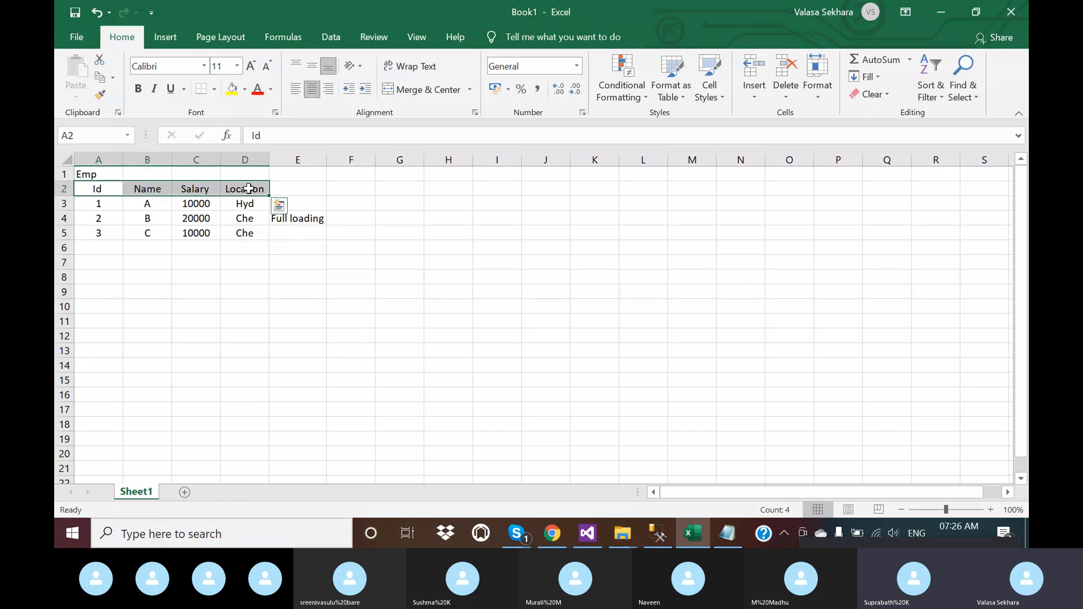
left_click(231, 88)
left_click(237, 207)
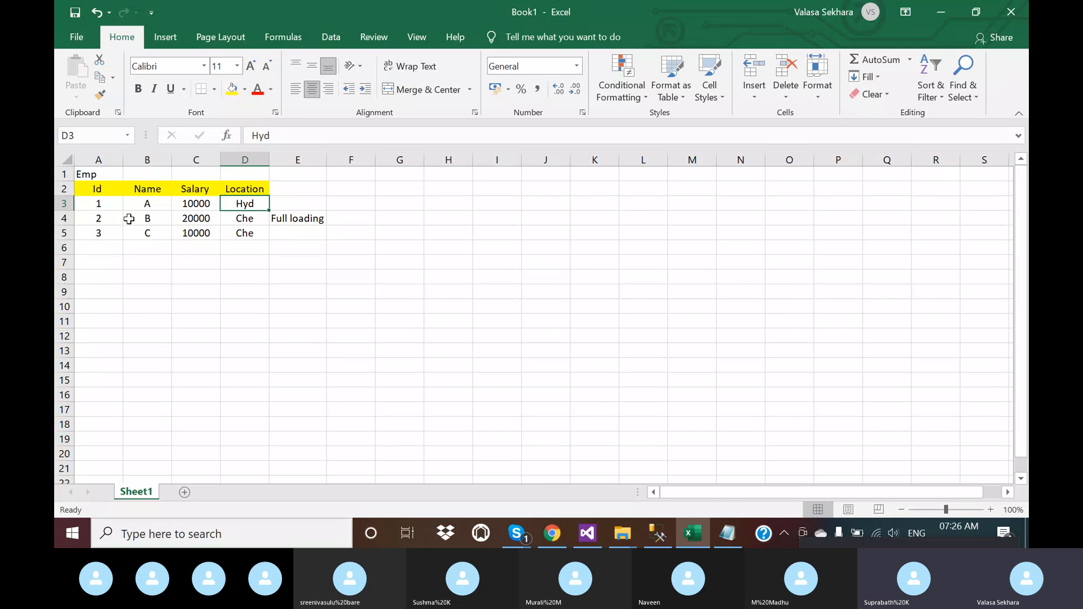
Copy the yellow header row A2:D2 into G2:J2 for the target table
left_click_drag(87, 190, 254, 189)
key("ctrl+c")
left_click(395, 191)
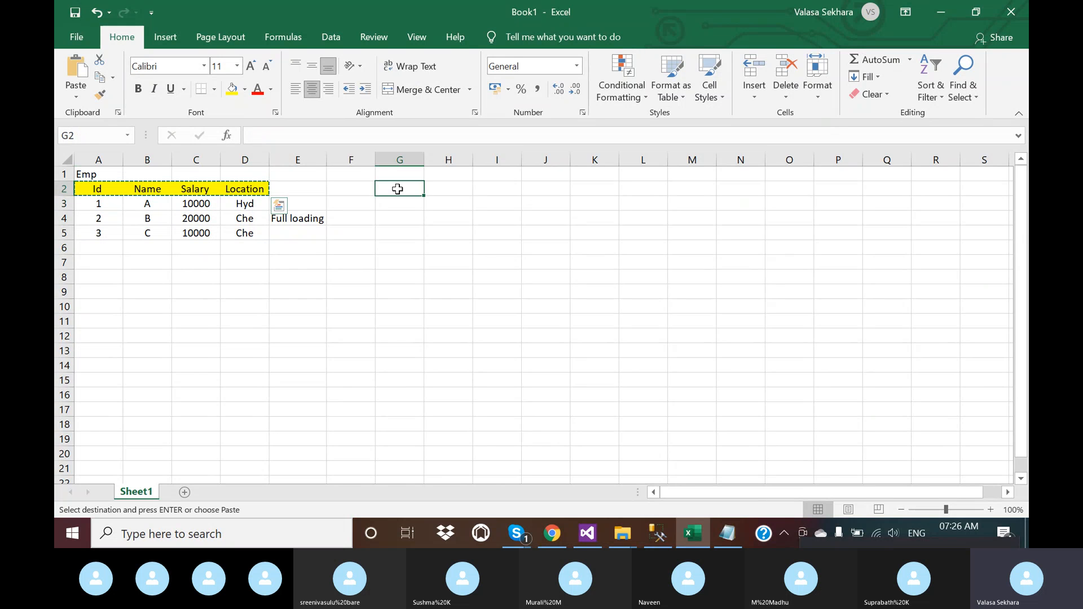
key("ctrl+v")
left_click(407, 233)
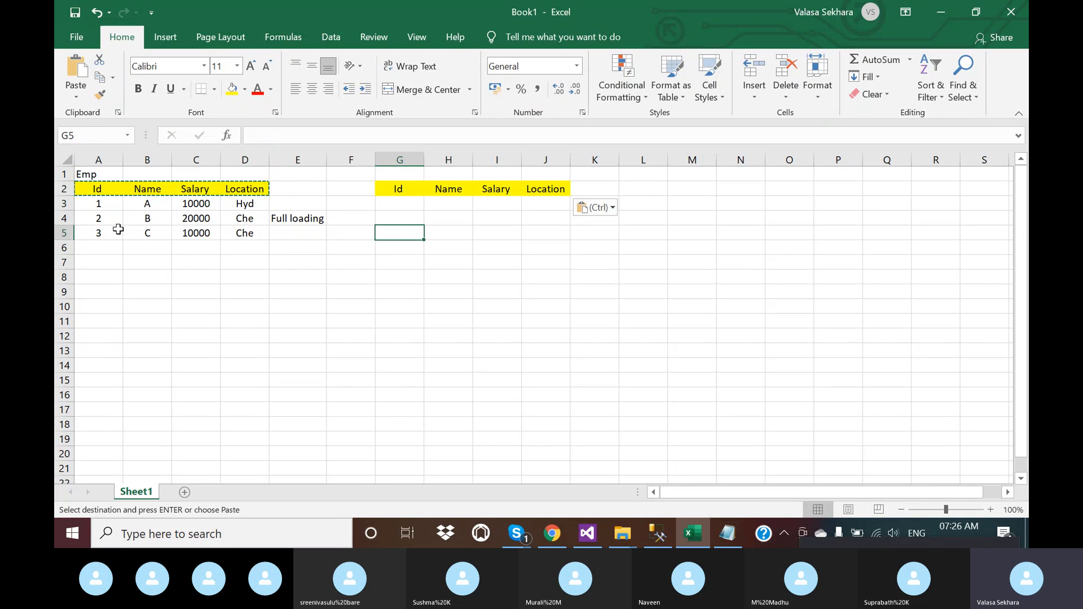
key("Escape")
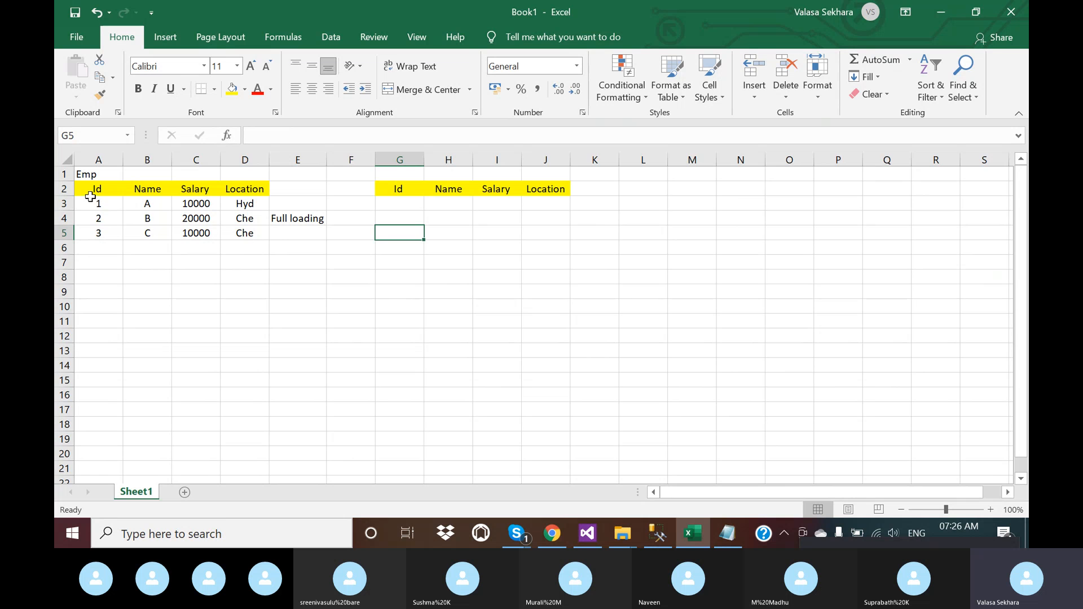
Copy the three employee records from A3:D5 into the target table starting at G3
left_click_drag(90, 201, 240, 234)
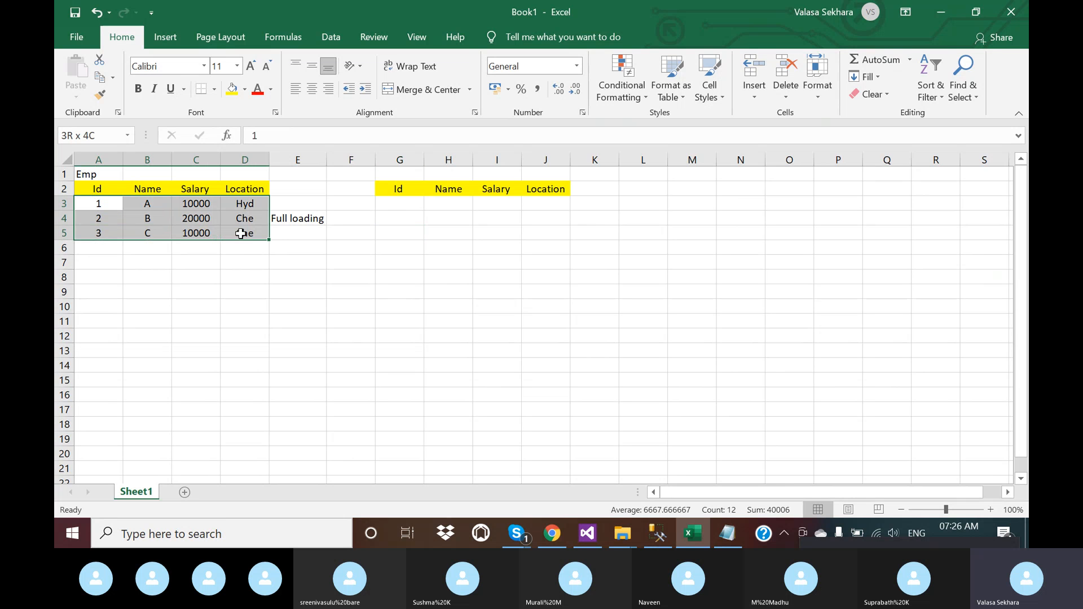
key("ctrl+c")
left_click(403, 205)
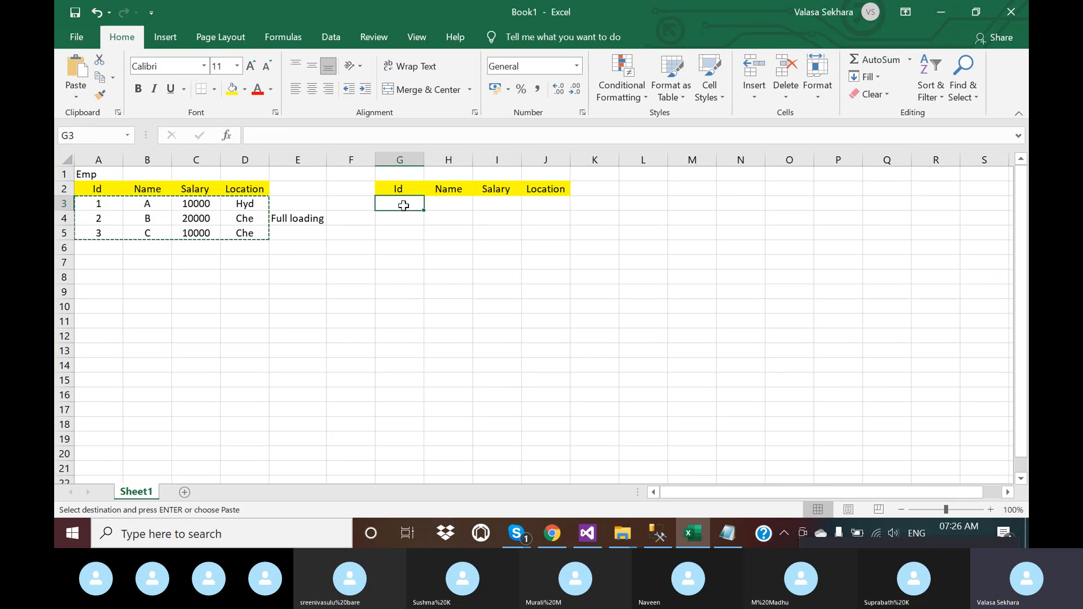
key("ctrl+v")
left_click(411, 262)
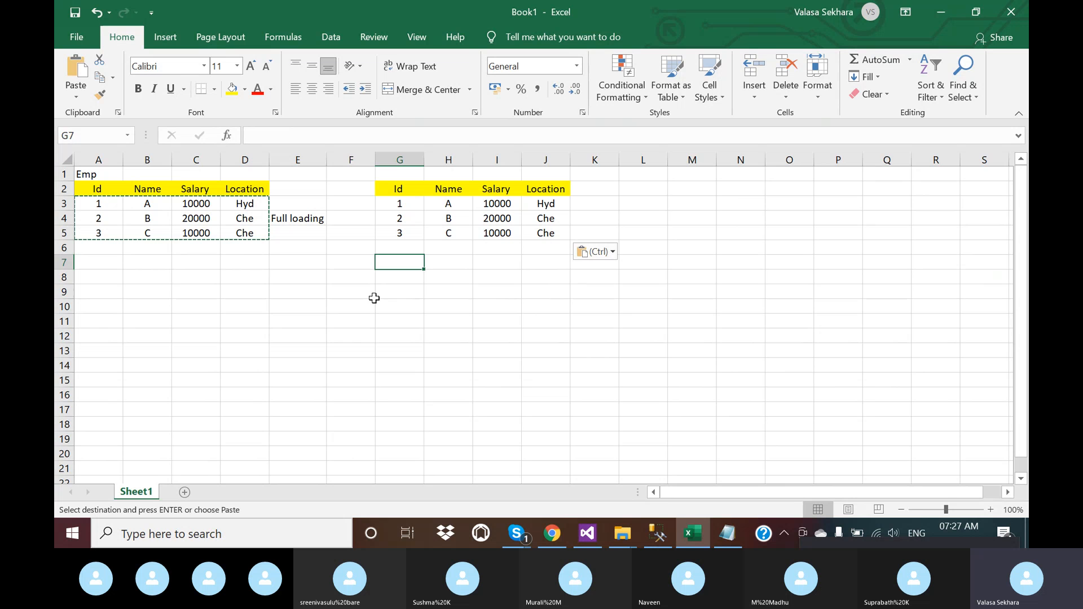
key("Escape")
left_click(308, 297)
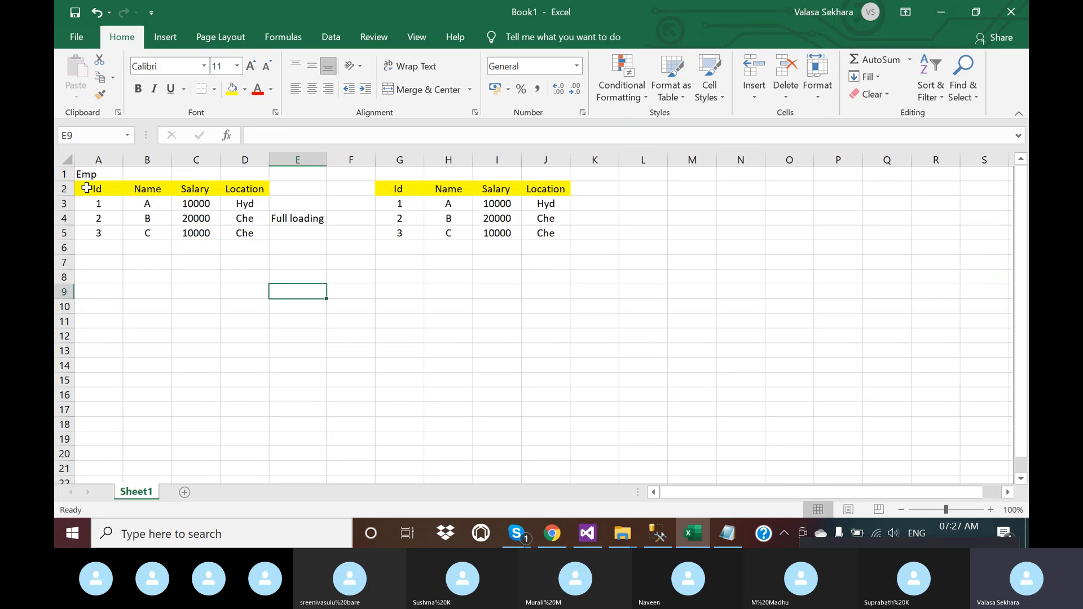
left_click_drag(85, 189, 221, 237)
key("ctrl+c")
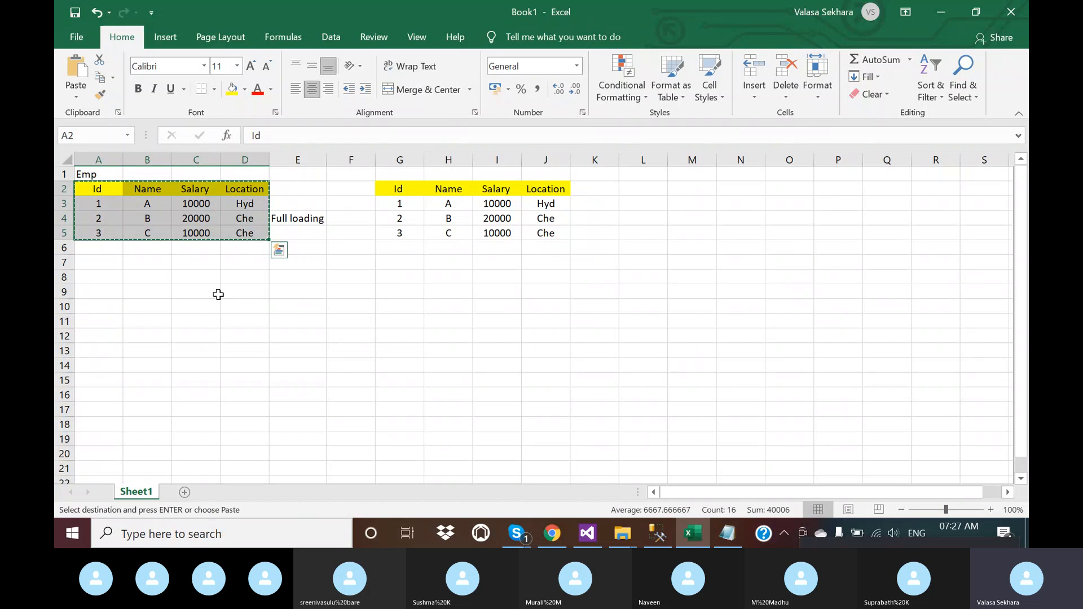
left_click(198, 303)
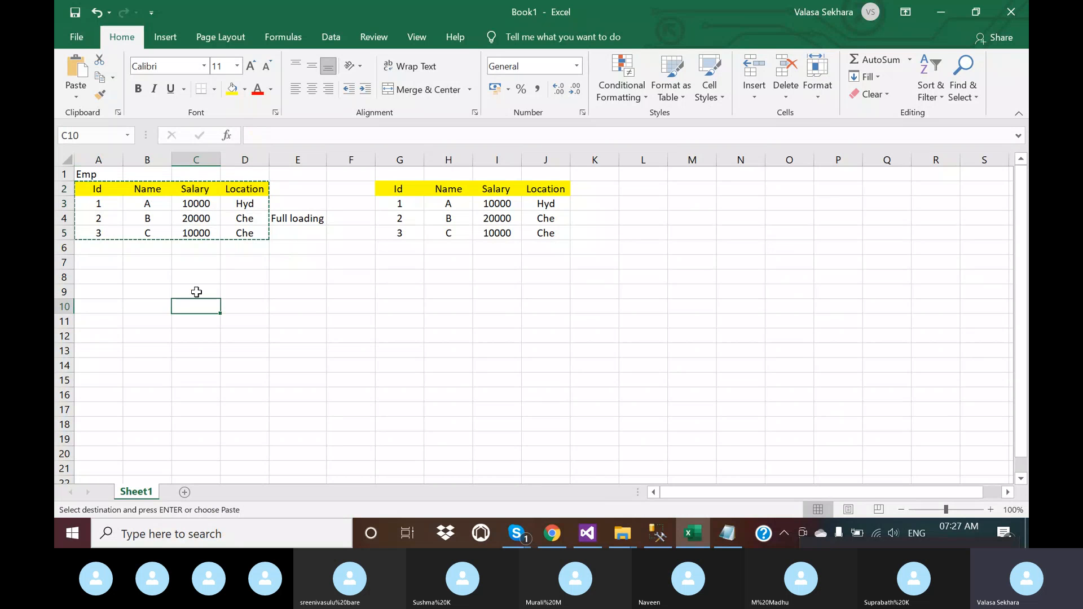
key("Escape")
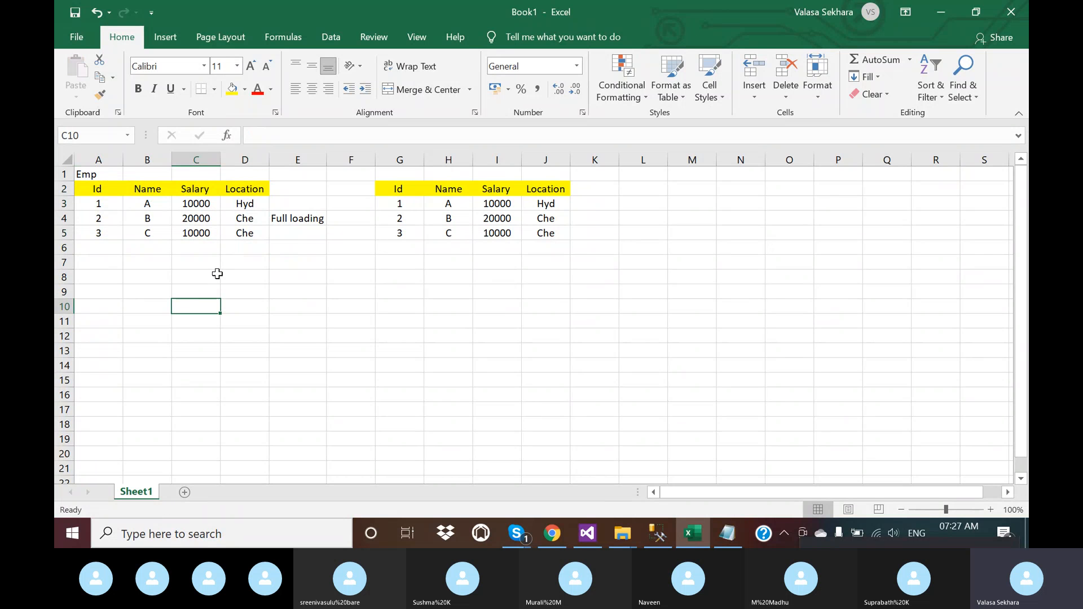
Set the Salary of employee 1 in the source Emp table to 20000
left_click(197, 204)
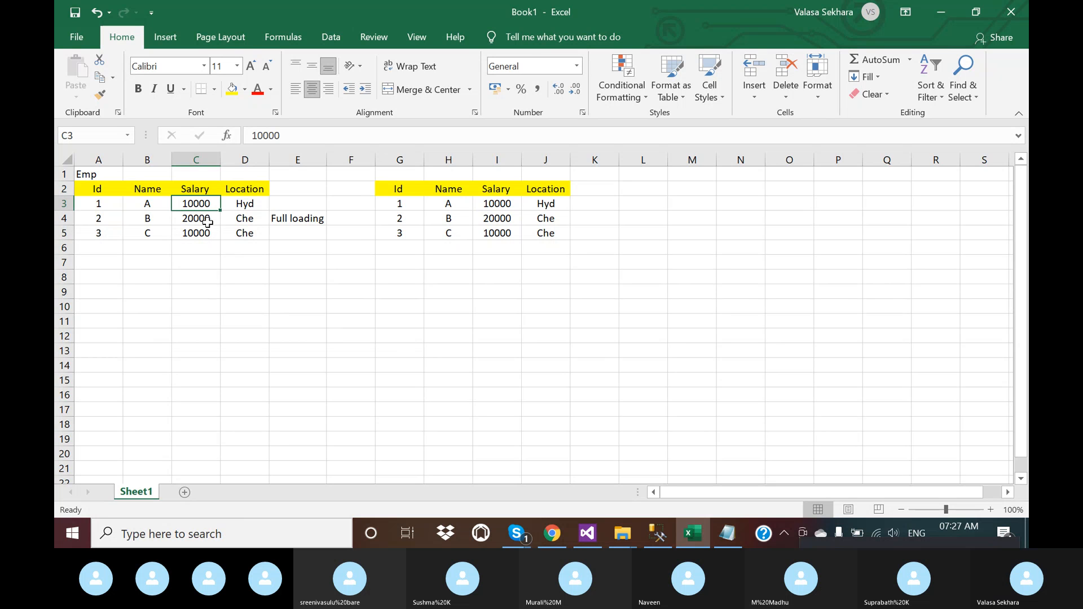
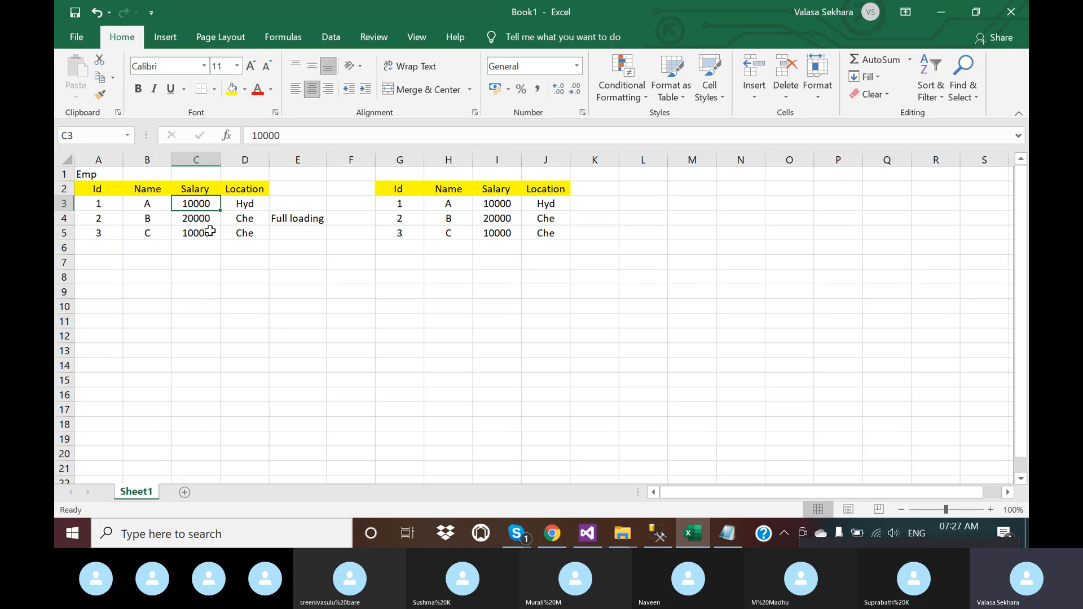
left_click(150, 206)
left_click(101, 204)
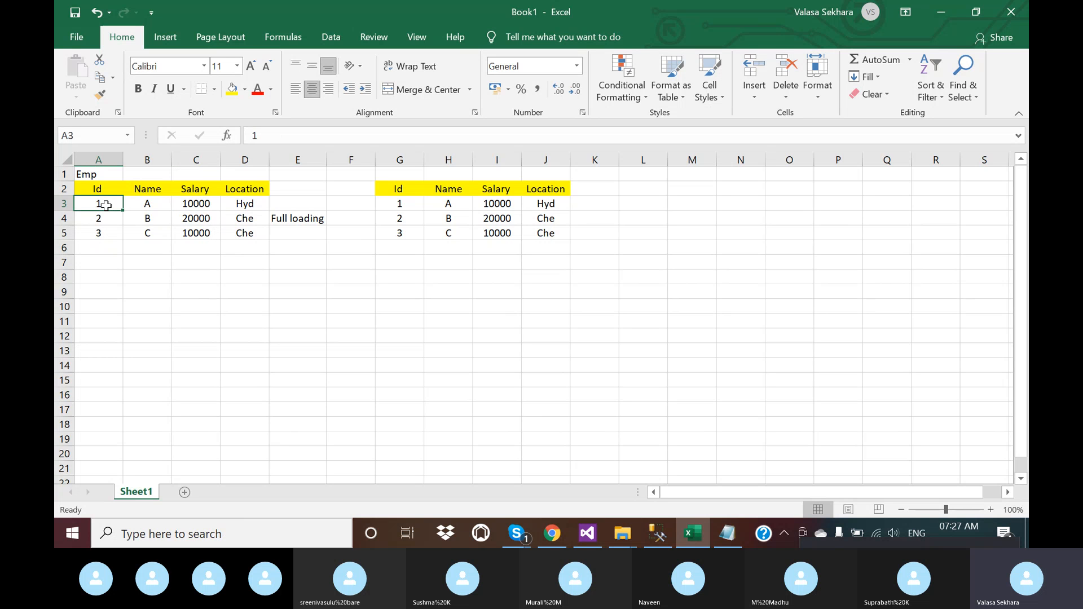
left_click(193, 205)
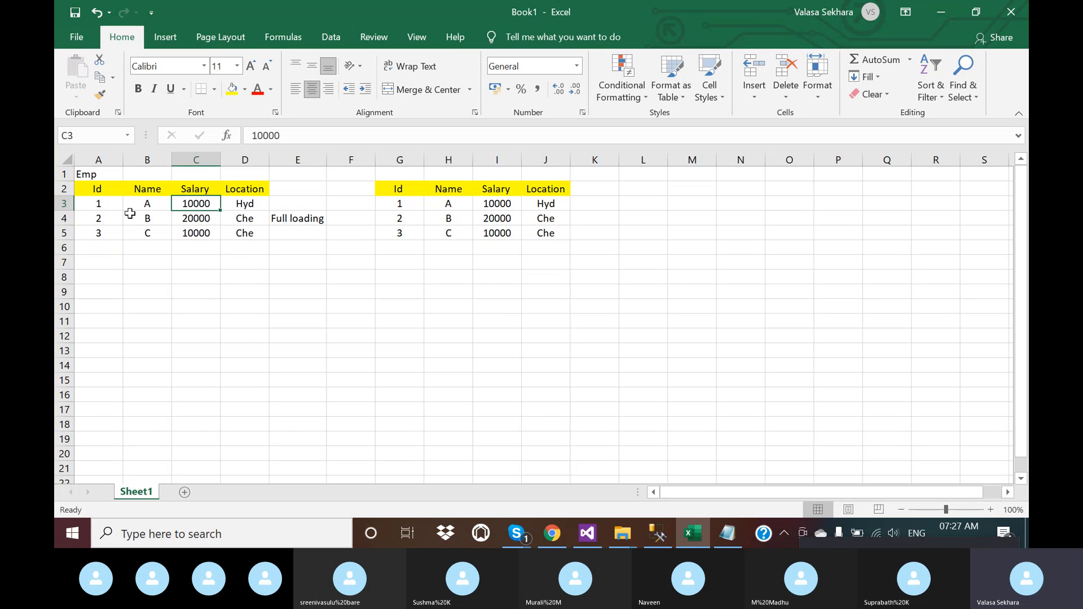
type("20000")
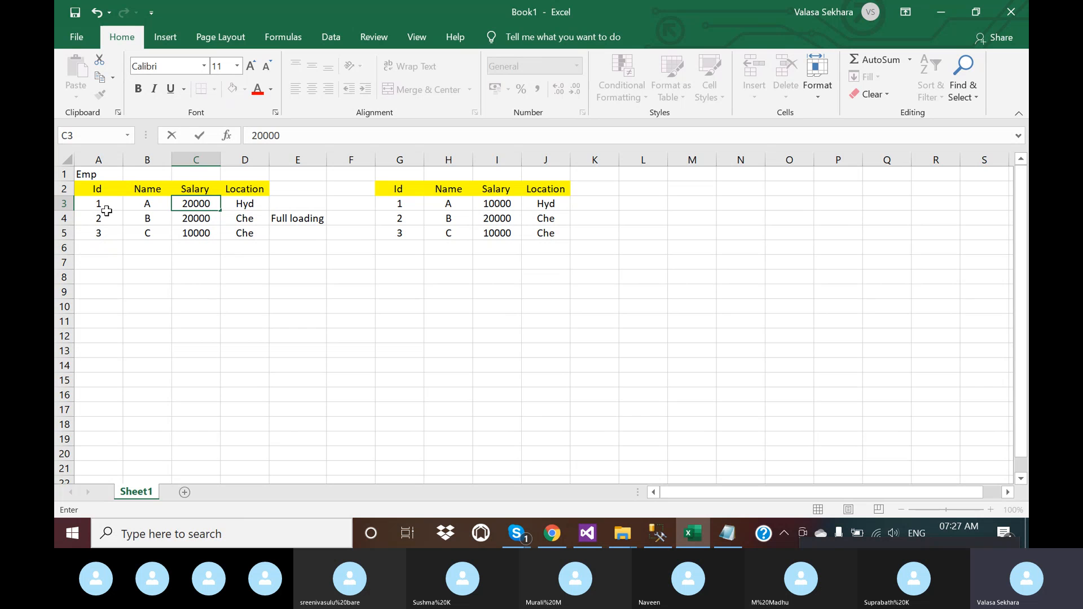
left_click(130, 292)
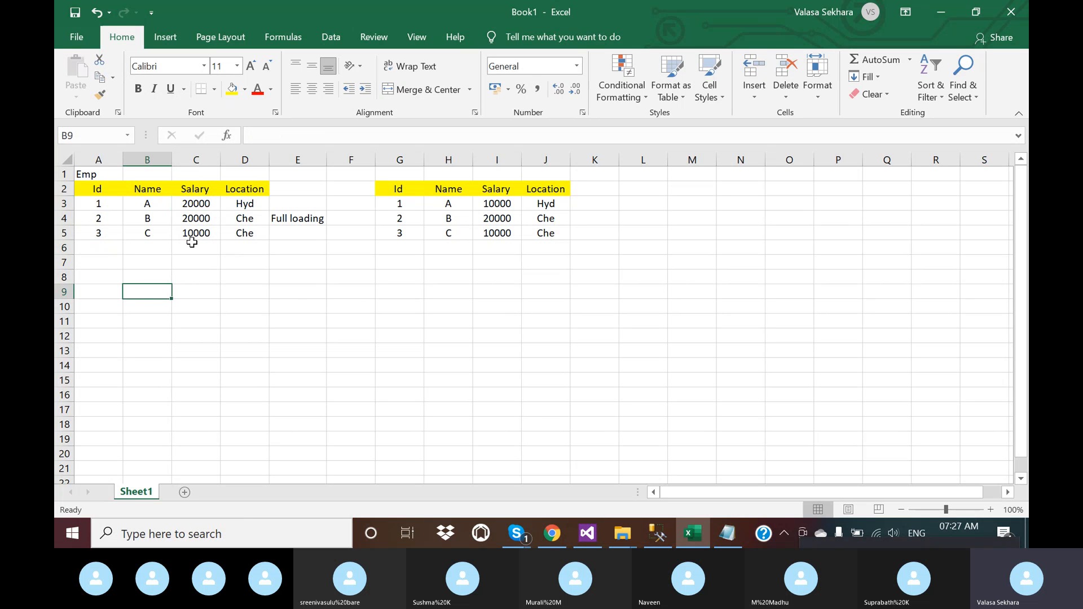
Enter the label "Incremental incase update" in cell E10 and fit column E to its contents
left_click(295, 319)
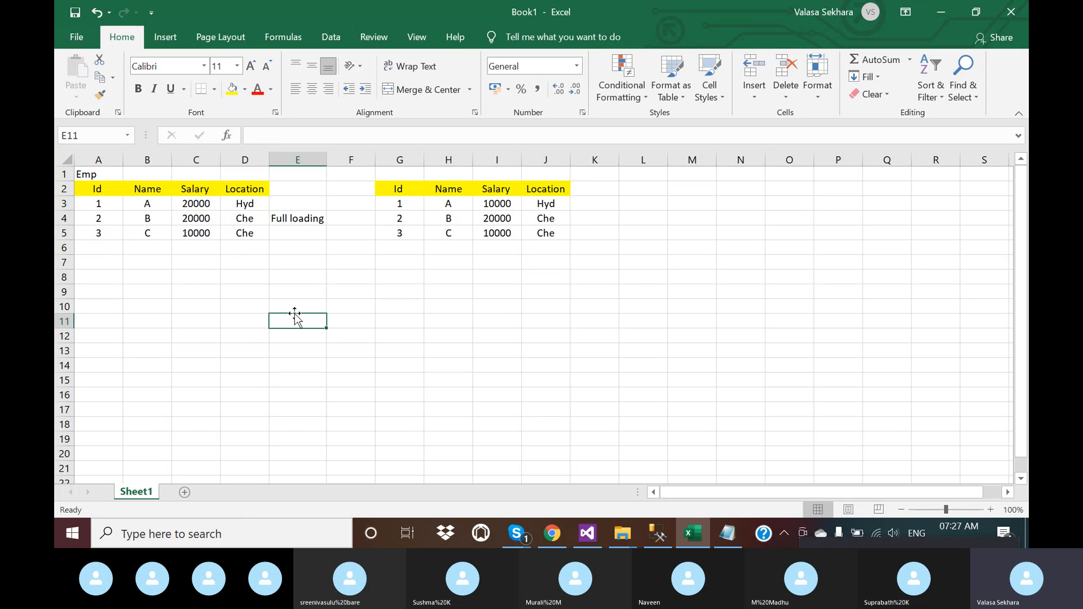
left_click(293, 310)
type("I")
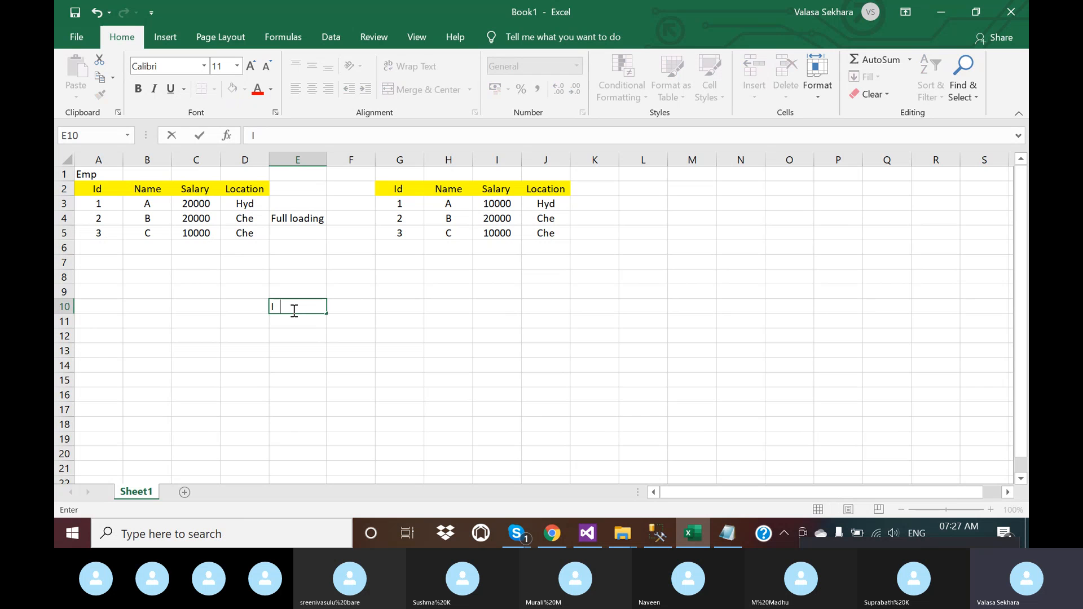
type("ncrementa")
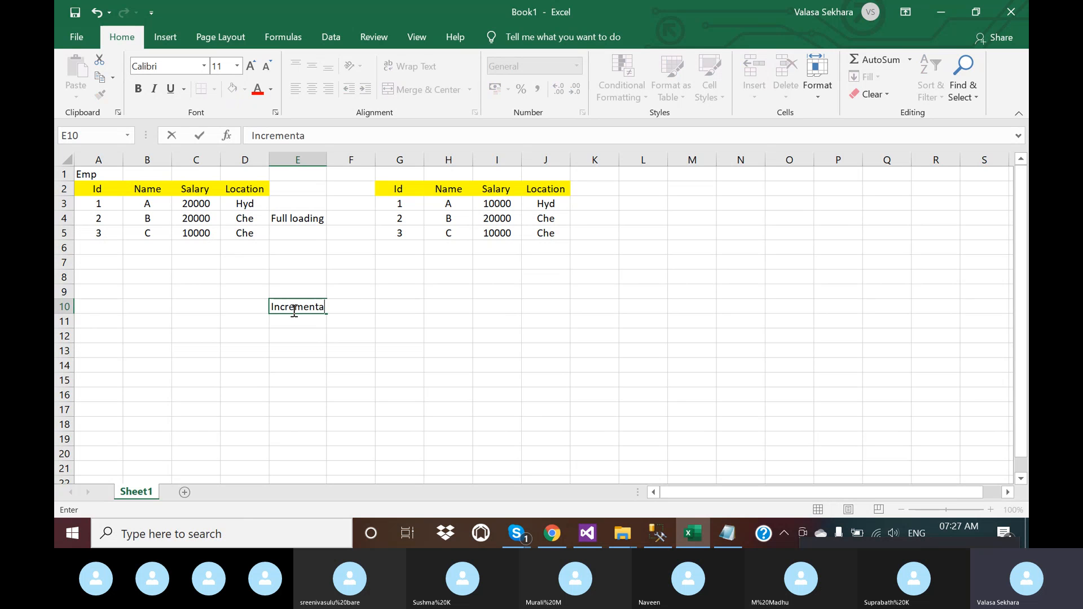
type("l incase update")
double_click(327, 158)
left_click(388, 330)
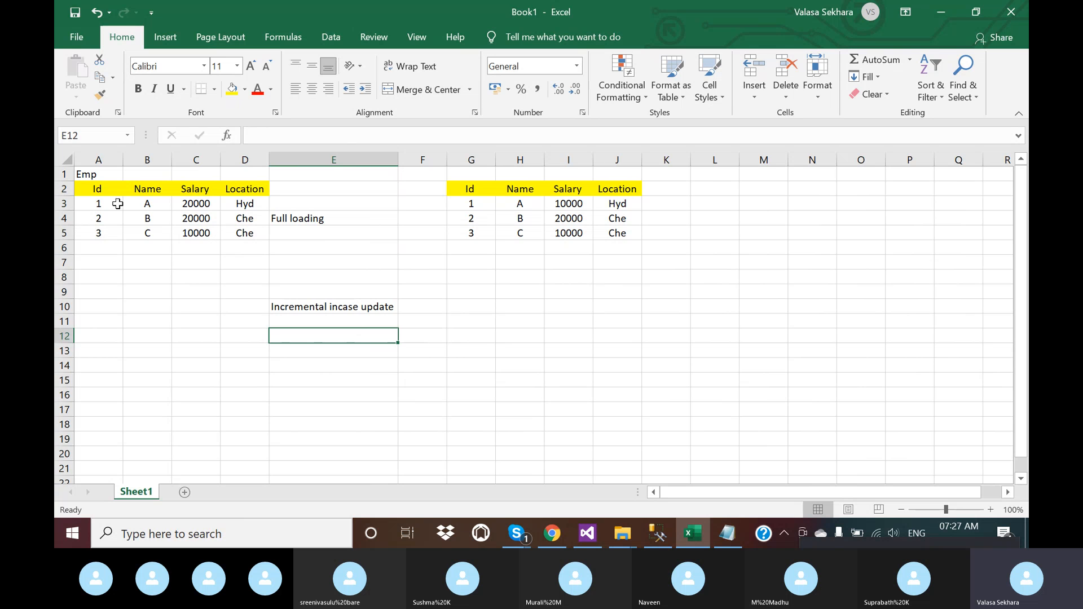
Copy the target table G2:J5 to the incremental update section starting at G10
left_click(100, 201)
left_click_drag(466, 189, 602, 236)
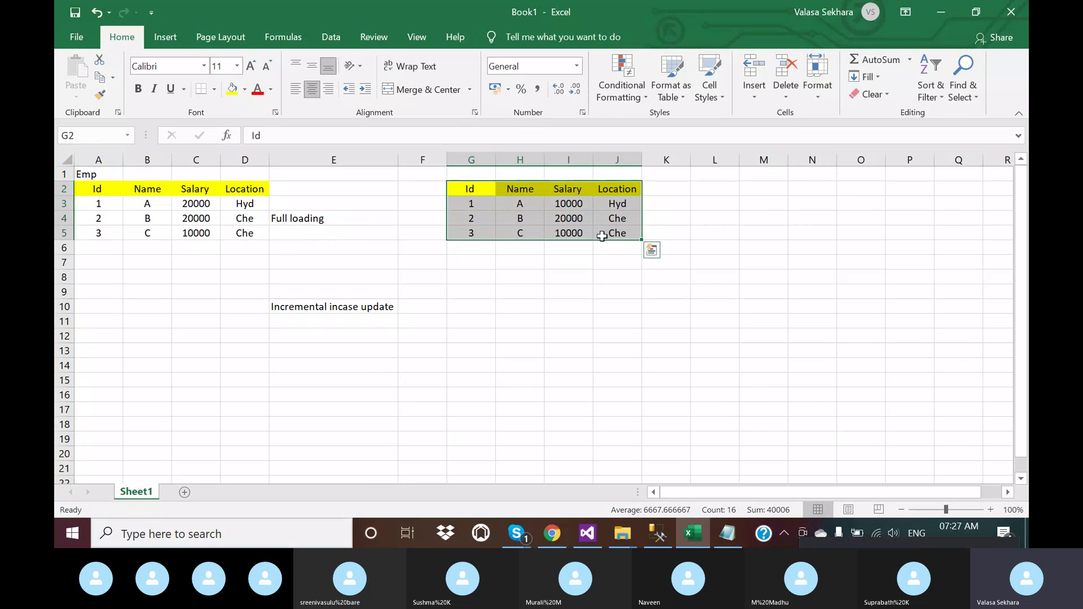
key("ctrl+c")
left_click(464, 309)
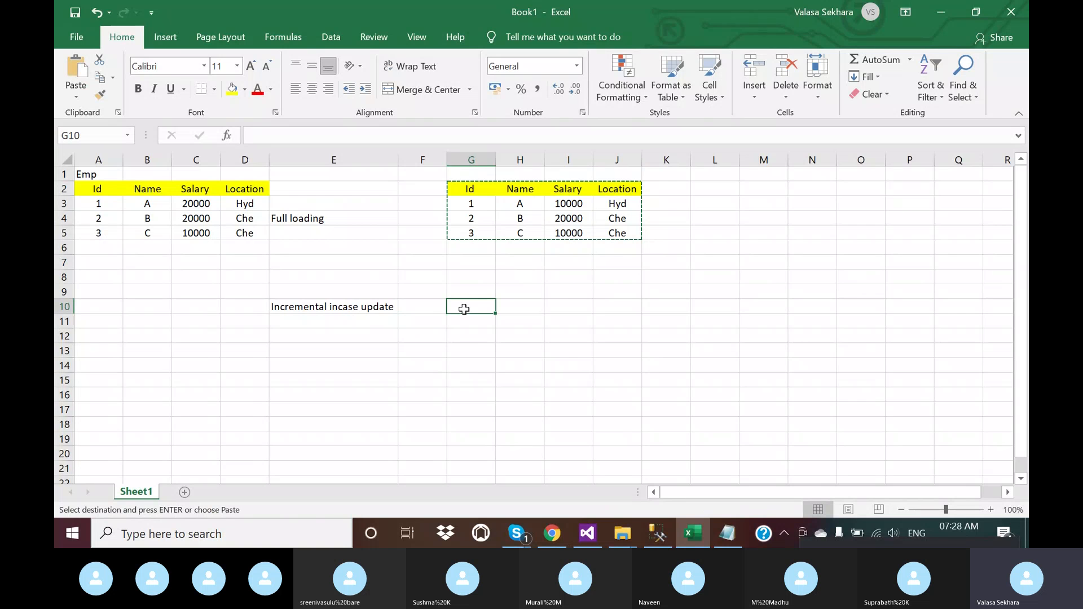
key("ctrl+v")
left_click(498, 392)
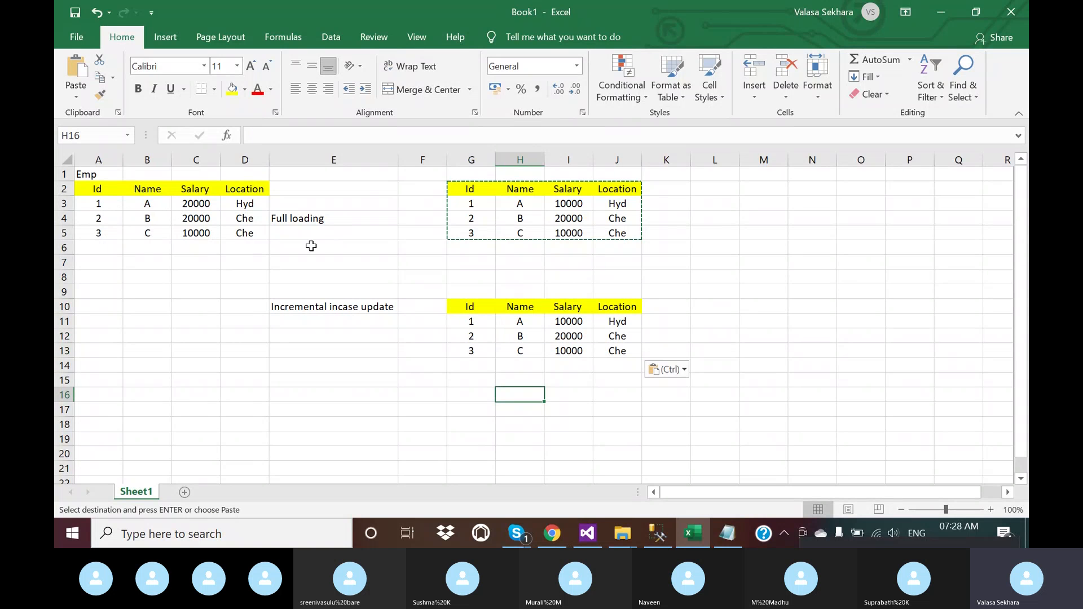
left_click(571, 324)
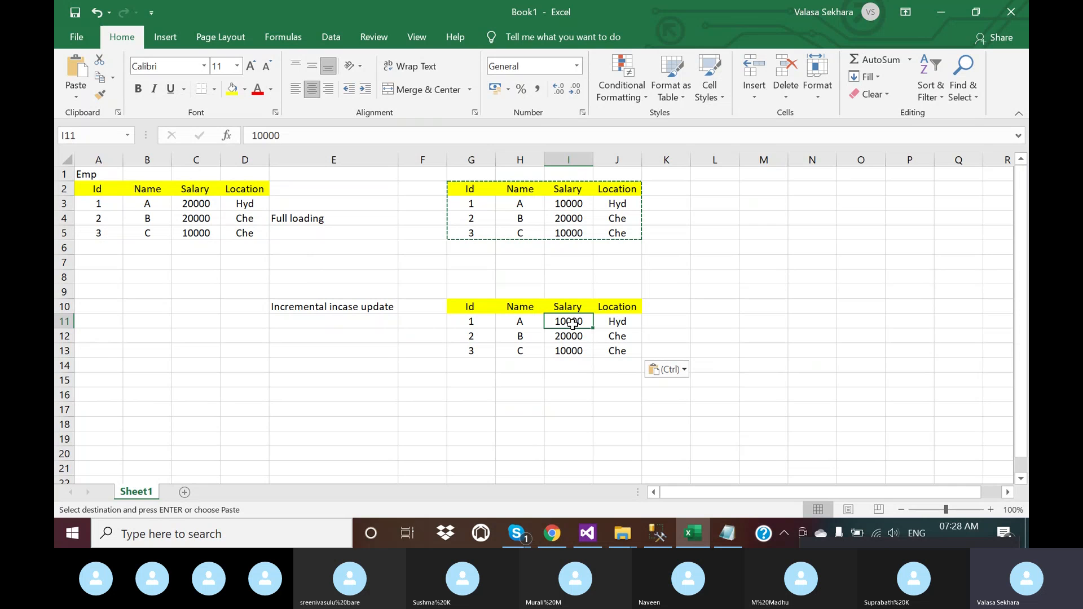
left_click(194, 204)
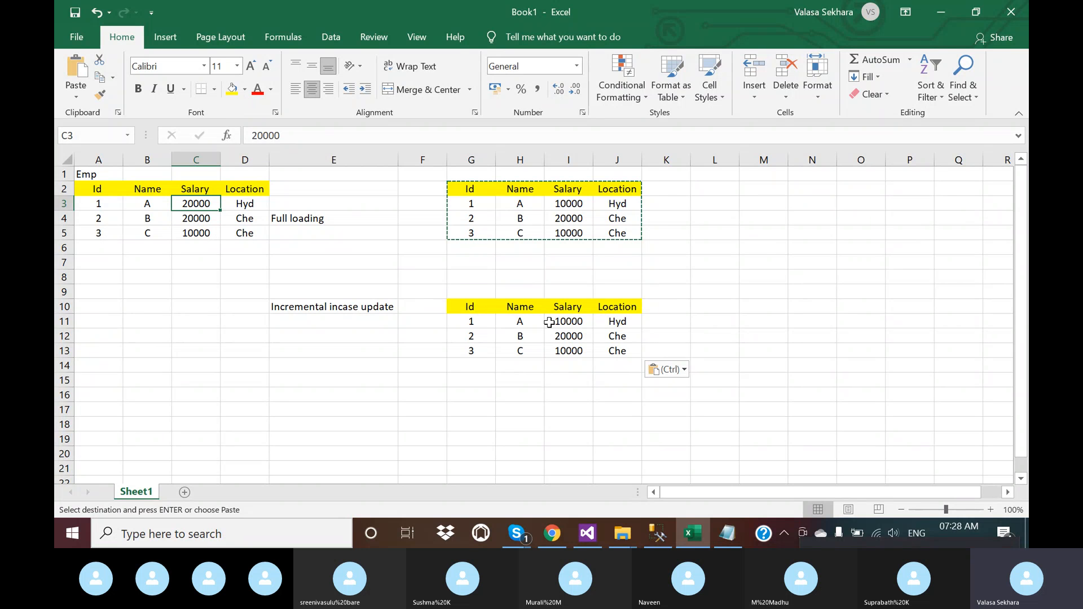
left_click_drag(472, 323, 602, 321)
left_click(648, 307)
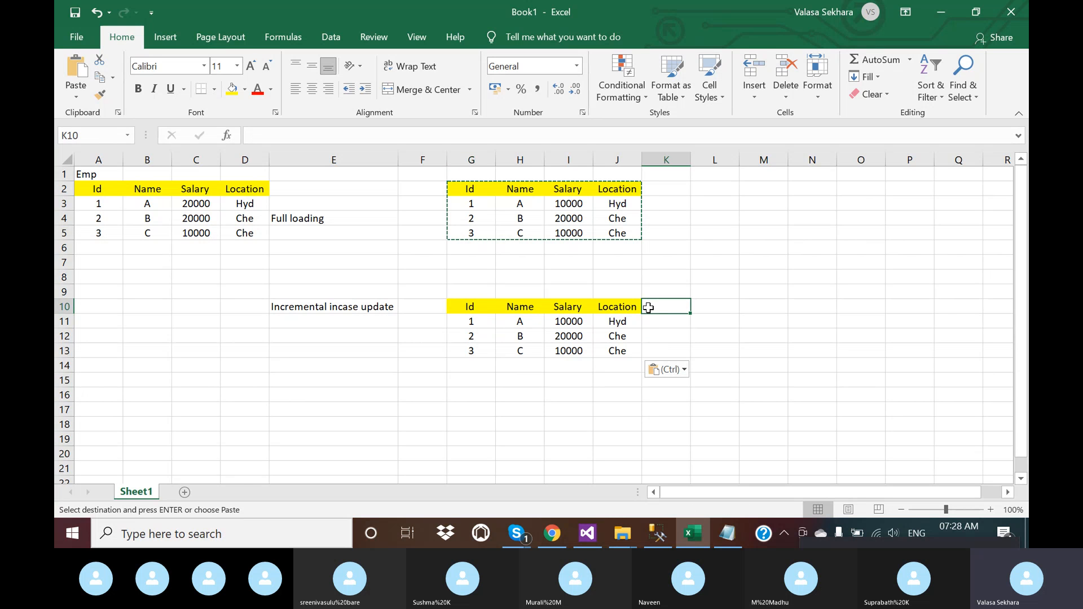
type("Stra")
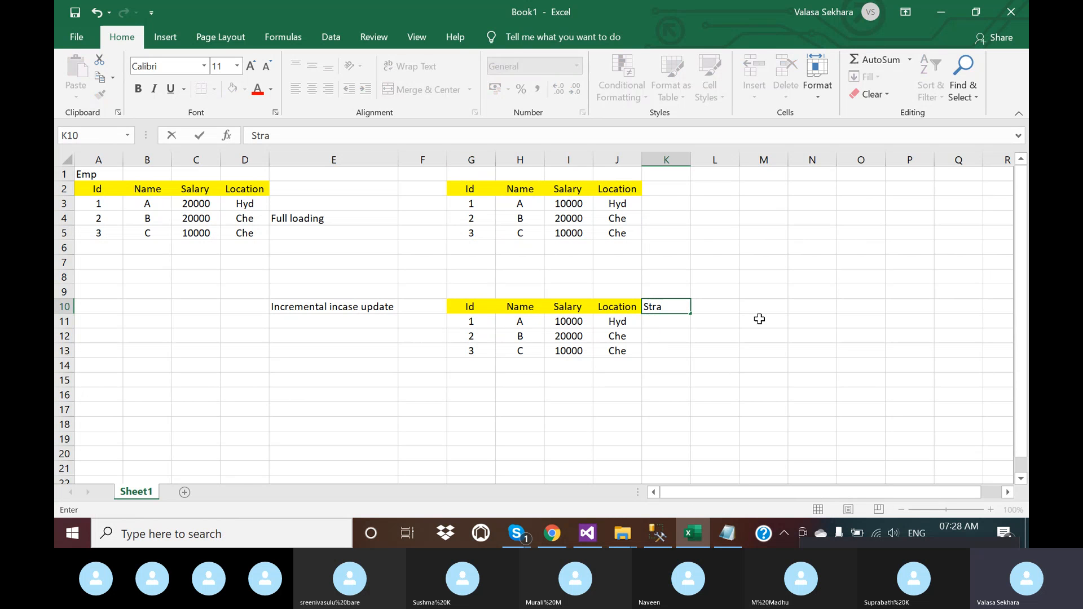
key("BackSpace")
key("BackSpace")
key("BackSpace")
type("a")
key("BackSpace")
type("rt")
key("BackSpace")
key("BackSpace")
key("BackSpace")
left_click(567, 351)
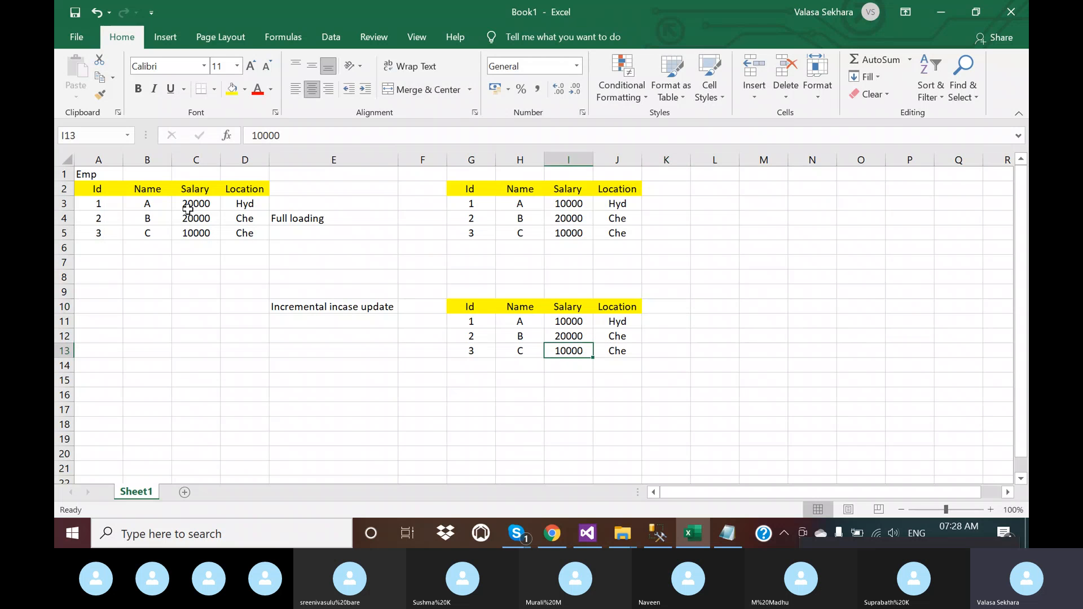
Copy employee 1's Salary from the source Emp table into cell I11 of the incremental update table
left_click(190, 207)
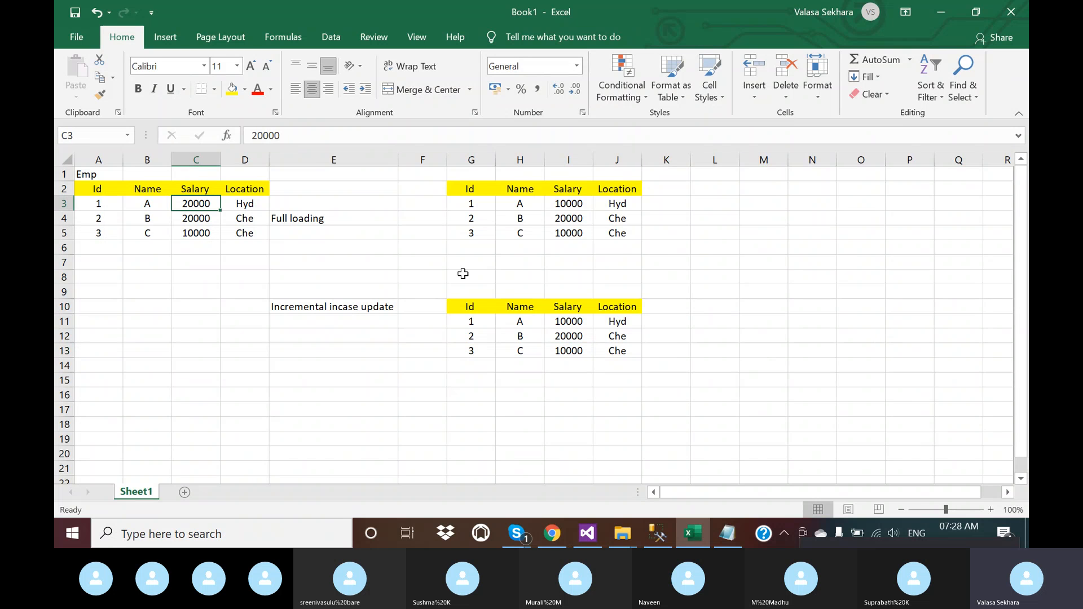
left_click(558, 320)
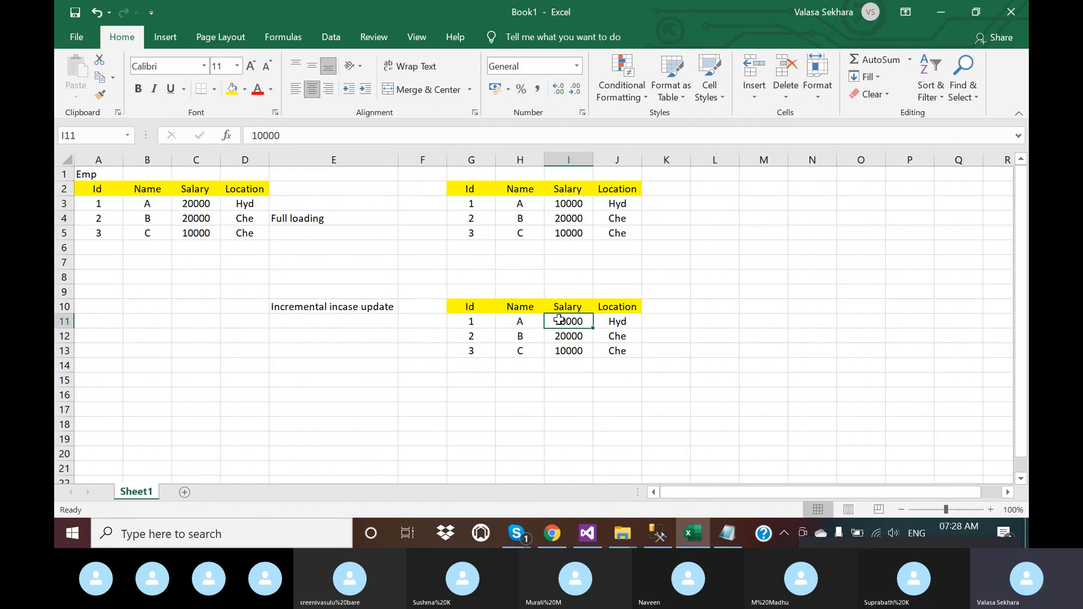
left_click(201, 202)
key("ctrl+c")
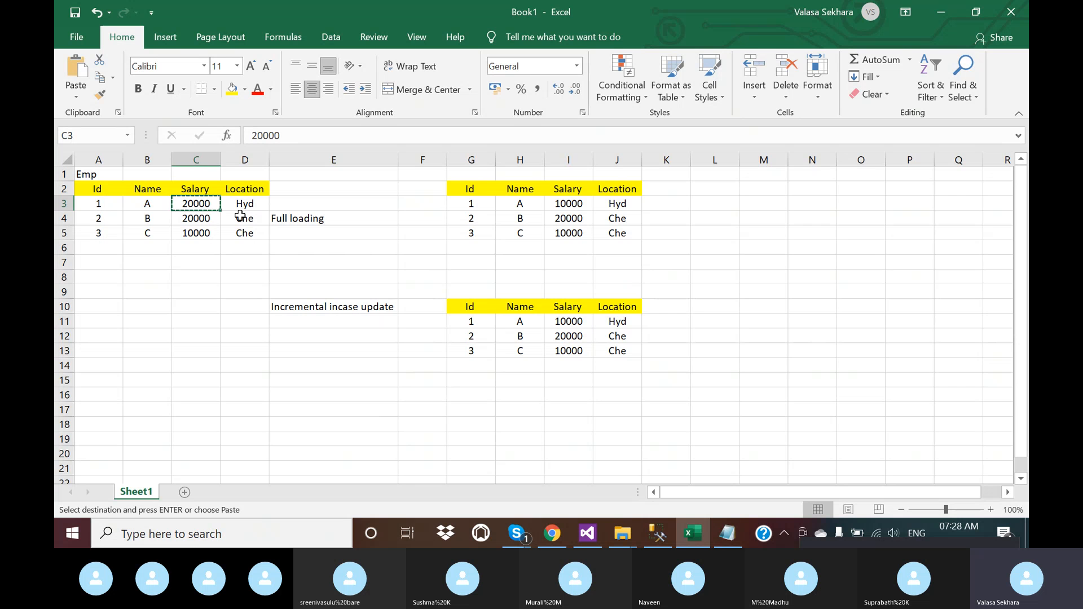
left_click(564, 321)
key("ctrl+v")
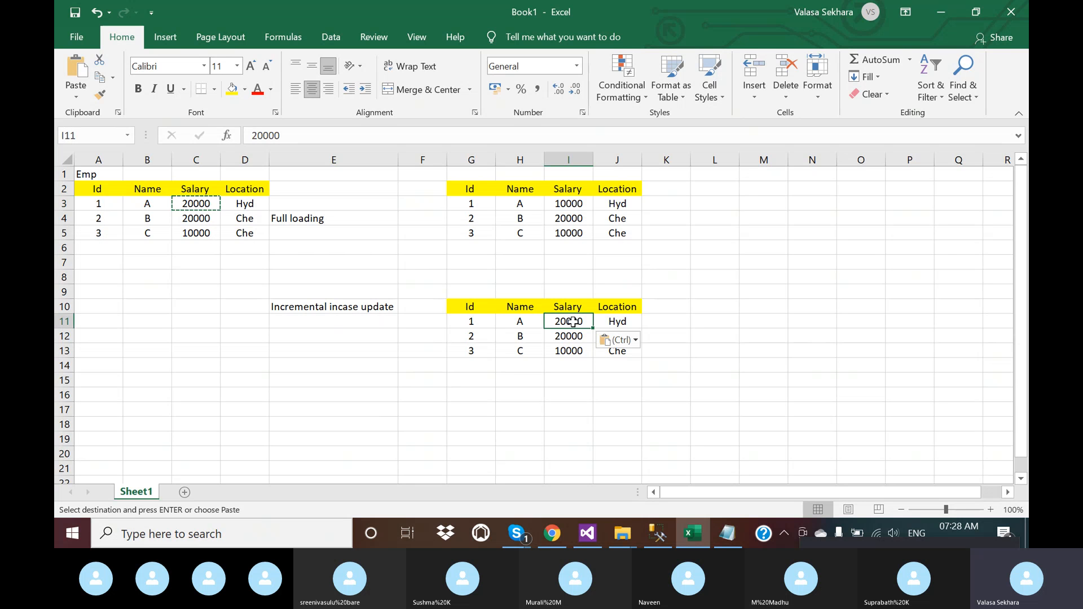
left_click(573, 346)
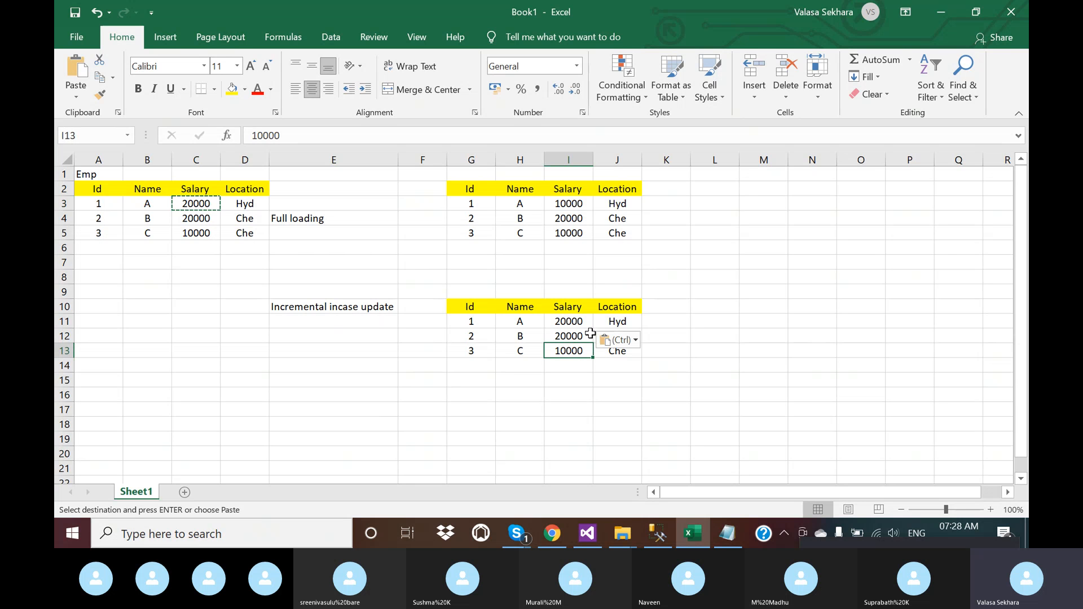
key("Escape")
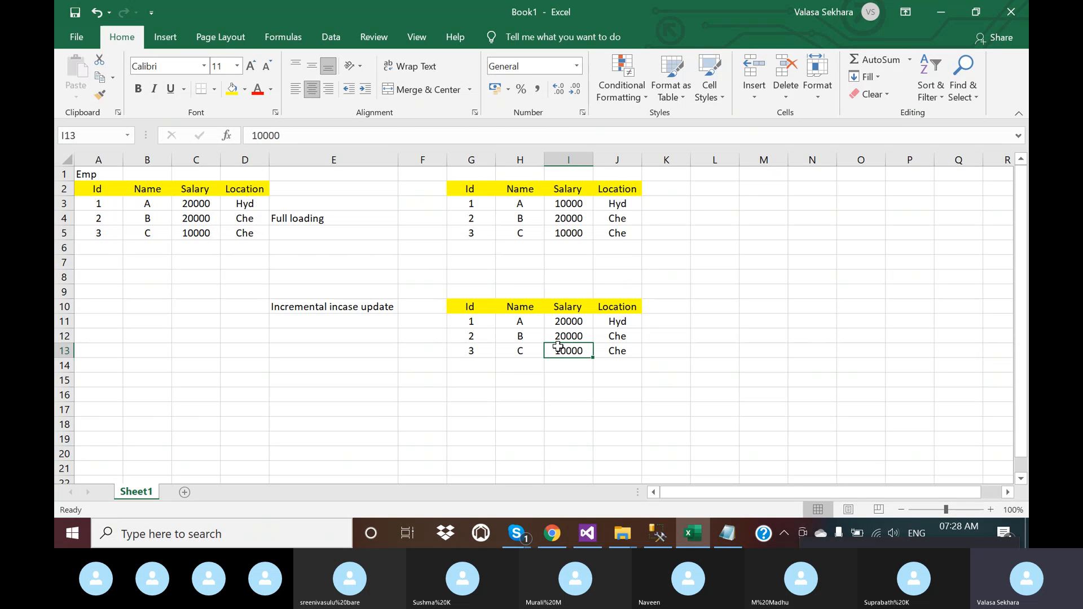
left_click(203, 205)
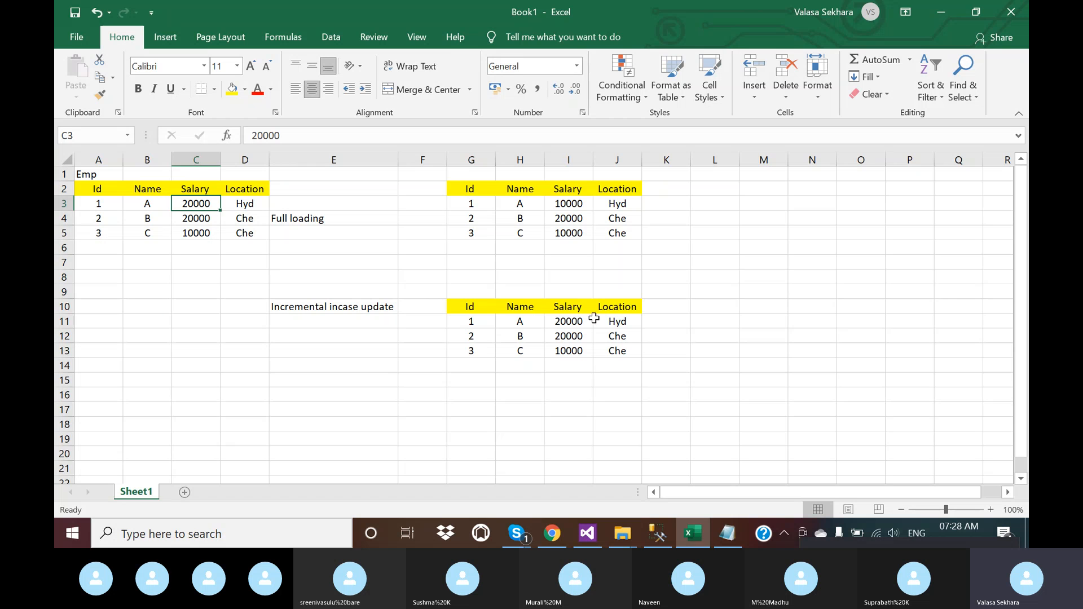
left_click(569, 326)
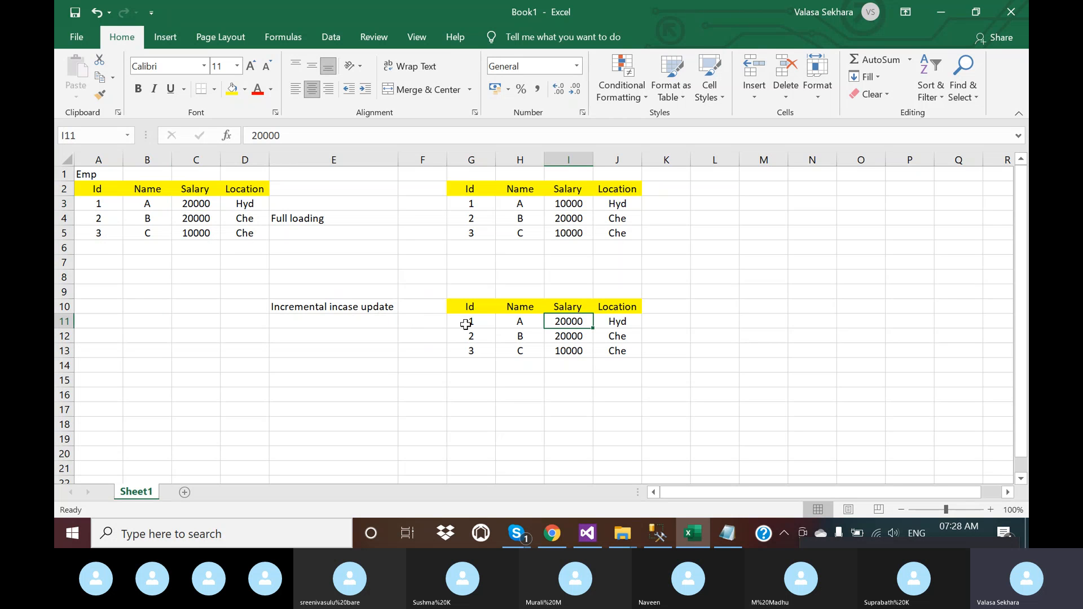
left_click(98, 249)
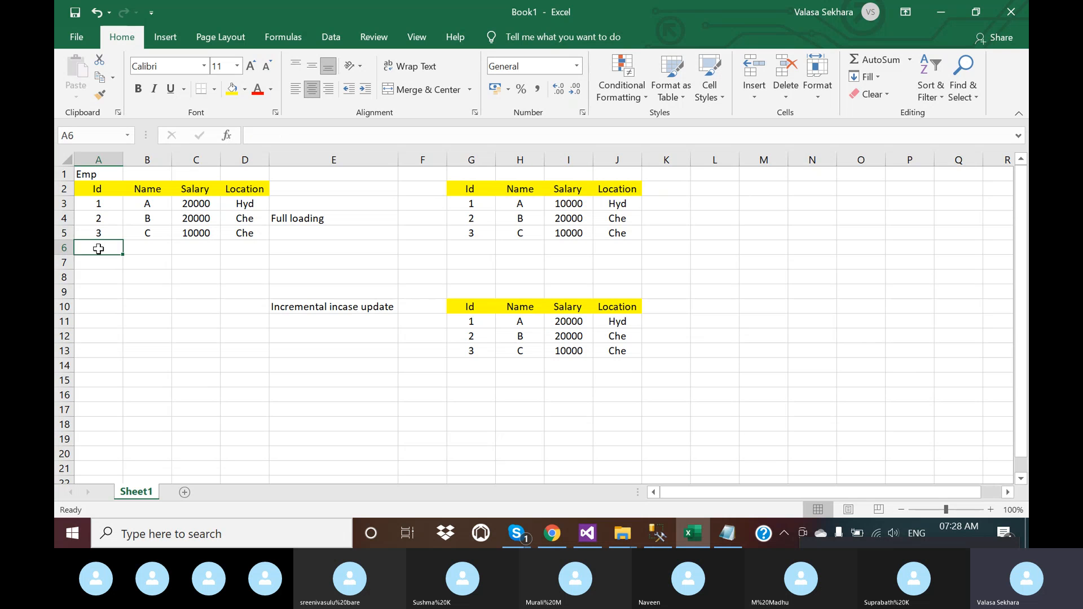
left_click(243, 233)
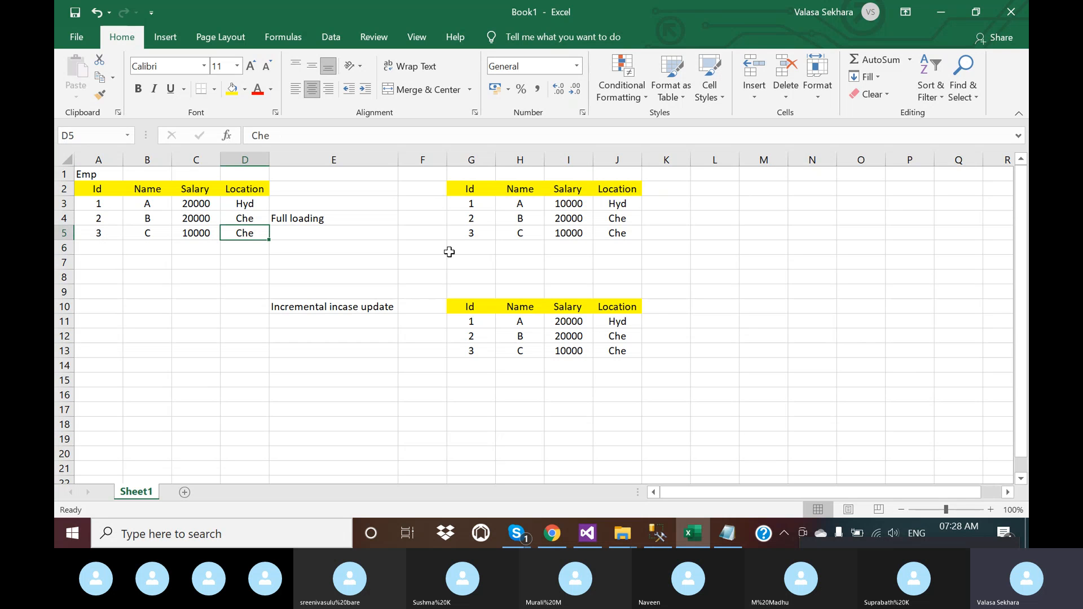
Add the column headers "StartDate" in K10 and "EndDate" in L10 to the incremental update table
left_click(658, 306)
type("St")
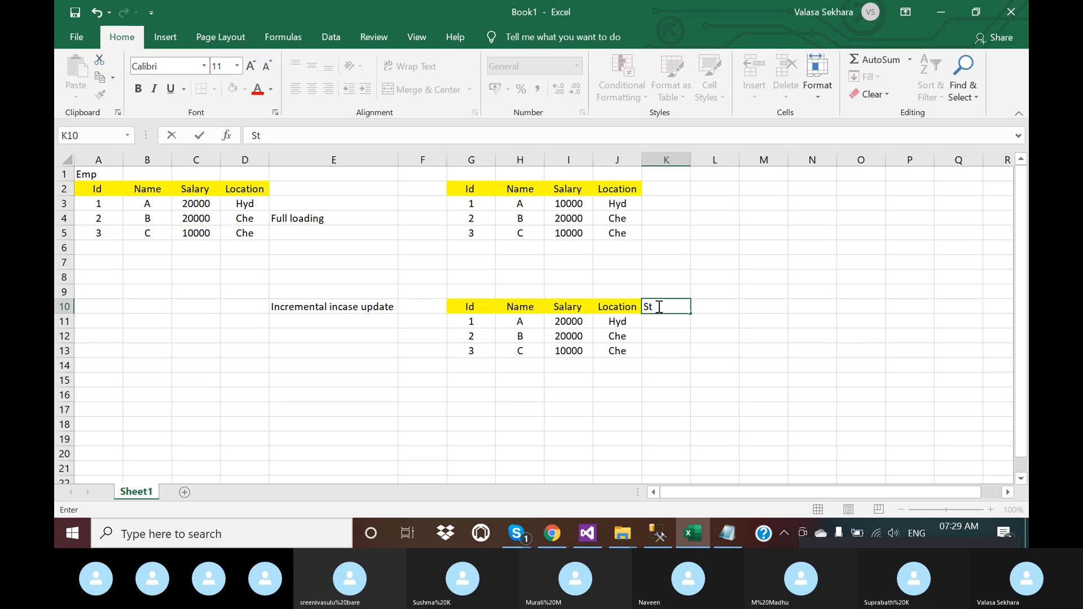
type("artDate")
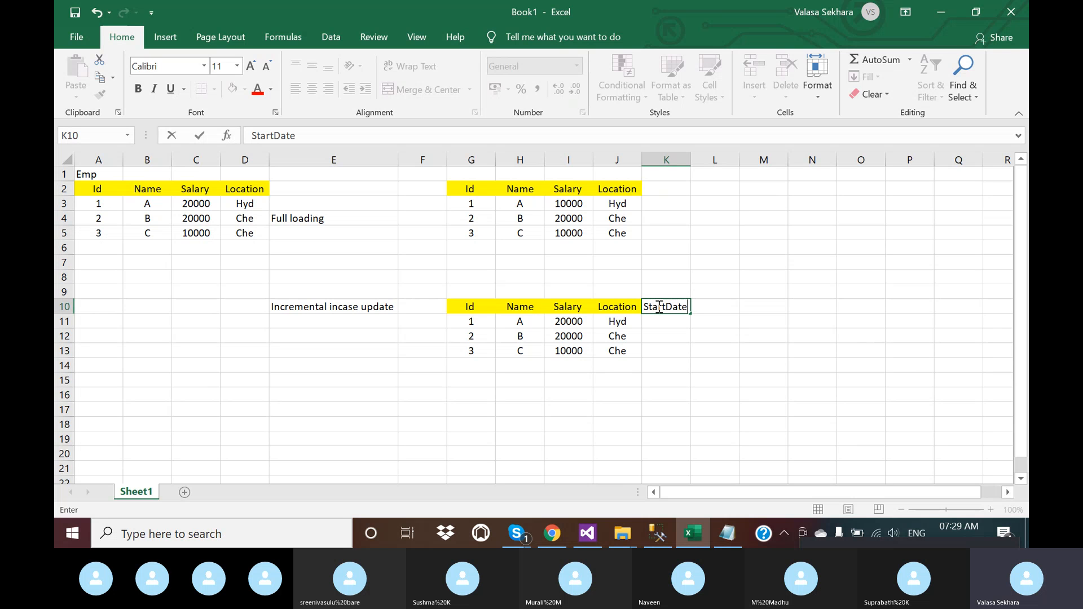
key("Tab")
type("End")
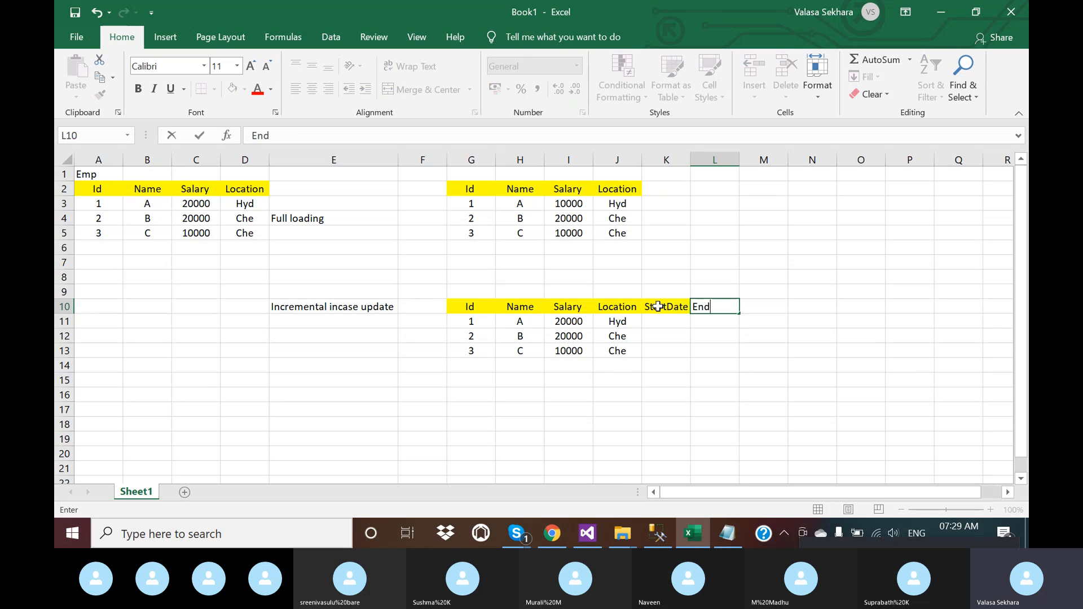
type("Date")
key("Return")
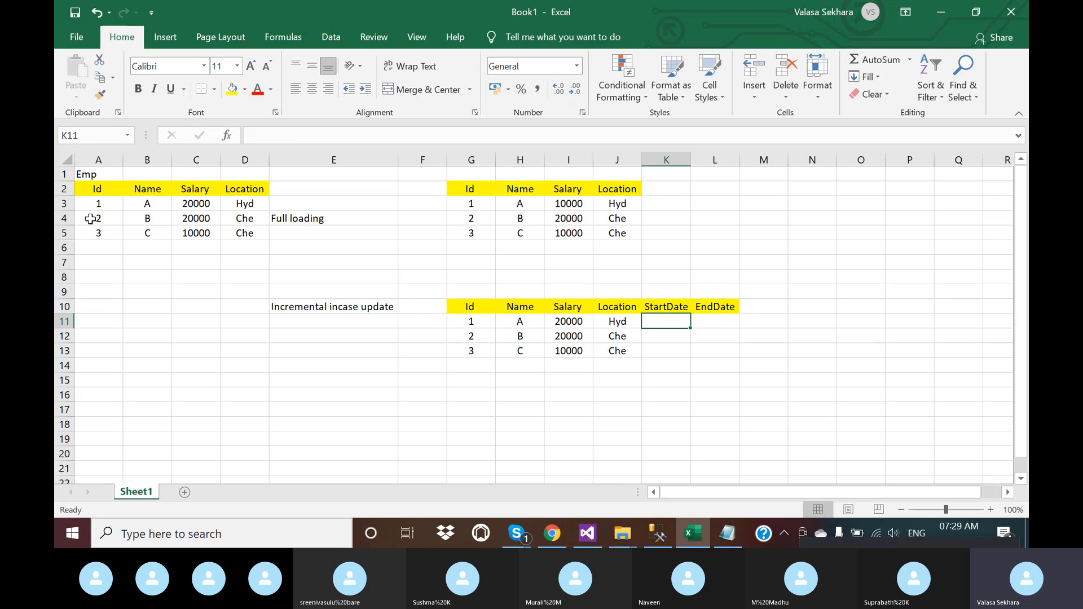
Set the Location of employee 2 in the source Emp table to Pune
left_click_drag(96, 218, 241, 224)
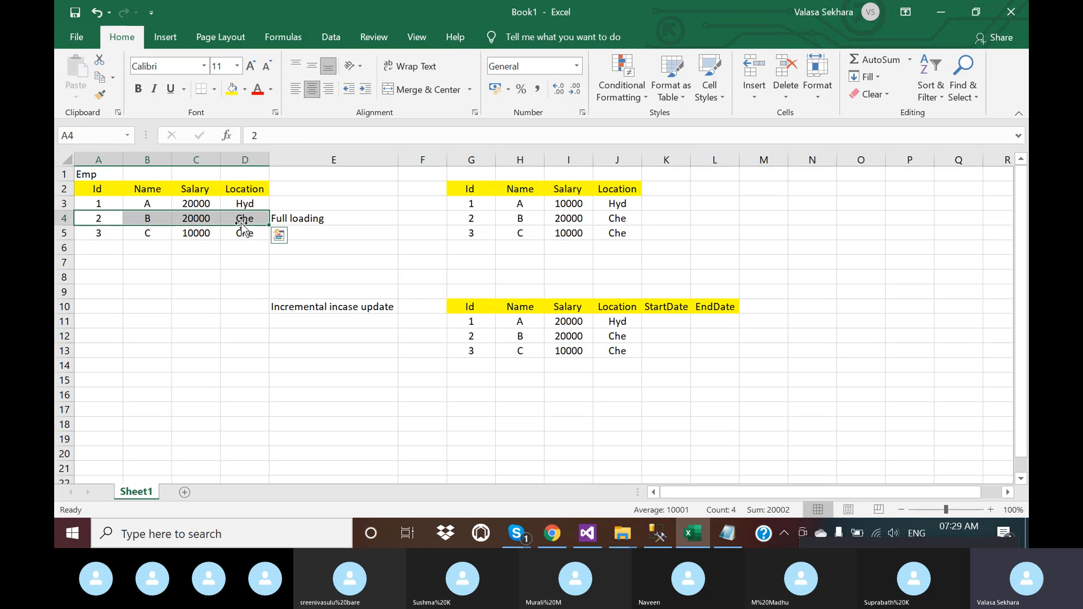
left_click(245, 220)
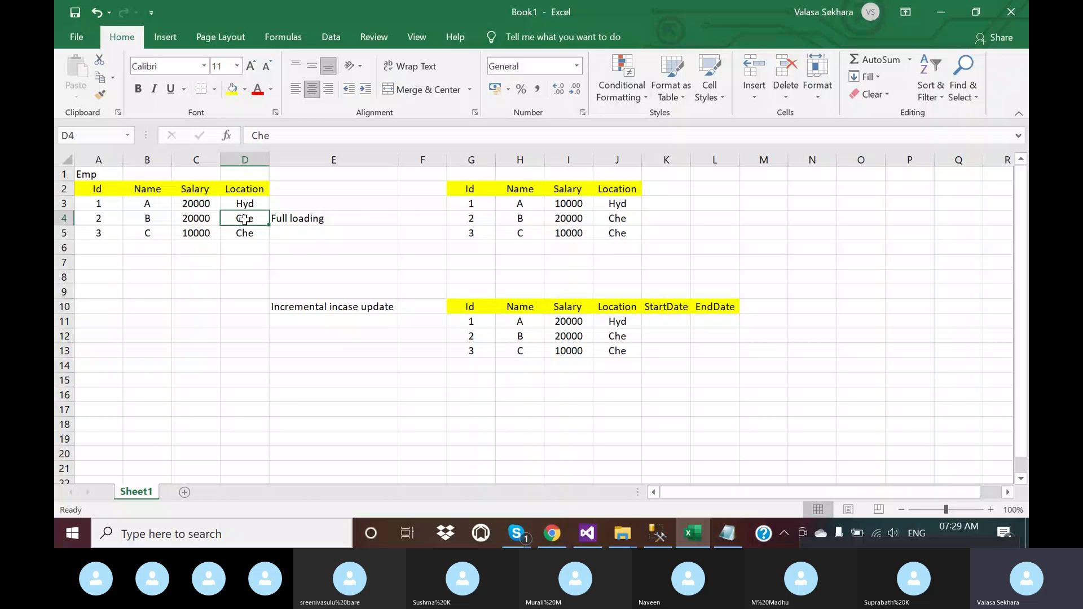
type("Pune")
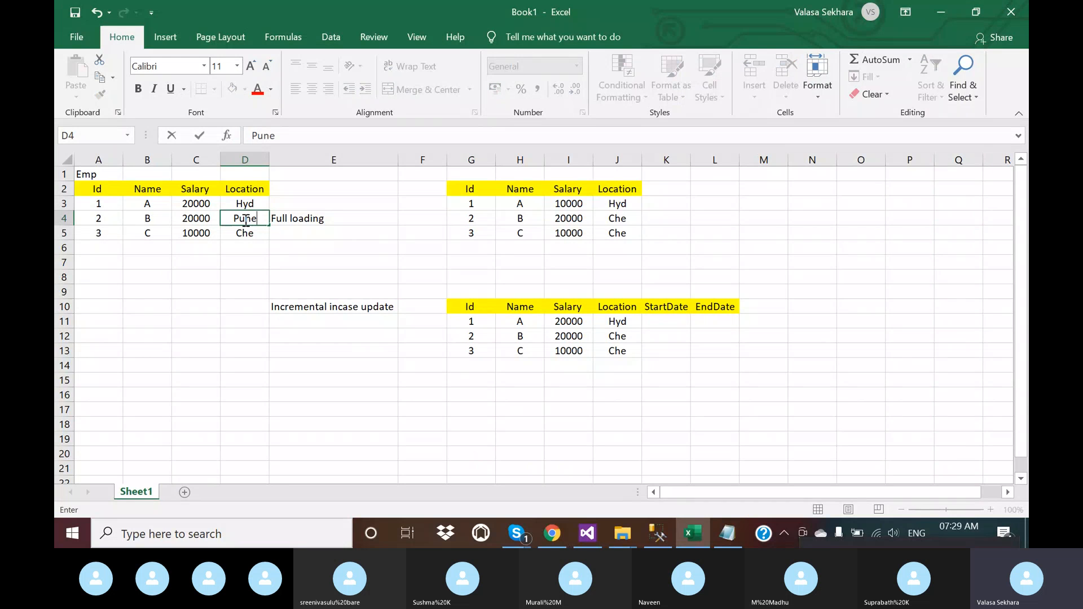
left_click(244, 307)
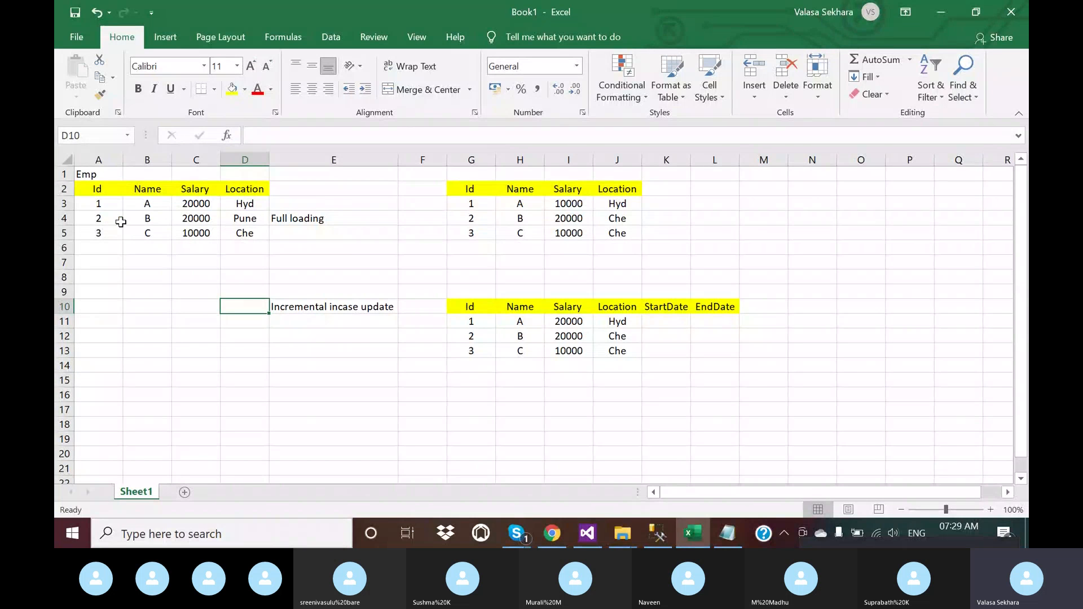
left_click(94, 220)
left_click_drag(93, 220, 256, 226)
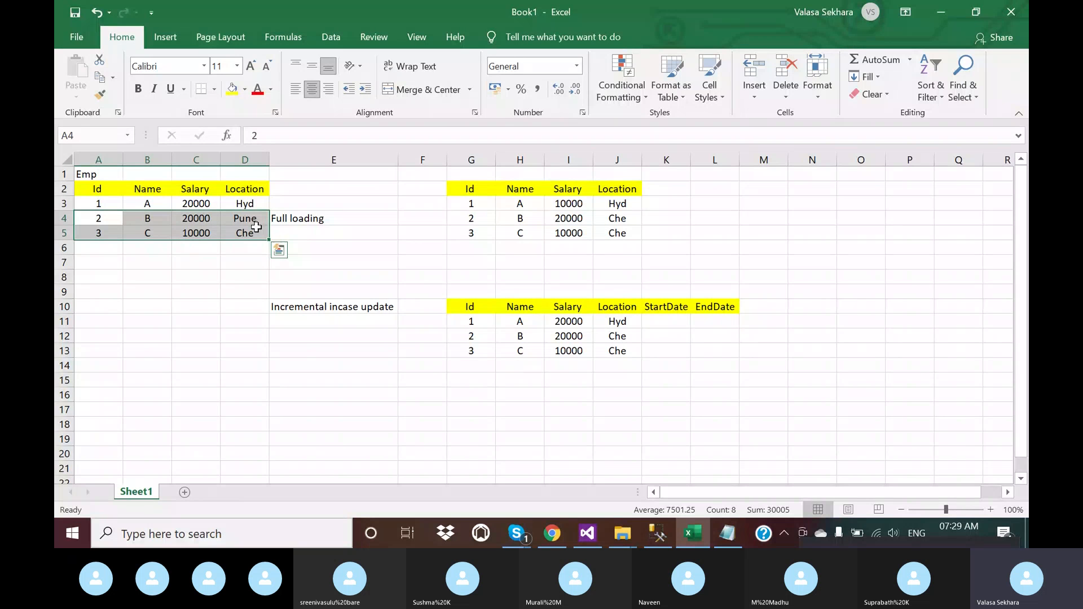
Enter 24-11-2019 as the StartDate in K11 and fill the consecutive dates down to K13
left_click(661, 337)
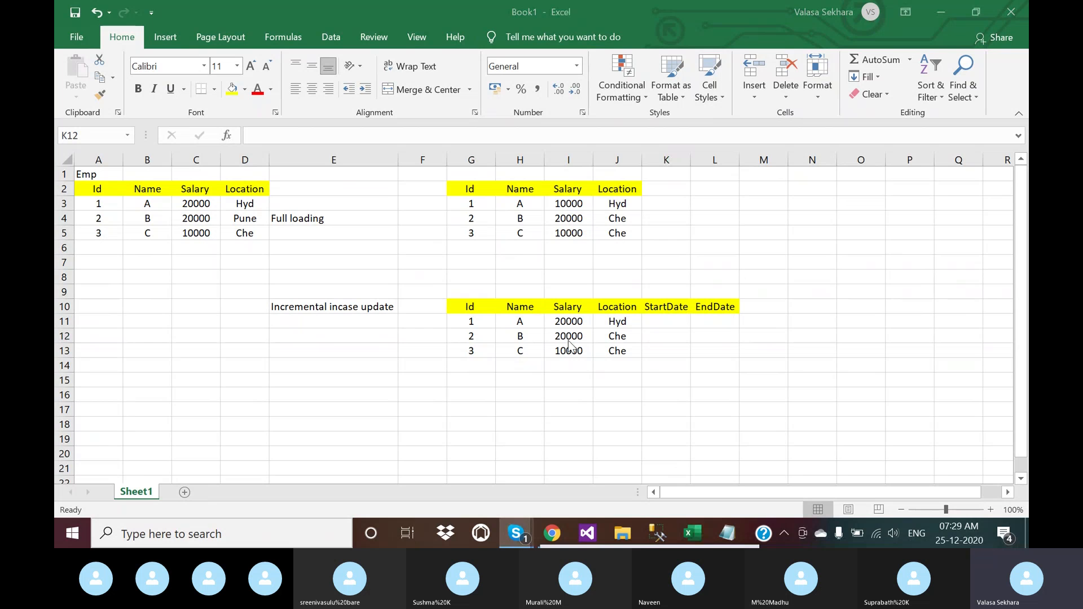
left_click(657, 321)
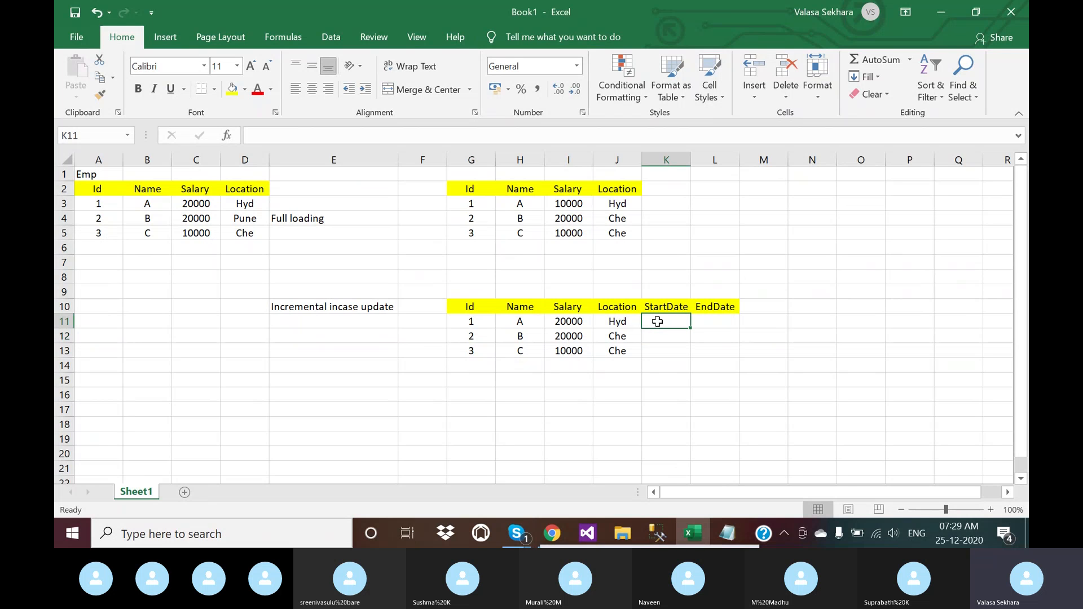
type("2")
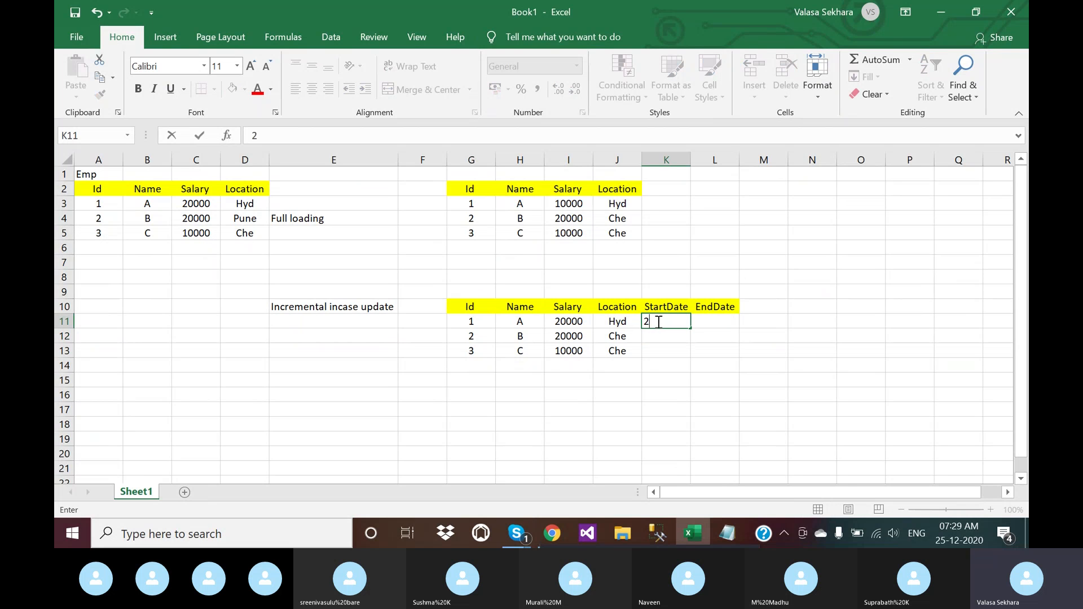
type("4-11")
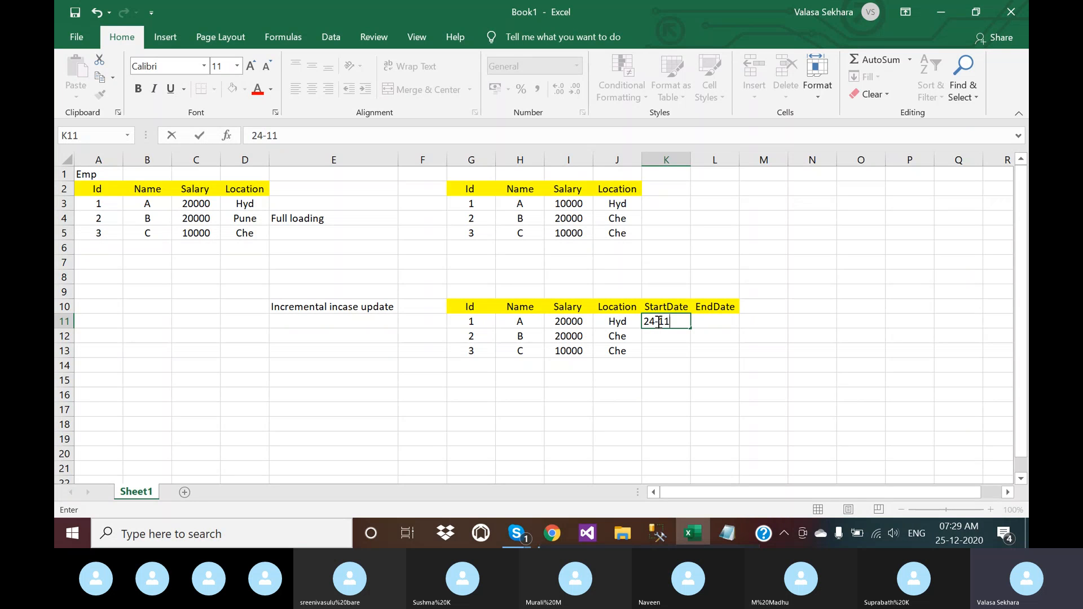
type("-2")
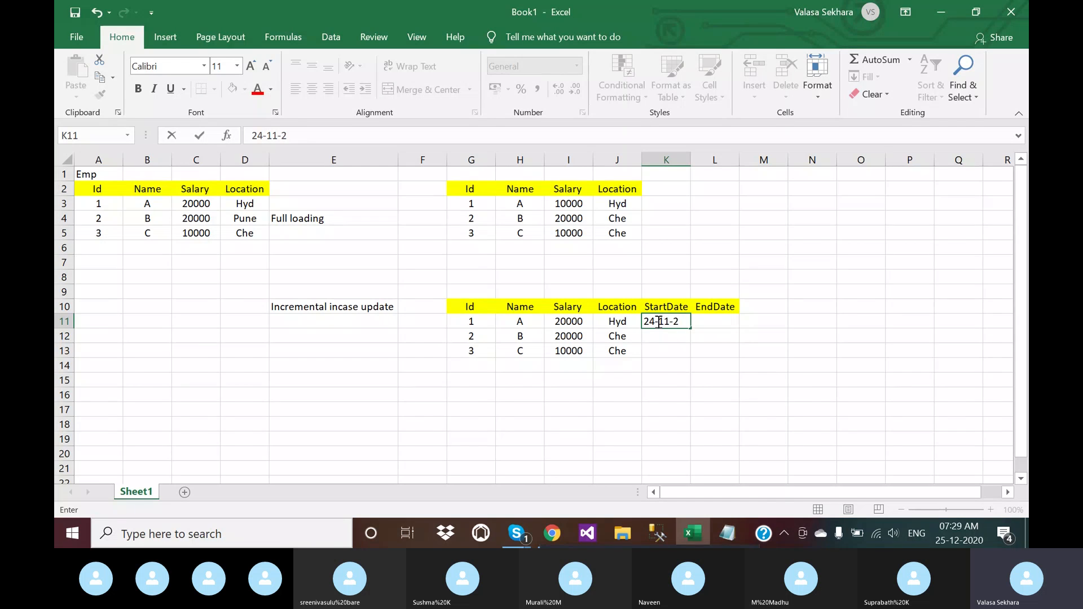
type("019")
key("Return")
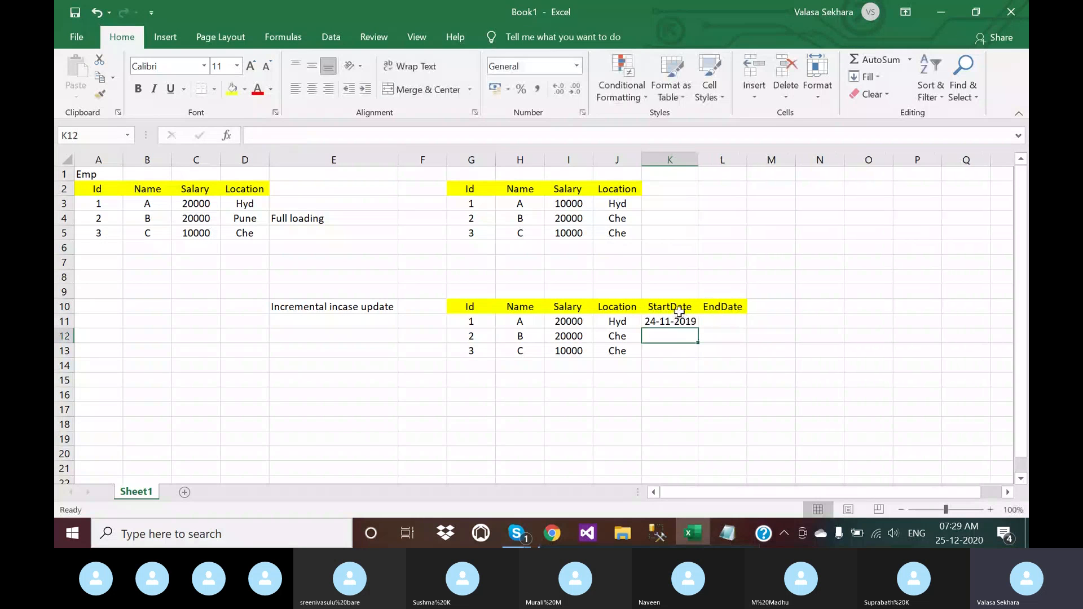
left_click(691, 321)
left_click_drag(698, 330, 697, 356)
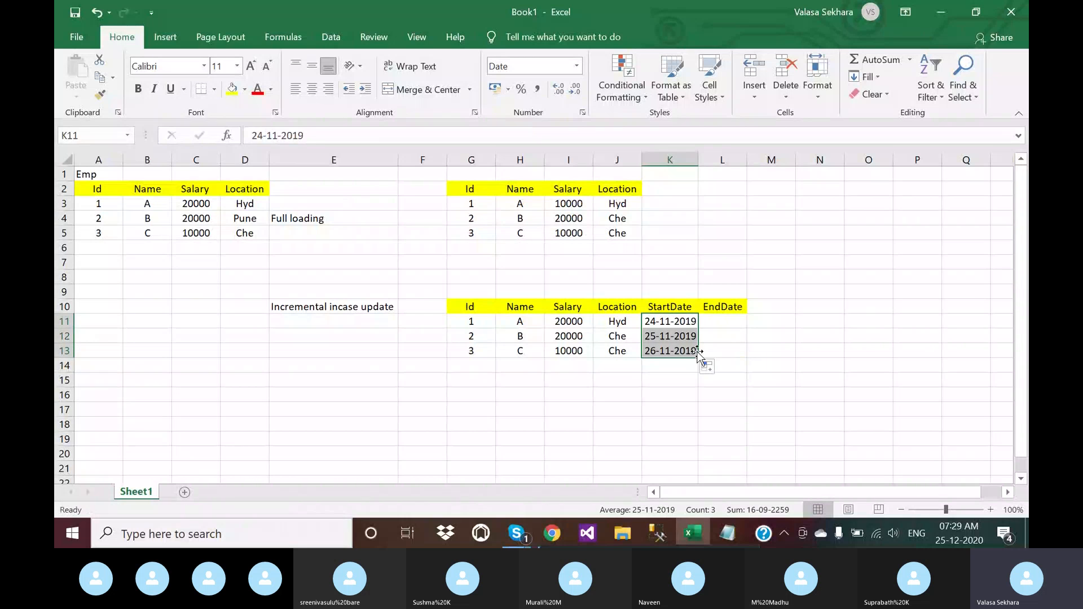
left_click(671, 381)
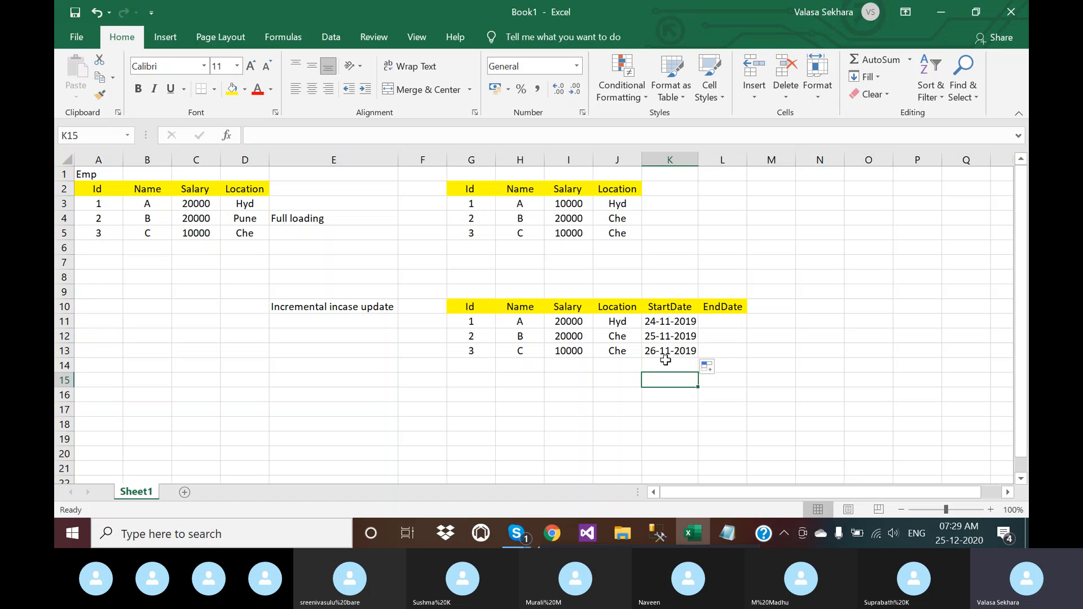
Enter NULL as the EndDate for the three records in L11:L13
left_click(709, 320)
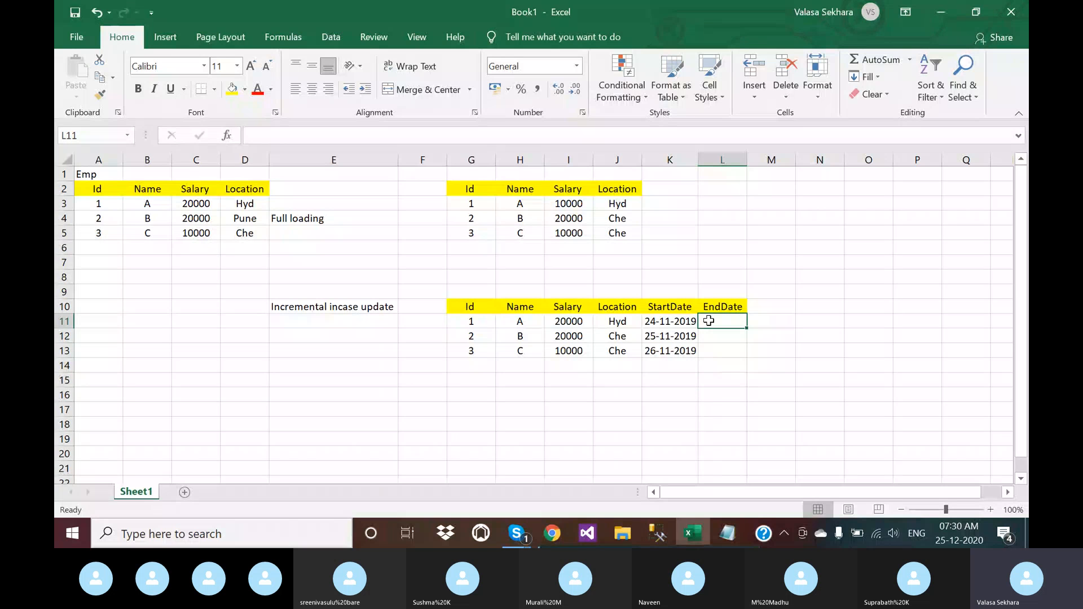
type("NULL")
key("Return")
type("NULL")
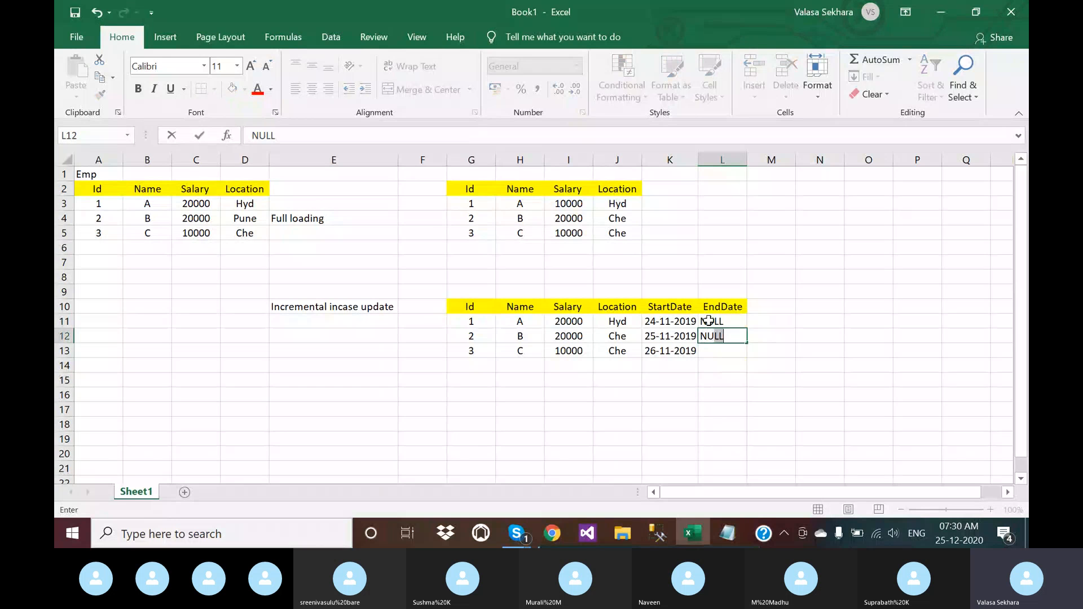
key("Return")
type("NULL")
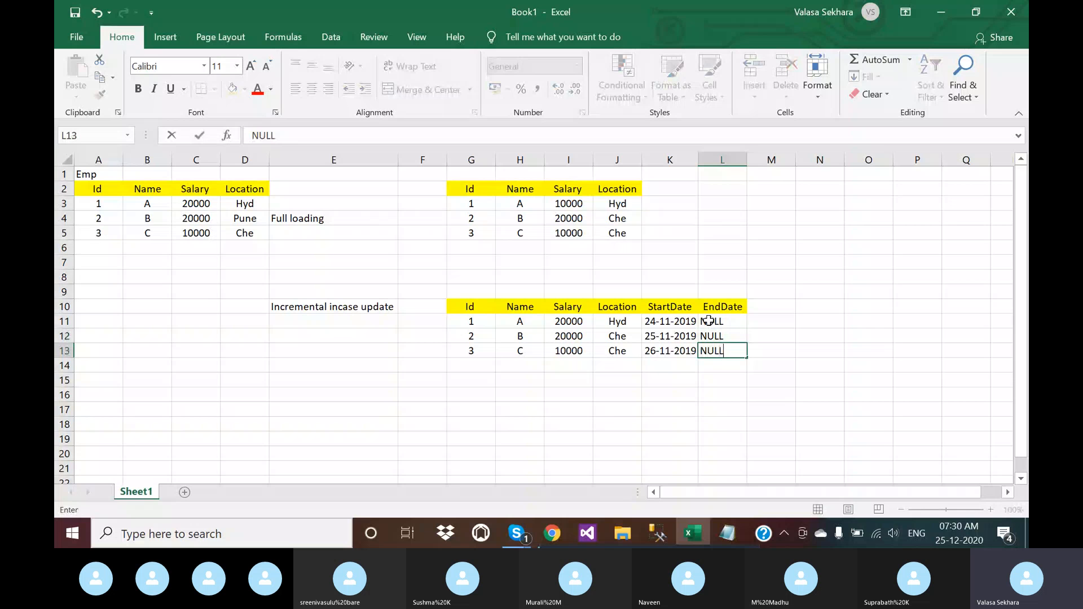
key("Return")
left_click(685, 376)
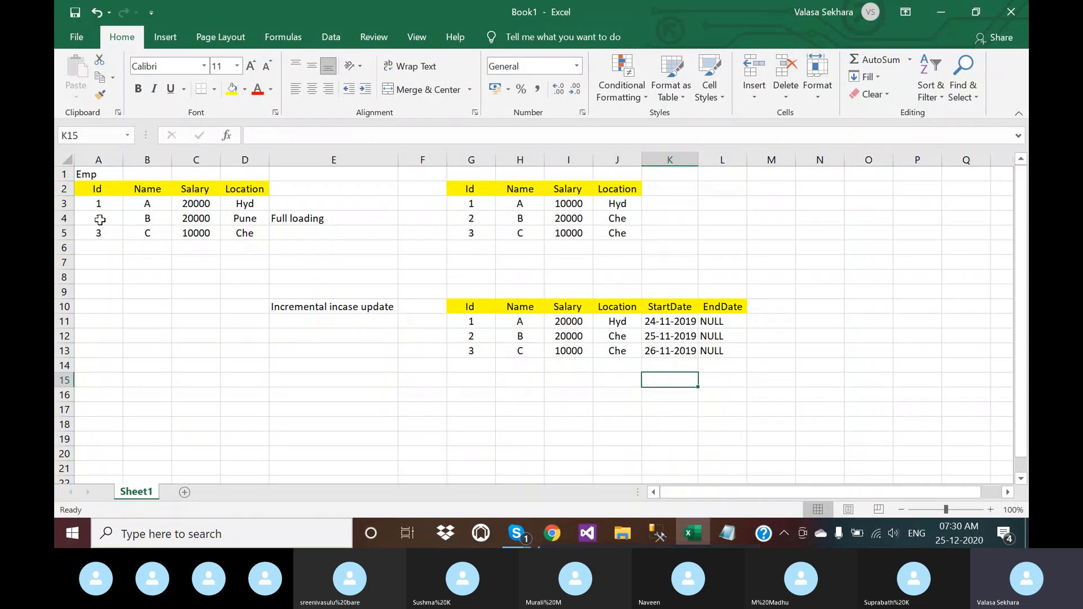
Copy employee 2's record from A4:D4 of the source table into a new row starting at G14
left_click_drag(100, 219, 248, 223)
left_click(225, 266)
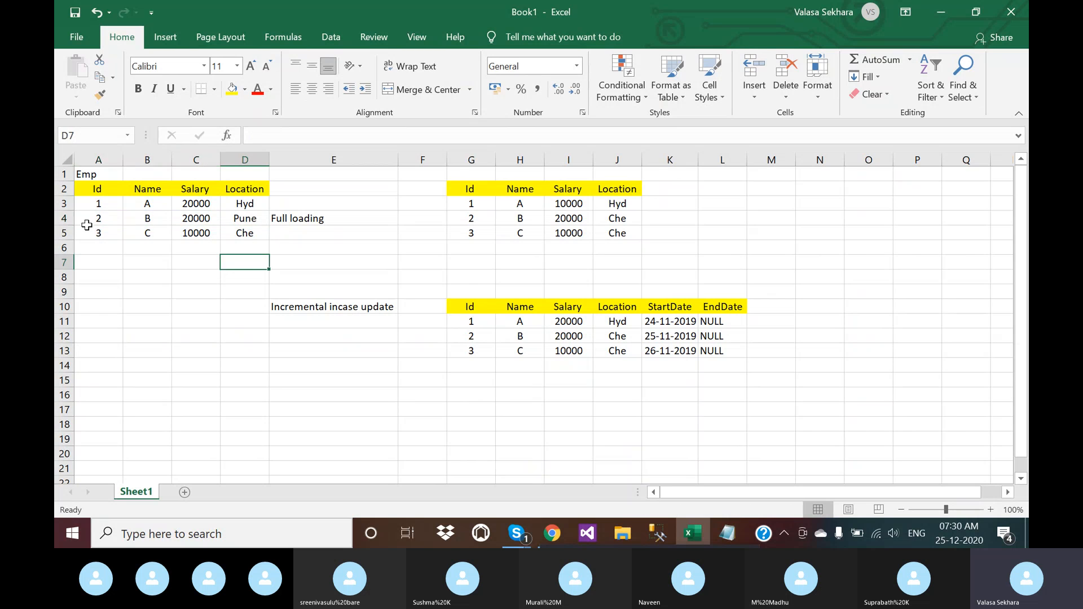
left_click_drag(93, 219, 240, 221)
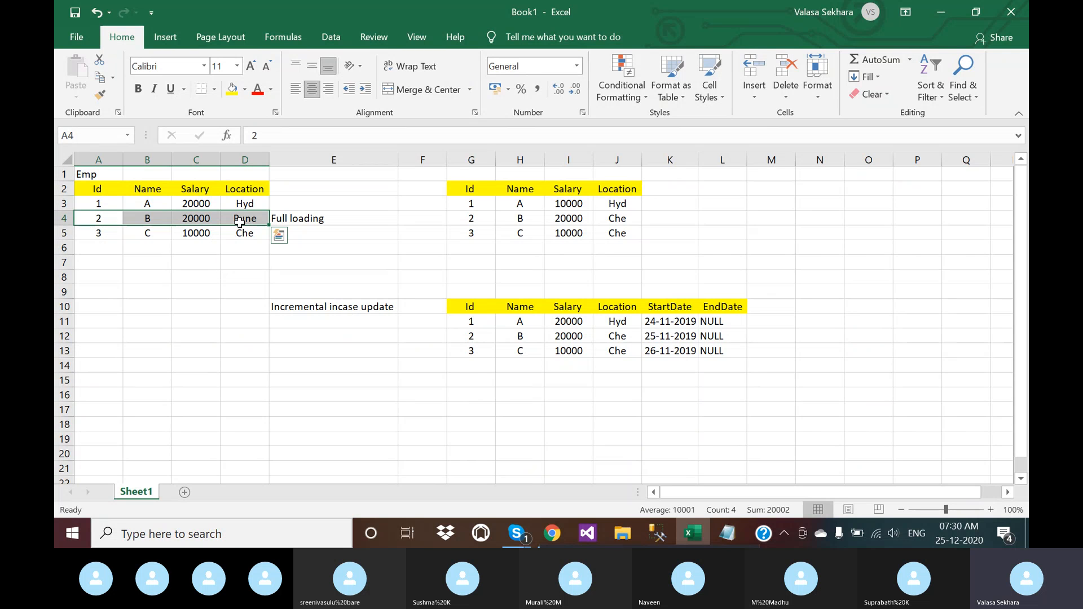
key("ctrl+c")
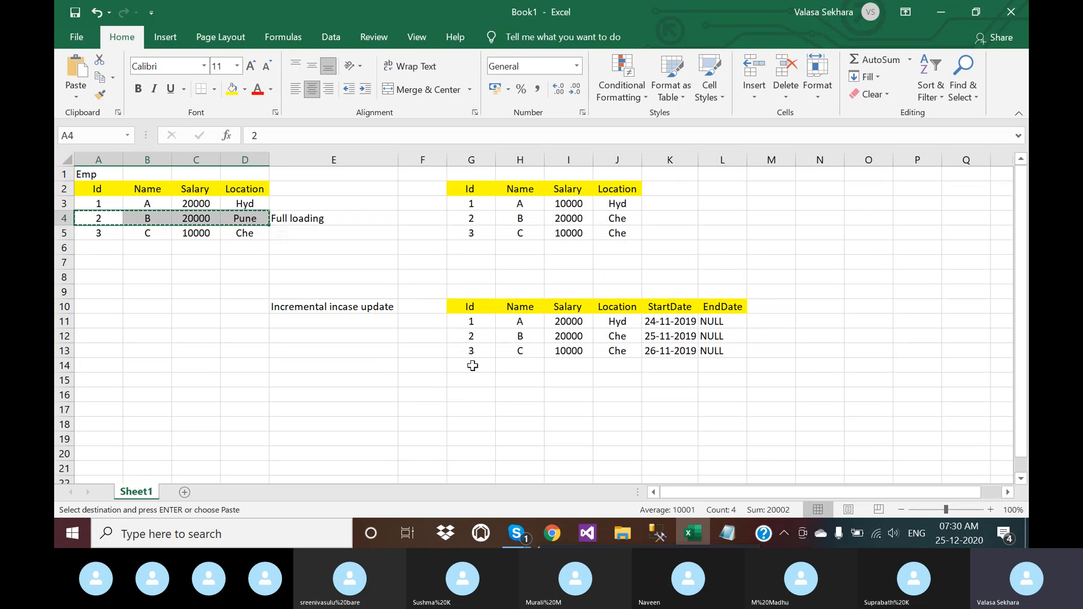
left_click(473, 365)
key("ctrl+v")
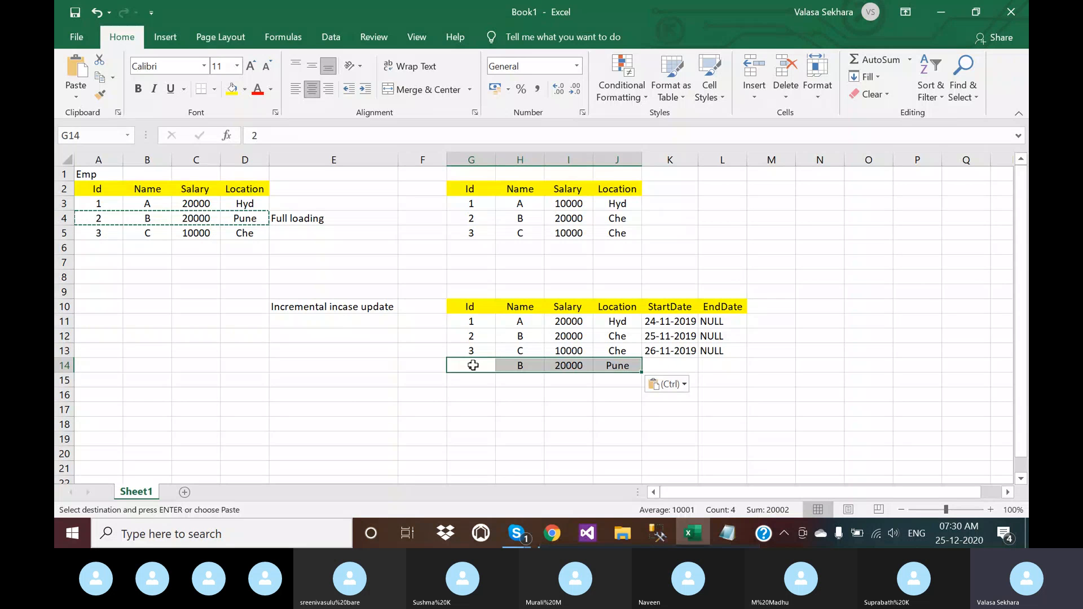
Enter 25-12-2020 as the StartDate in K14 for employee 2's new Pune record
left_click(654, 363)
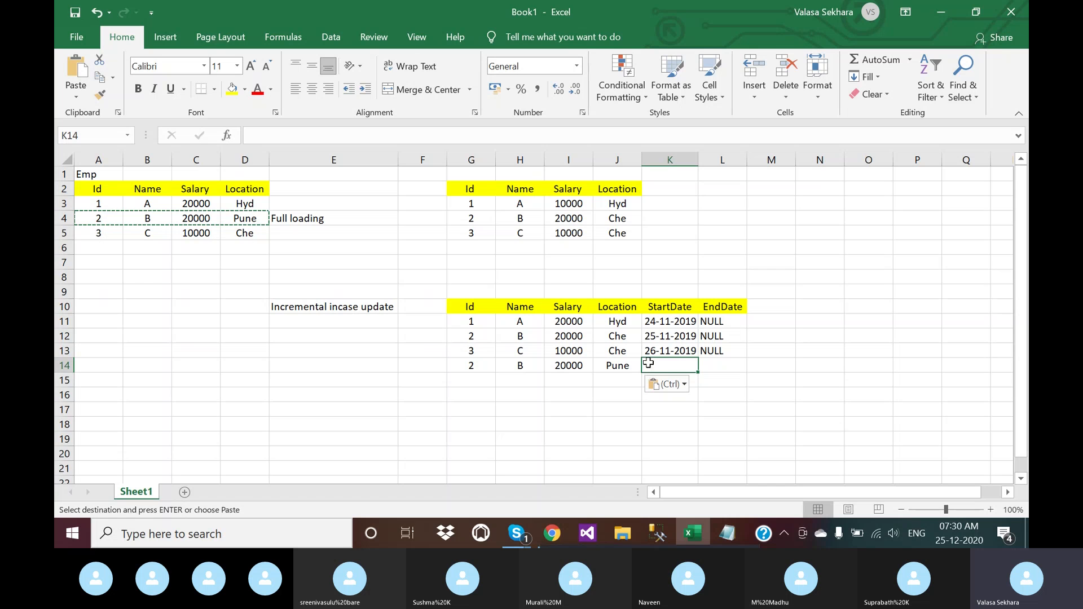
type("2")
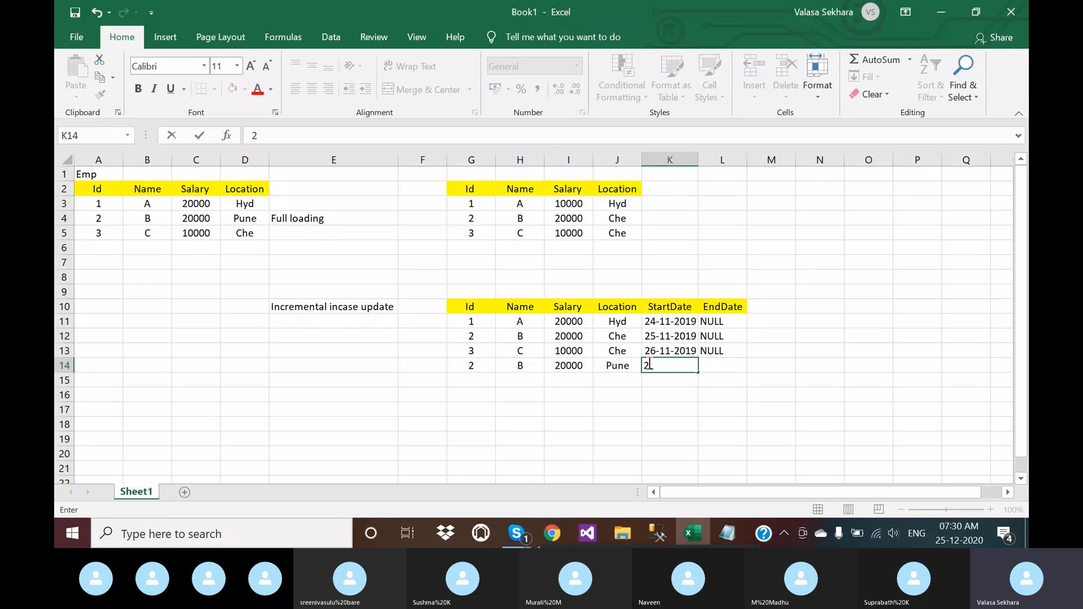
type("5-12-220")
key("BackSpace")
key("BackSpace")
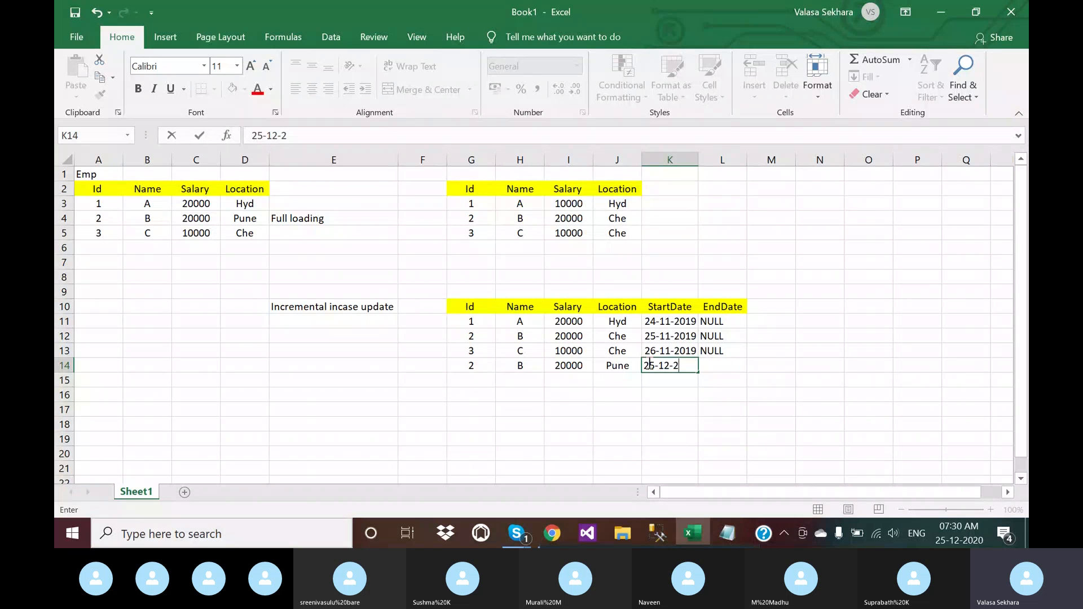
type("020")
key("Tab")
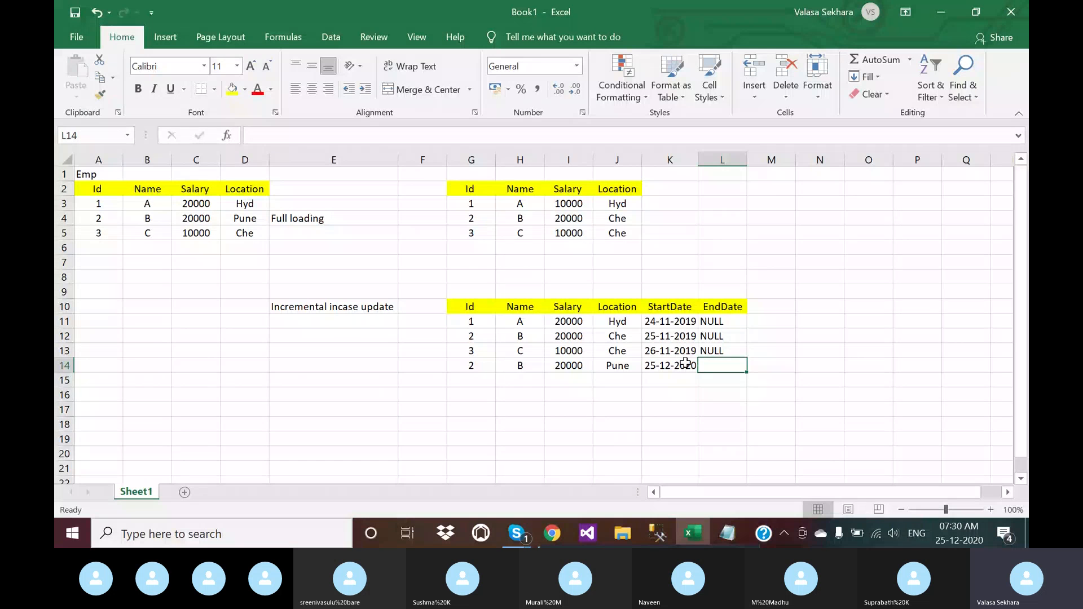
left_click(677, 367)
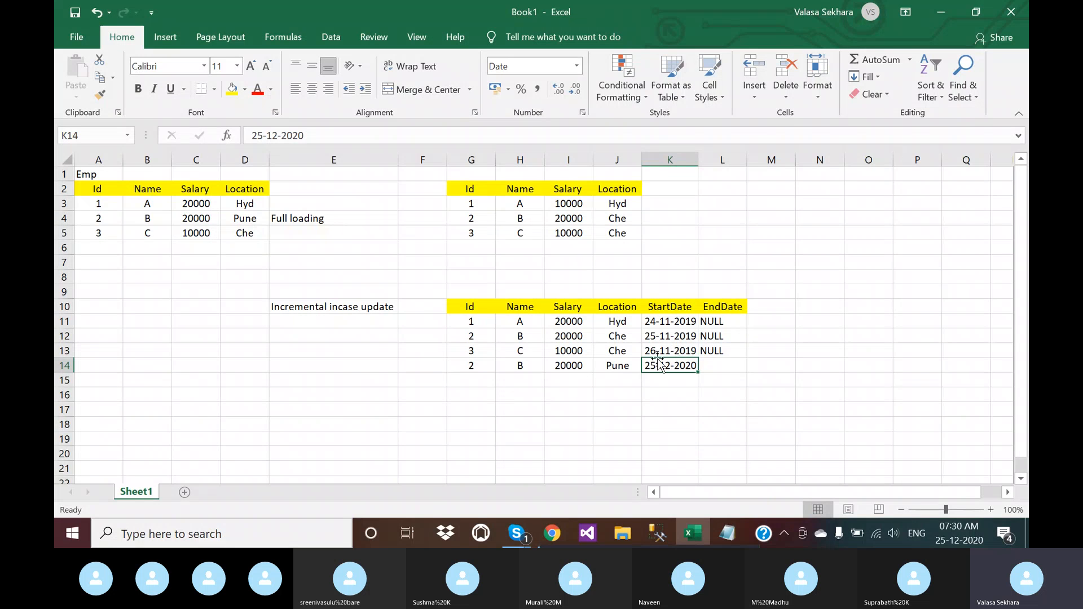
Copy the new record's StartDate from K14 into L12 as the EndDate of employee 2's old Che record
left_click(708, 339)
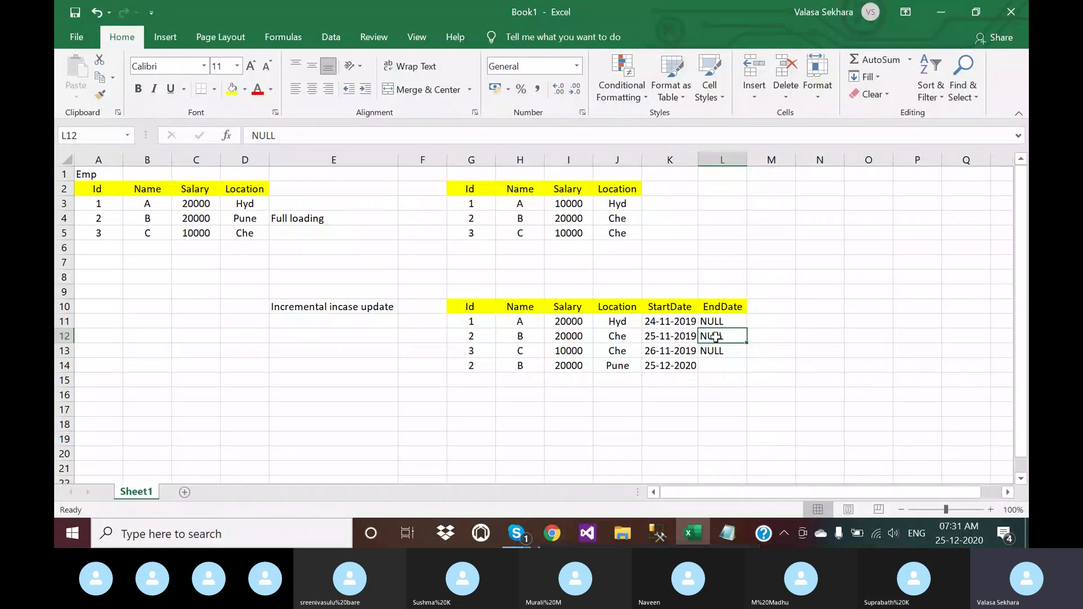
left_click(682, 367)
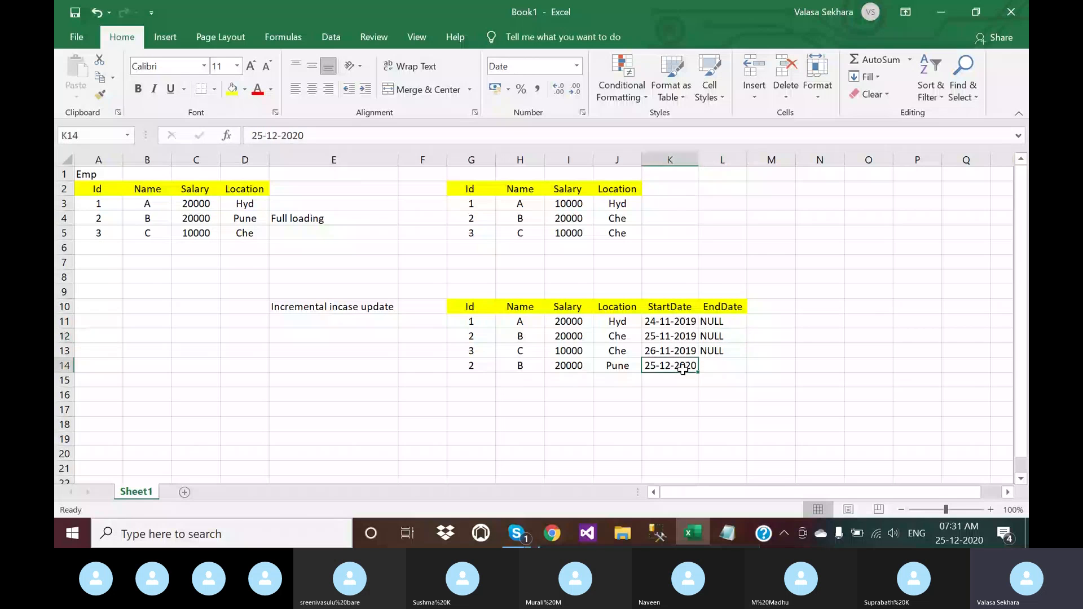
key("ctrl+c")
left_click(731, 339)
key("ctrl+v")
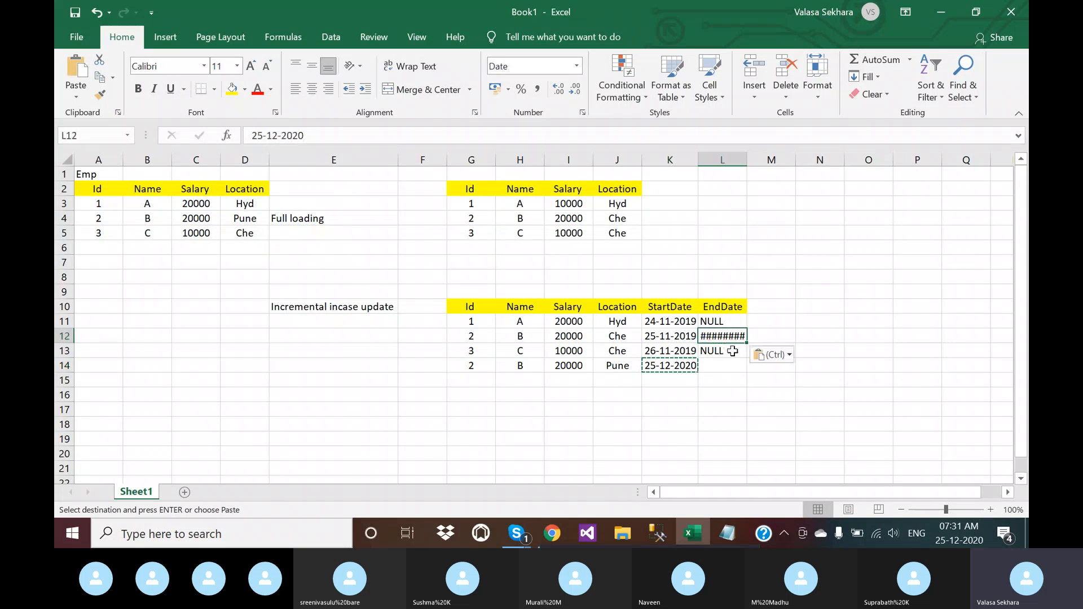
Auto-fit the width of the EndDate column L to its contents and clear the copy selection
left_click(740, 308)
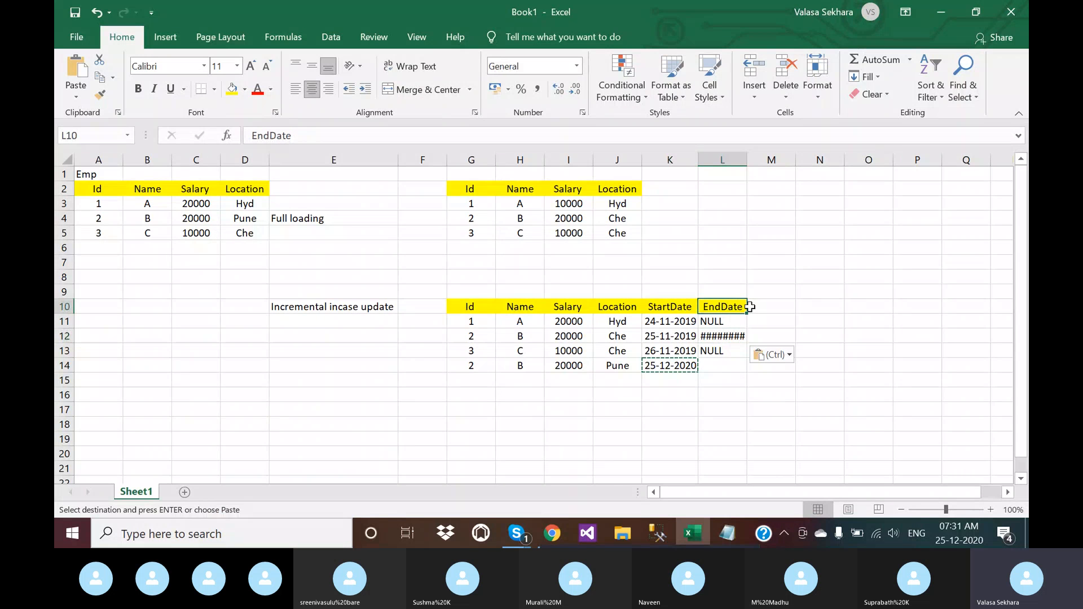
left_click(759, 336)
left_click(736, 306)
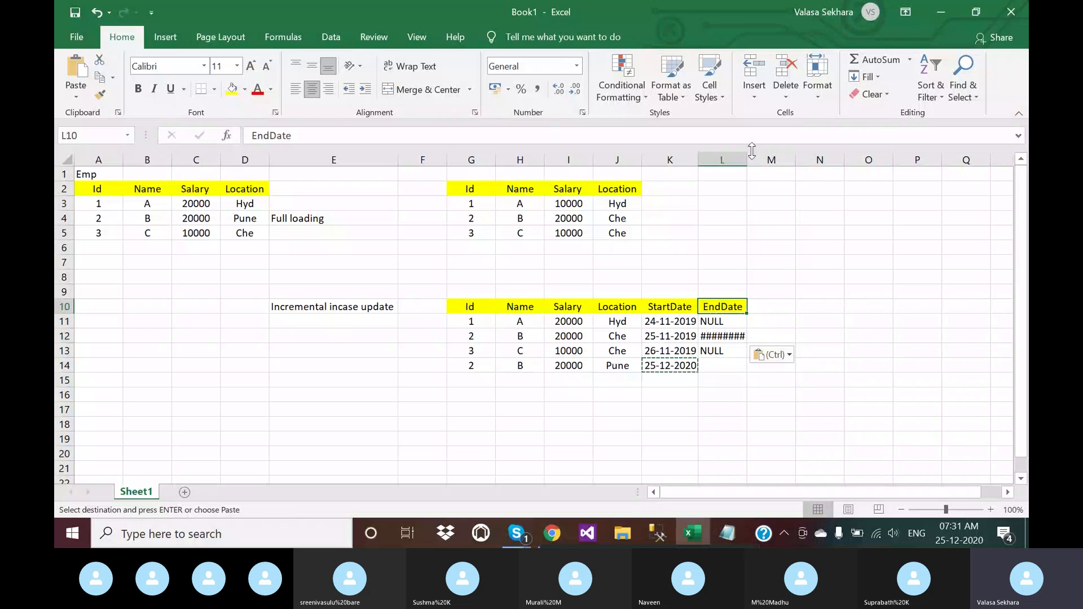
double_click(752, 150)
left_click(822, 382)
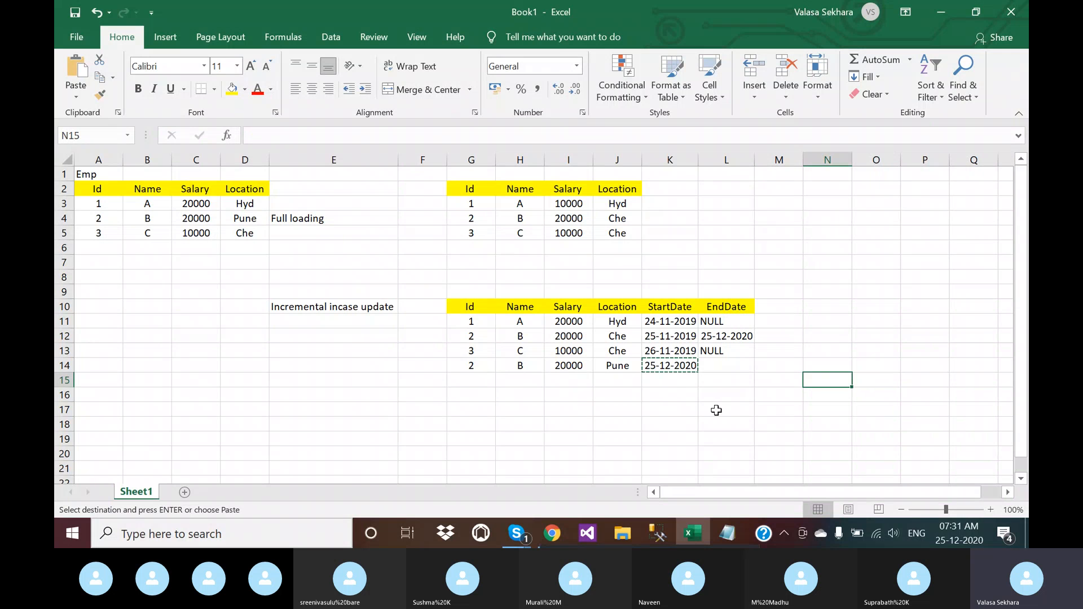
key("Escape")
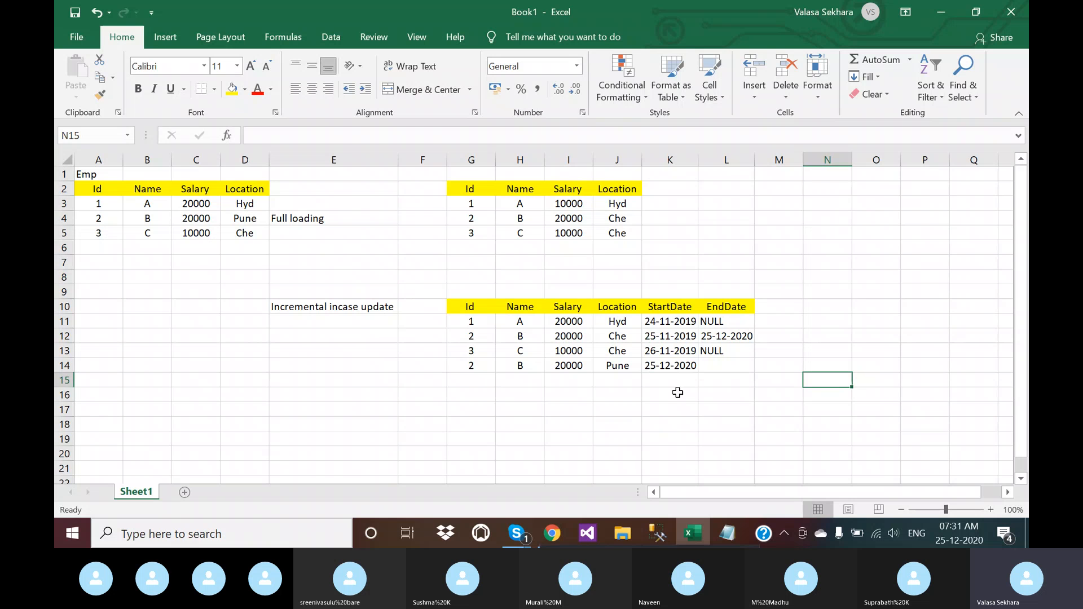
Enter NULL as the EndDate in L14 for employee 2's new Pune record
double_click(717, 366)
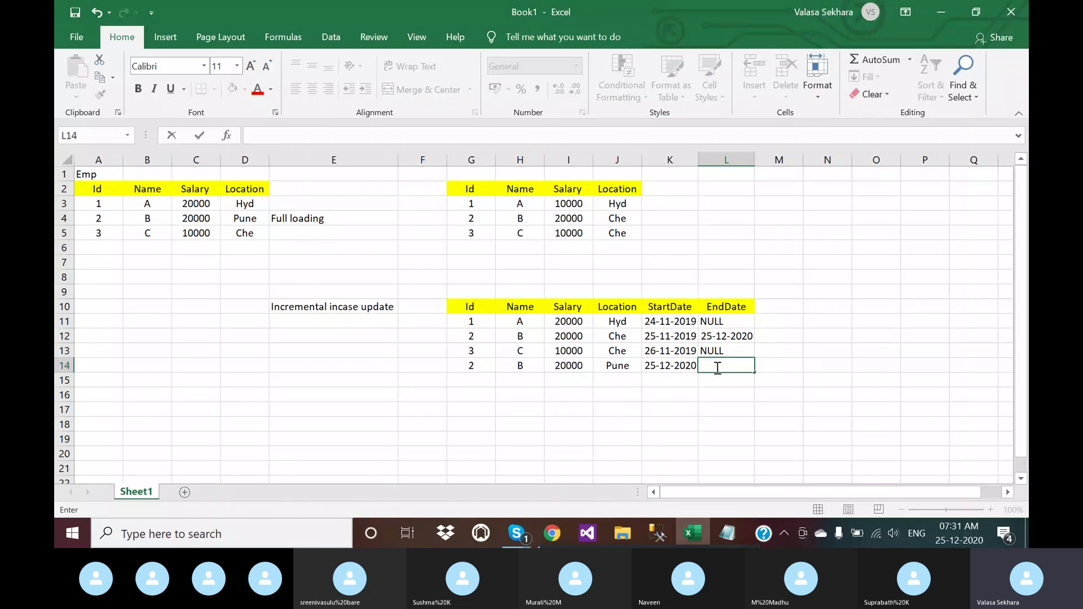
type("NULL")
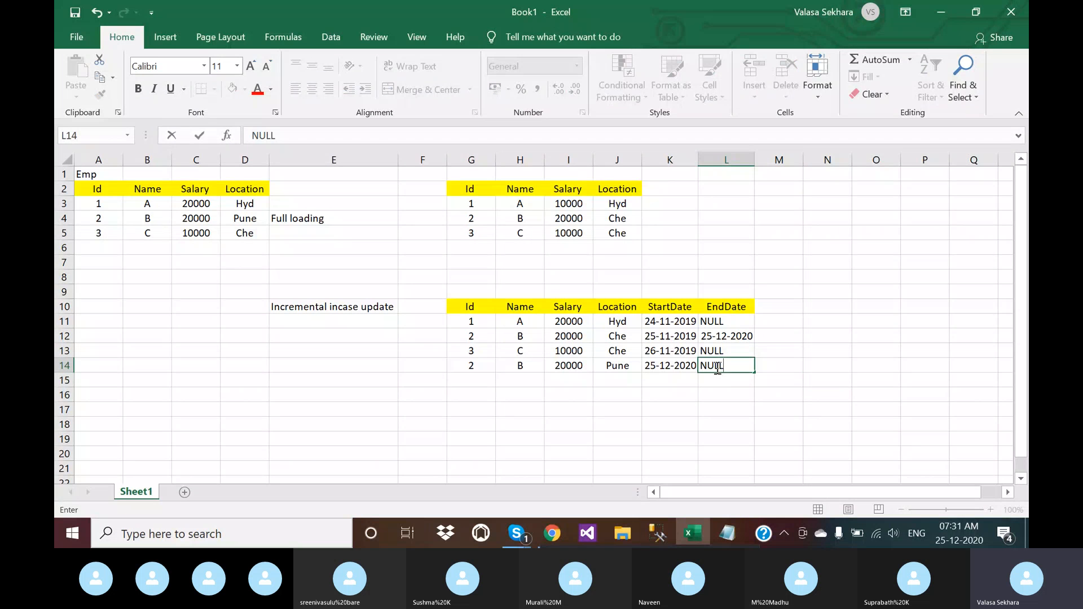
key("Return")
left_click(716, 370)
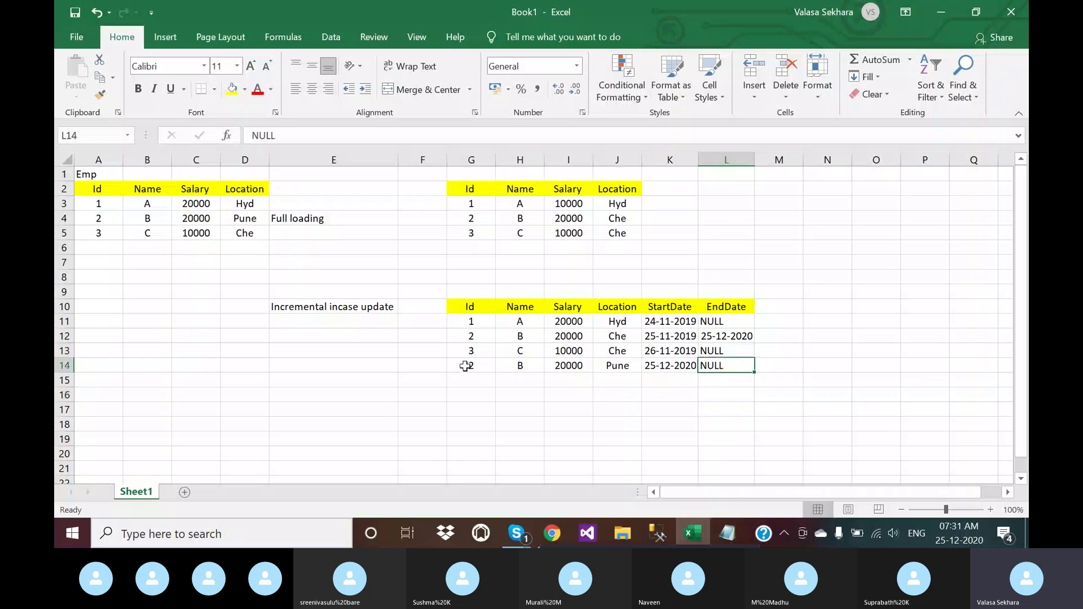
Examine the Location, StartDate and EndDate values of the two Id 2 records in the incremental target table
left_click_drag(465, 367, 713, 367)
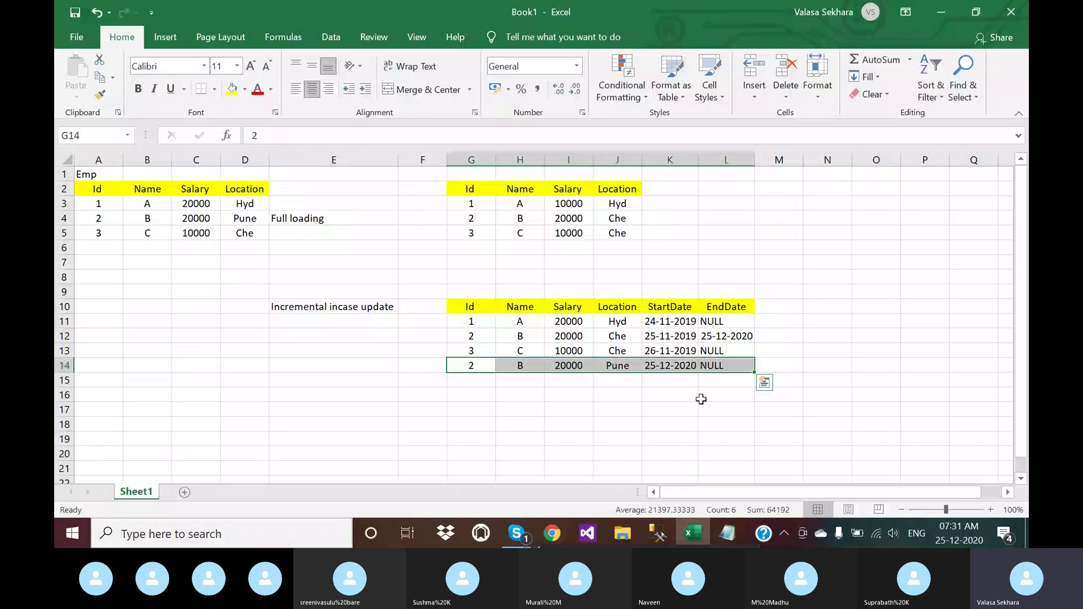
left_click(701, 399)
left_click(621, 368)
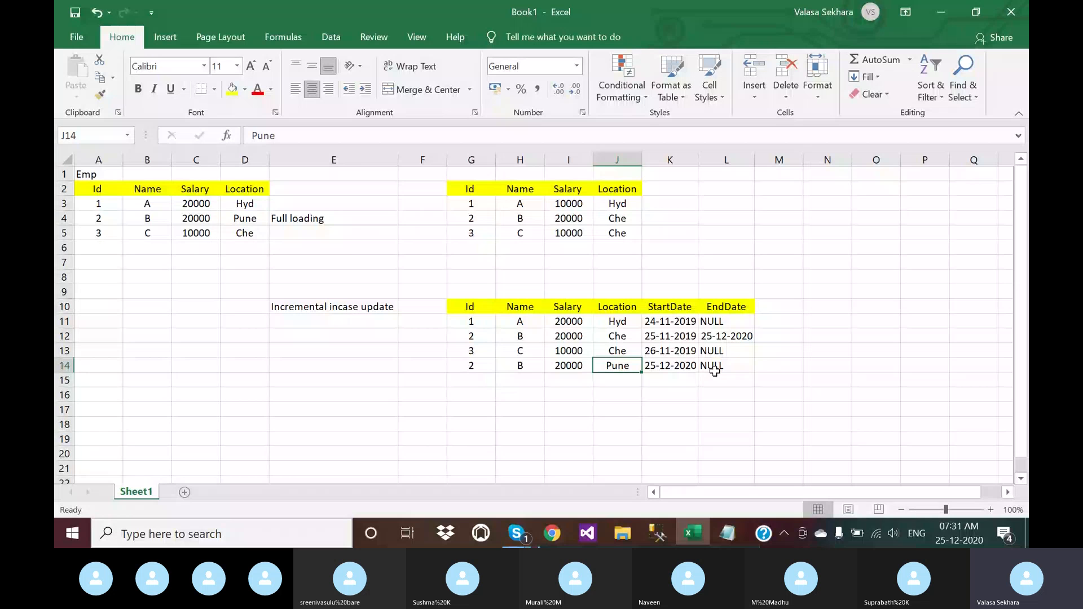
left_click(713, 370)
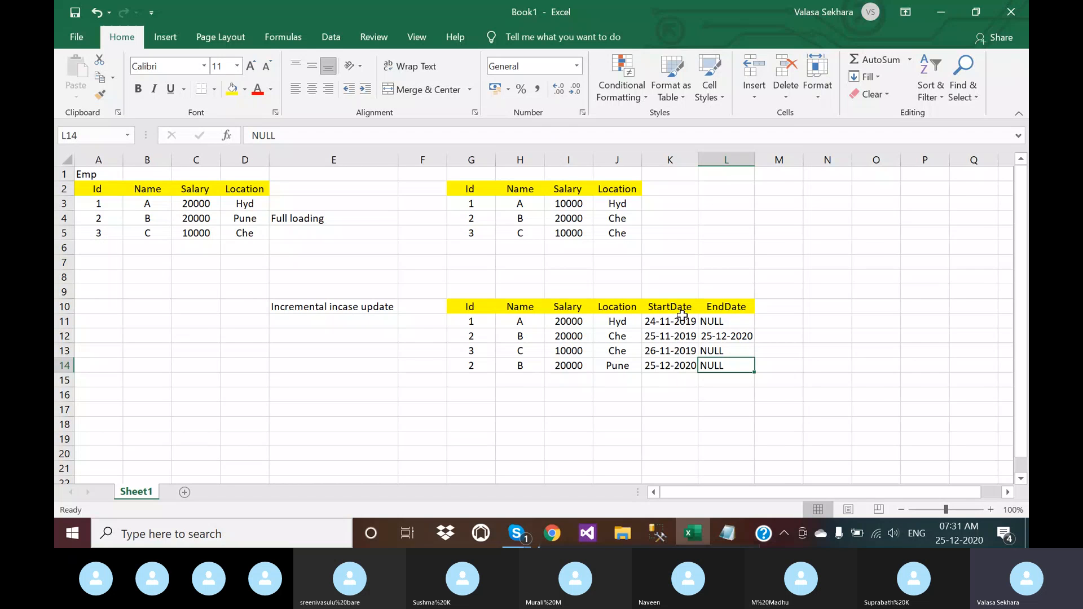
left_click(719, 339)
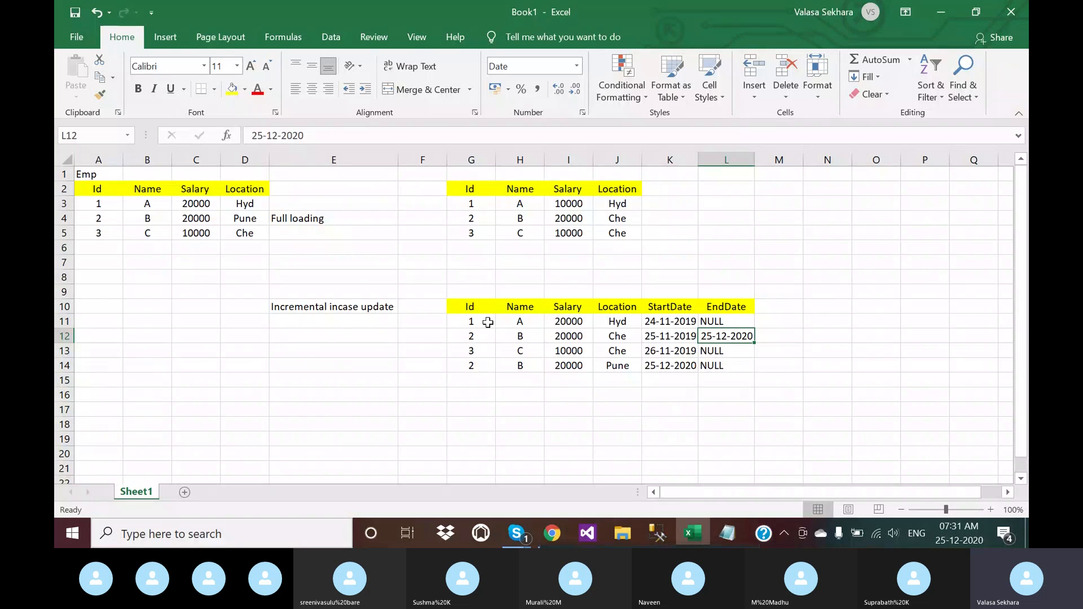
left_click_drag(463, 367, 631, 375)
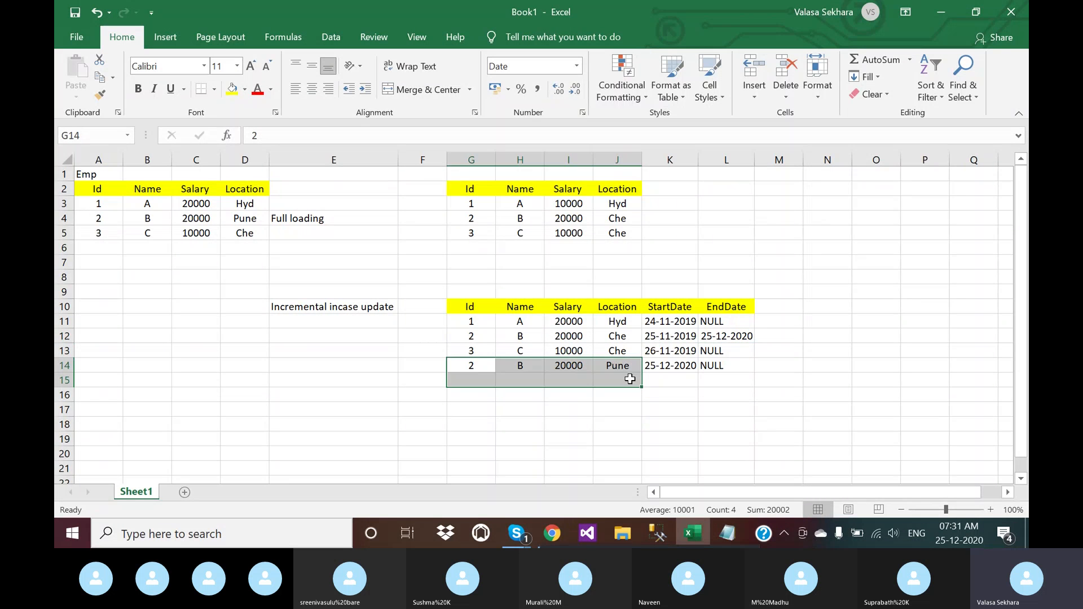
left_click(621, 367)
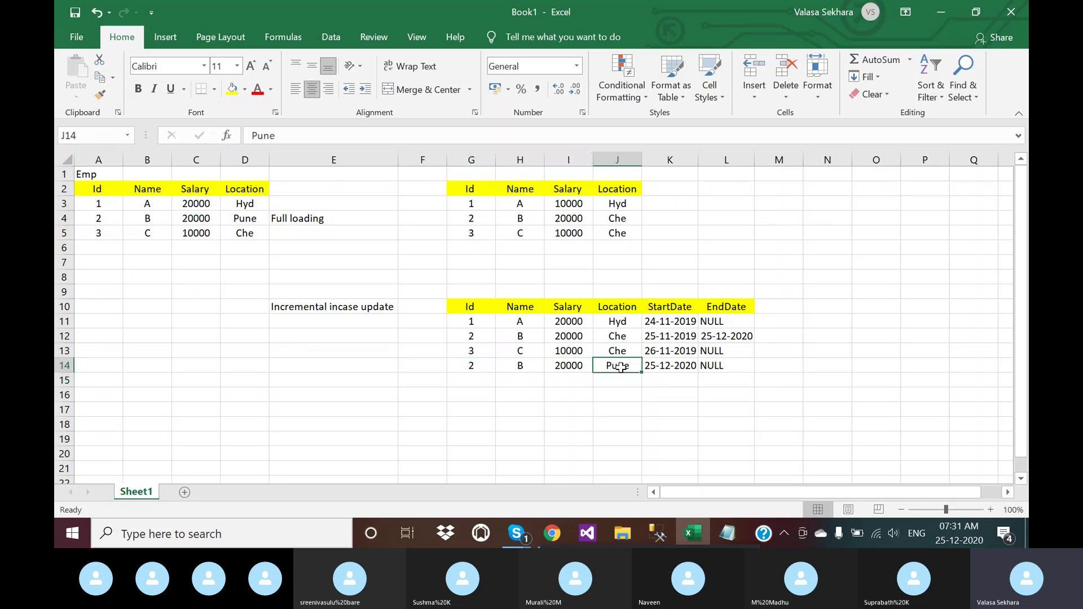
left_click(715, 366)
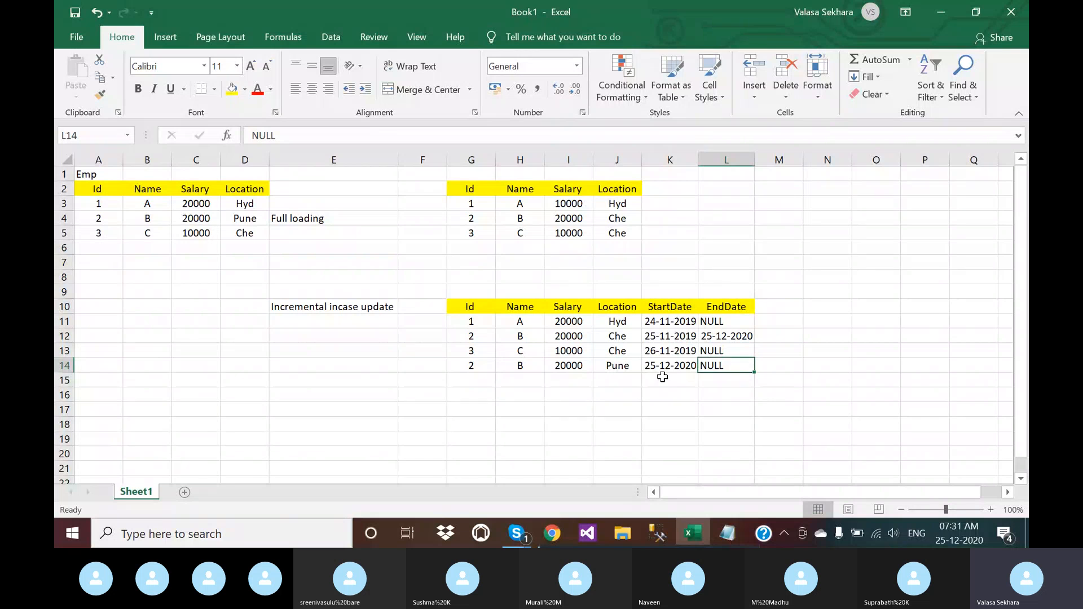
left_click(635, 368)
left_click(711, 366)
Set the Location of Id 2 in the Emp source table to Mumbai
left_click(245, 221)
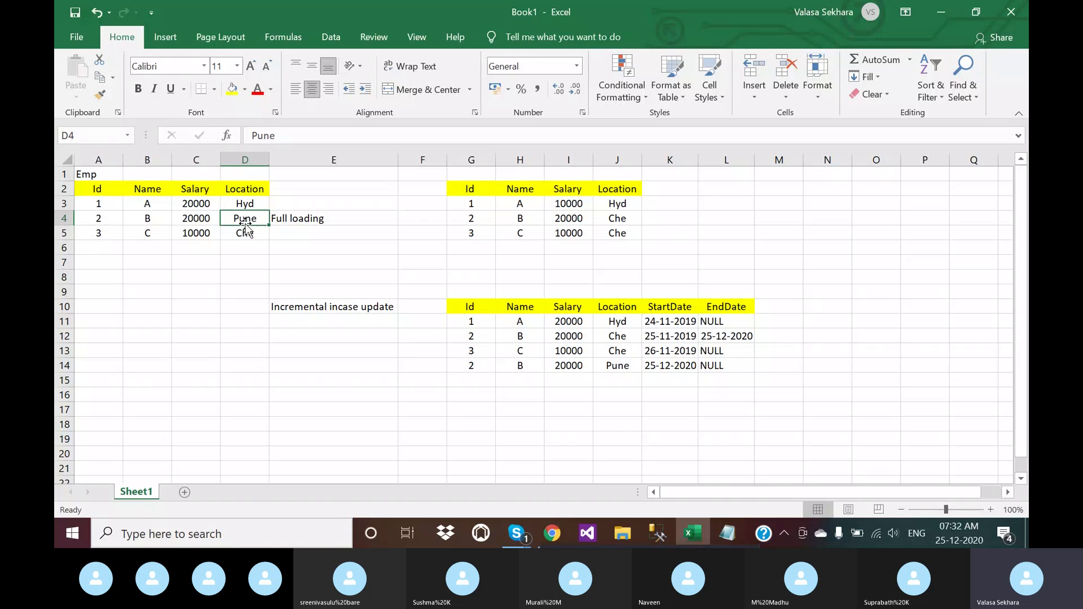
type("m")
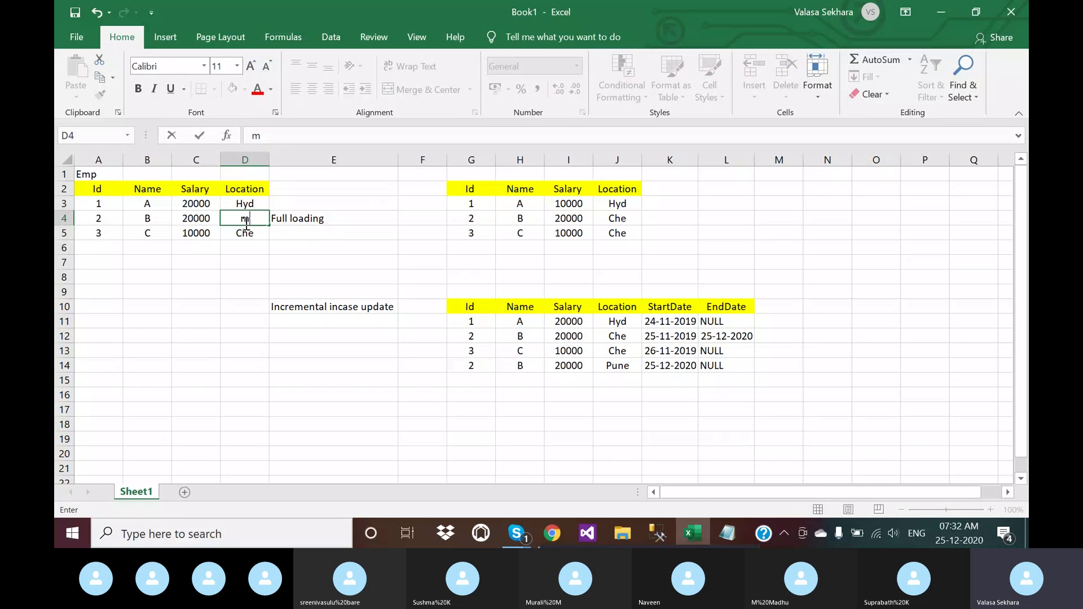
key("BackSpace")
type("Mubi")
key("BackSpace")
key("BackSpace")
type("bai")
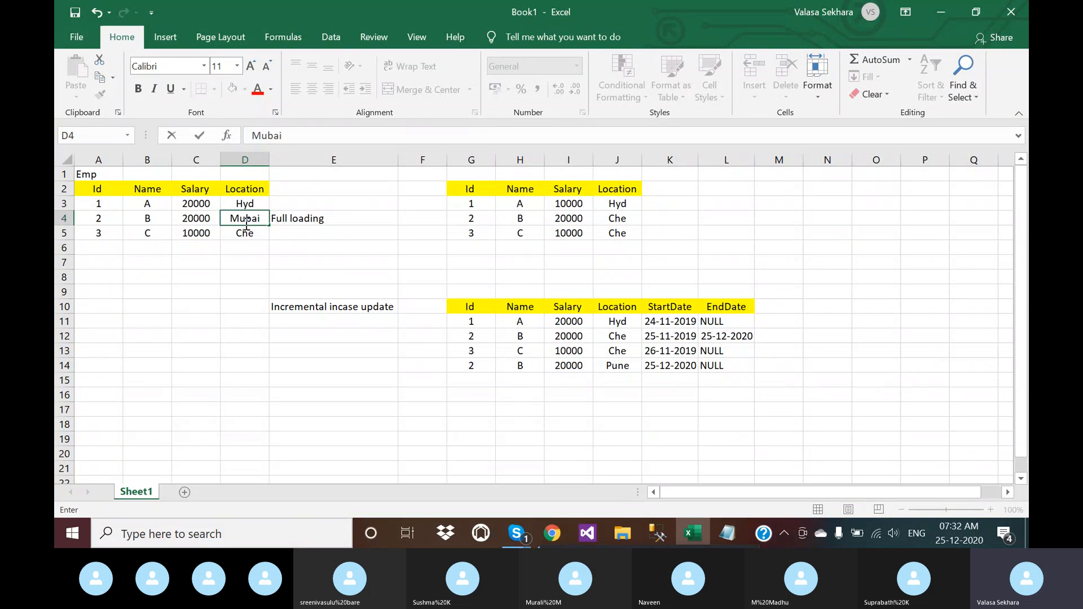
key("BackSpace")
key("BackSpace")
key("BackSpace")
type("mbai")
left_click(211, 260)
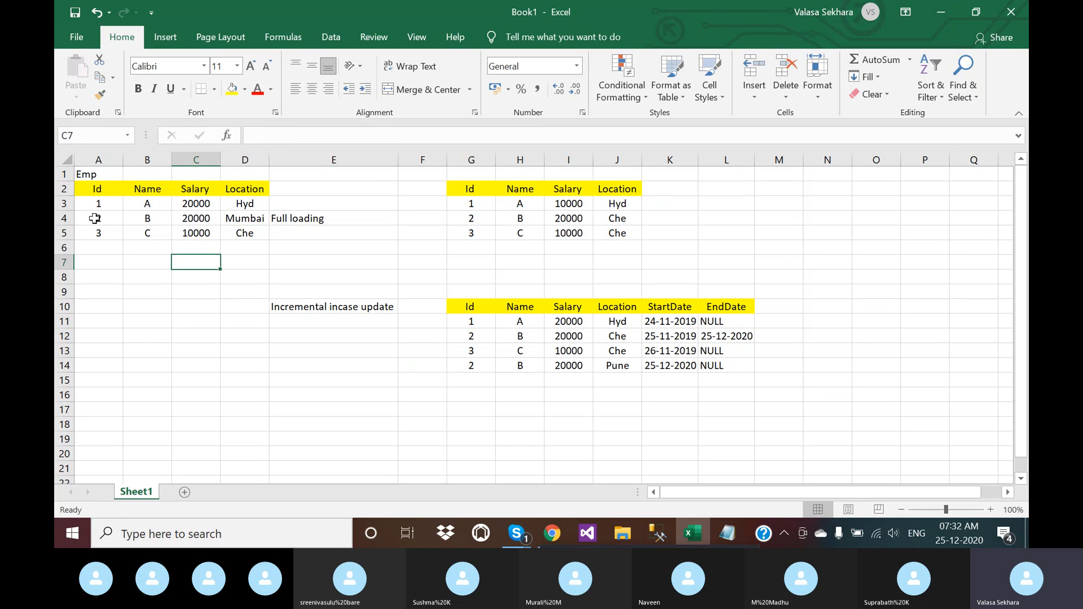
Copy the Id 2 row of the Emp source table into row 15 of the incremental target table
left_click_drag(94, 218, 243, 218)
key("ctrl+c")
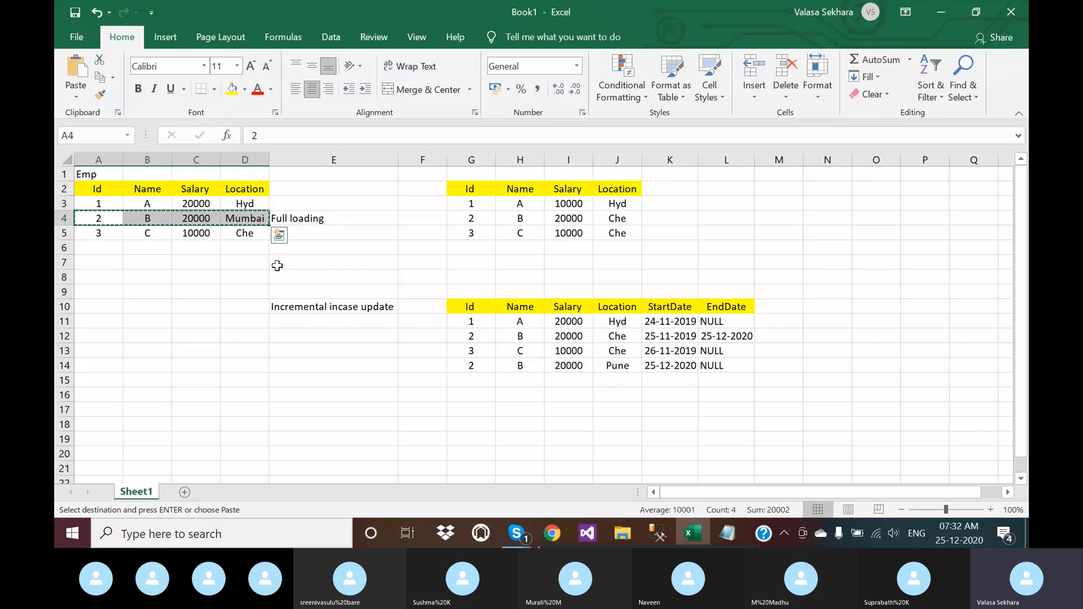
left_click(464, 383)
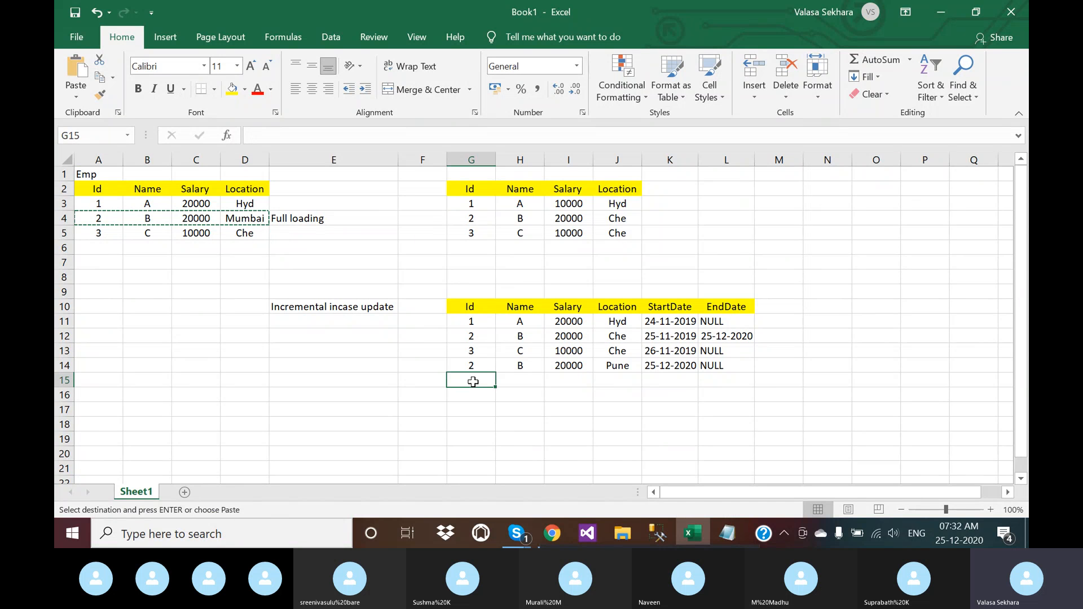
key("ctrl+v")
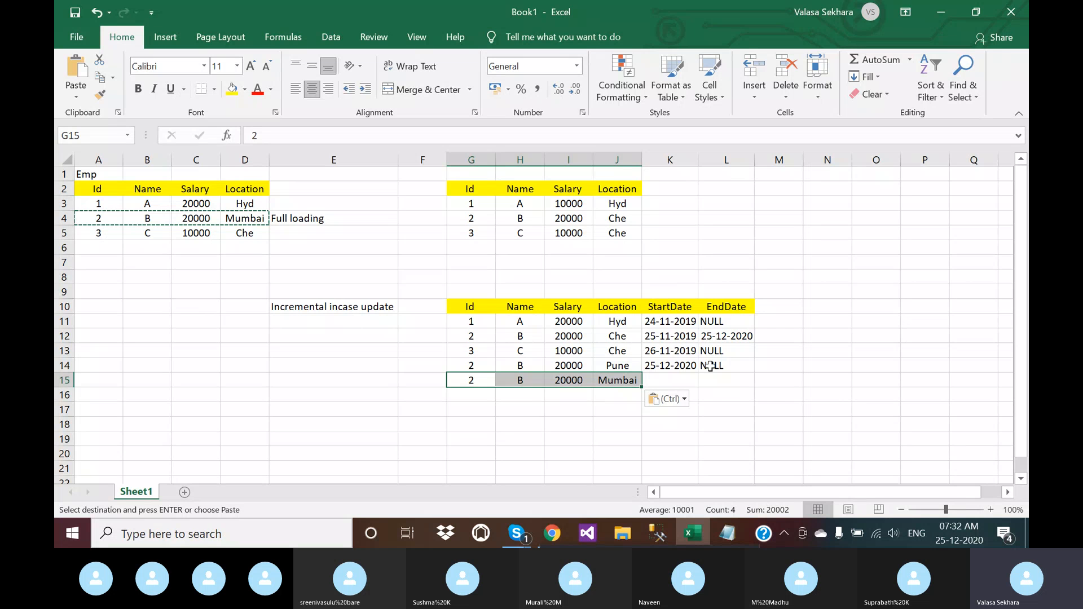
Copy the Pune record's StartDate, 25-12-2020, into the StartDate of the new Mumbai record
left_click(664, 366)
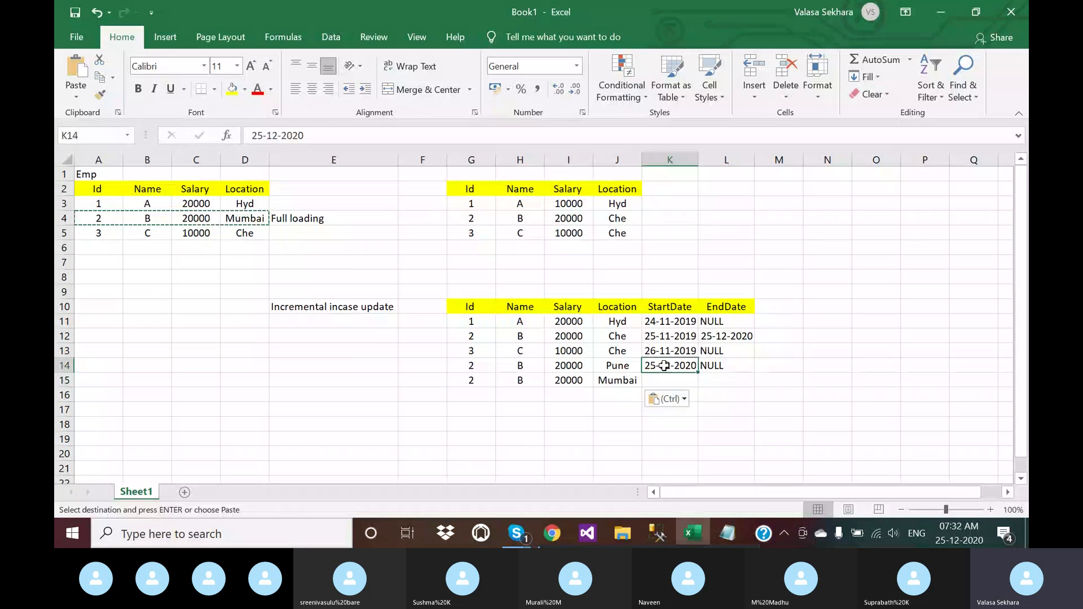
key("ctrl+c")
left_click(659, 382)
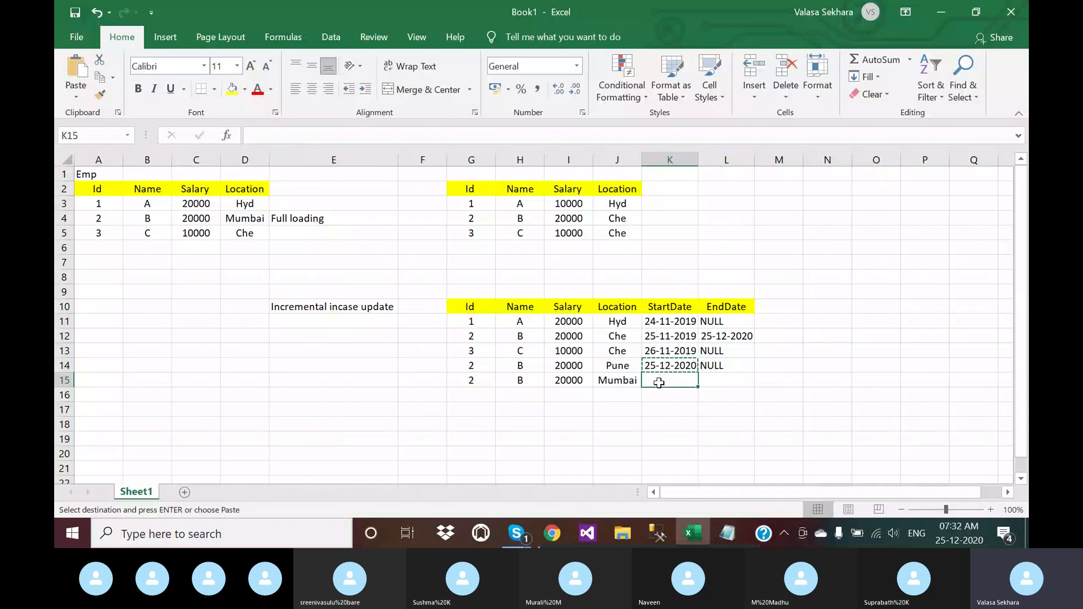
key("ctrl+v")
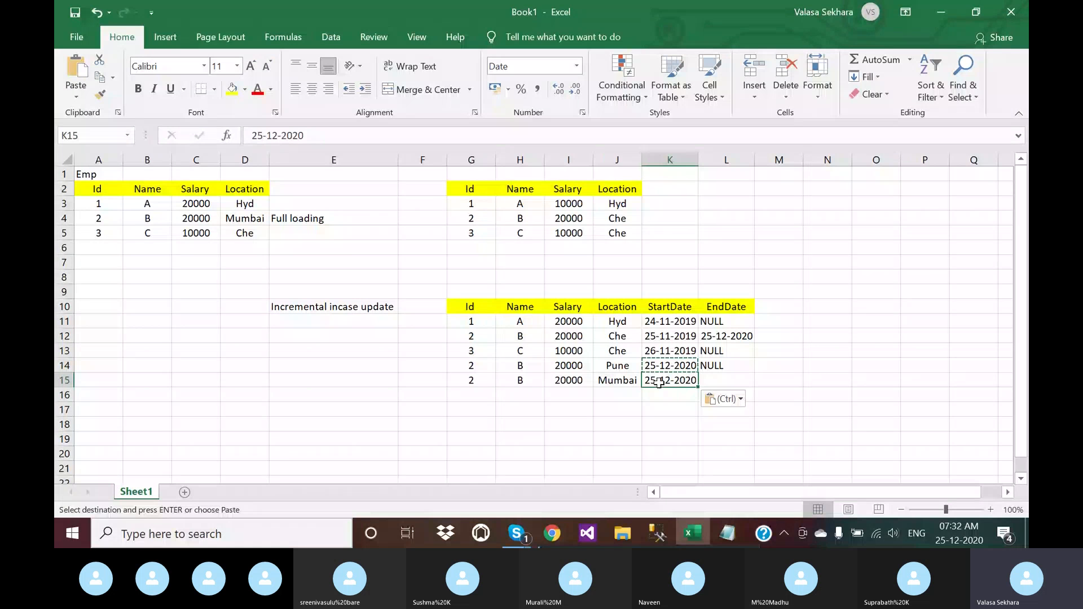
Set both the Pune record's StartDate and the EndDate of the Id 2 Che record to 24-12-2020
double_click(657, 368)
key("BackSpace")
type("4")
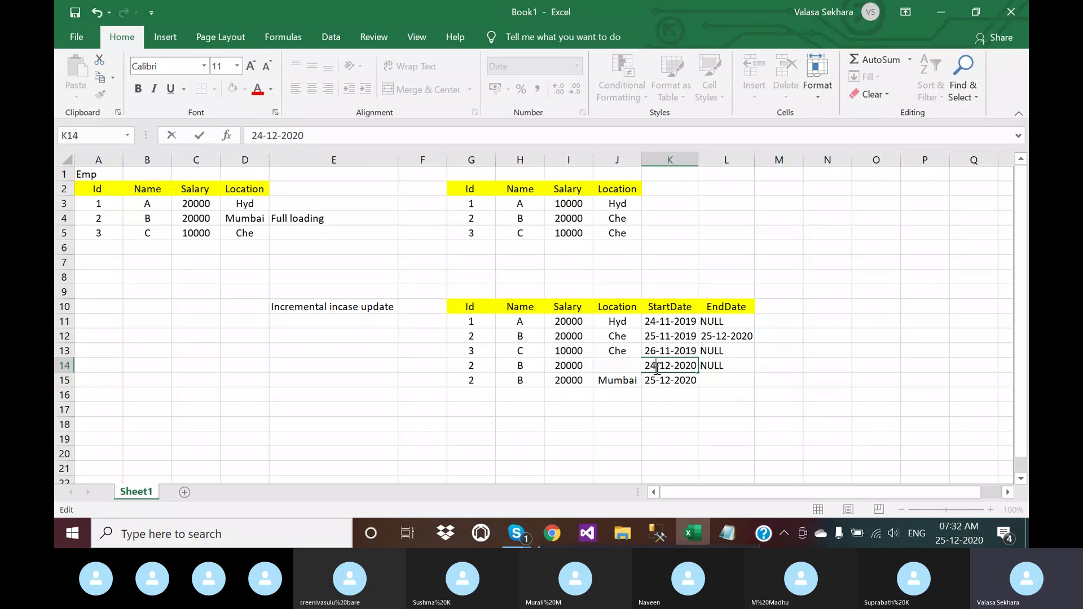
double_click(716, 336)
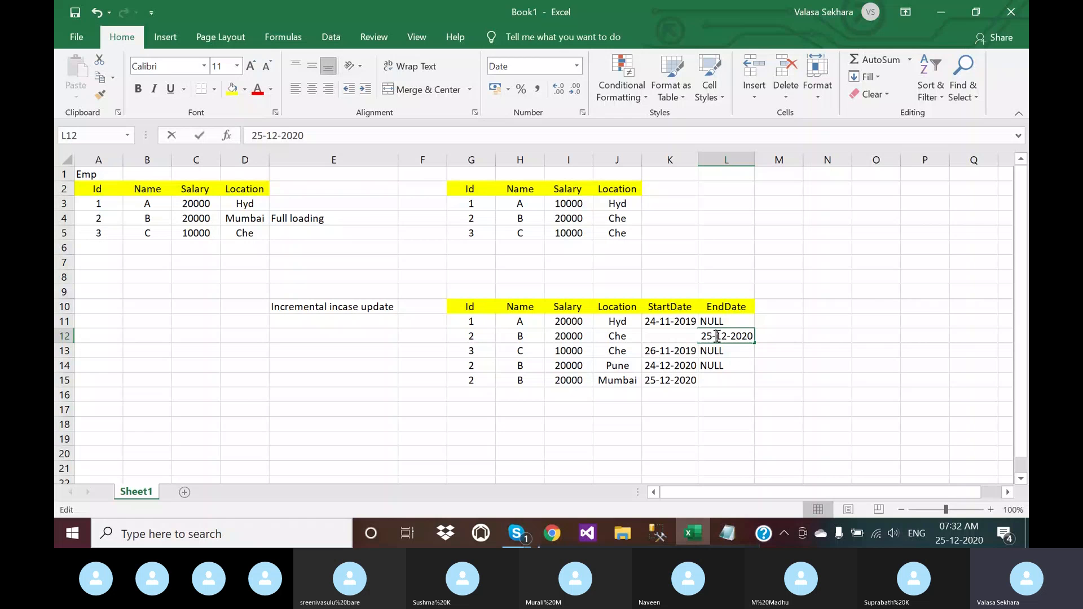
key("BackSpace")
type("4")
left_click(748, 401)
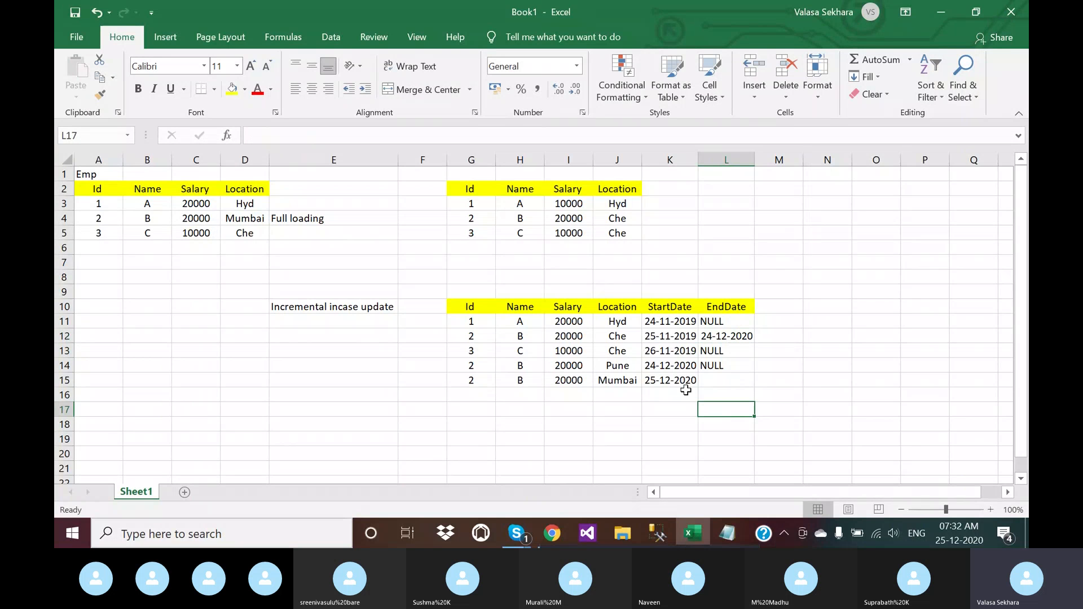
Replace the Pune record's EndDate with a copy of the Mumbai record's StartDate, 25-12-2020
left_click(664, 368)
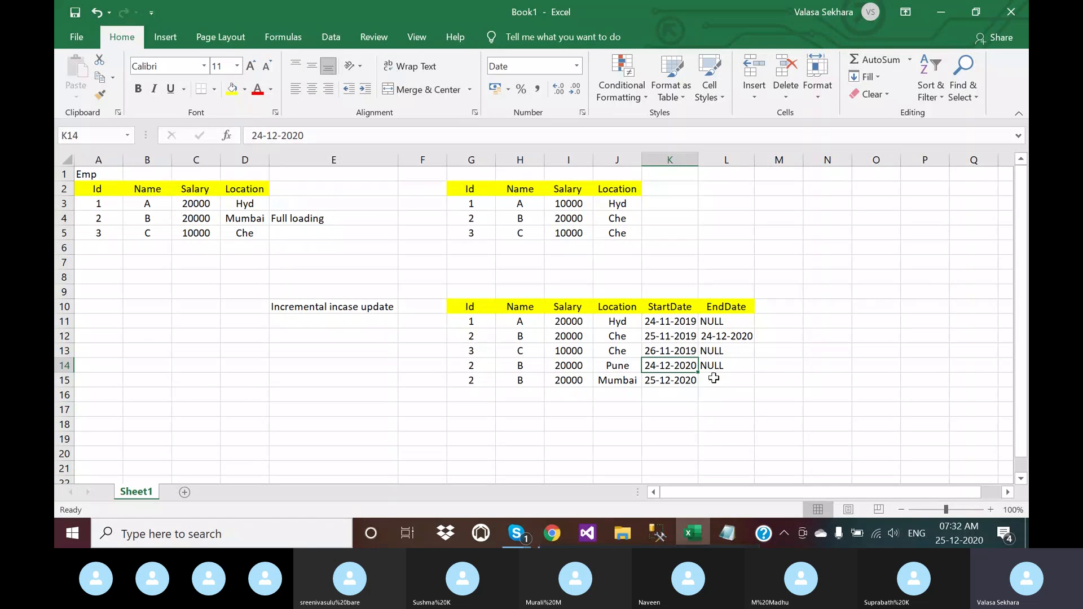
key("Right")
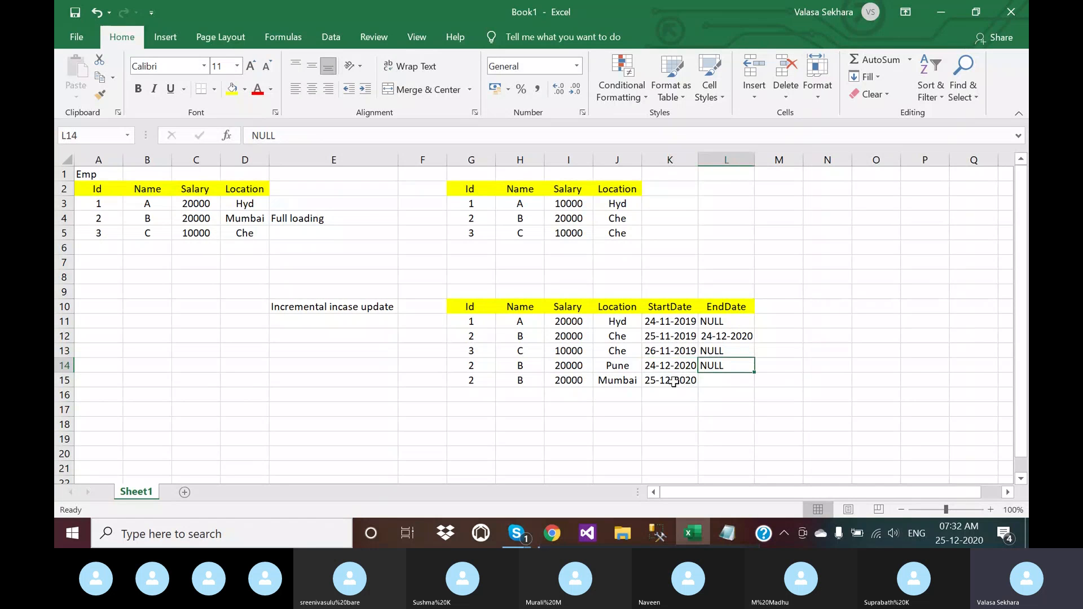
left_click(673, 381)
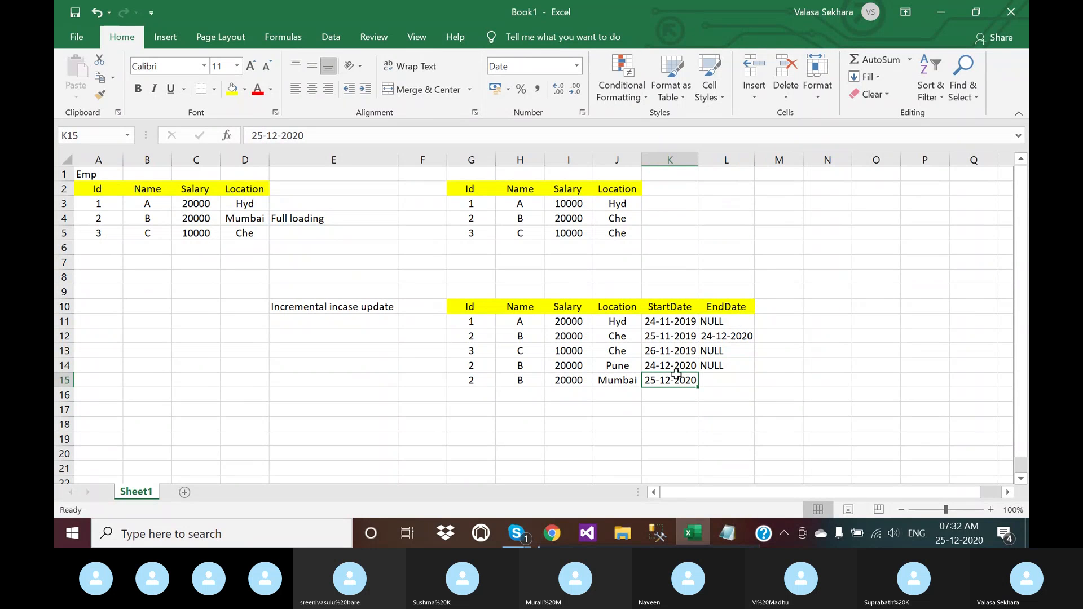
left_click(727, 367)
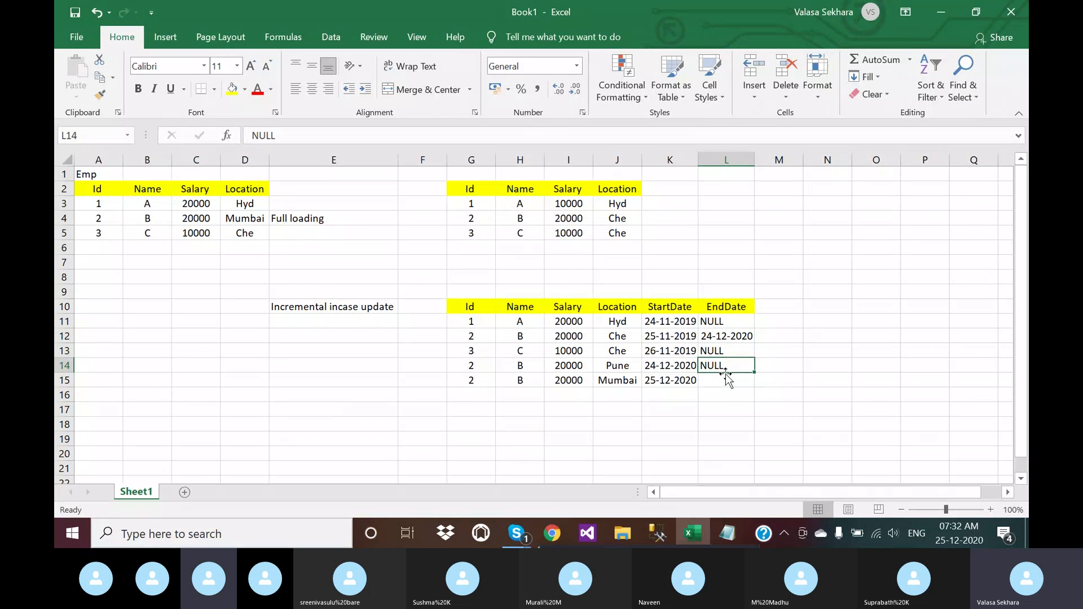
left_click(671, 381)
key("ctrl+c")
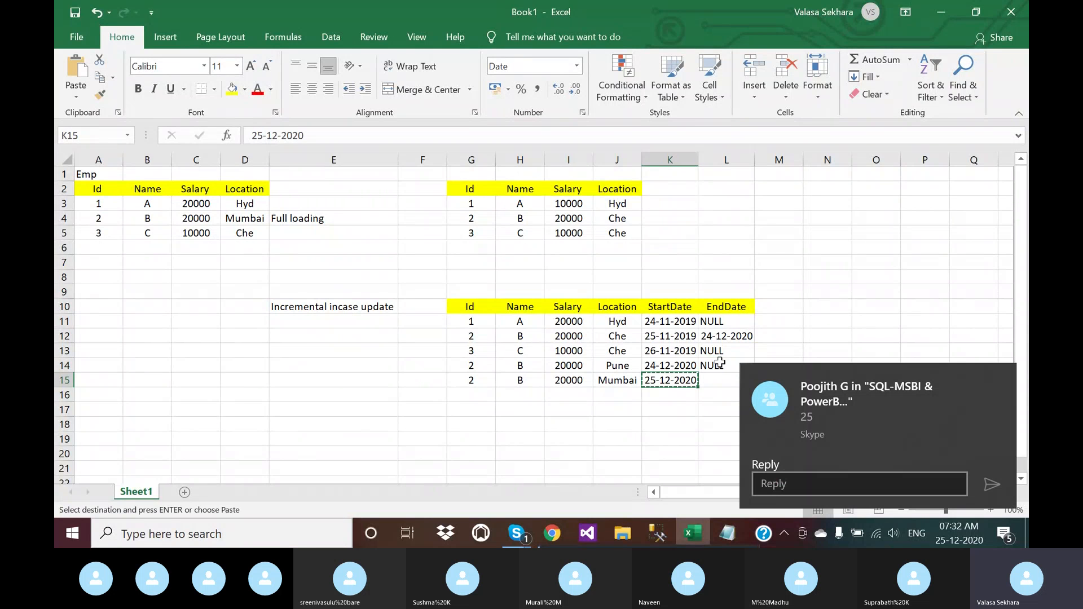
left_click(720, 365)
key("ctrl+v")
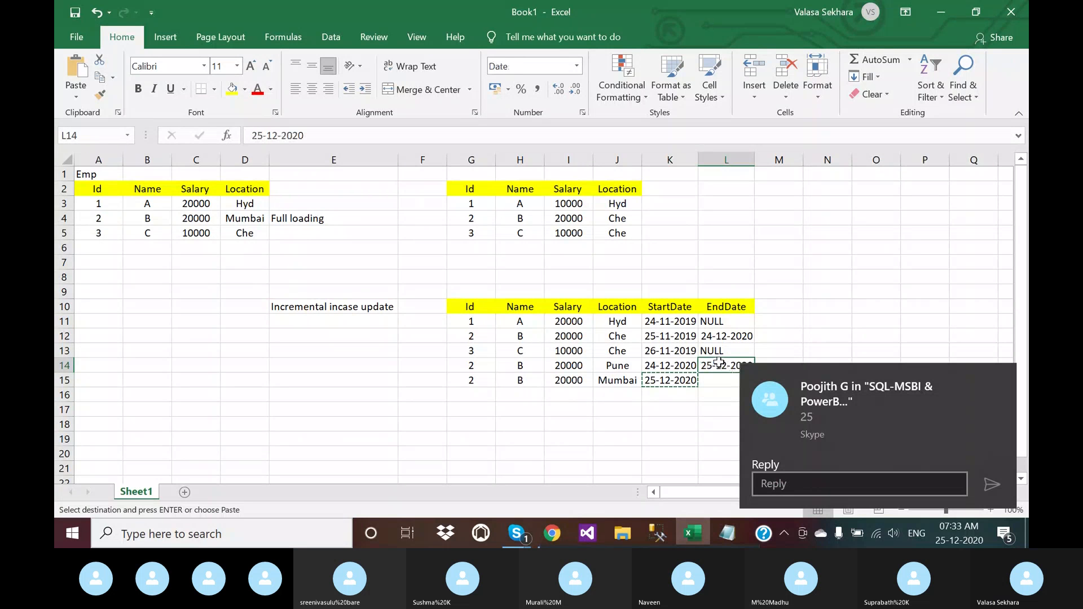
Enter NULL as the EndDate of the Mumbai record in row 15
left_click(709, 379)
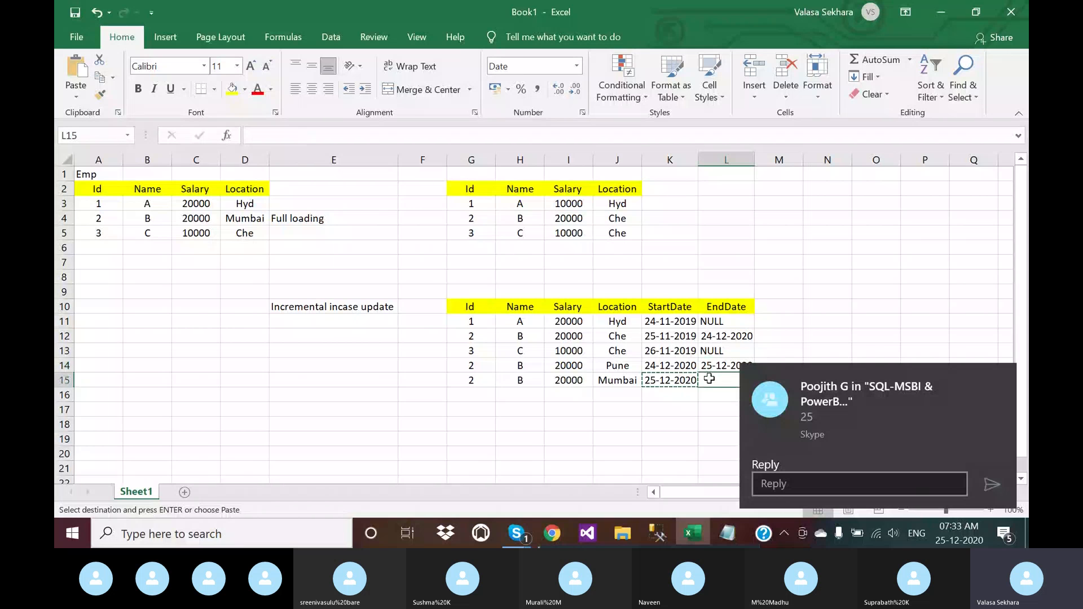
key("Escape")
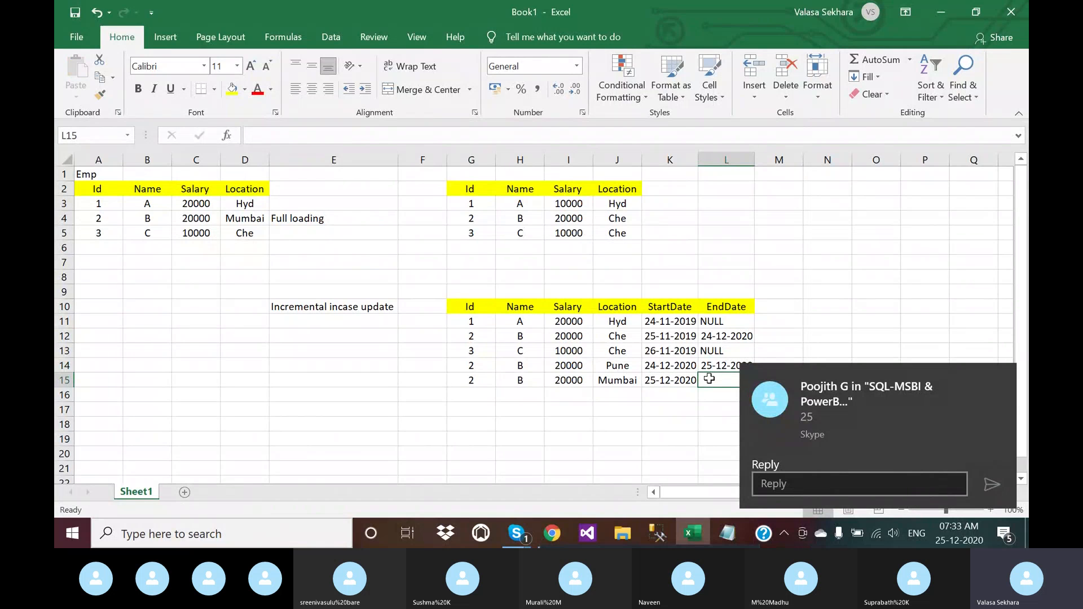
double_click(710, 379)
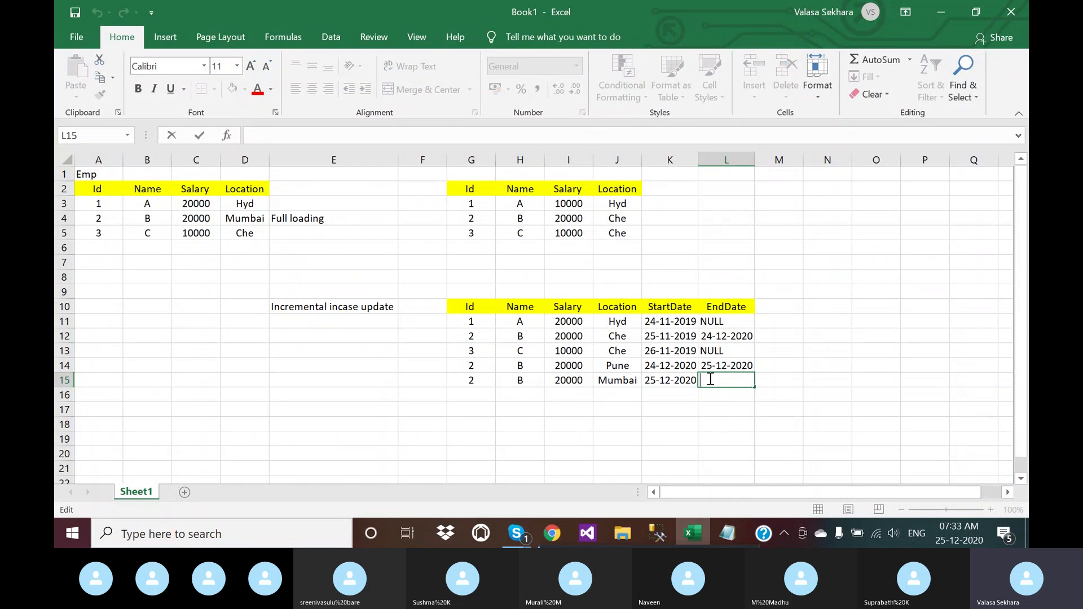
type("n")
key("BackSpace")
key("BackSpace")
type("NULL")
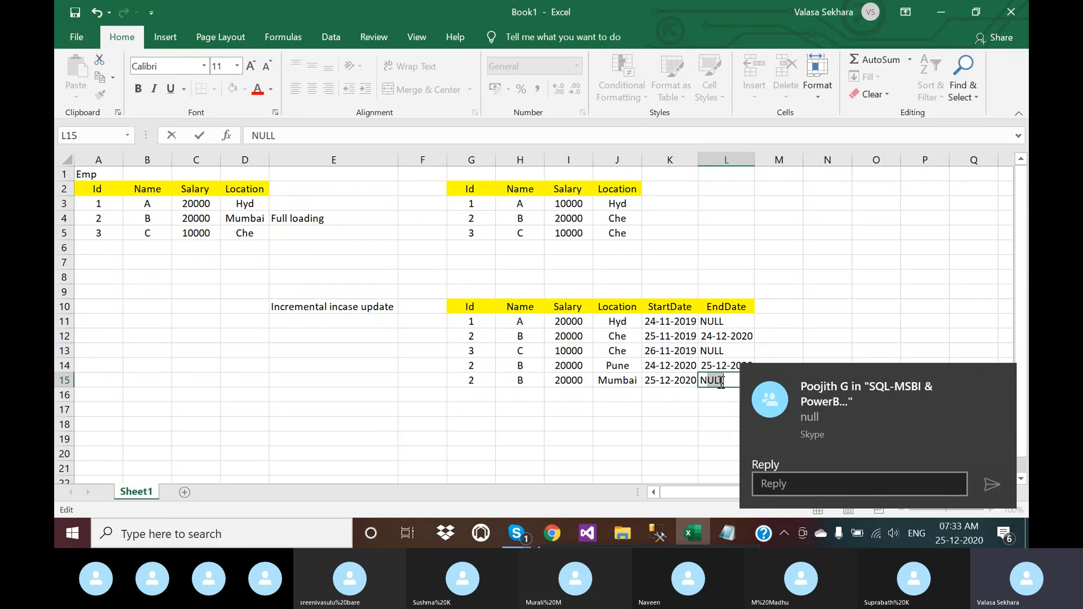
key("Return")
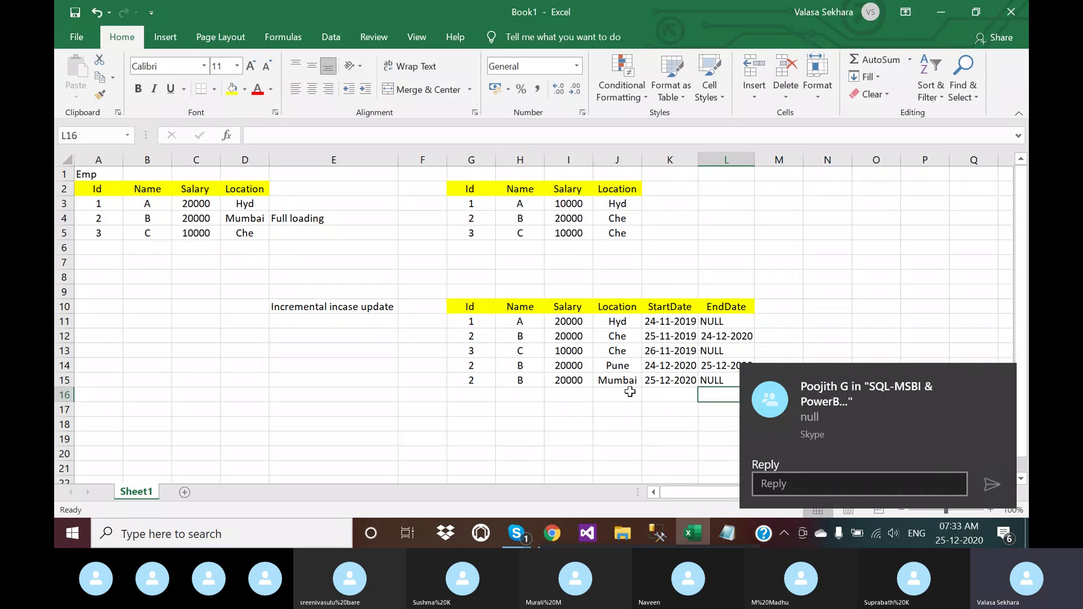
left_click(574, 421)
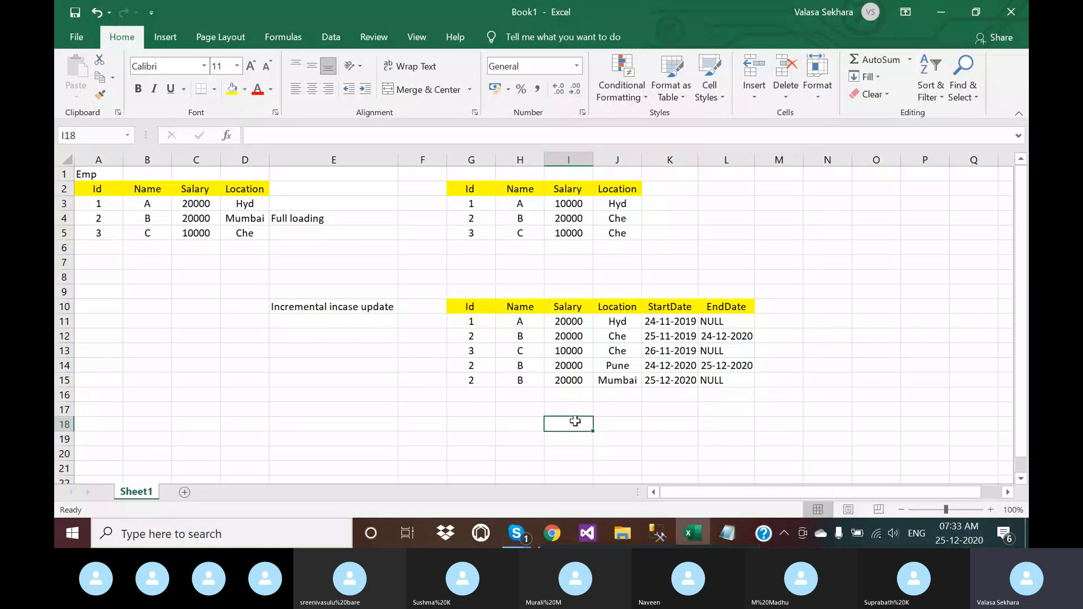
Switch to the Notepad notes and add a line reading "Type 0" below the SCD definition
left_click(727, 535)
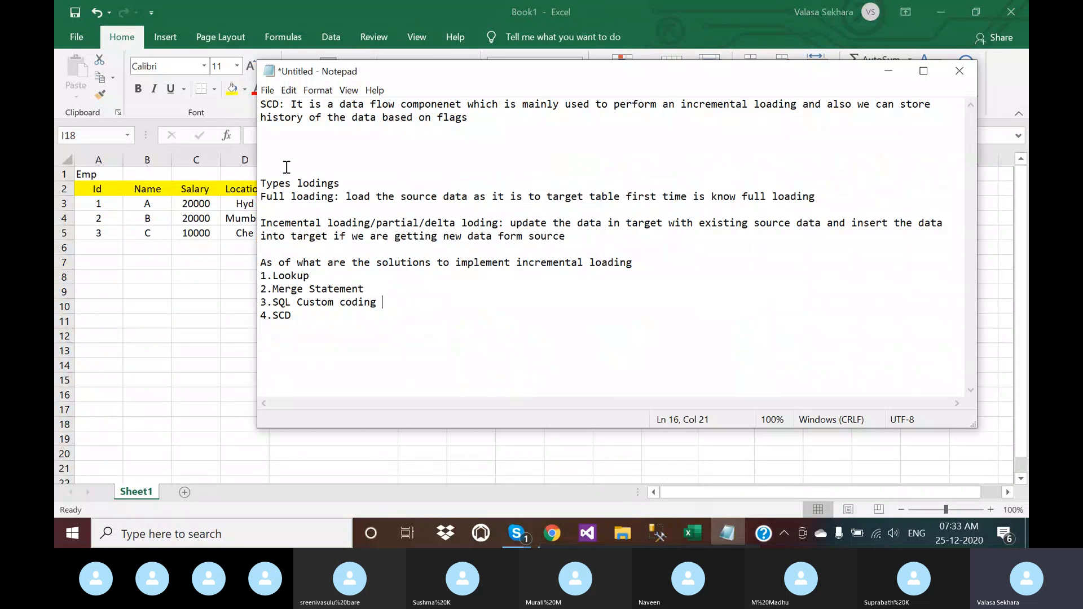
left_click(287, 130)
key("Return")
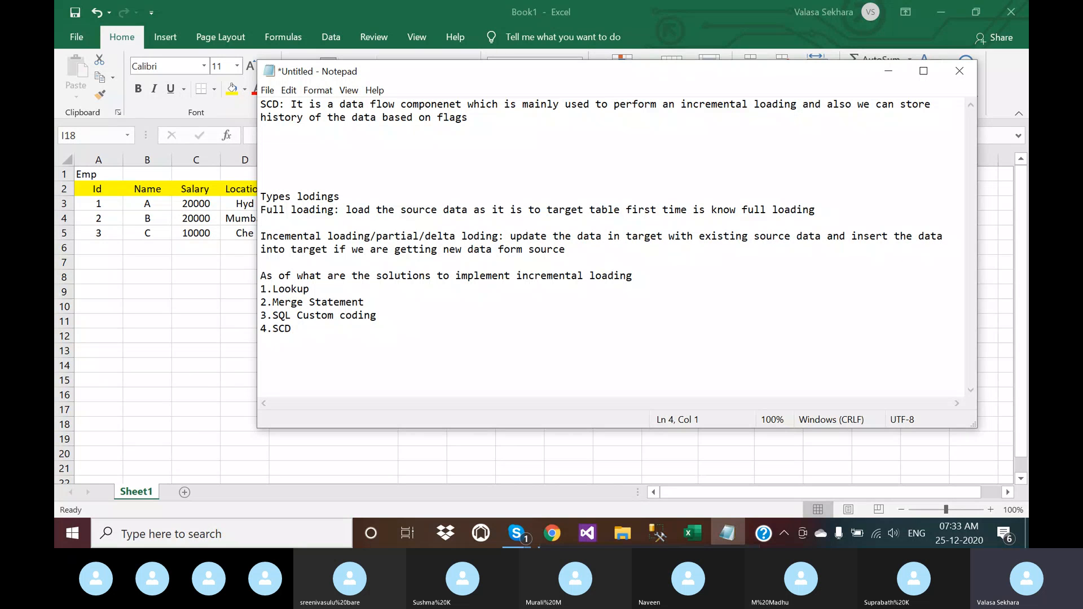
type("Type 0")
key("Return")
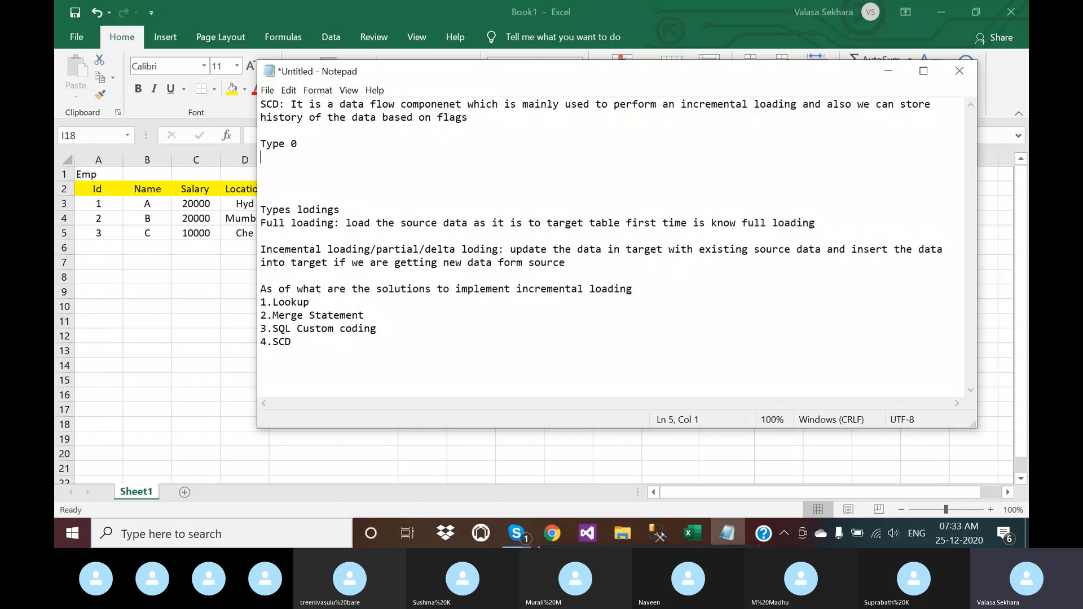
Add two lines reading "Type 1" and "Type 2" below the "Type 0" line in the notes
type("Type")
key("BackSpace")
key("BackSpace")
type("pe 1")
key("Return")
type("Type 2")
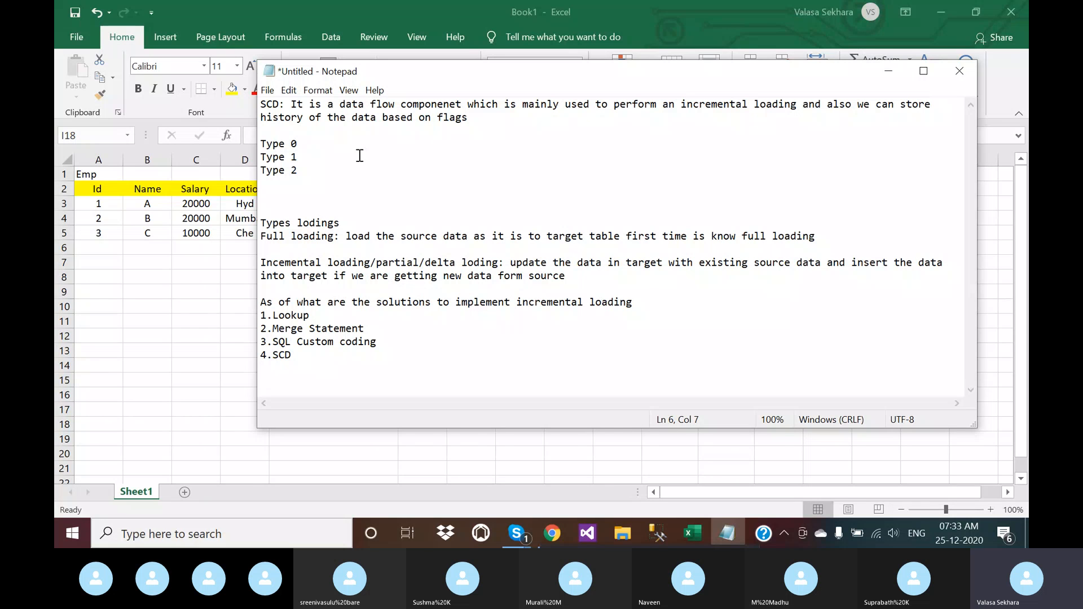
Extend the Type 0 line with ": Fixed attribute: that means we can change/modify the data of column which having type 0"
left_click(298, 139)
type(": Fixed attribute: tha")
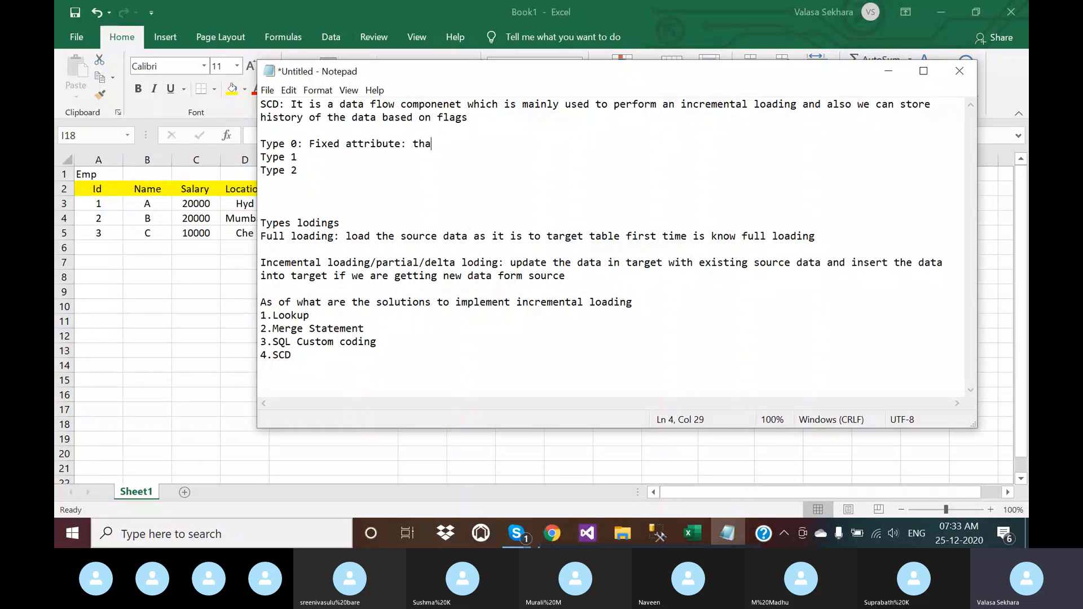
type("t means we can change")
key("BackSpace")
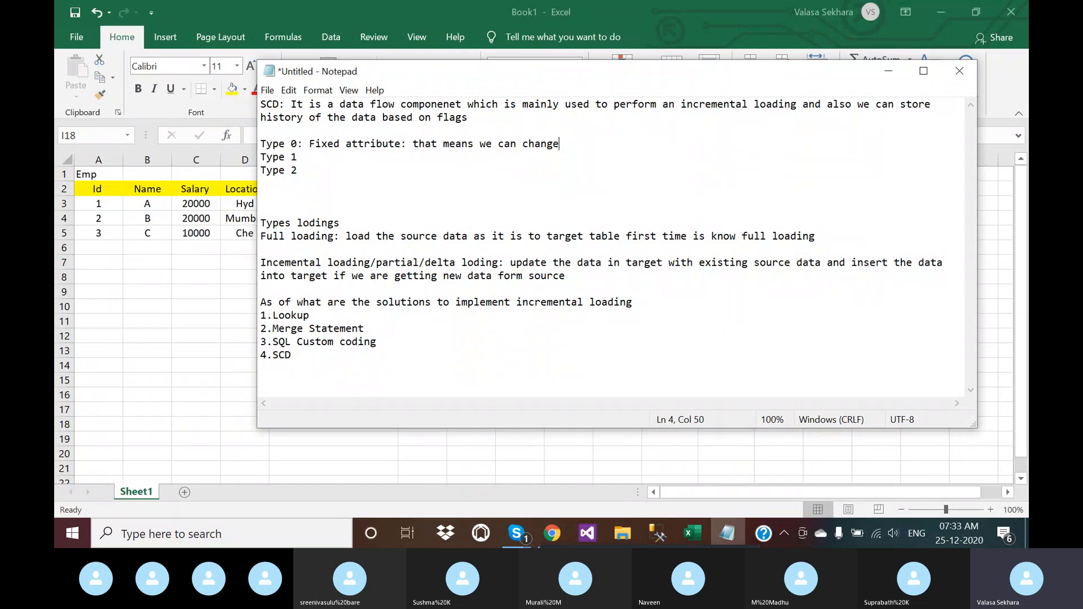
type("/modify the data of colu")
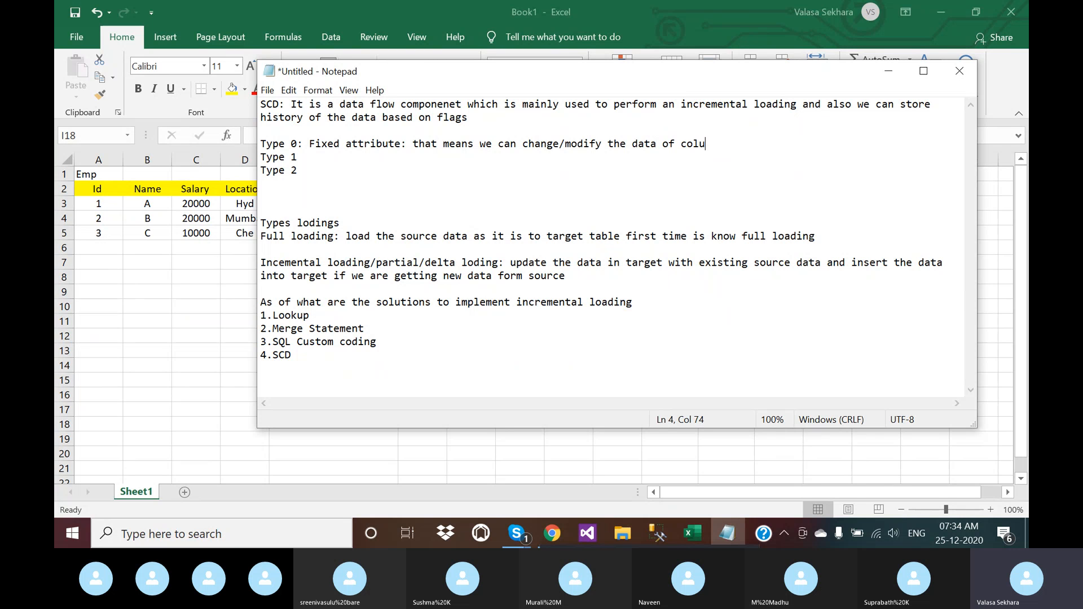
type("mn which having type 0")
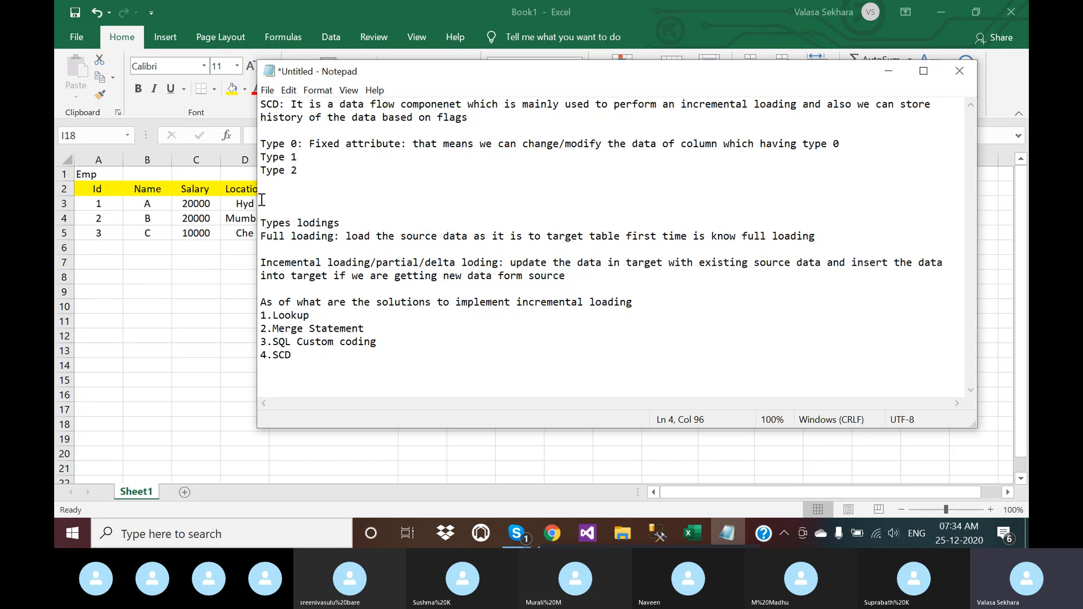
Copy the Type 0 description onto the Type 1 line and put a colon after "Type 1"
left_click(310, 145)
left_click_drag(310, 145, 845, 143)
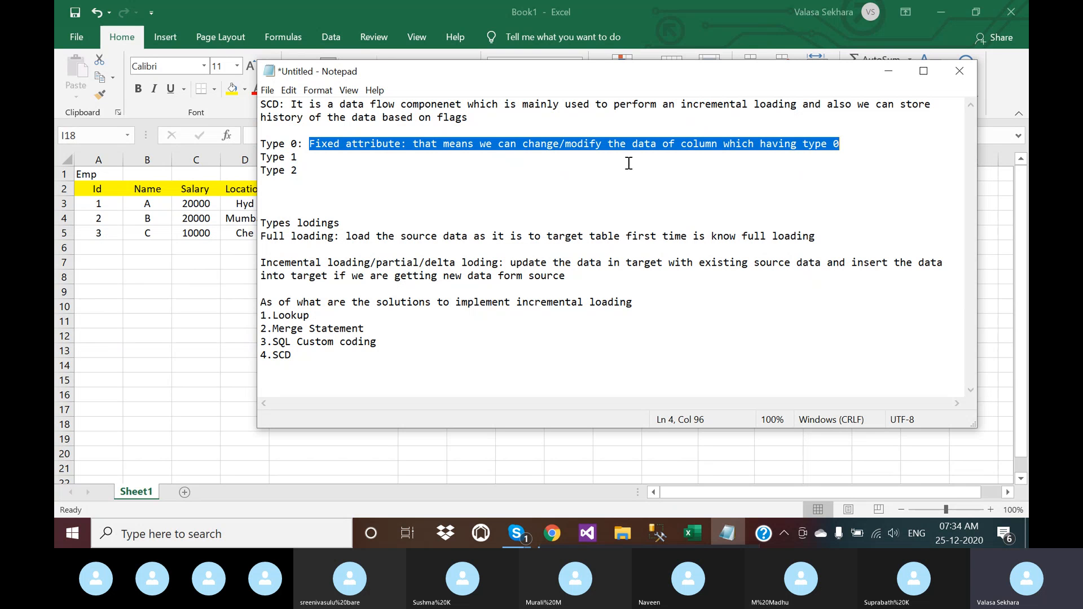
key("ctrl+c")
left_click(341, 158)
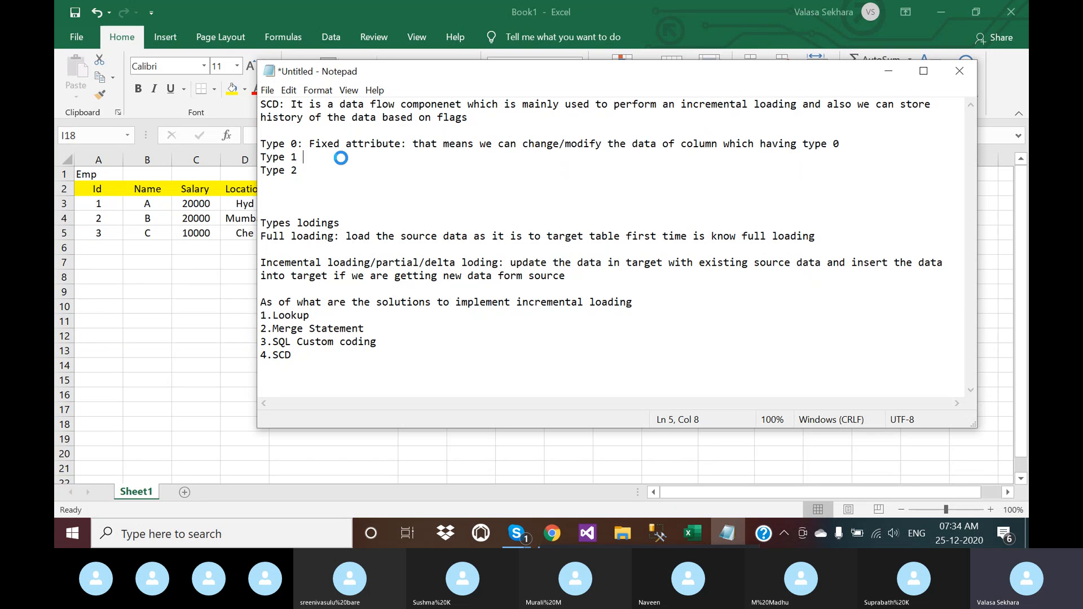
key("ctrl+v")
left_click(305, 157)
key("BackSpace")
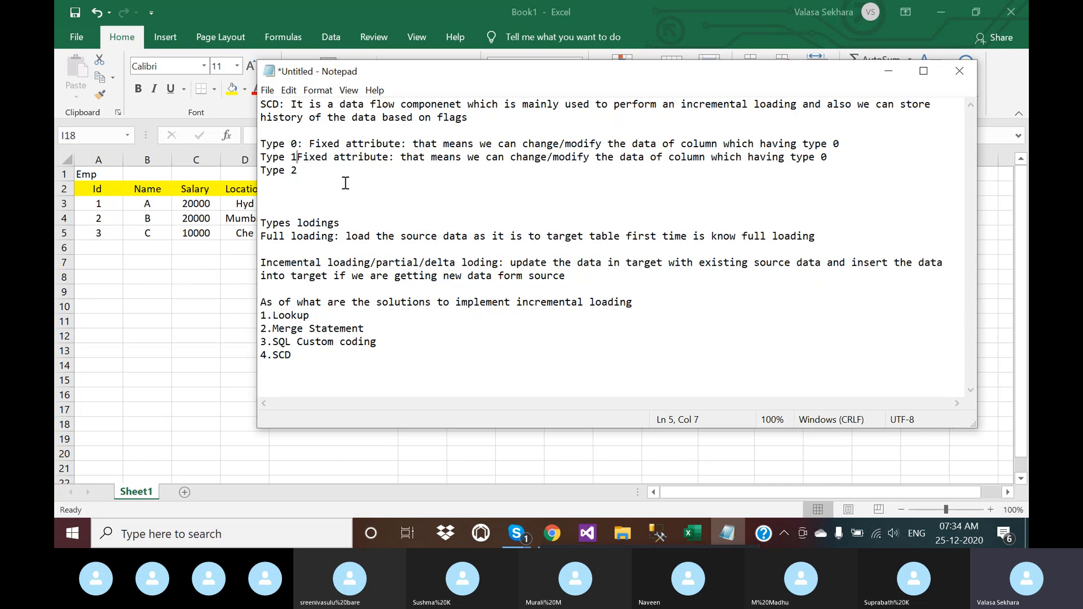
type(":")
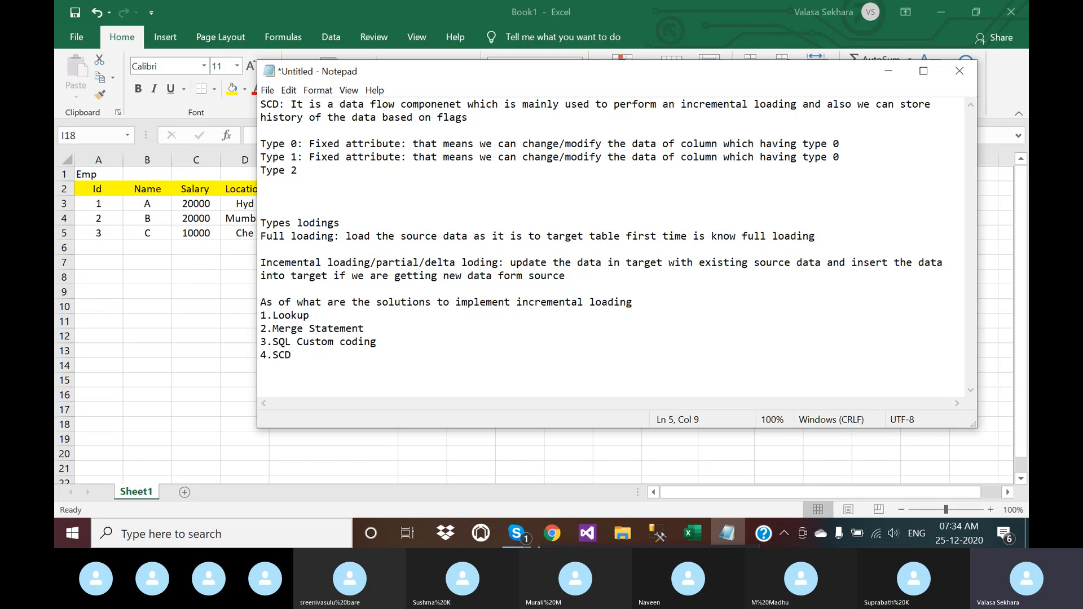
Replace "Fixed" with "Changing" in the Type 1 description
left_click(333, 158)
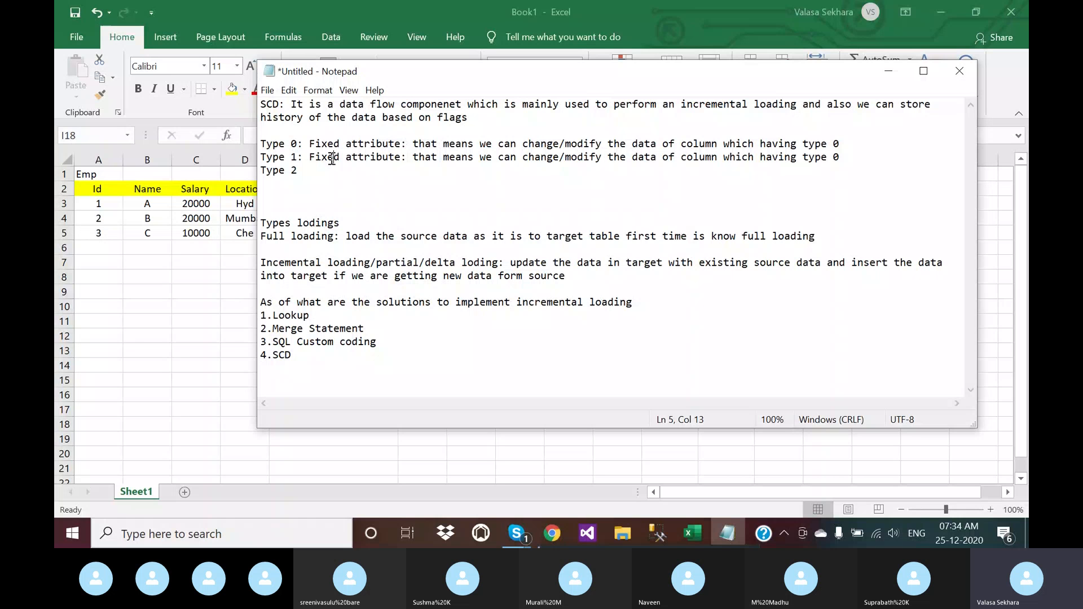
double_click(333, 158)
type("Changing")
left_click(602, 163)
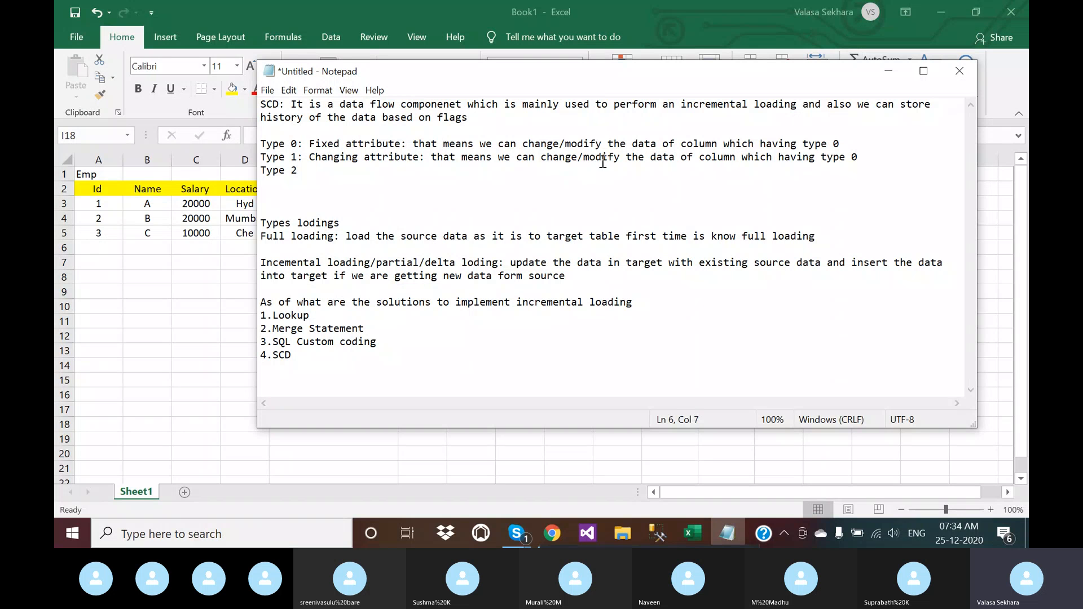
Add a slash after "modify" in the Type 1 line and insert "not" after "we can" in the Type 0 line
left_click(602, 160)
left_click(618, 160)
type("/")
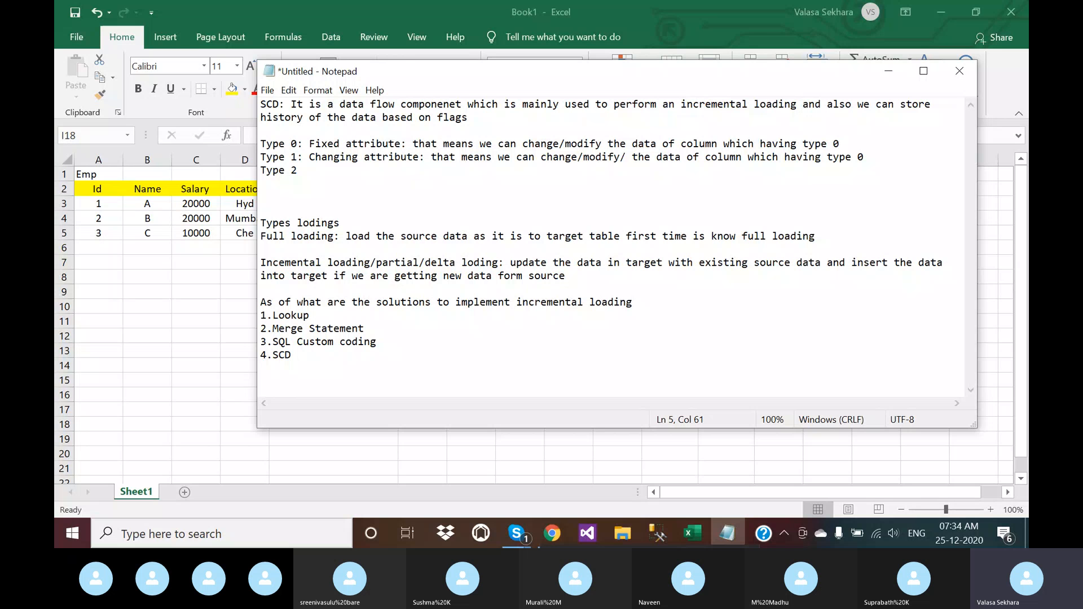
left_click(515, 144)
type("not")
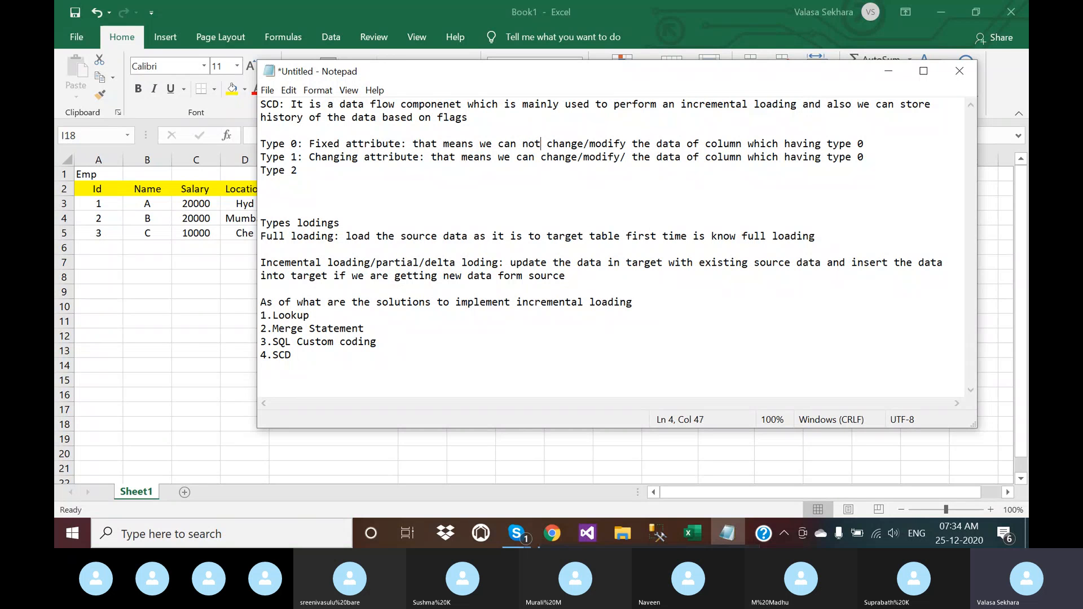
Insert "overwrite" after "change/modify/" in the Type 1 line
left_click(543, 161)
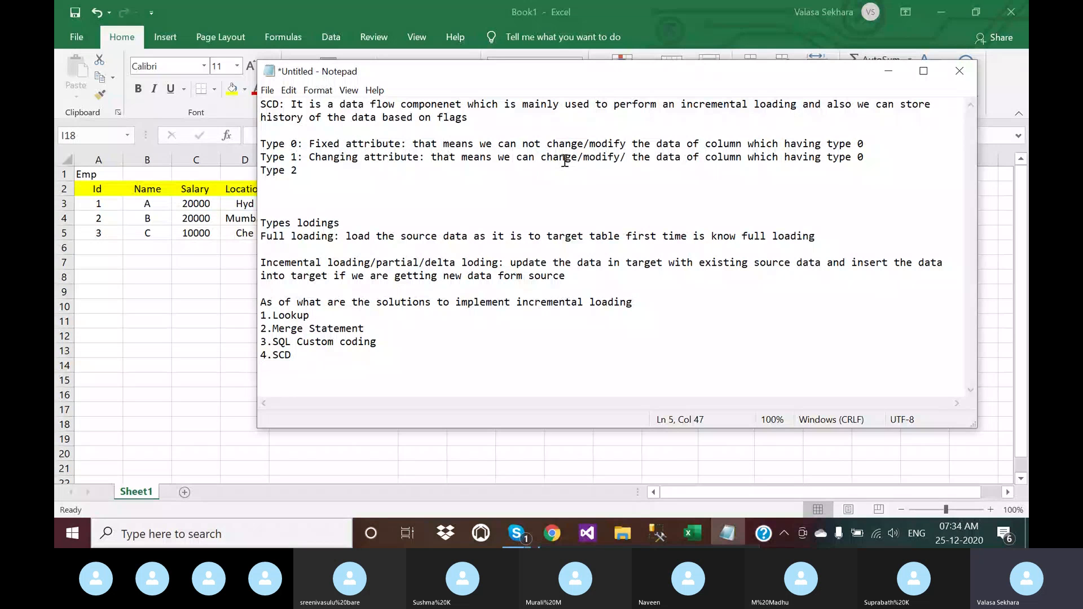
left_click(564, 161)
left_click(621, 157)
type("overwrit")
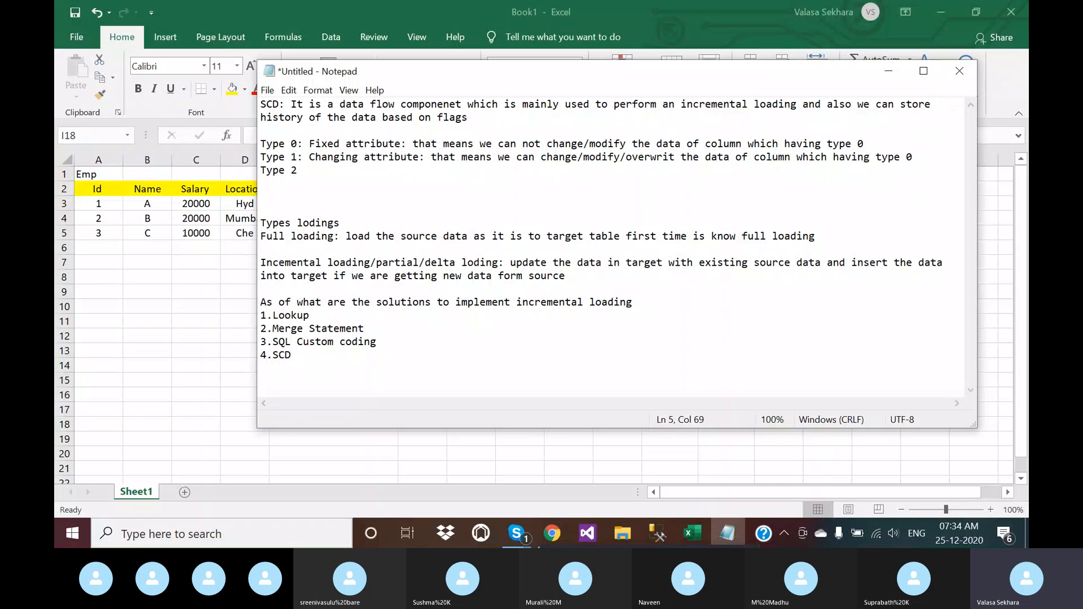
type("e")
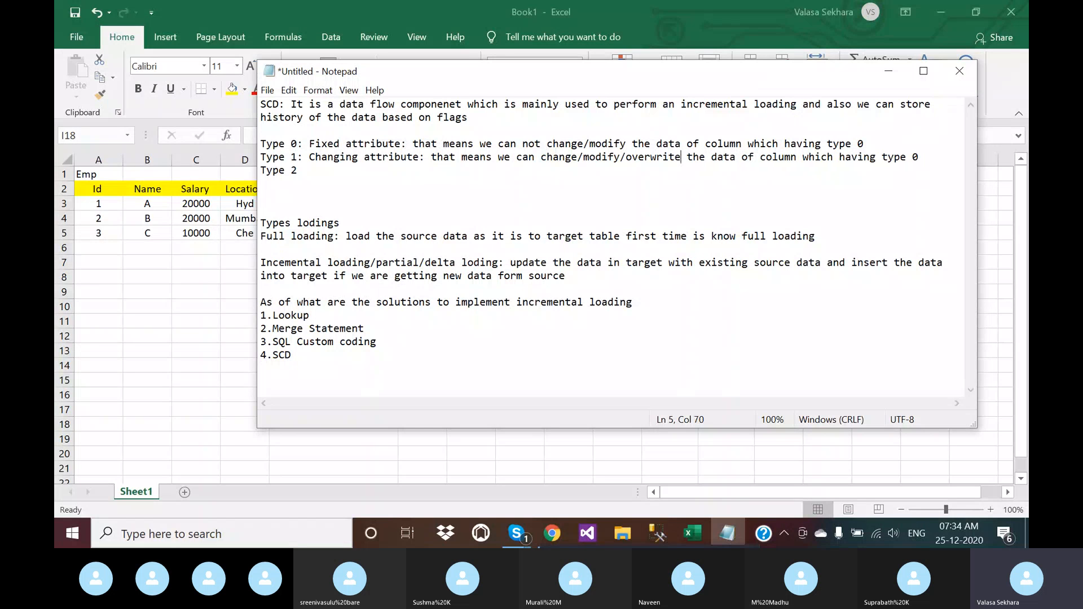
Change the type number ending the Type 1 line to 1 and insert "is" before "having" in that line
left_click(919, 159)
key("BackSpace")
type("1")
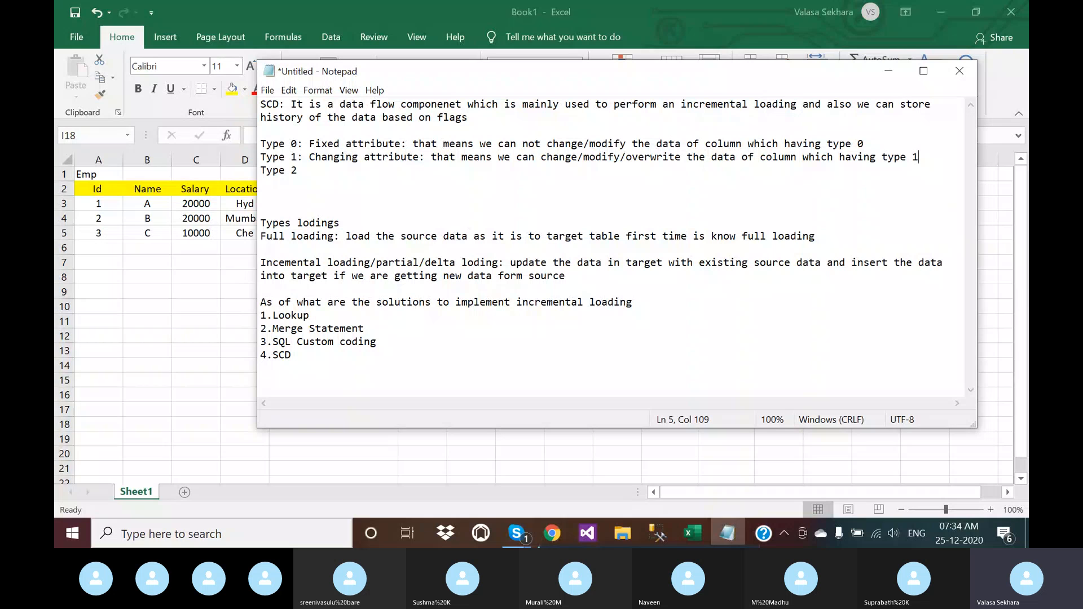
left_click(839, 160)
type("is  h")
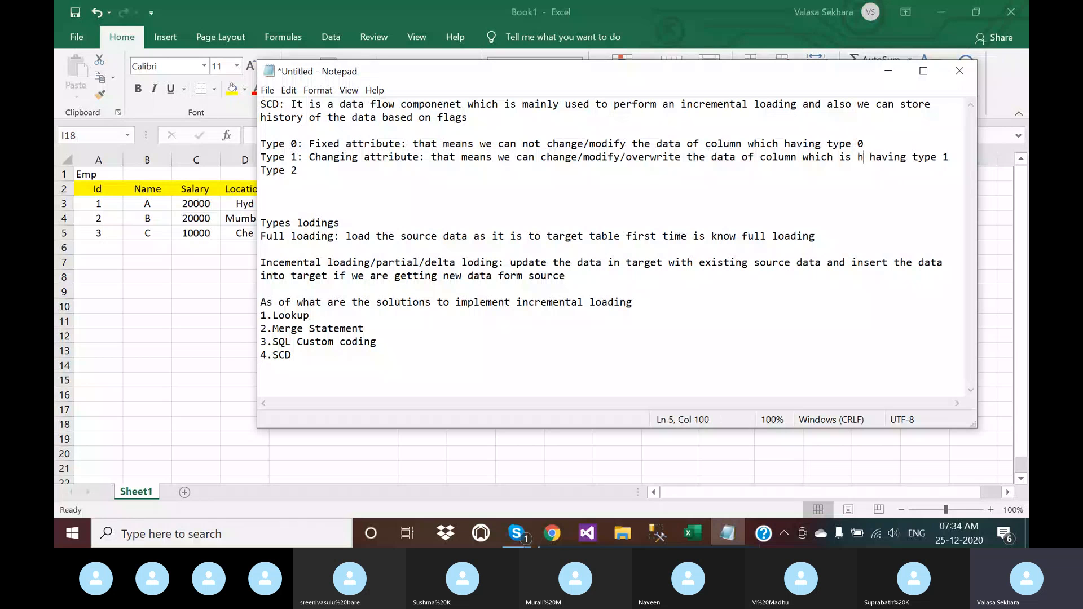
key("BackSpace")
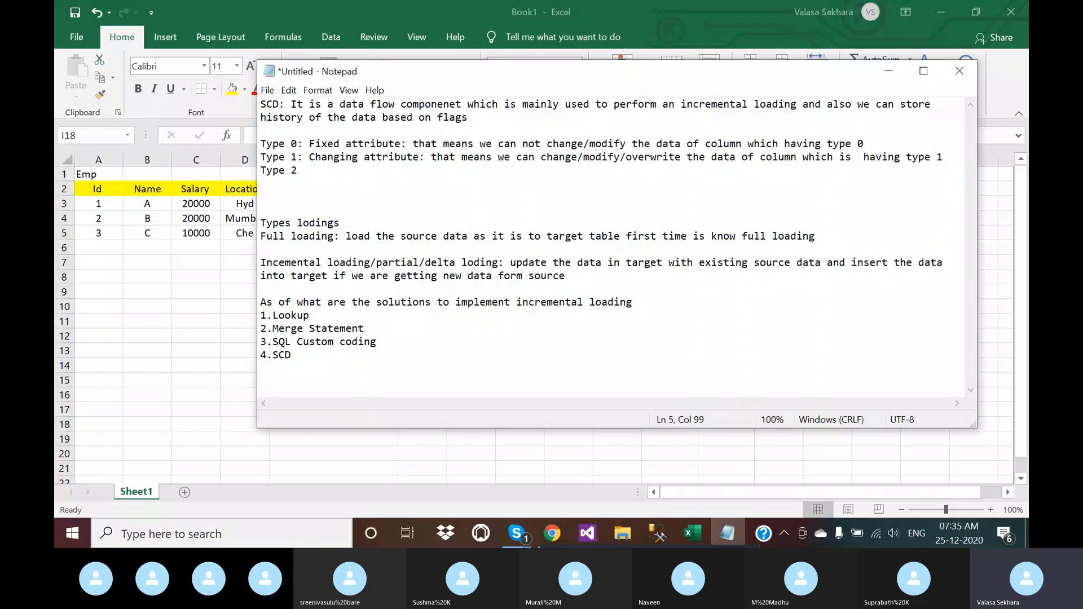
Append "columns" to the end of the Type 1 line and insert "is" before "having" in the Type 0 line
key("End")
type("co")
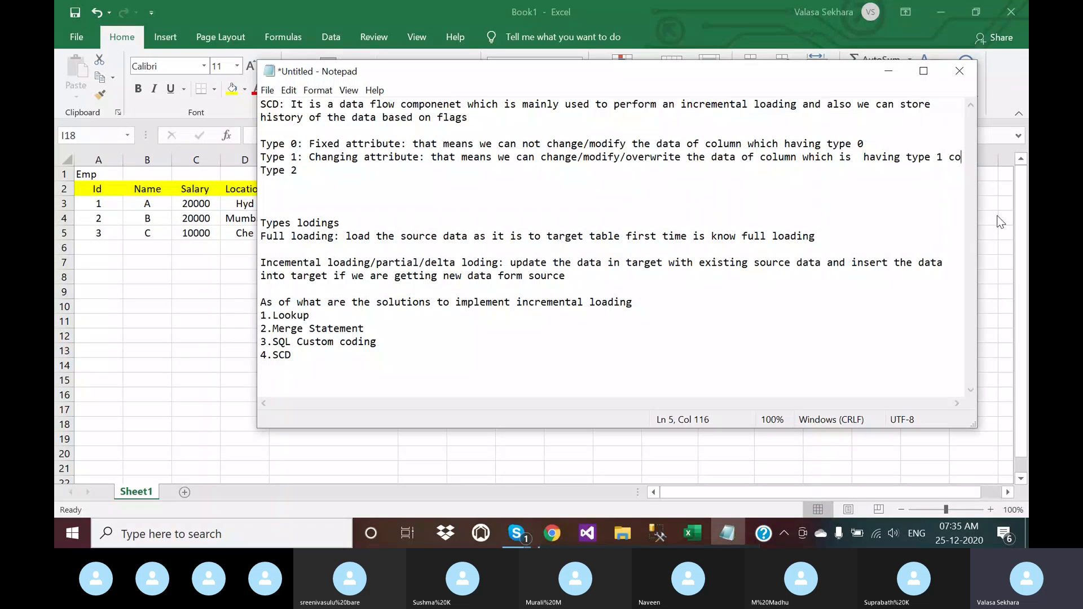
type("lumns")
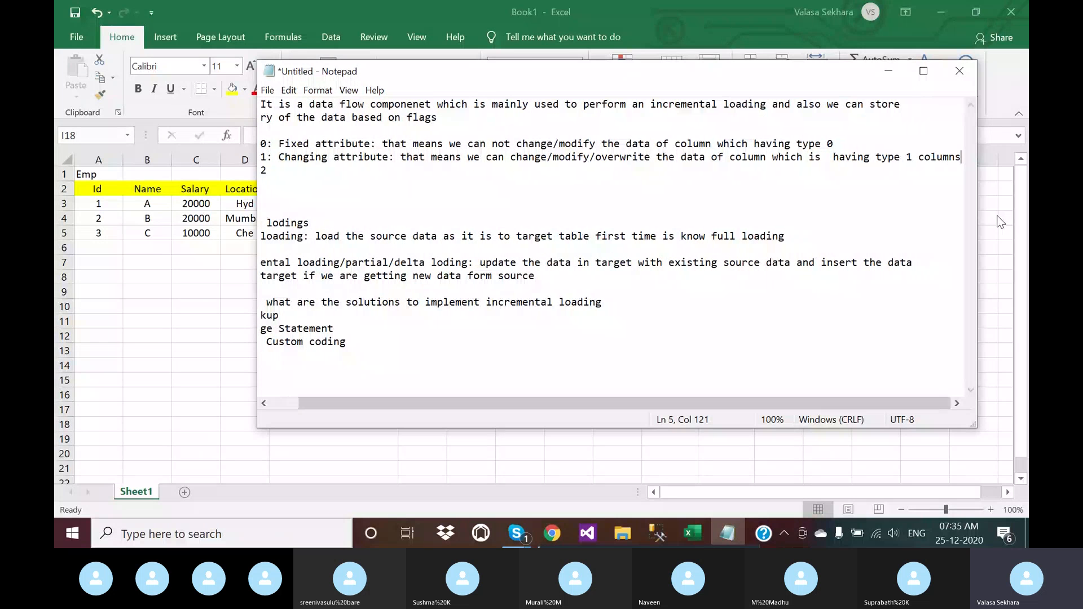
left_click(755, 145)
type("is")
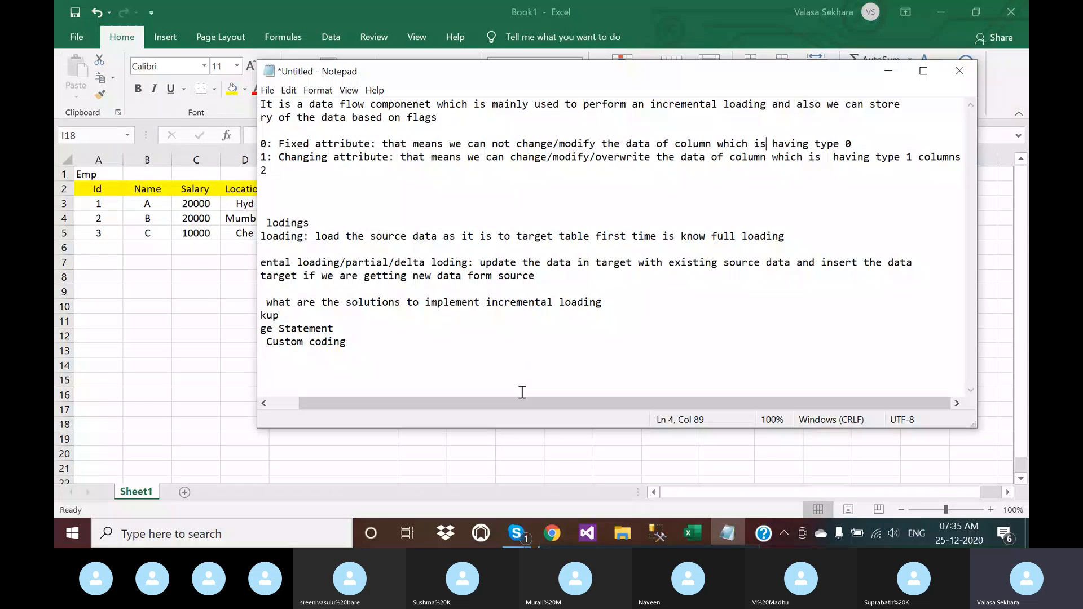
scroll(418, 388, "left", 3)
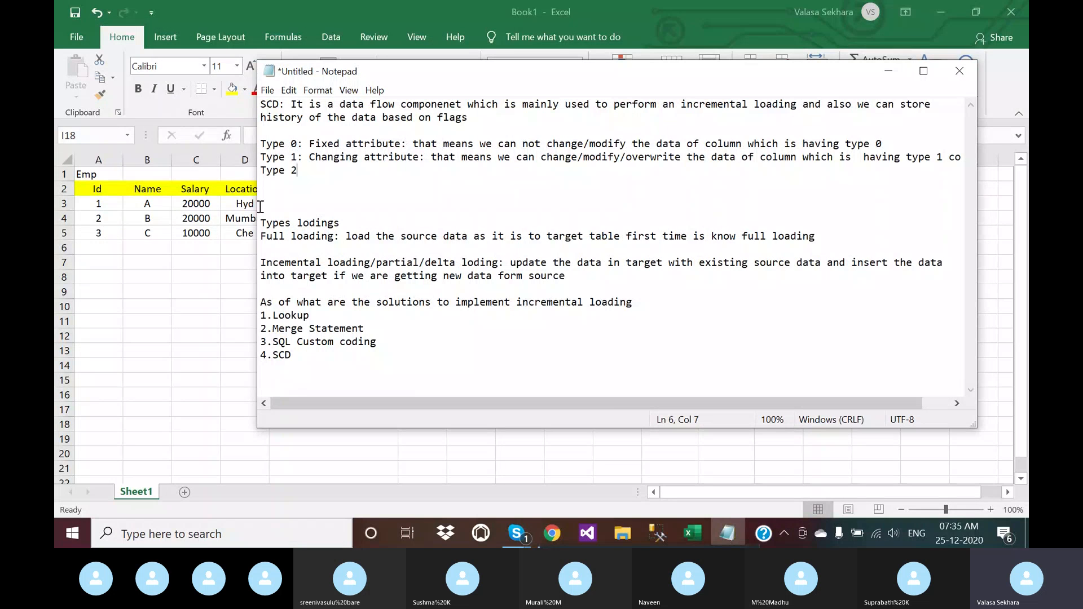
Switch to the Excel workbook and compare the Emp source salaries and locations with the incremental target table's records
left_click(190, 203)
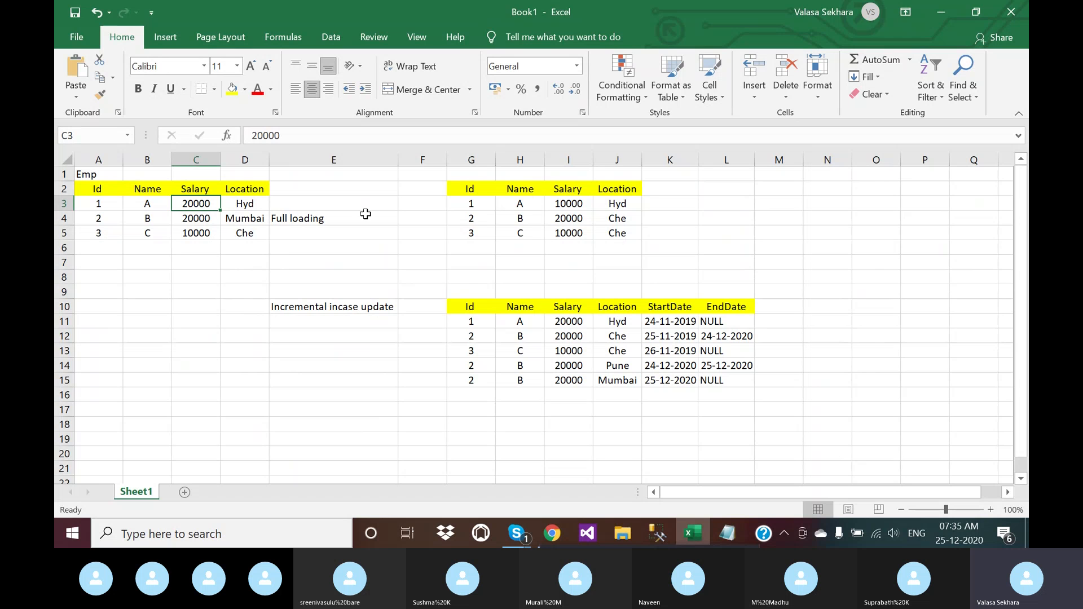
left_click(584, 214)
left_click(199, 203)
left_click(569, 325)
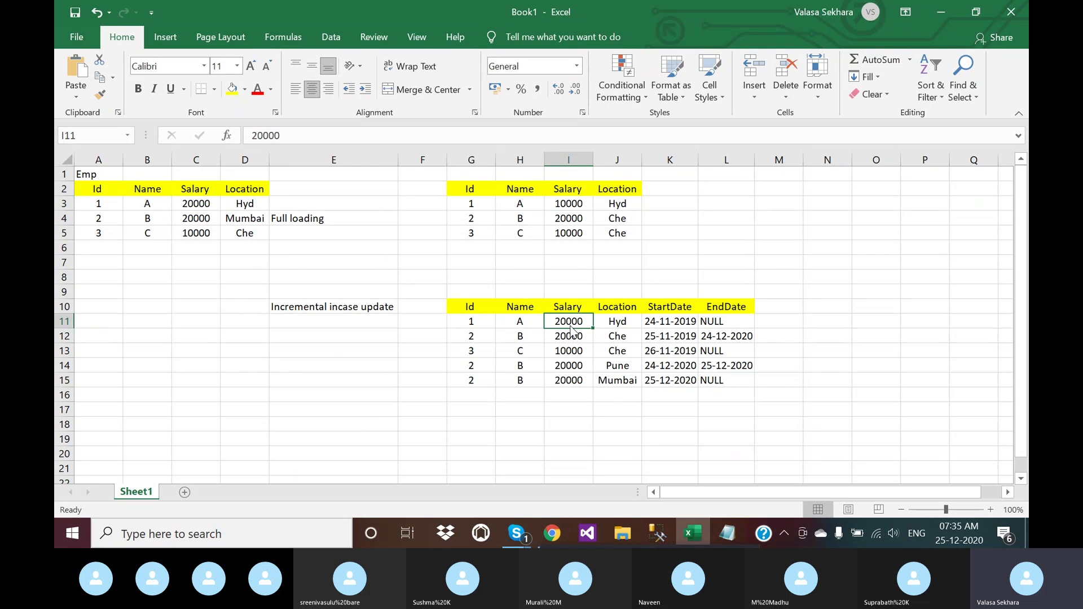
key("alt+Tab")
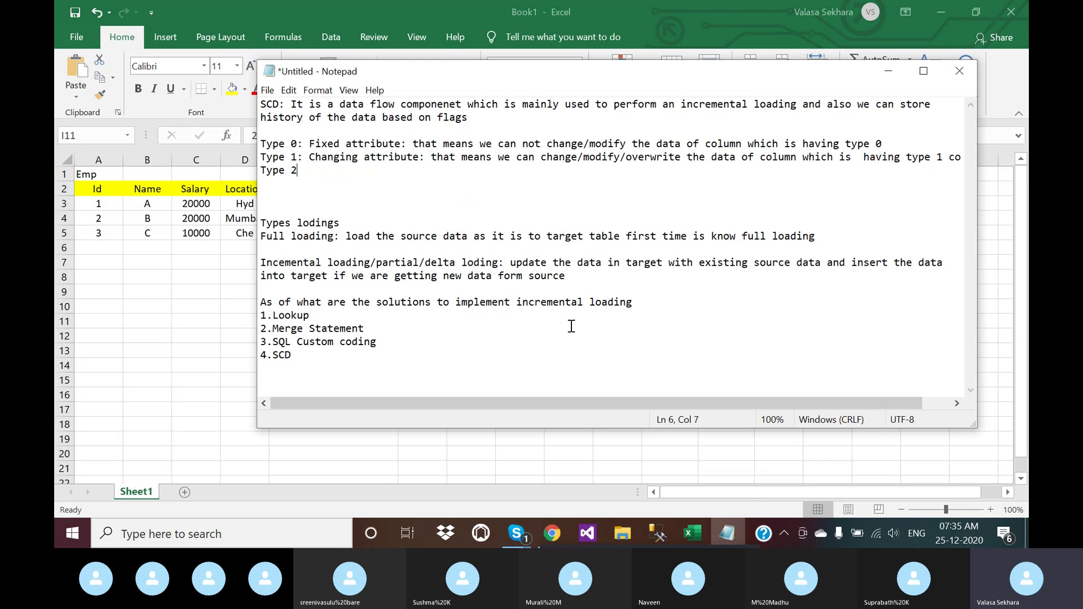
key("alt+Tab")
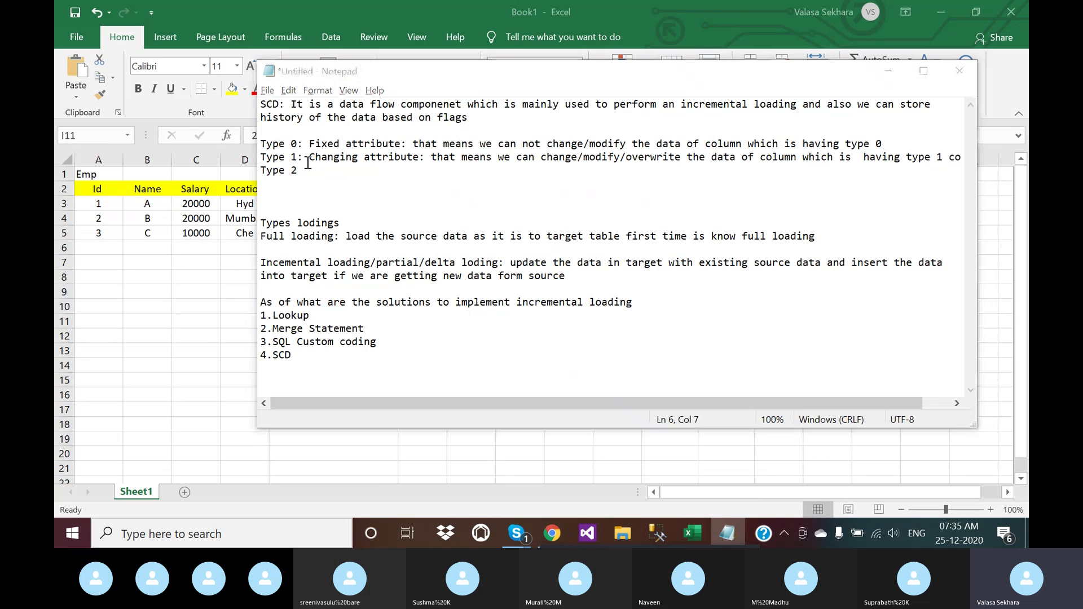
left_click(231, 220)
left_click(617, 368)
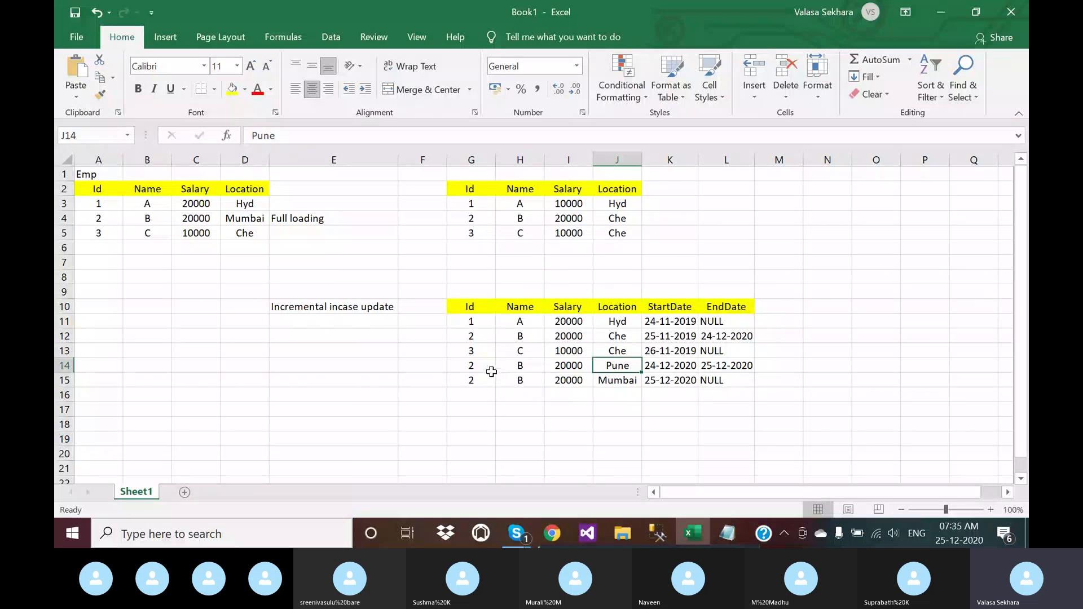
Switch to the Notepad notes and extend the Type 2 line with ": History Attribute: that menas we can maintain history of the data based flags"
key("alt+Tab")
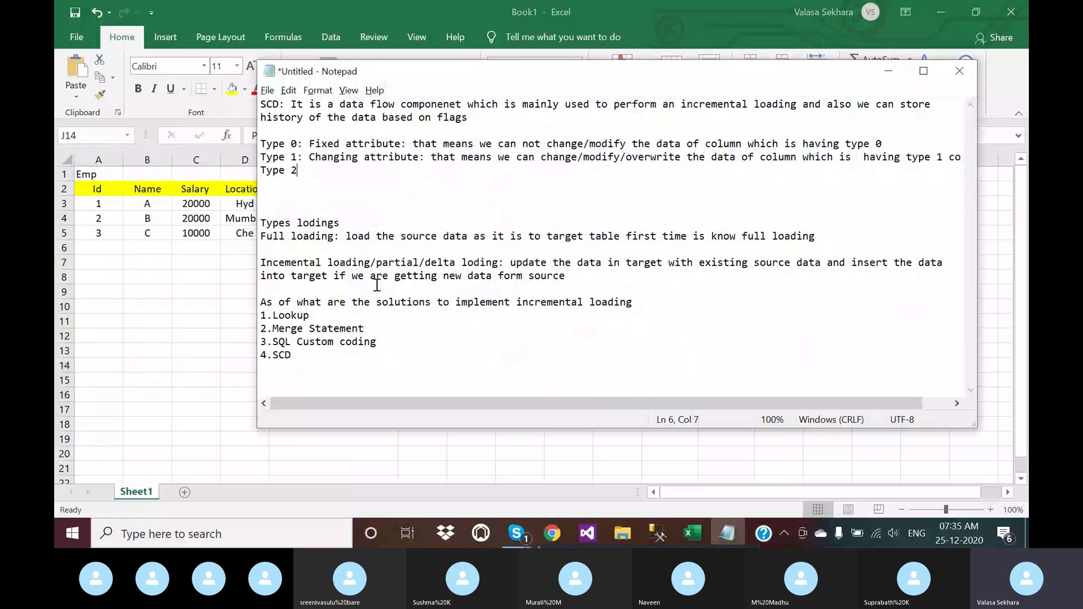
type(": History Att")
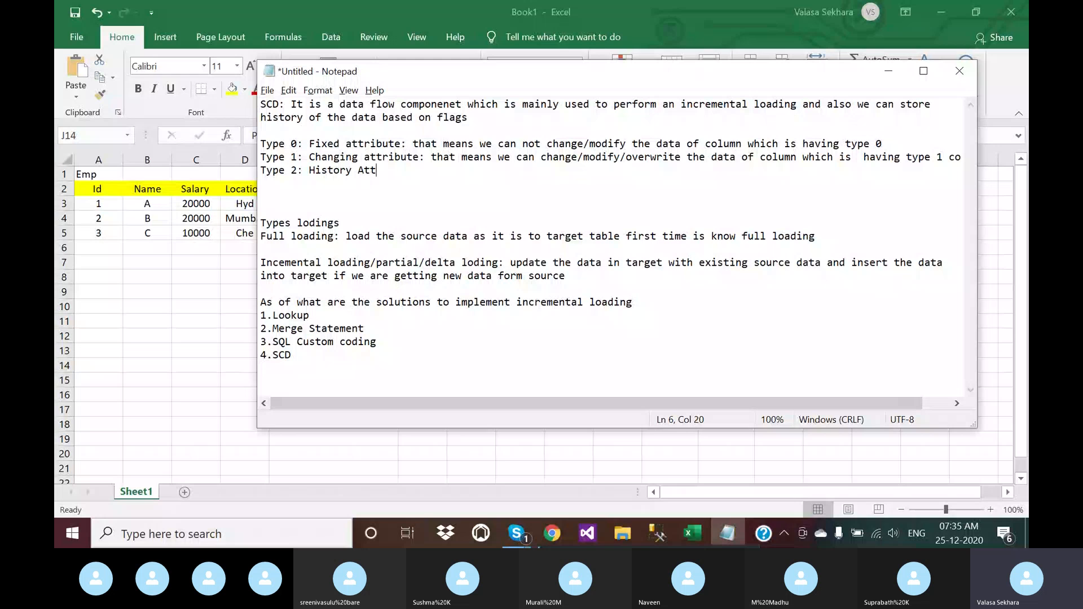
type("ribute: th")
type("at mena")
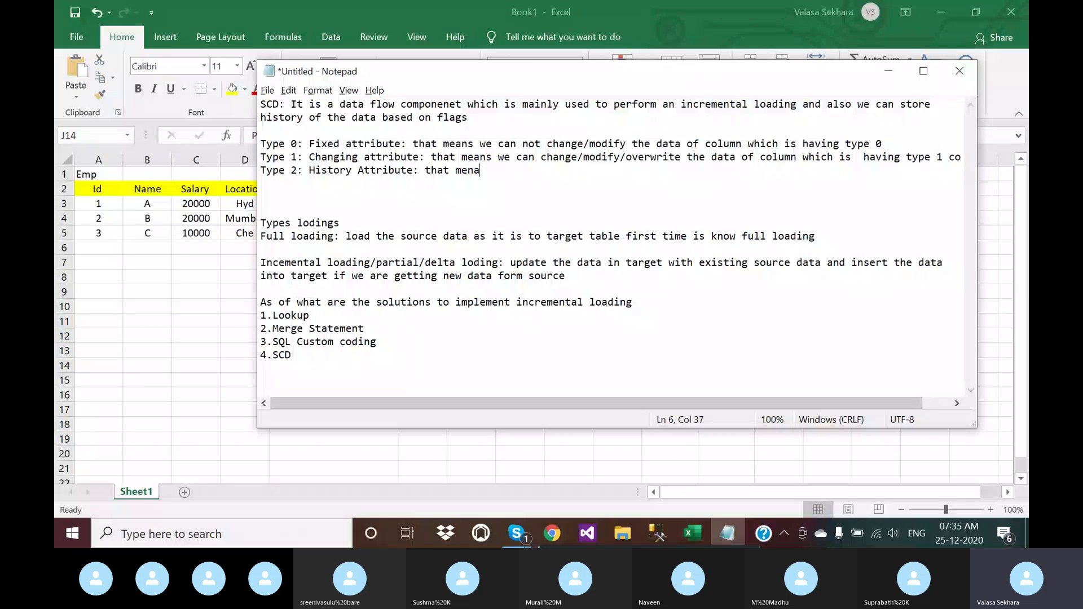
type("s we can maintain history of t")
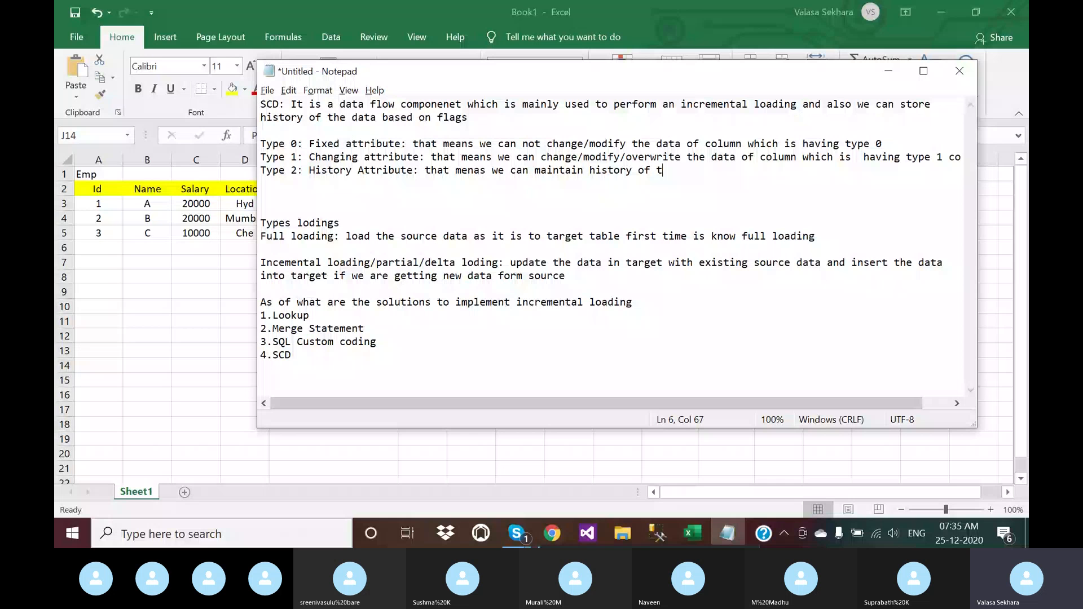
type("he data based f")
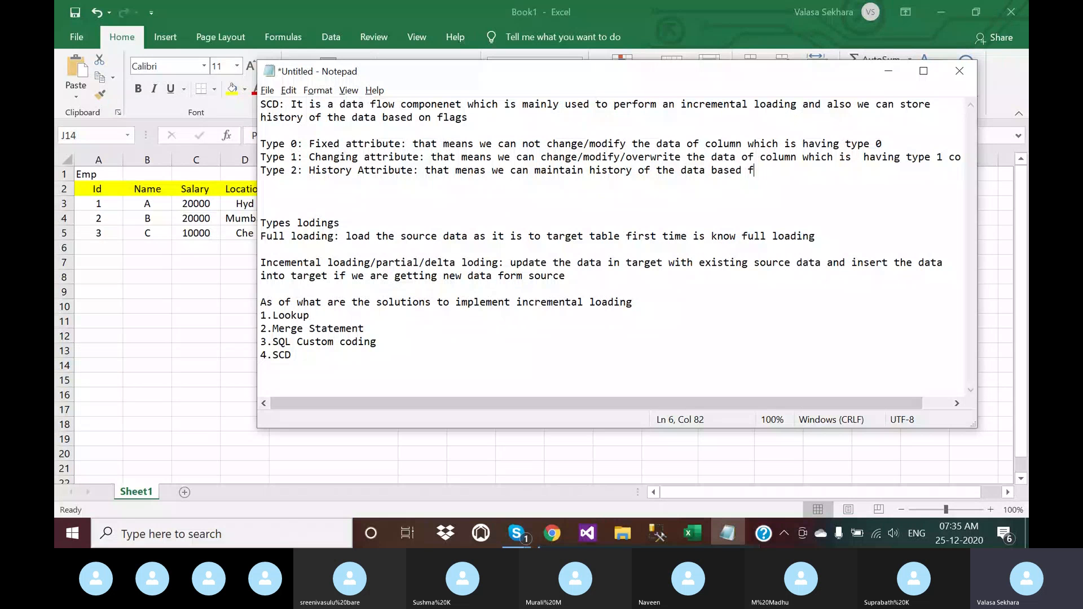
type("lags")
Switch to the Excel workbook and examine the EndDate values of the incremental target table down to the Mumbai record
key("alt+Tab")
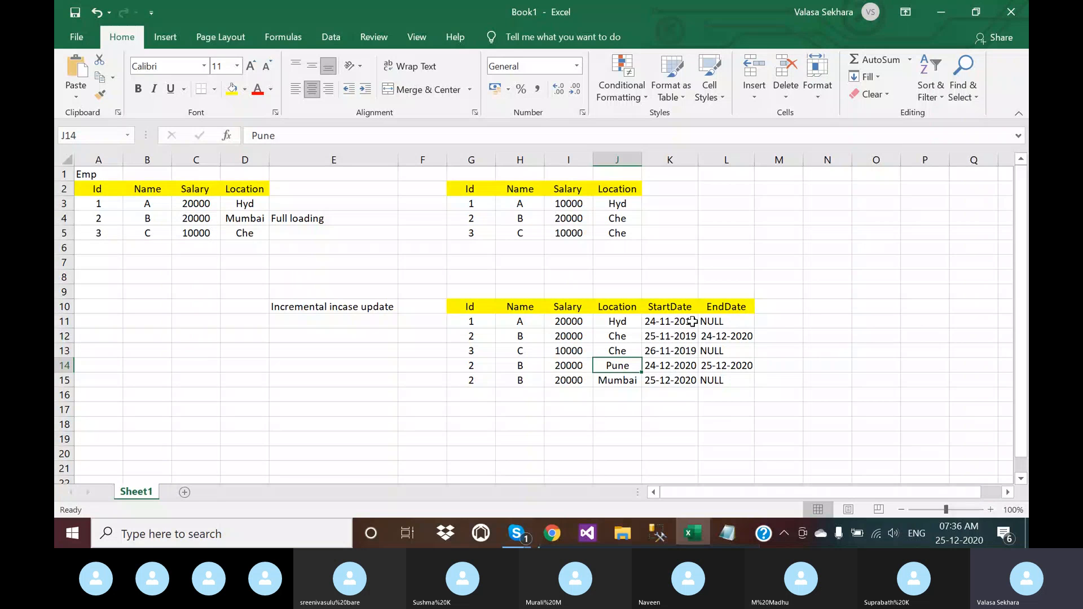
left_click_drag(722, 306, 723, 375)
left_click(723, 375)
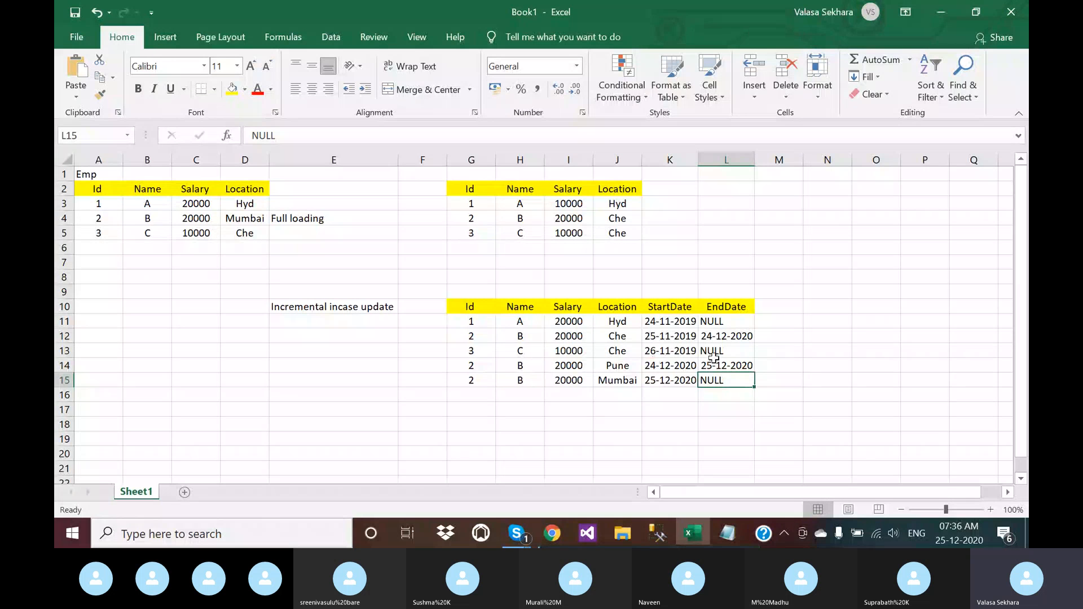
left_click(473, 304)
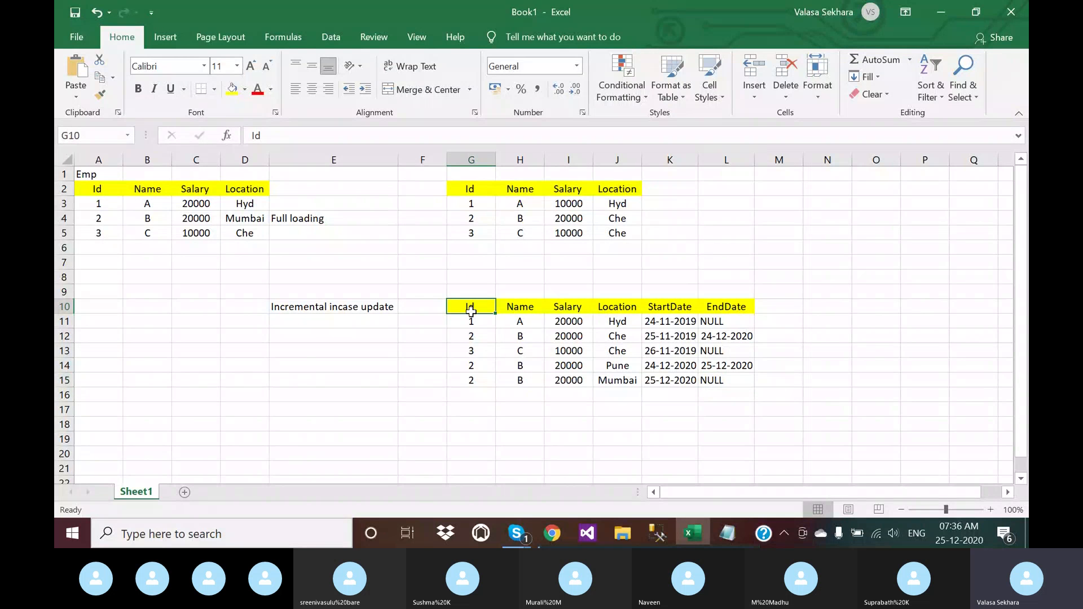
mouse_move(471, 310)
left_mouse_down()
mouse_move(478, 395)
mouse_move(480, 327)
left_mouse_up()
left_click(477, 398)
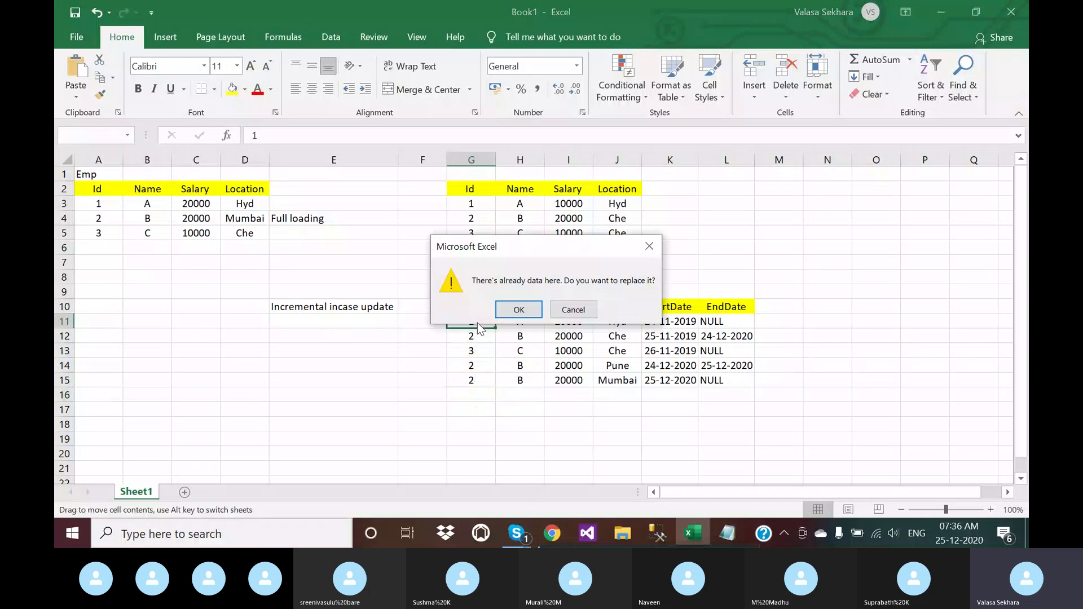
key("Escape")
Enter the label "Business Key" in cell G9, above the incremental target table's Id header
left_click(469, 289)
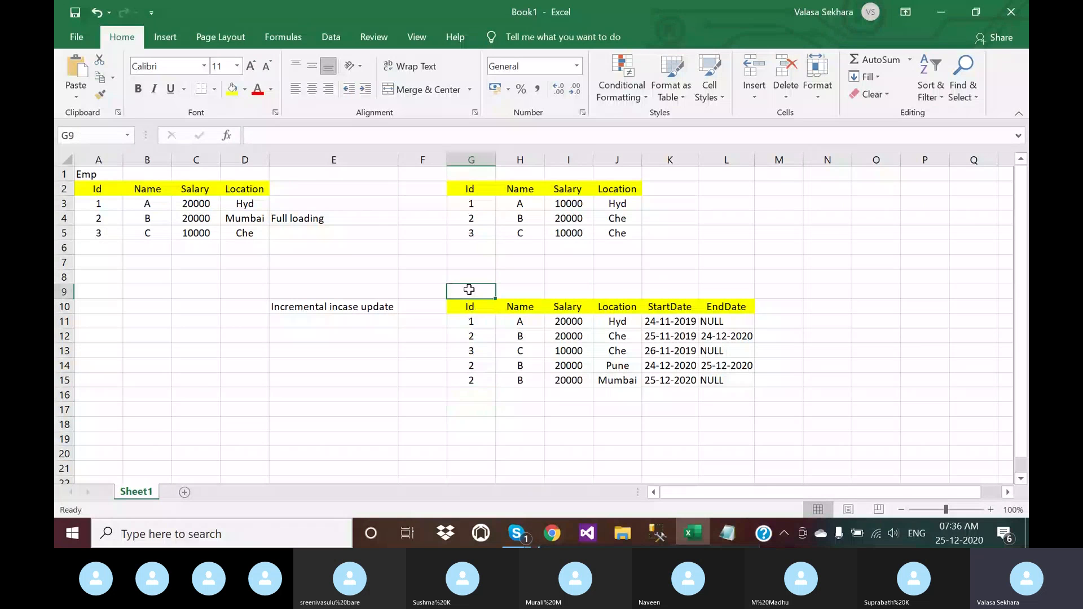
type("Busin")
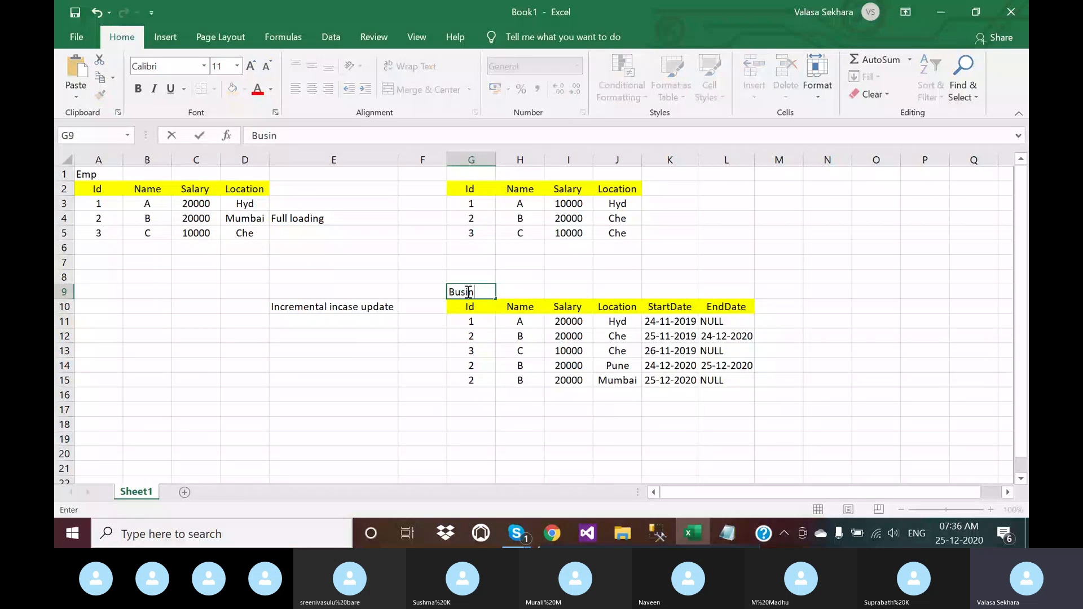
type("ess Key")
left_click(477, 338)
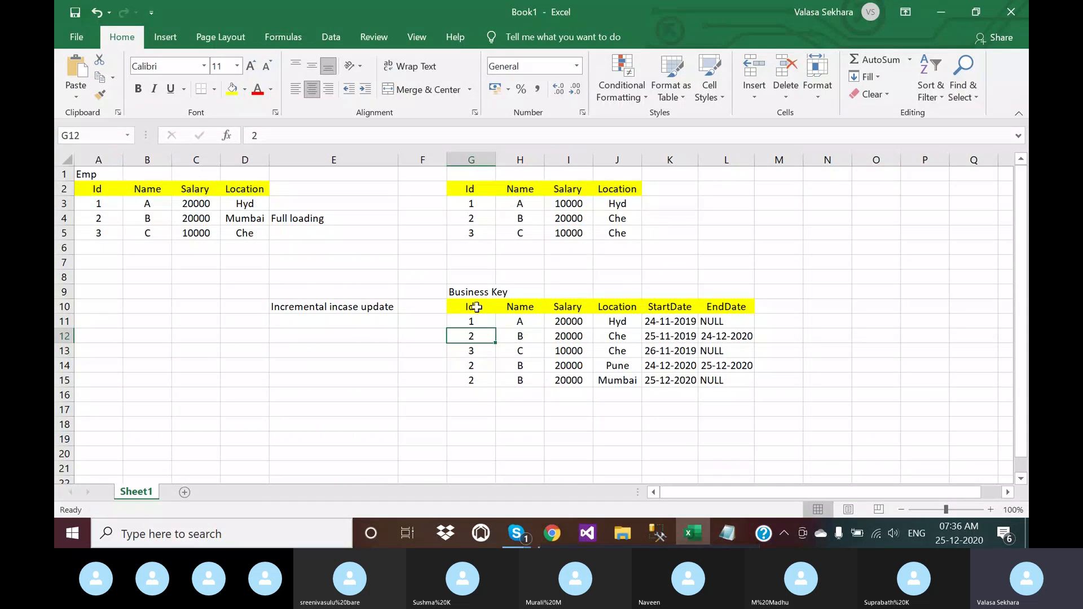
Add an "EmpId" column in column F beside the incremental target table, numbering its five records 1 to 5
left_click(428, 312)
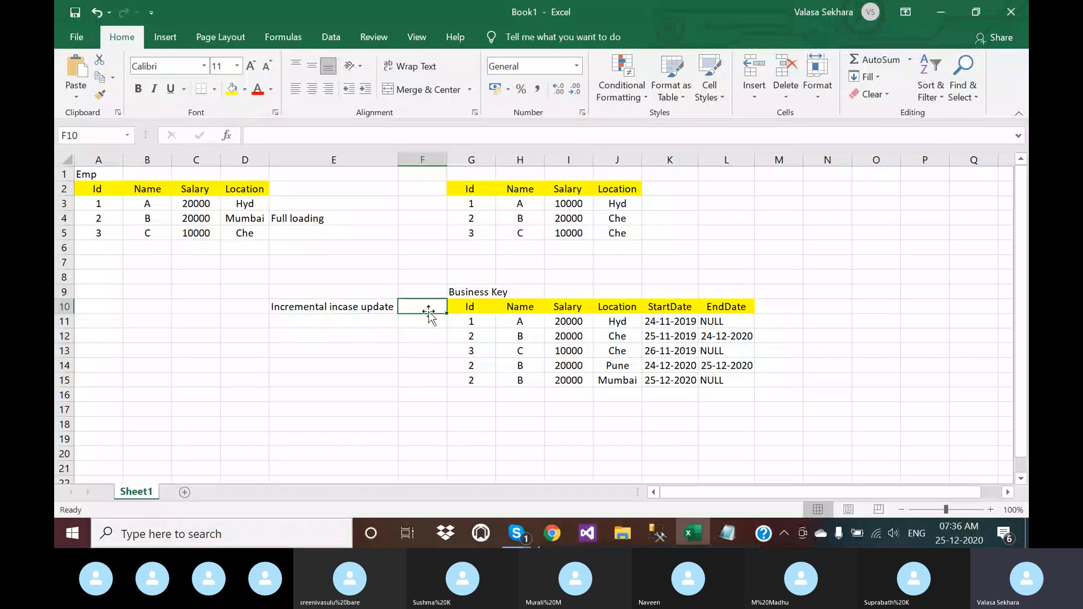
type("E")
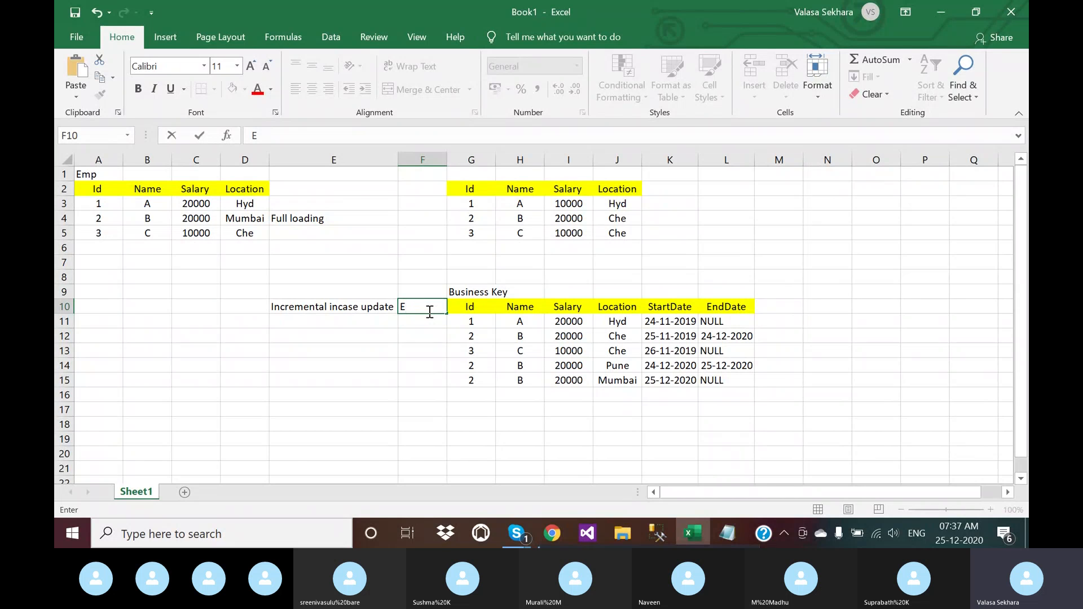
type("mpId")
key("Return")
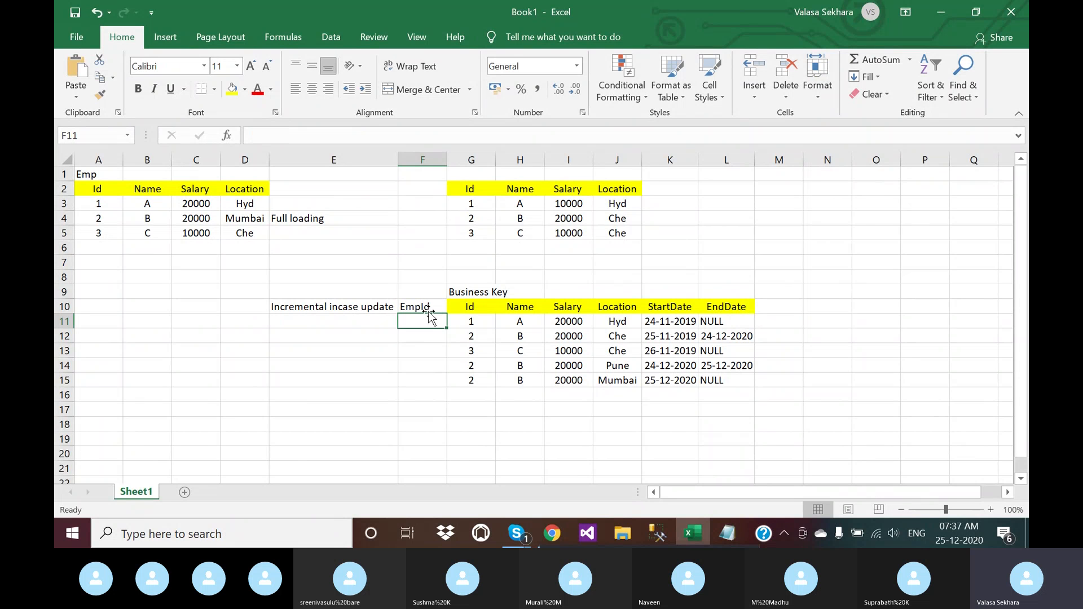
type("1 2")
key("Return")
type("3")
key("Return")
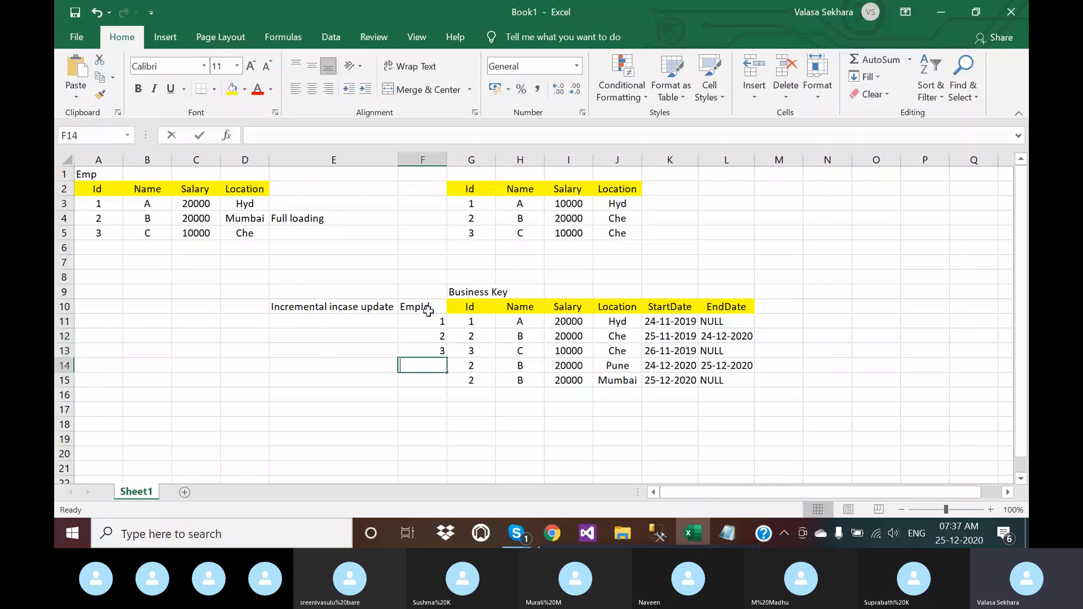
type("4")
key("Return")
type("5")
key("Return")
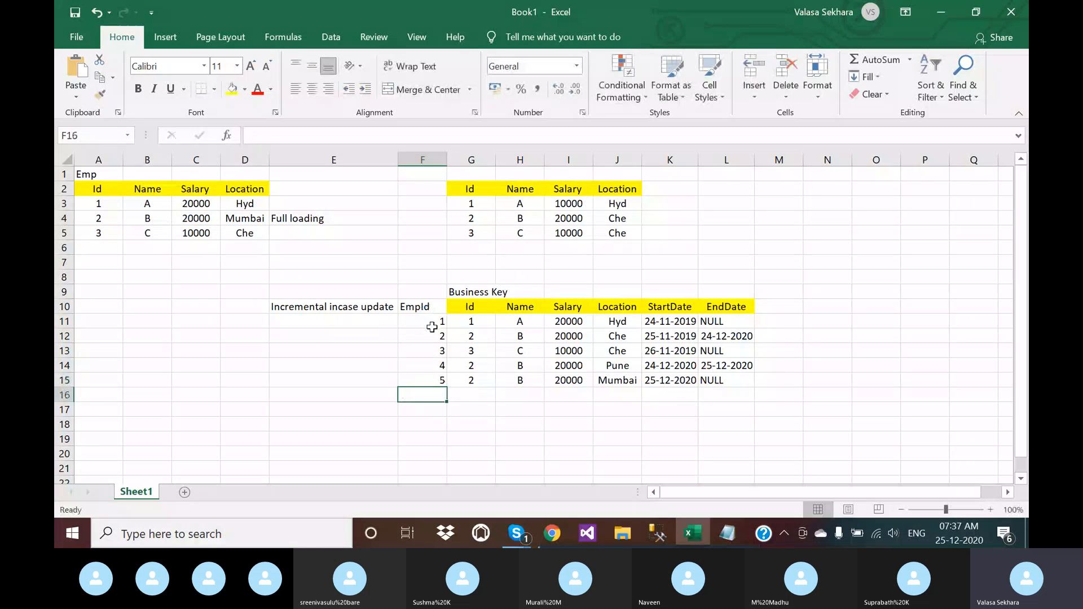
Centre the EmpId values in cells F11 to F15
left_click_drag(433, 322, 436, 381)
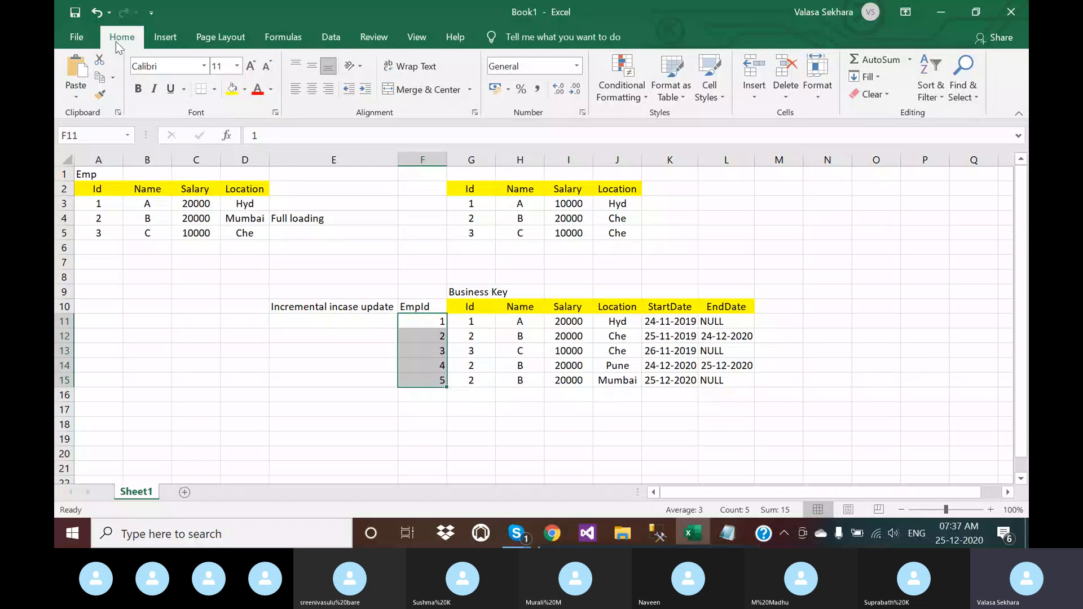
left_click(312, 89)
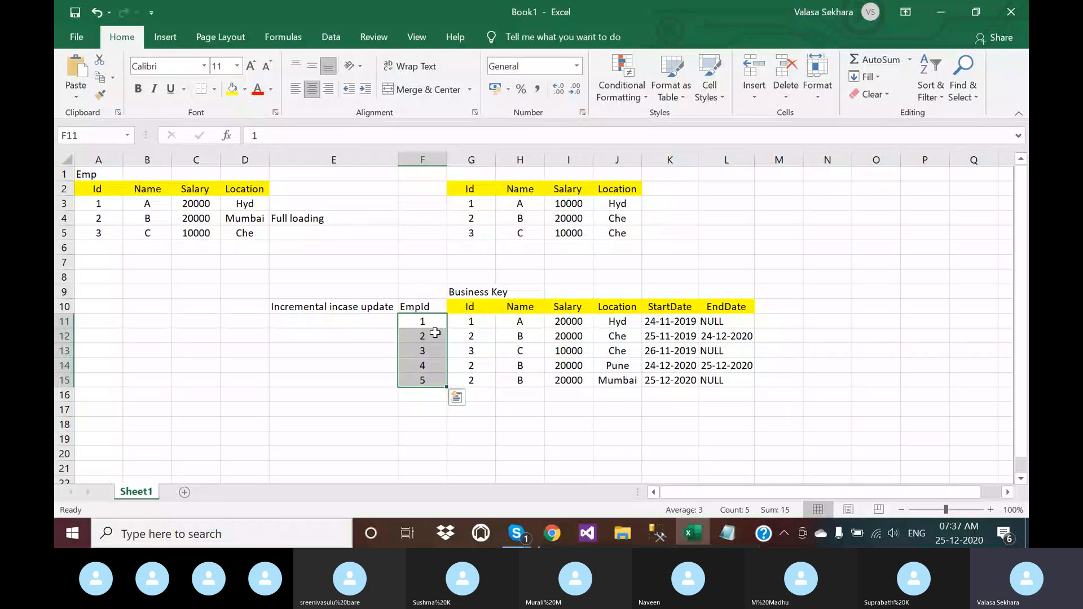
left_click(426, 292)
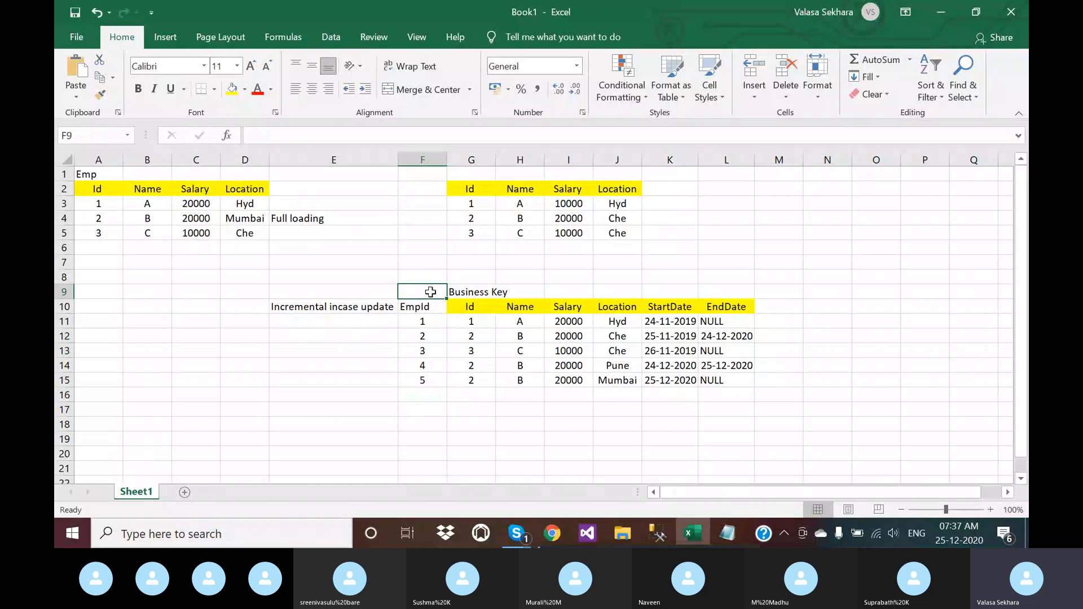
left_click(462, 278)
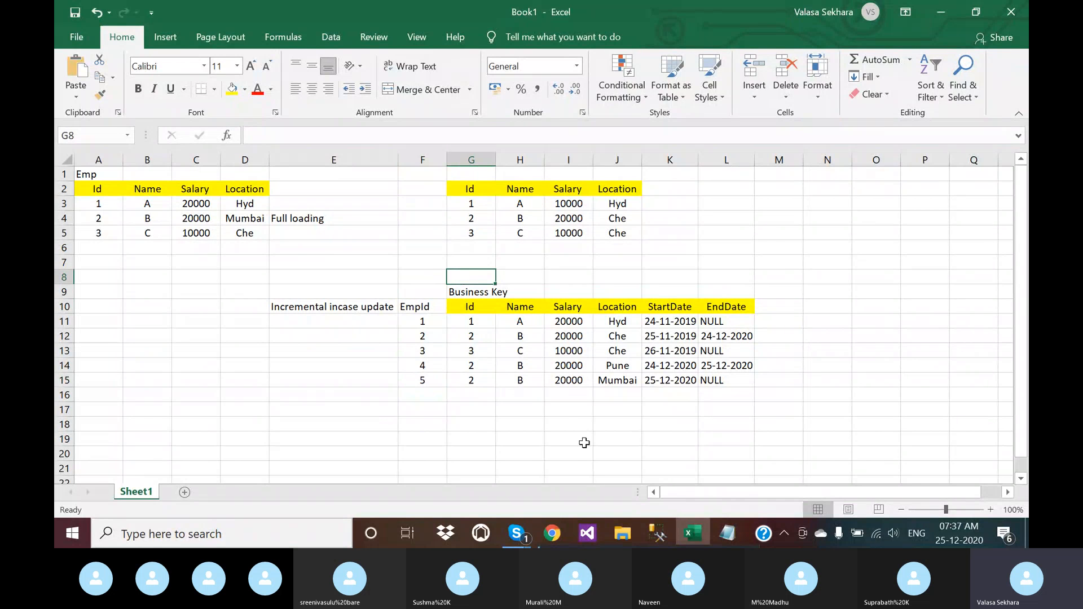
Switch to the Notepad notes and add below the Type 2 line "incase data warehose to maintain the unique data with help of surrgogate key"
left_click(729, 539)
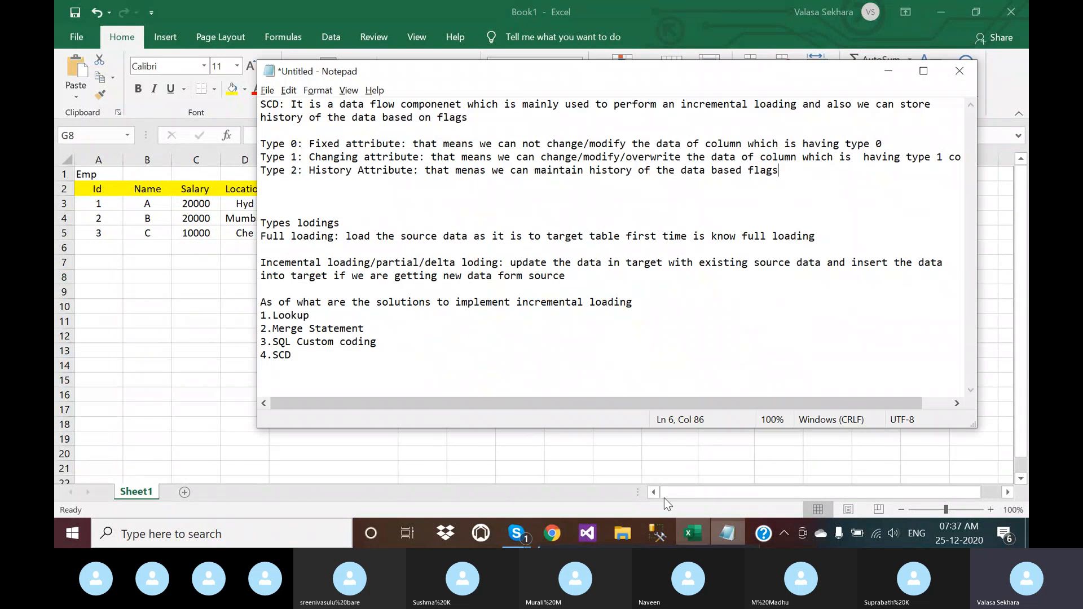
left_click(313, 197)
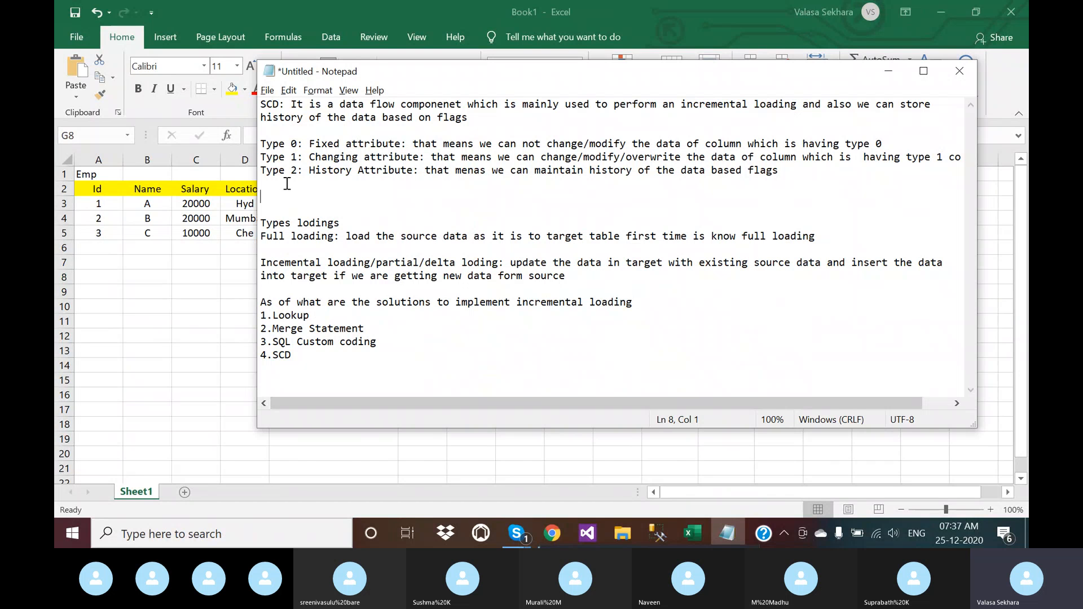
type("incase data war")
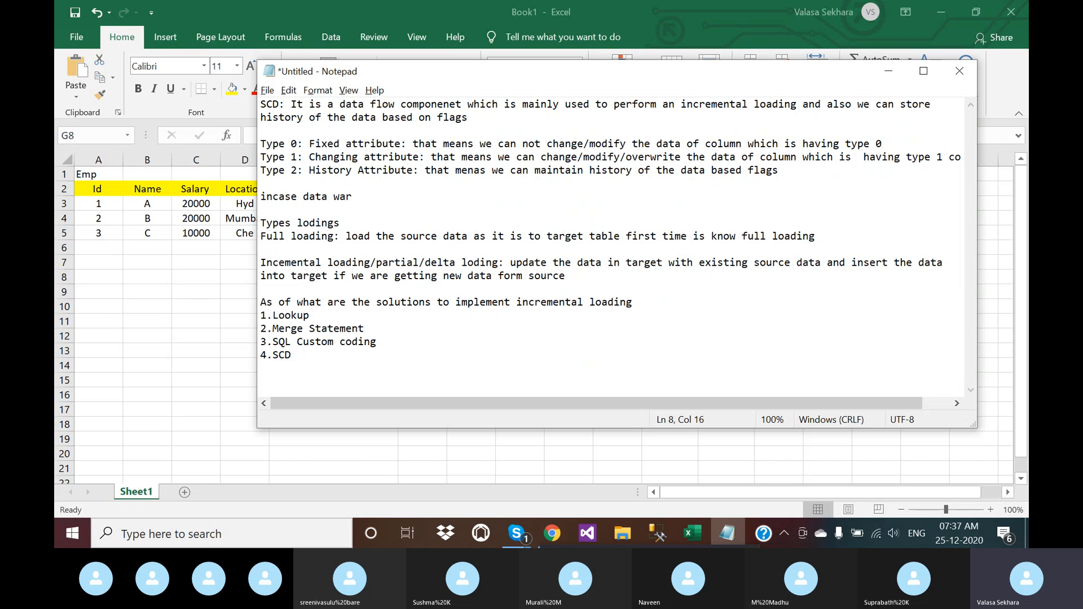
type("ehose to maintai")
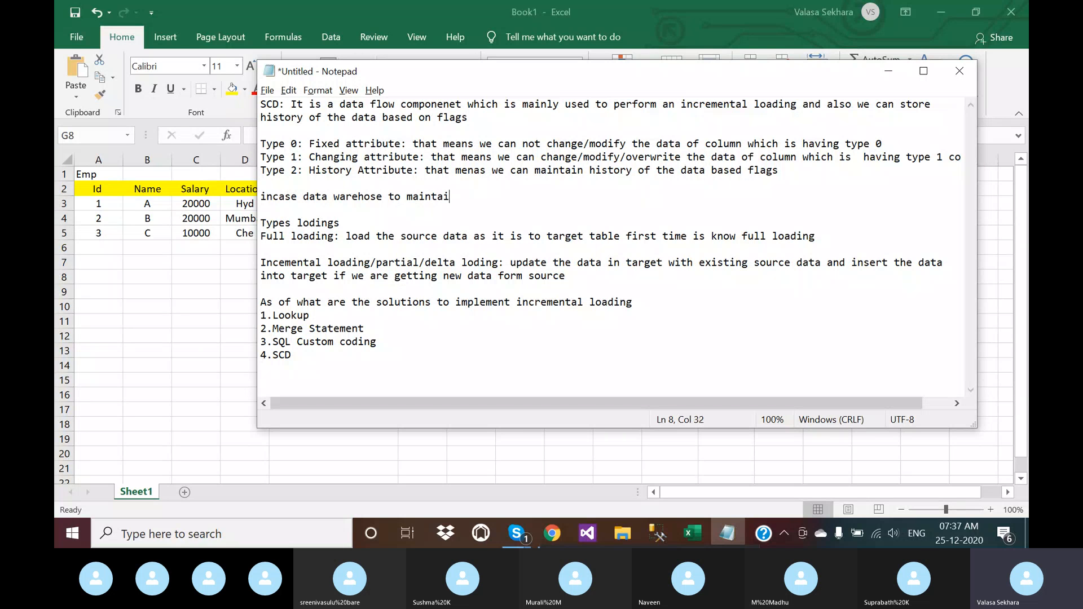
type("n the unique t")
key("BackSpace")
type("data with ")
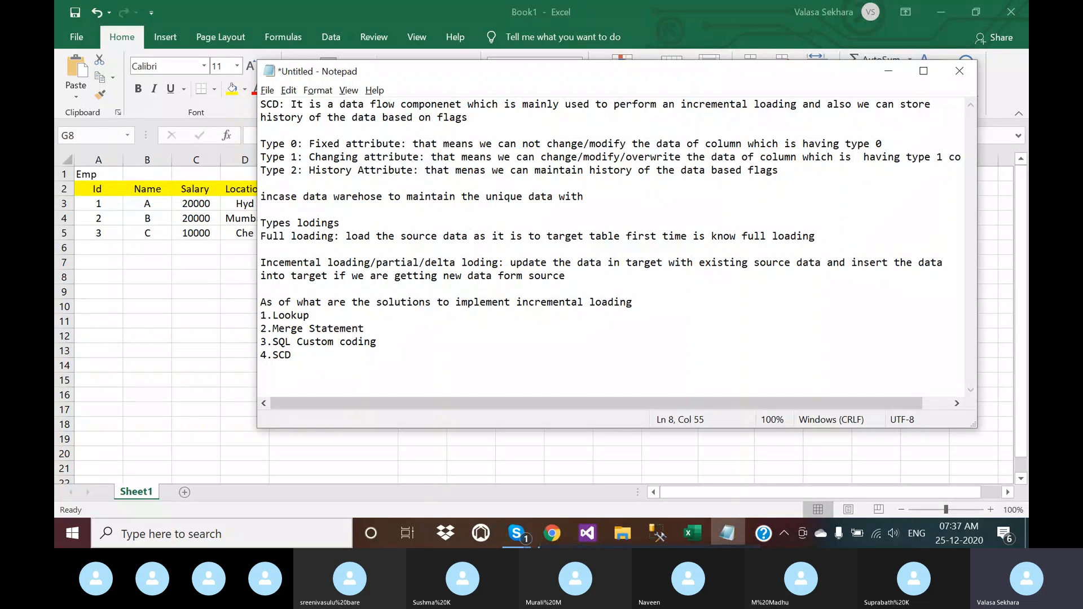
type("help of surrgogate ke")
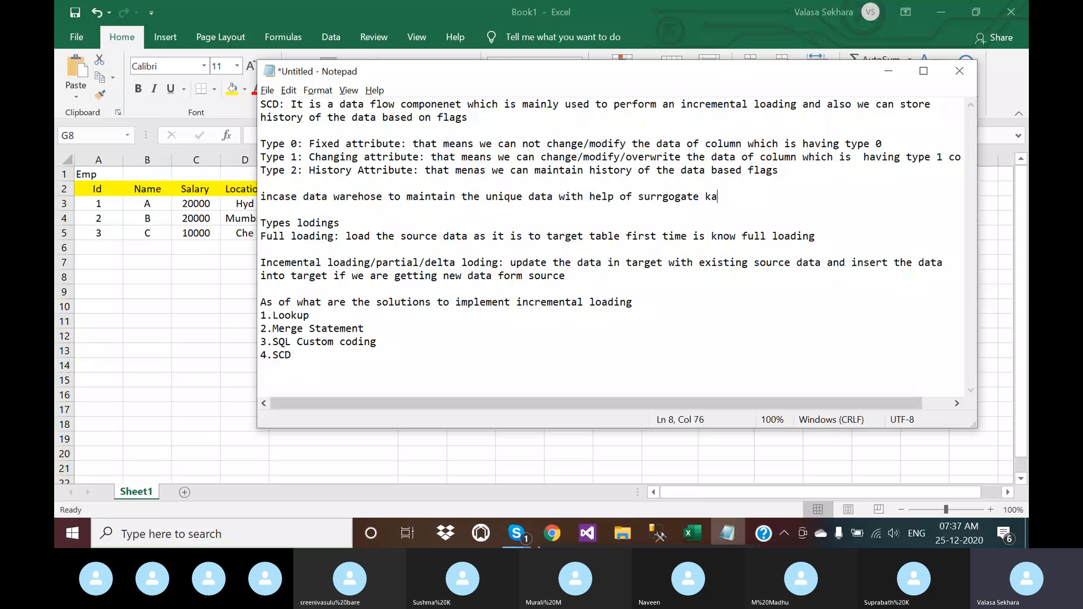
type("y")
Switch to the Excel workbook and enter the label "Surrogate Key" in cell F9, above the EmpId header
key("alt+Tab")
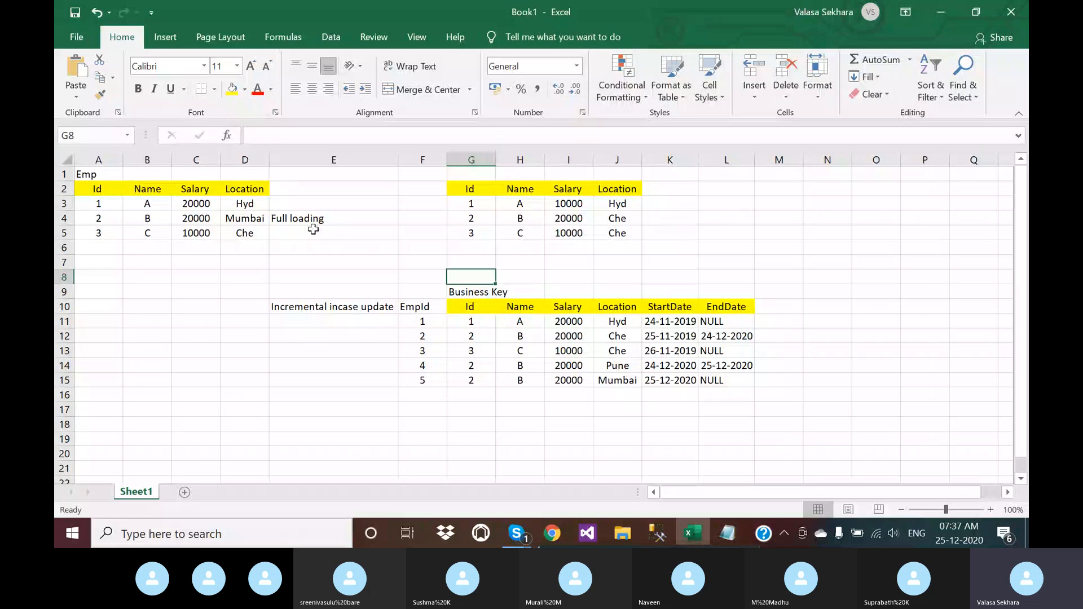
left_click(415, 291)
type("Su")
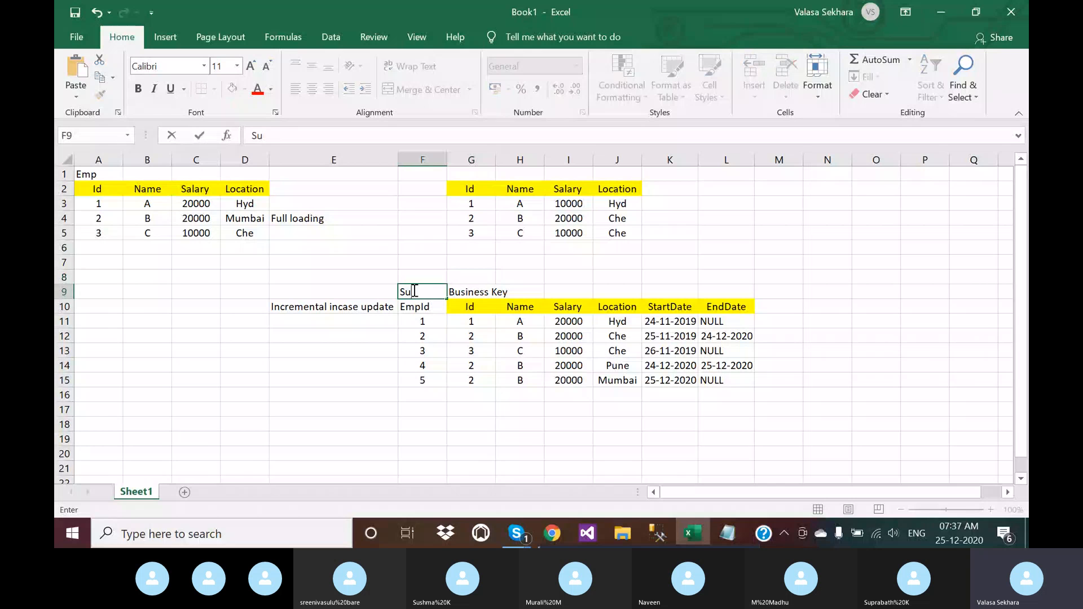
type("rrogate Key")
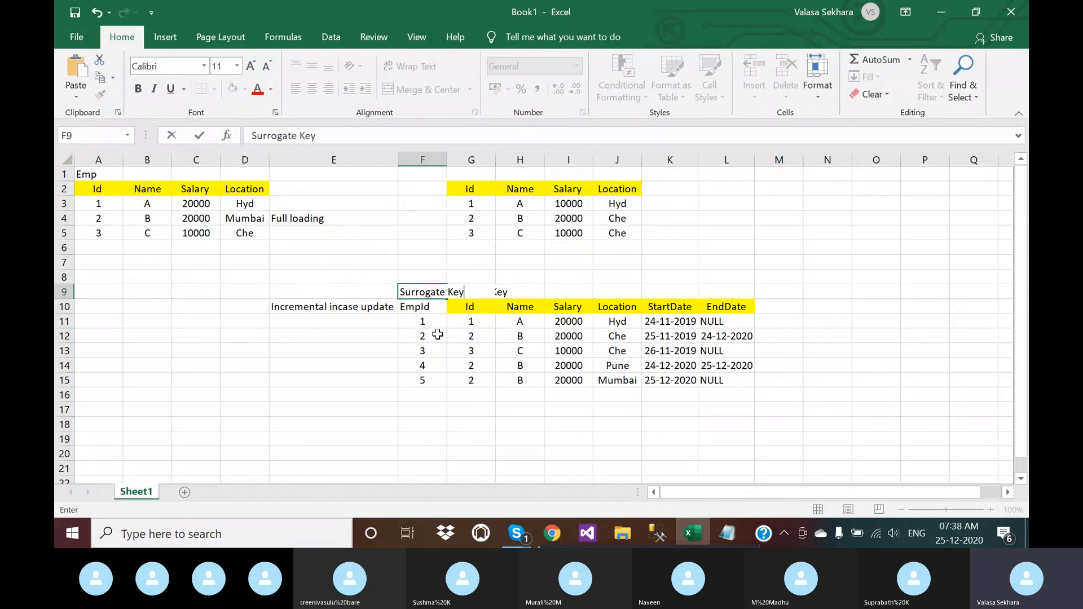
left_click(438, 335)
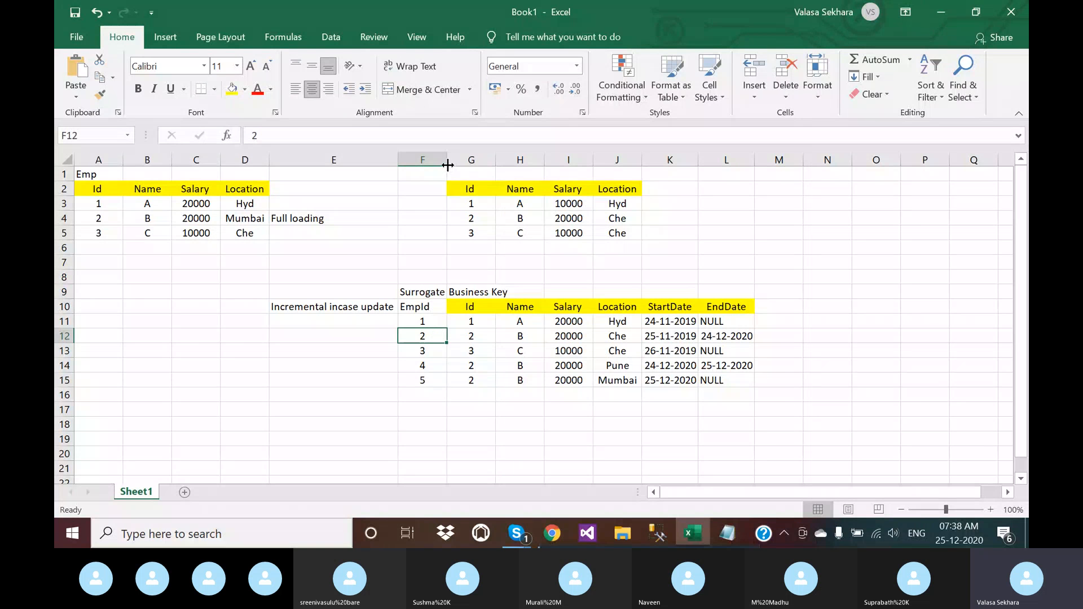
Widen column F so that the whole "Surrogate Key" label fits
left_click_drag(447, 164, 467, 164)
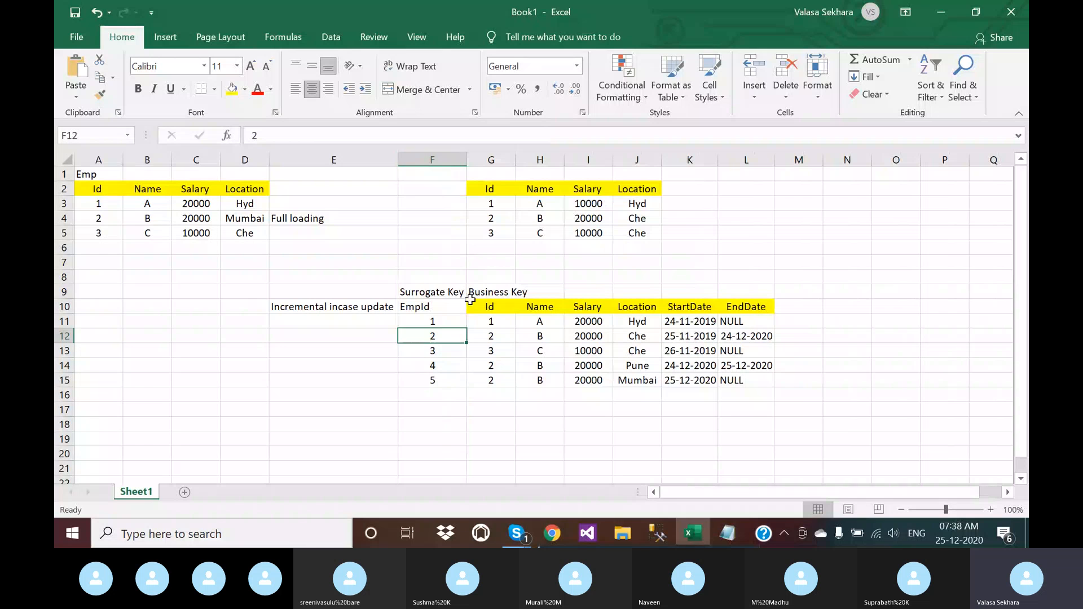
left_click(471, 321)
left_click(455, 364)
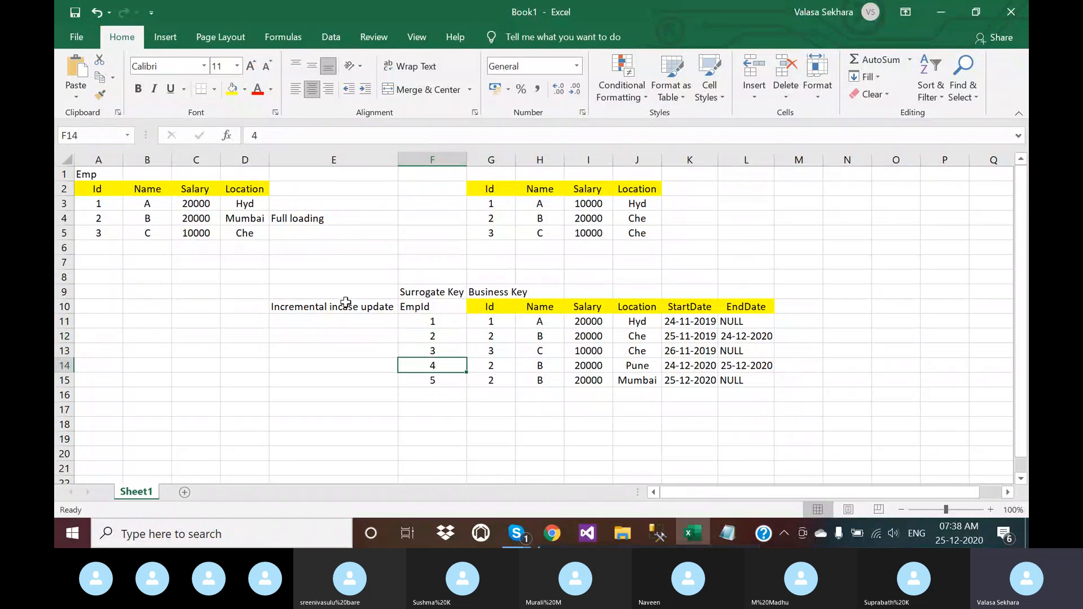
left_click_drag(399, 160, 399, 160)
left_click(441, 336)
left_click(423, 292)
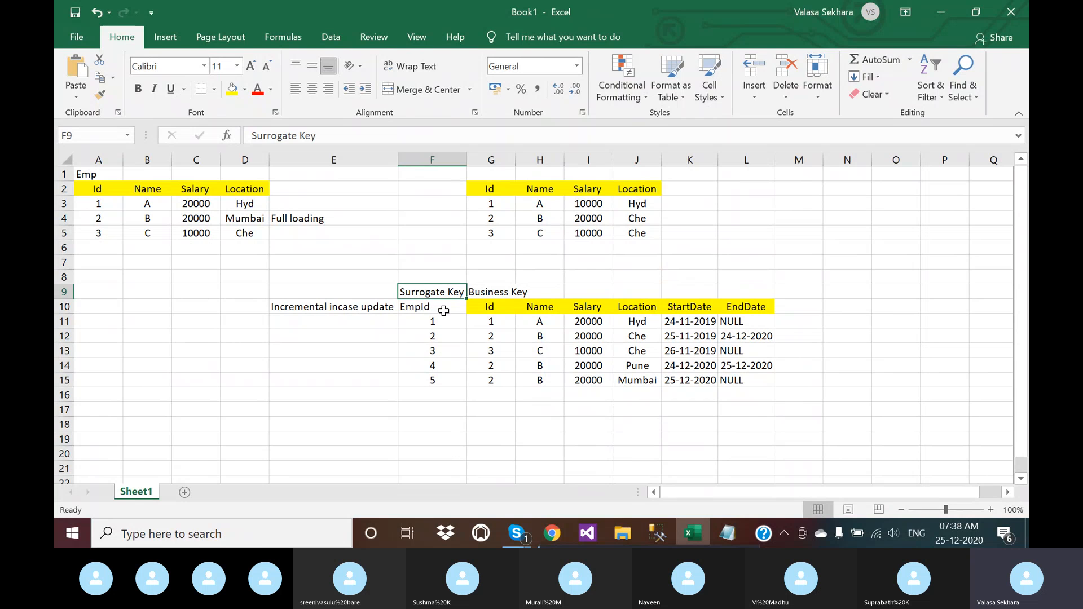
Fill the EmpId header cell with yellow to match the incremental target table's other headers
left_click(421, 309)
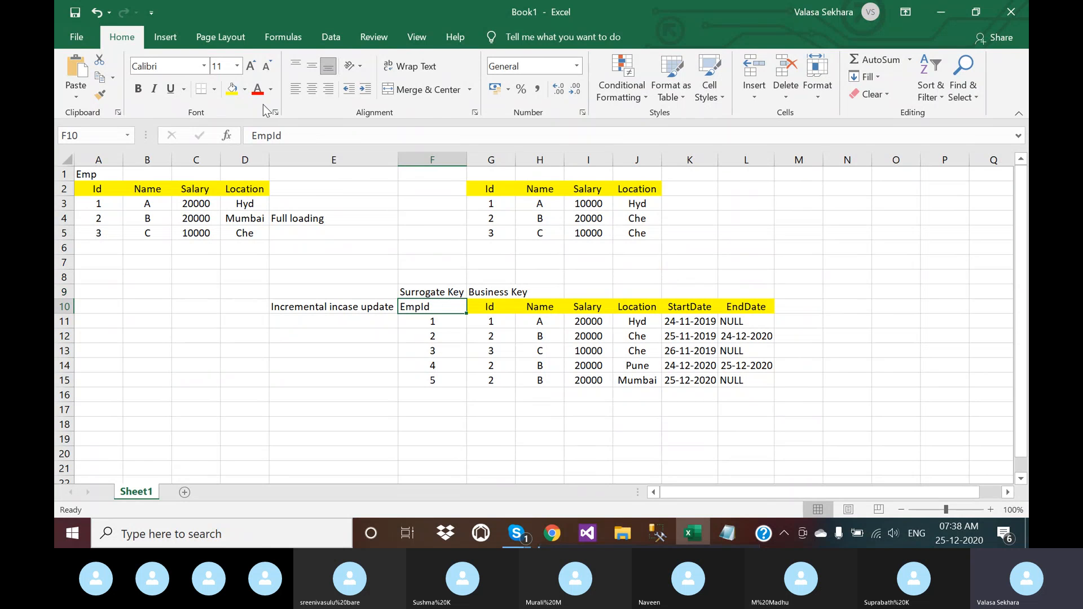
left_click(232, 89)
left_click(502, 334)
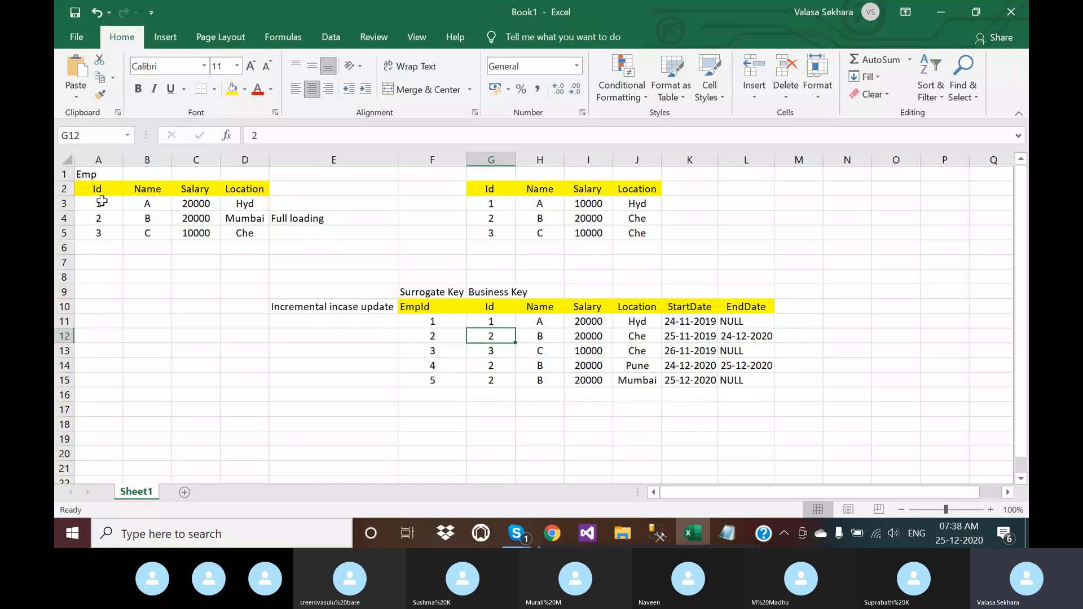
Label the Emp source table "OLTP" in cell B1 and the incremental target table "OLAP" in cell I9
left_click(157, 172)
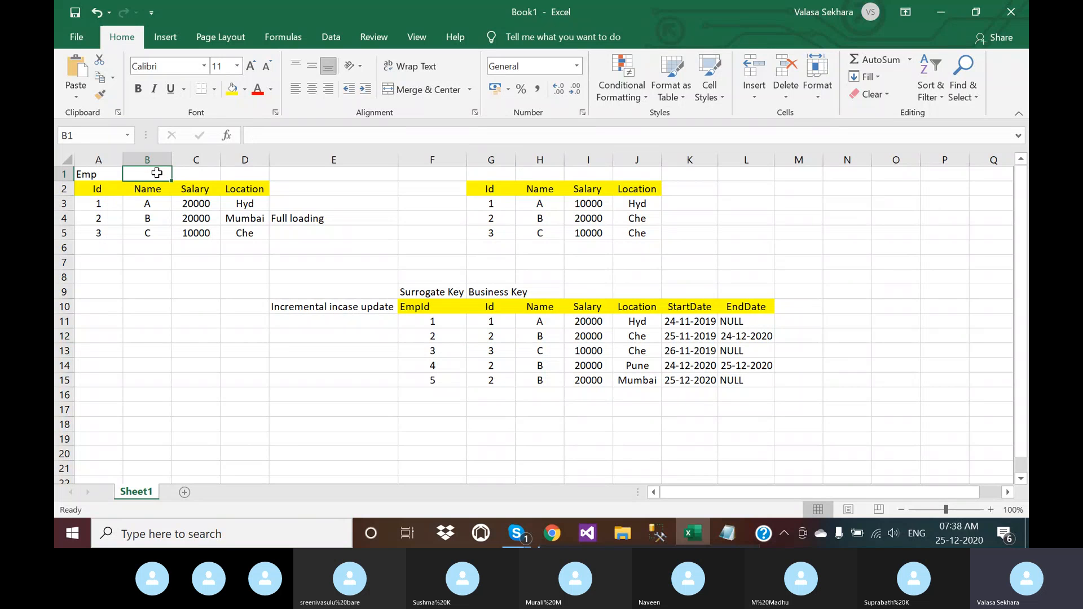
type("OLT")
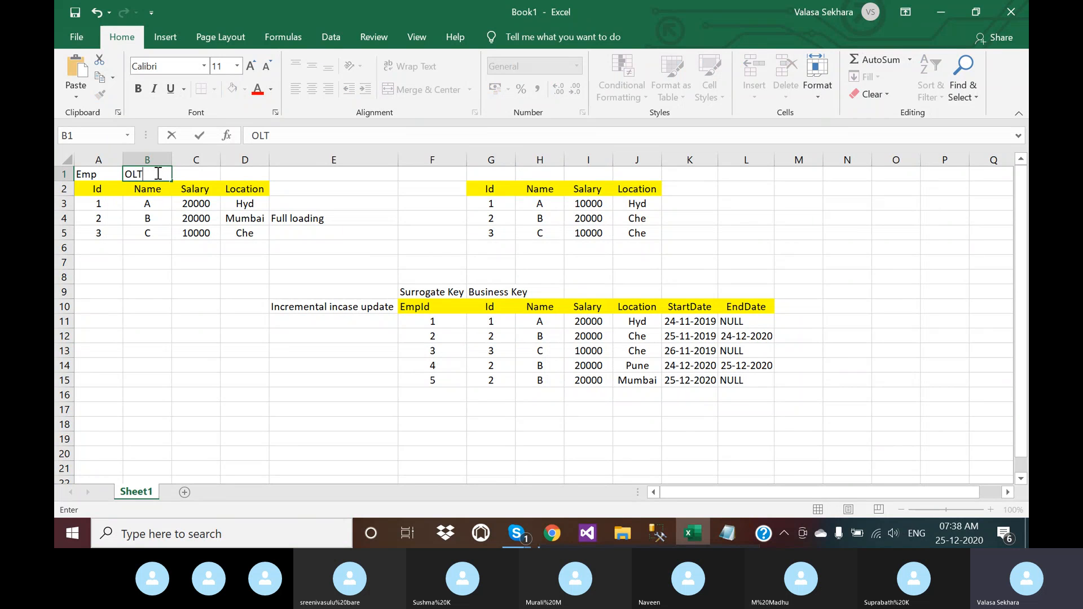
type("P")
left_click(589, 289)
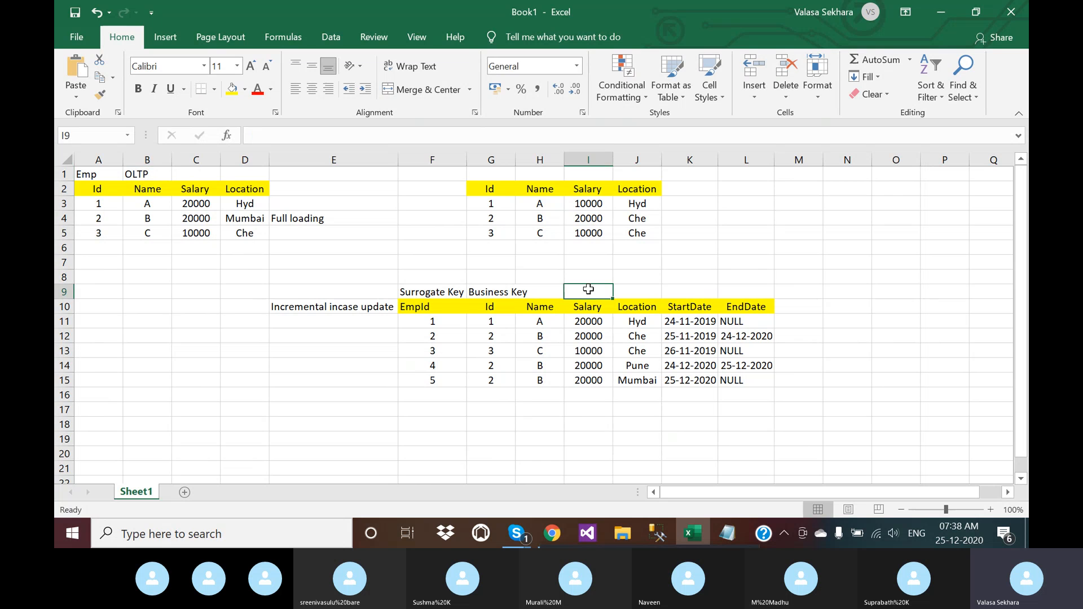
type("OLT")
key("BackSpace")
type("AP")
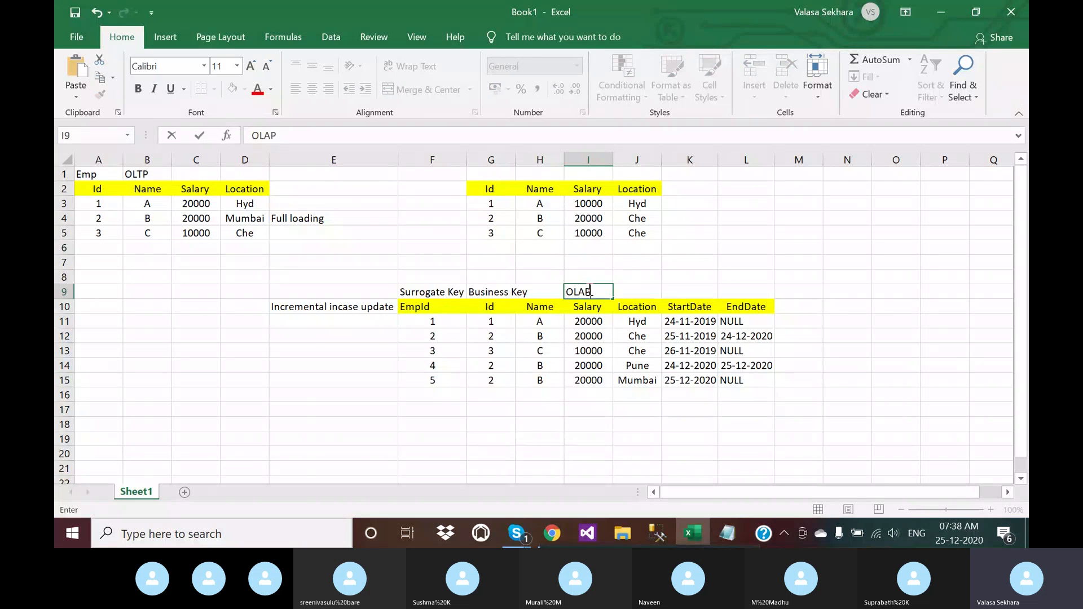
left_click(585, 336)
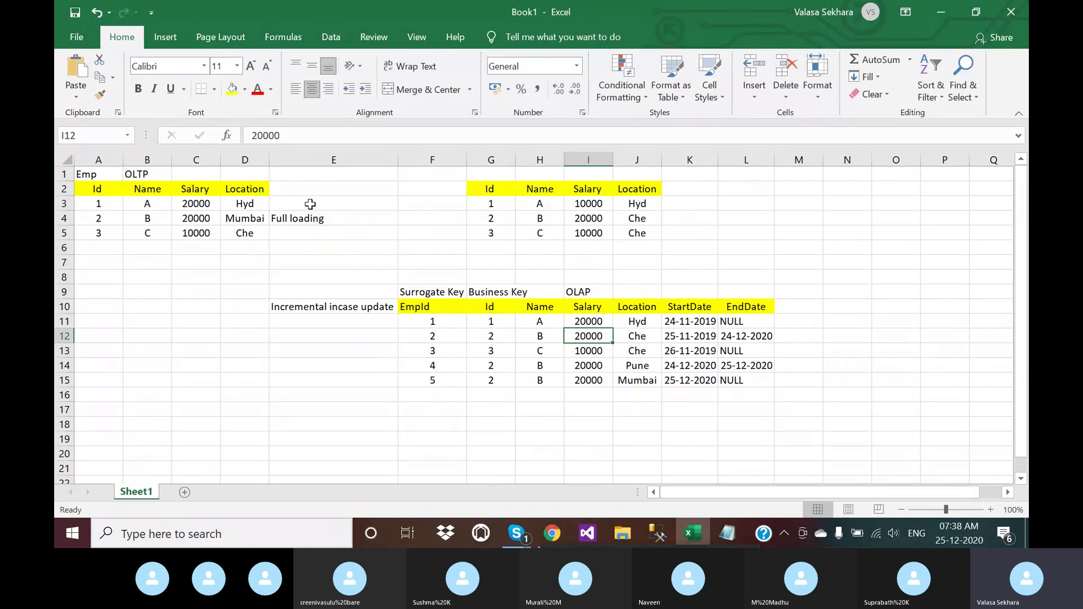
Compare the Emp table's Id column with the Business Key and Surrogate Key columns of the OLAP table
left_click(97, 207)
left_click_drag(97, 209, 90, 237)
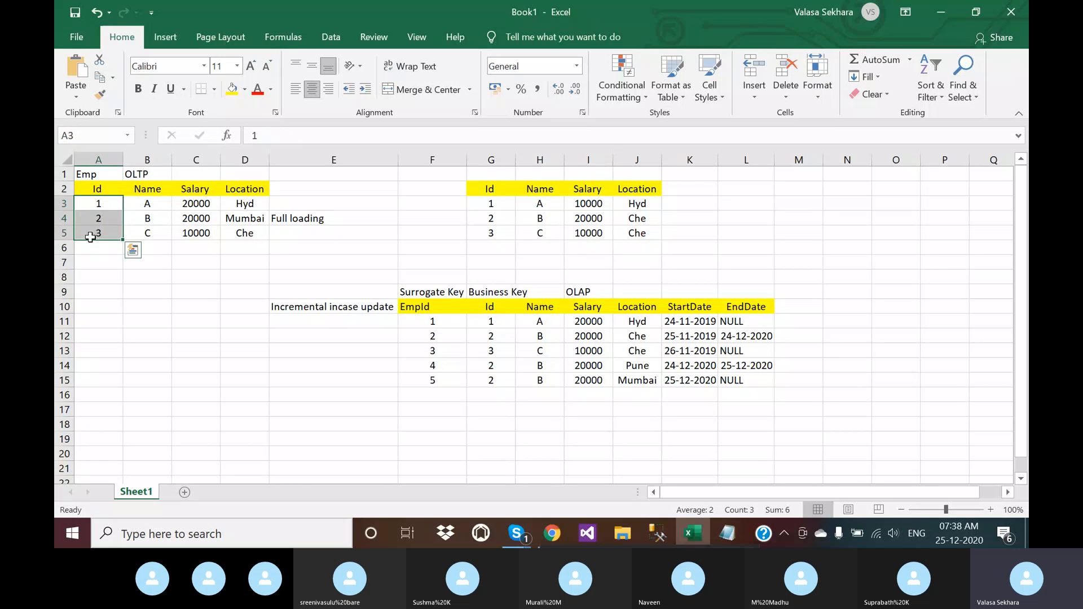
left_click(100, 186)
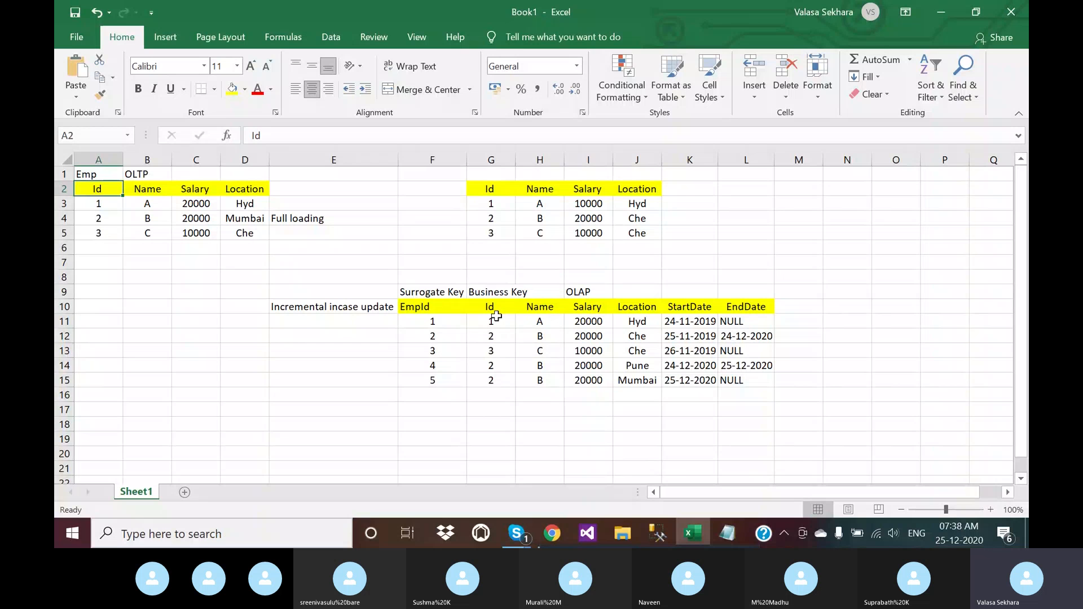
left_click_drag(495, 312, 499, 385)
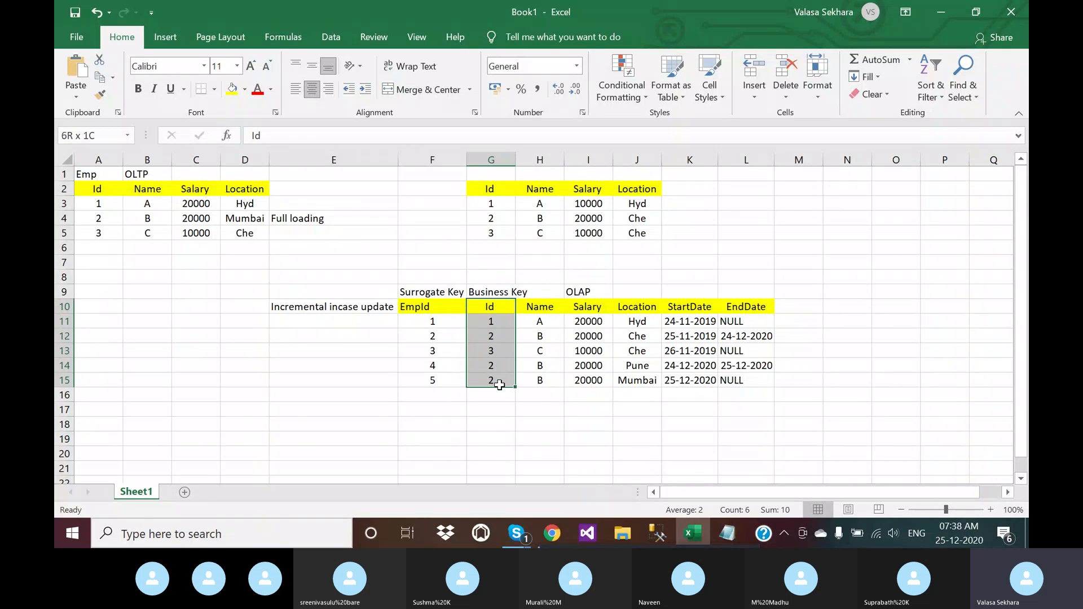
left_click(494, 292)
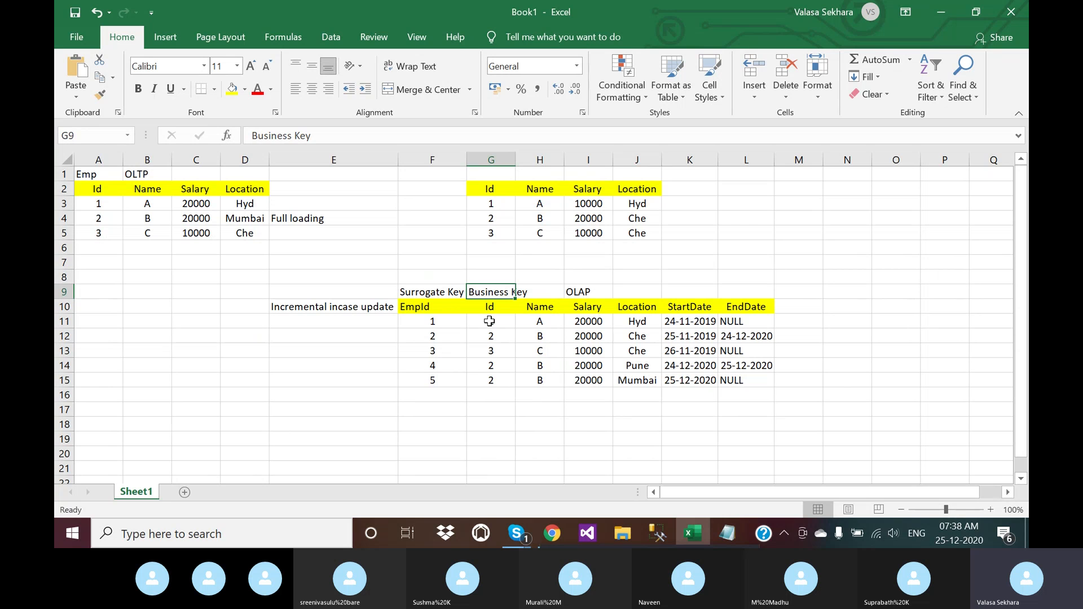
left_click_drag(490, 321, 491, 381)
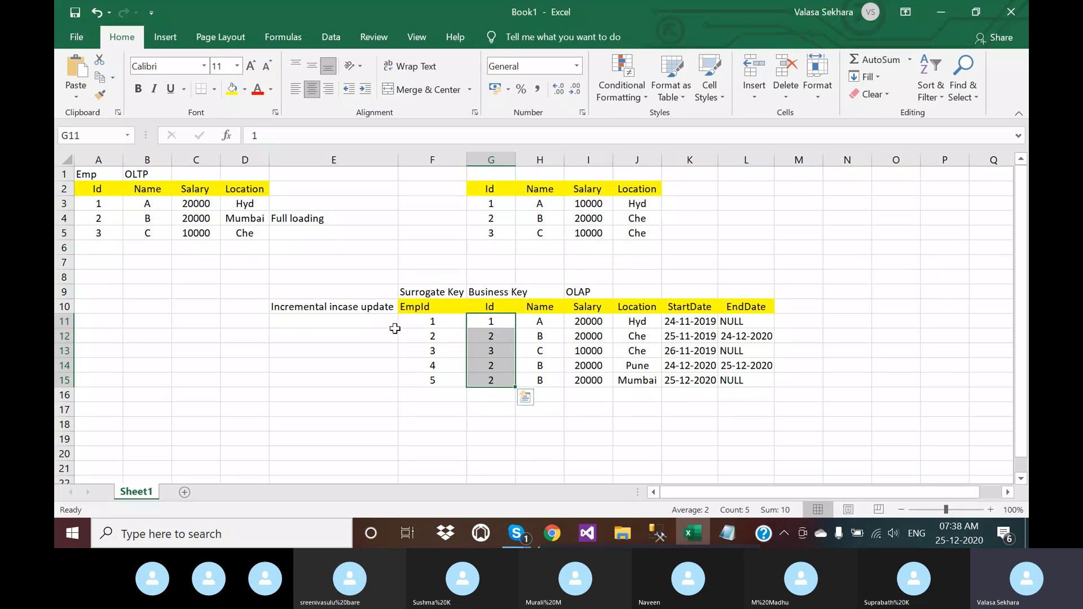
left_click(432, 321)
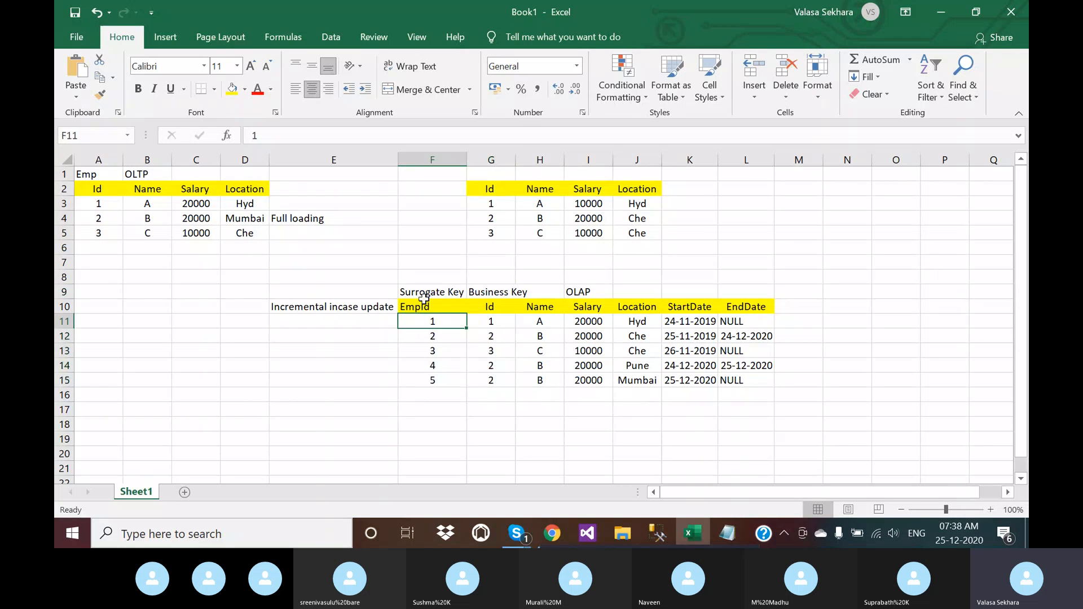
left_click_drag(423, 292, 432, 379)
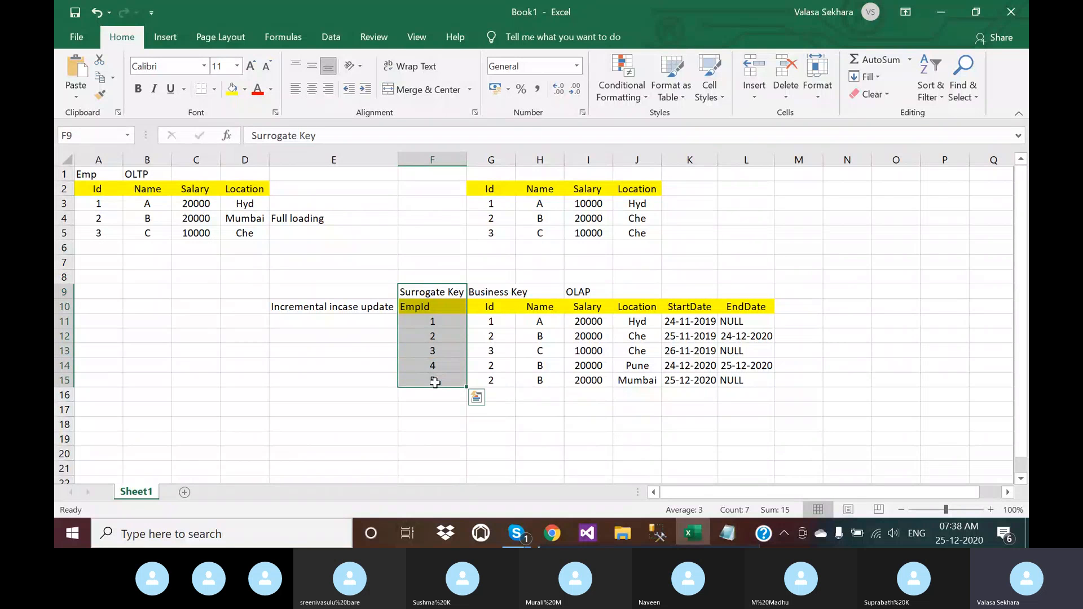
left_click(491, 385)
left_click_drag(436, 292, 439, 380)
left_click(509, 394)
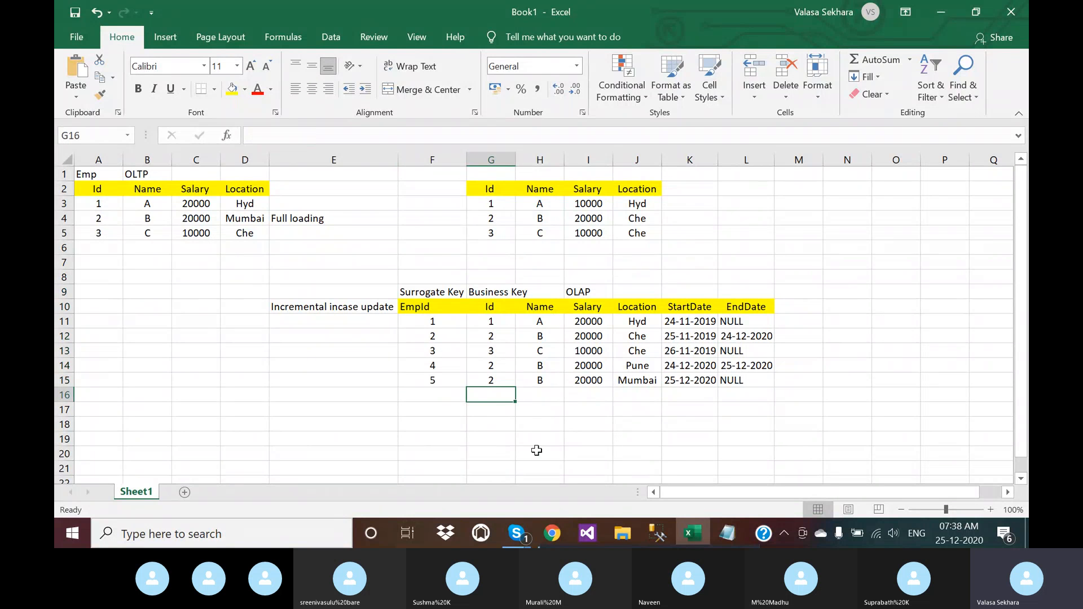
Open the Test text document from the SSIS folder on the desktop
left_click(588, 535)
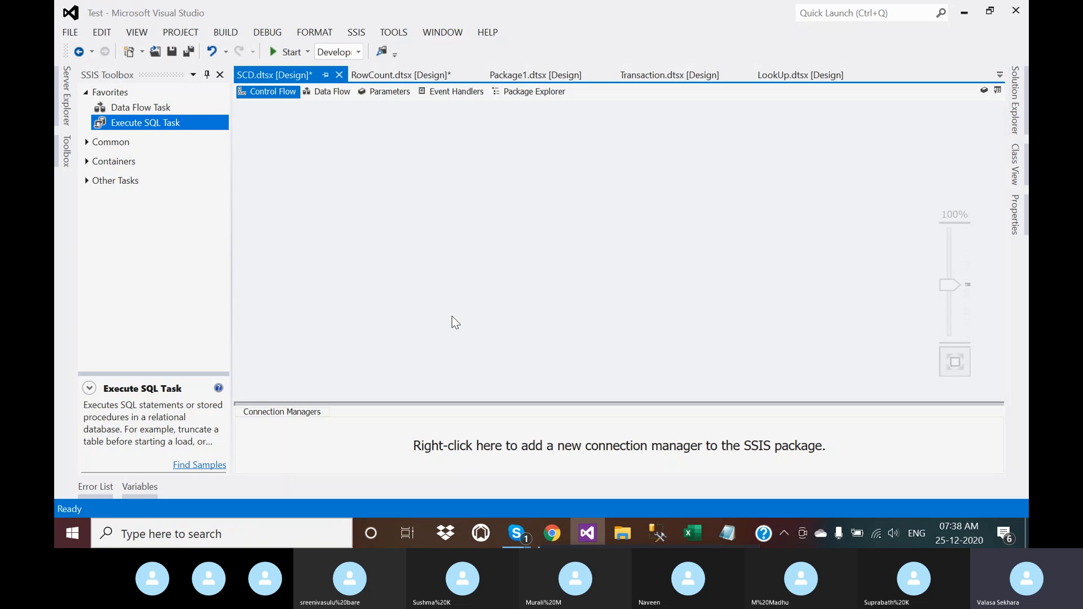
key("super+d")
double_click(309, 273)
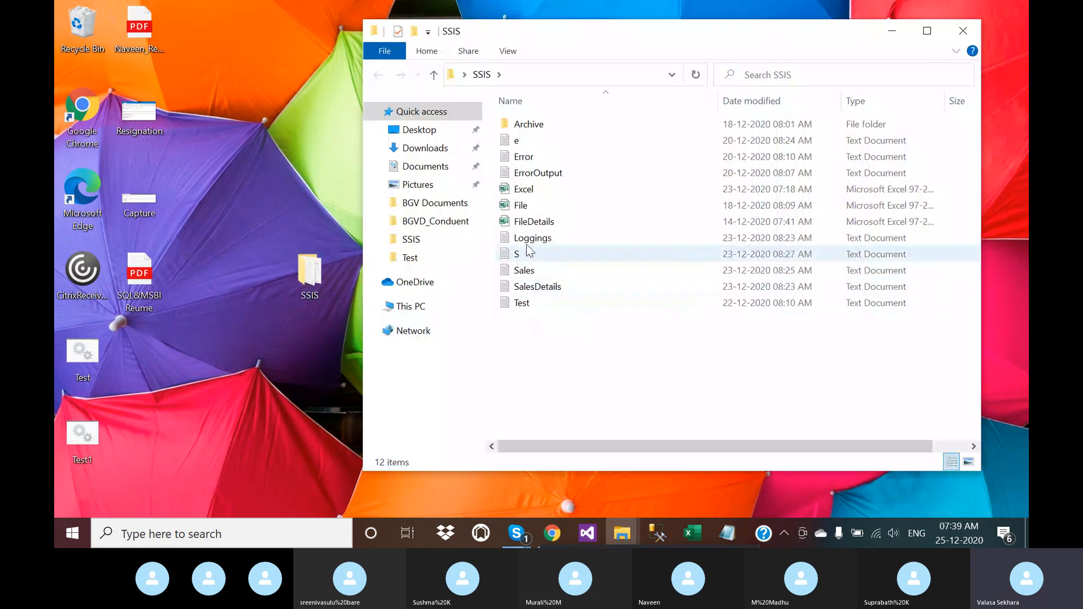
left_click(527, 302)
double_click(522, 303)
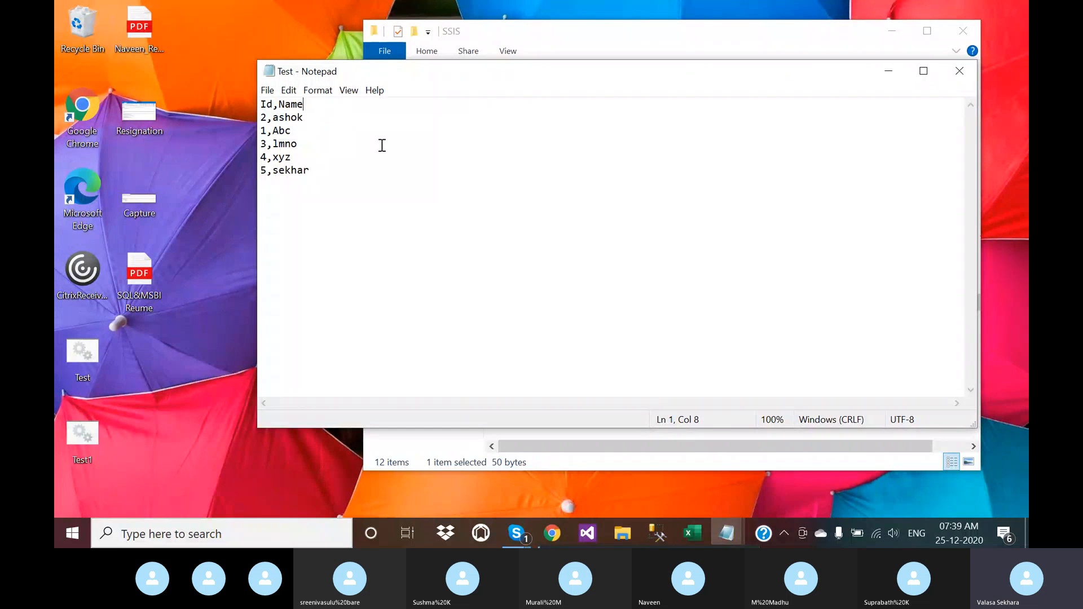
Extend the header line of the Test file with the columns "Salay" and "Location" after Name
type(",sA")
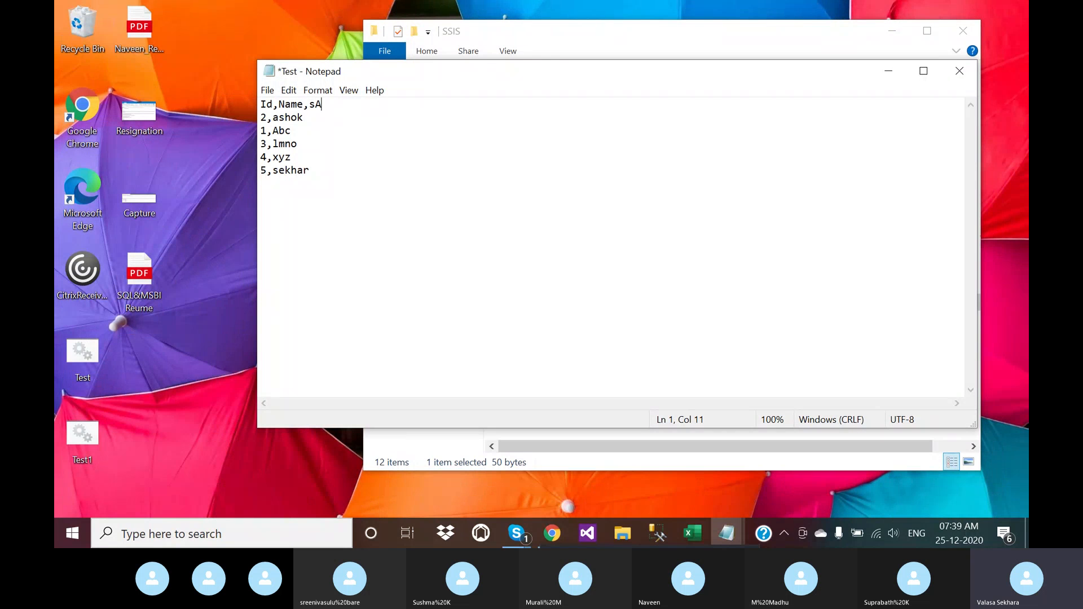
key("BackSpace")
key("BackSpace")
type("Salay,Location")
Append 10000 and Chen to the Id 2 row, and 20000 and Hyd to the Id 1 row
left_click(326, 119)
type(",10000")
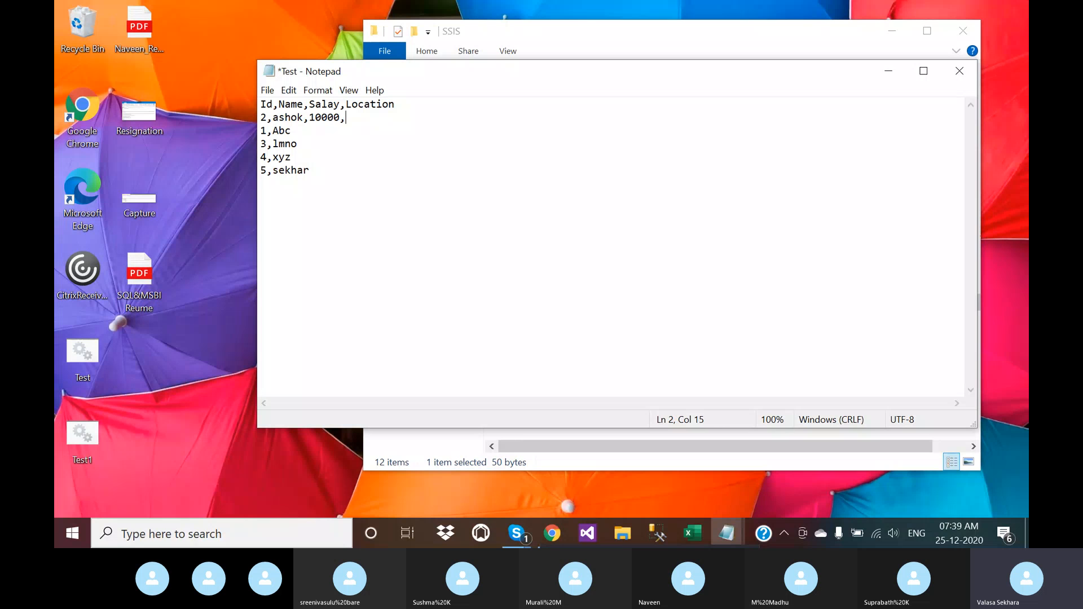
type(",Chen")
left_click_drag(273, 131, 289, 133)
left_click(305, 131)
type(", 20000,Hyd")
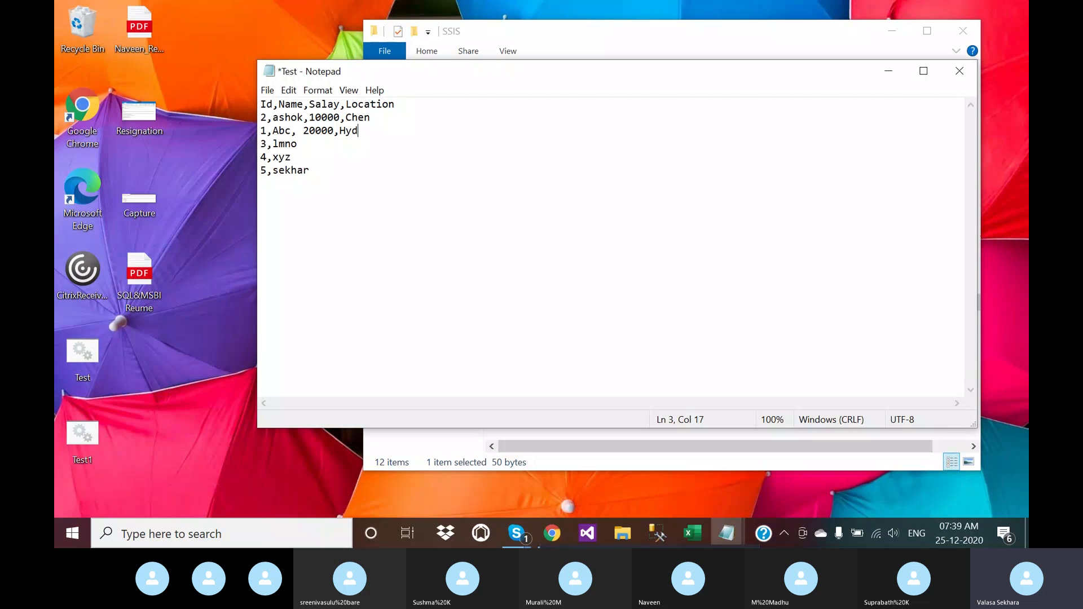
Append 10000 and Hyd to the Id 3 row, and 20000 and Punu to the Id 4 row
left_click(301, 145)
type(", 10000,Hyd")
left_click(311, 156)
type(", 200000")
key("BackSpace")
type(",Pu")
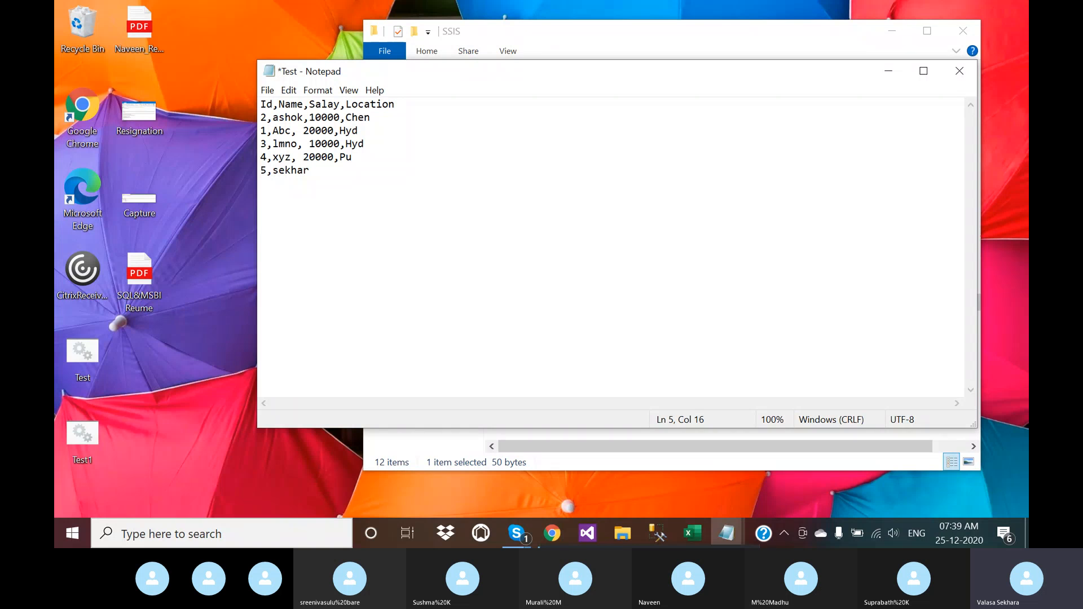
type("nu")
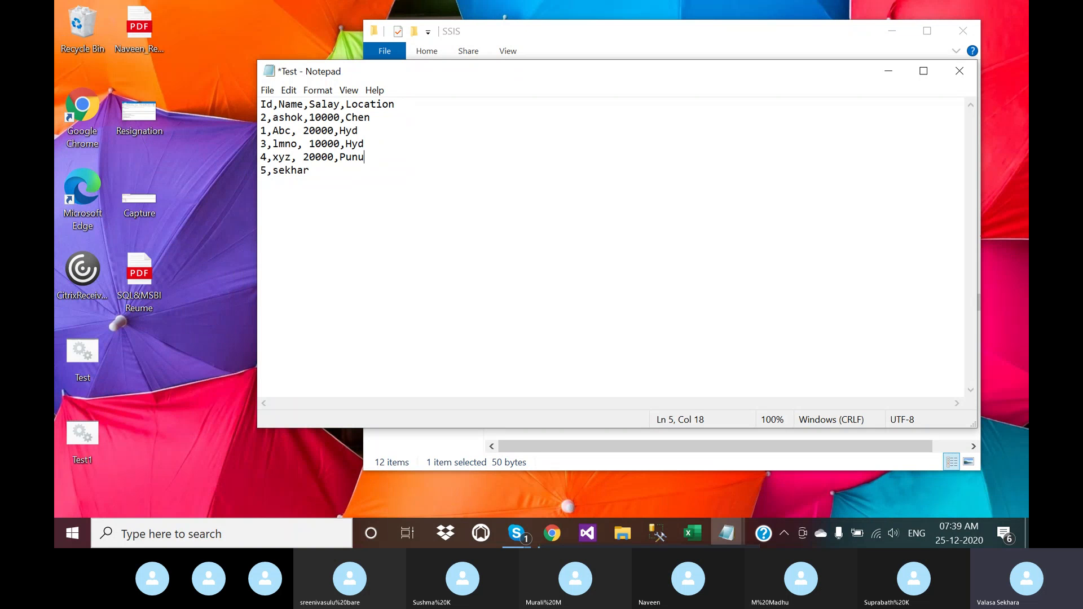
Append 10000 and Blr to the Id 5 row, then save and close the Test file
left_click(386, 207)
type(",100000")
key("BackSpace")
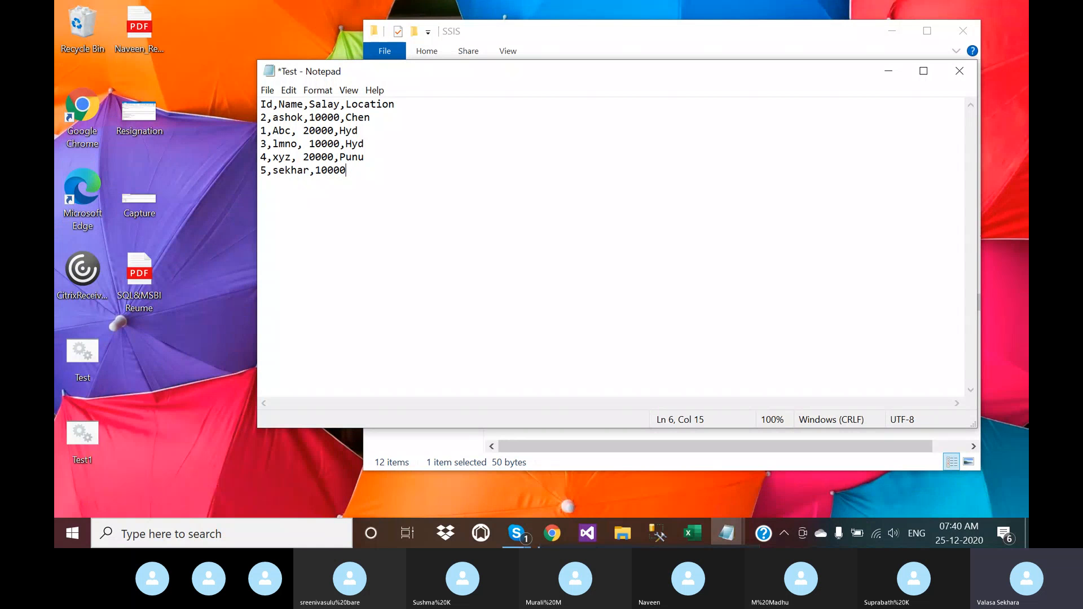
type(", Blr")
key("ctrl+s")
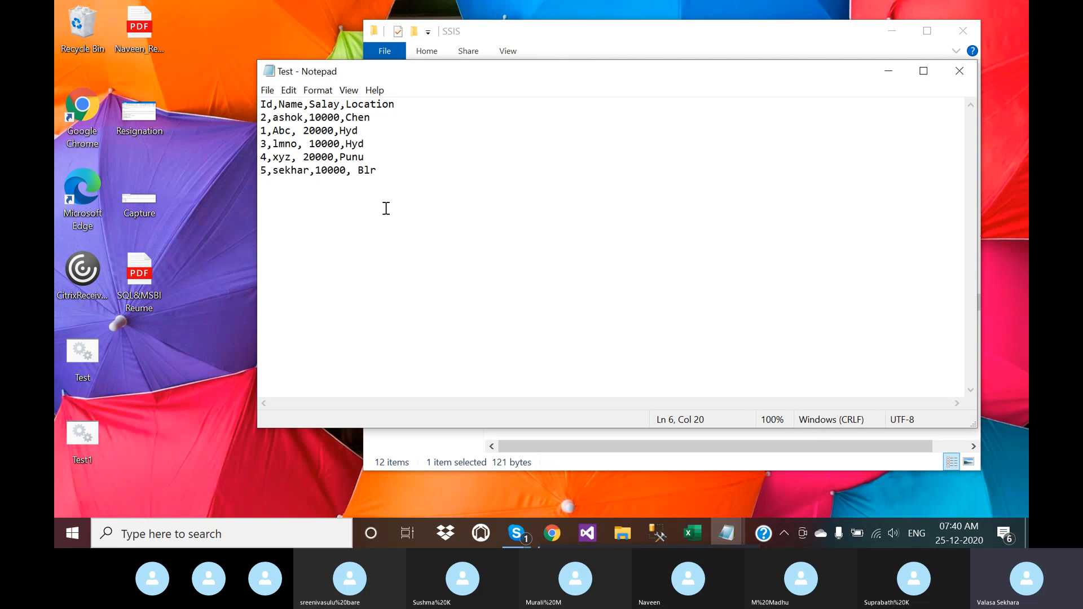
left_click(959, 71)
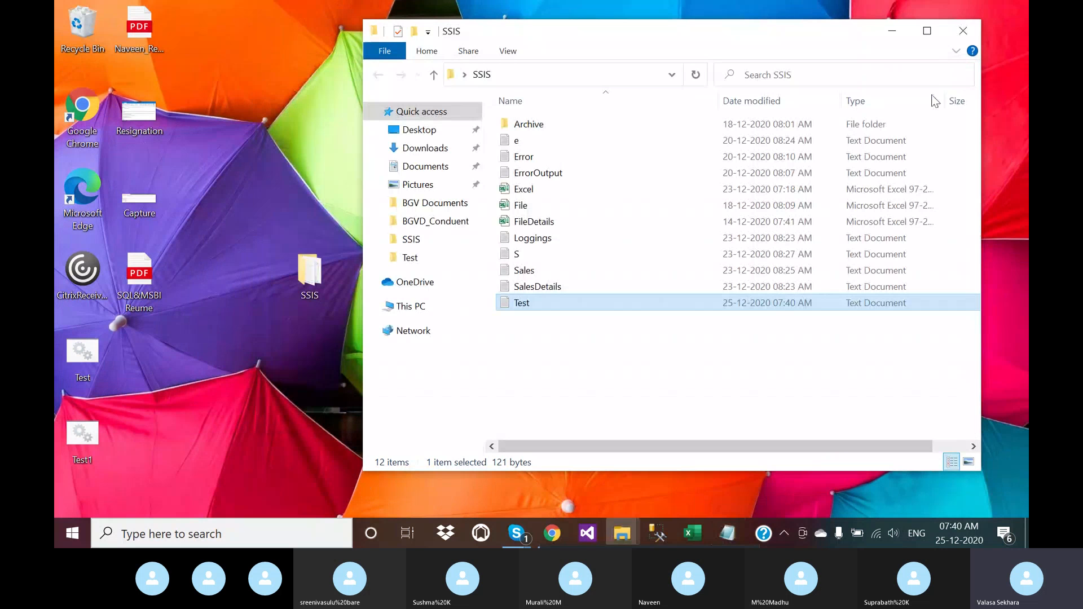
Switch to the Excel workbook and enter "Changing" in cell C1, above the Emp table's Salary header
left_click(693, 533)
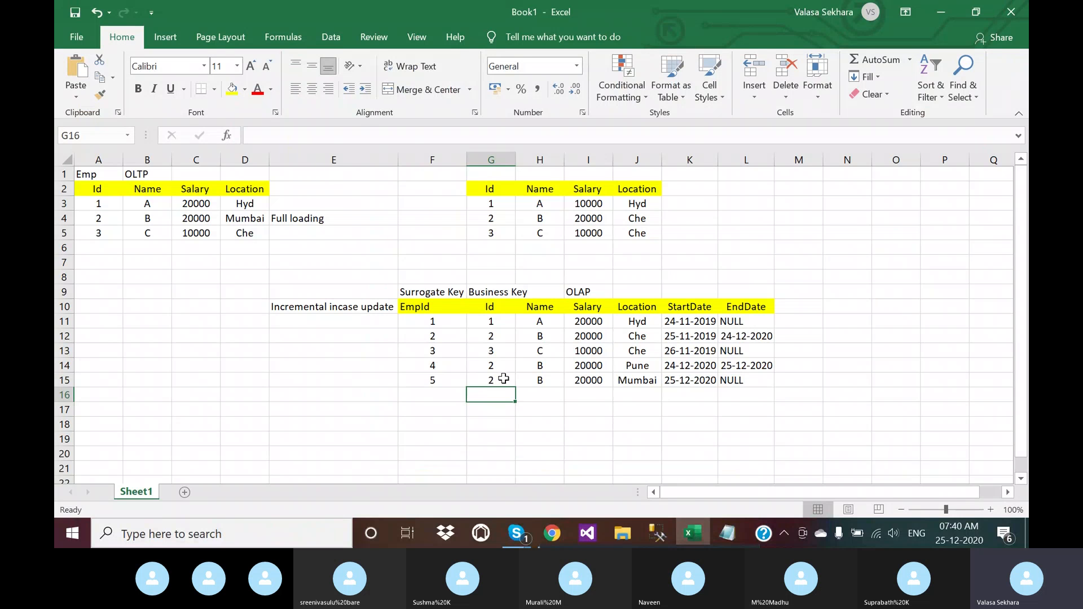
left_click_drag(93, 189, 161, 199)
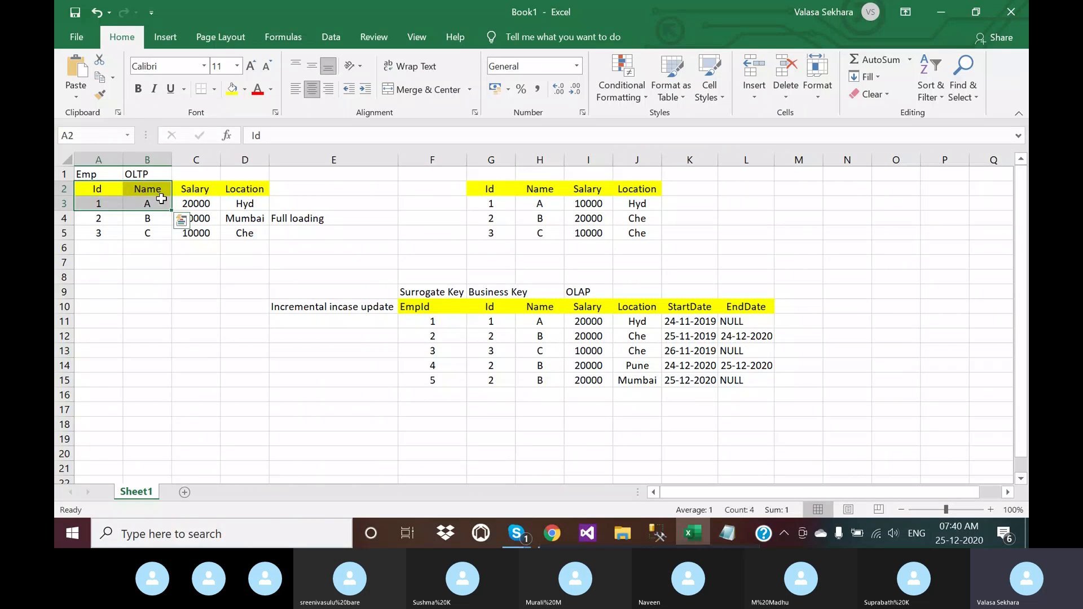
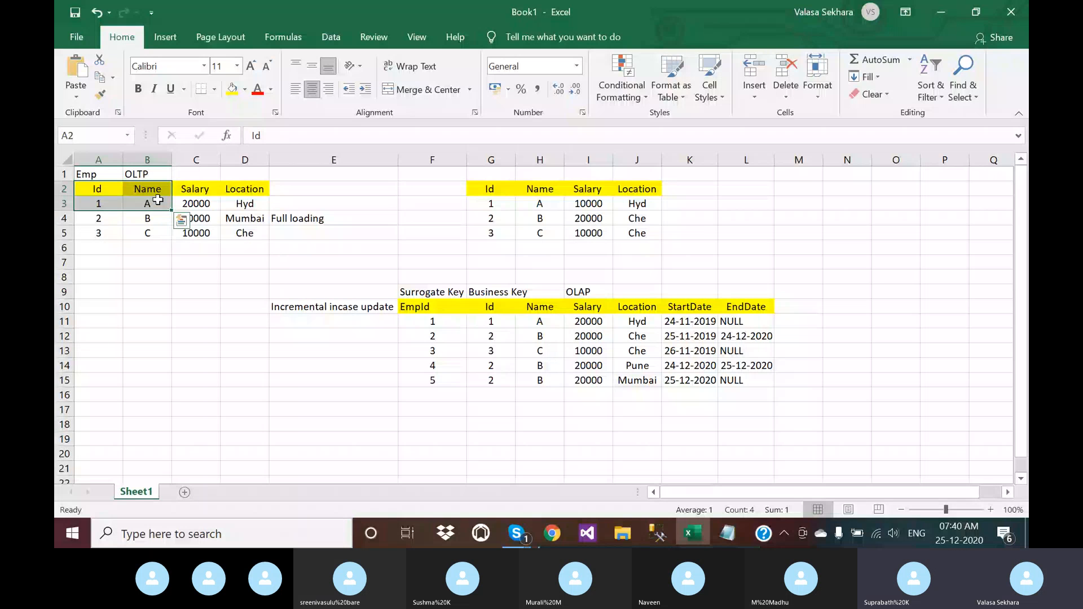
left_click(190, 244)
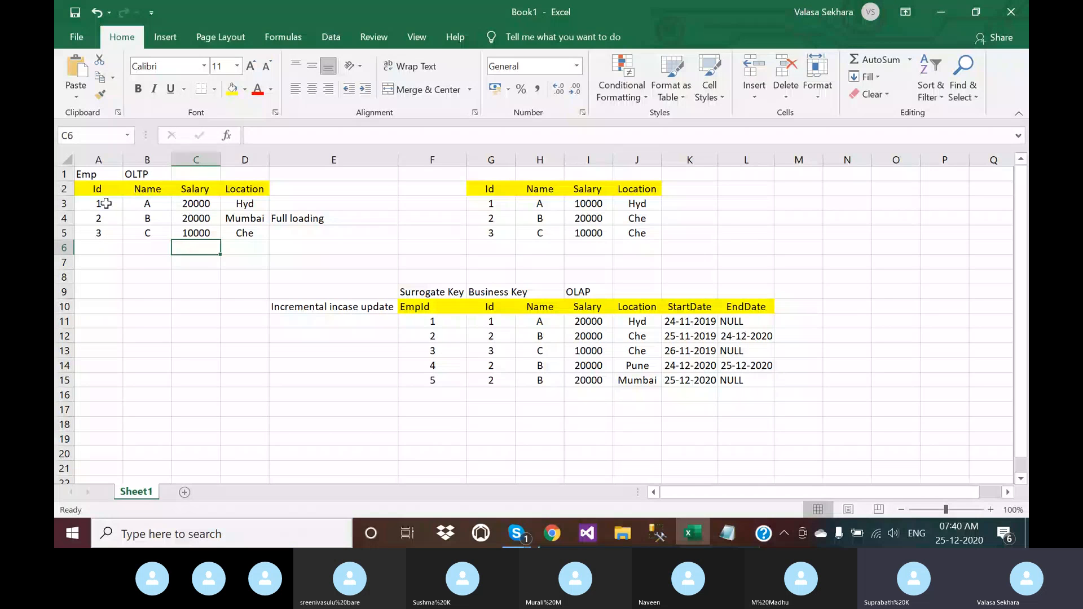
left_click(199, 176)
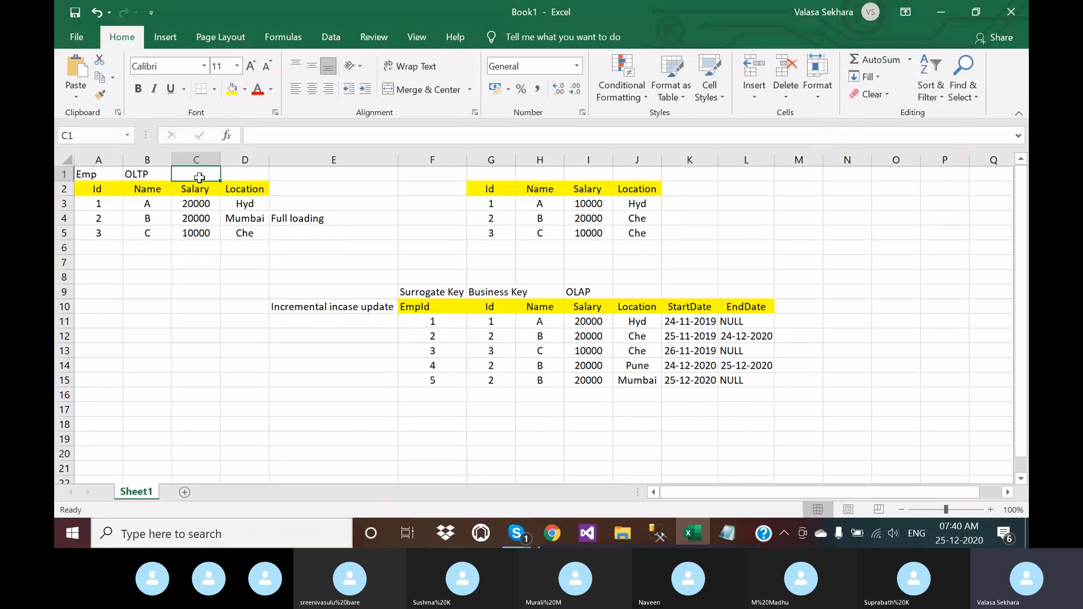
type("Chan")
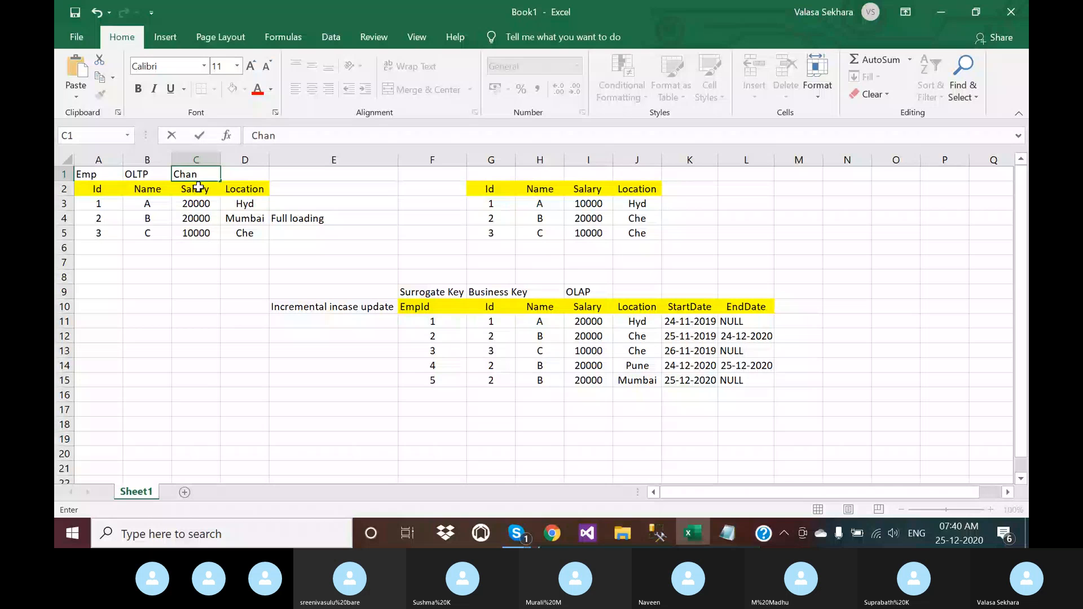
left_click(241, 173)
double_click(203, 179)
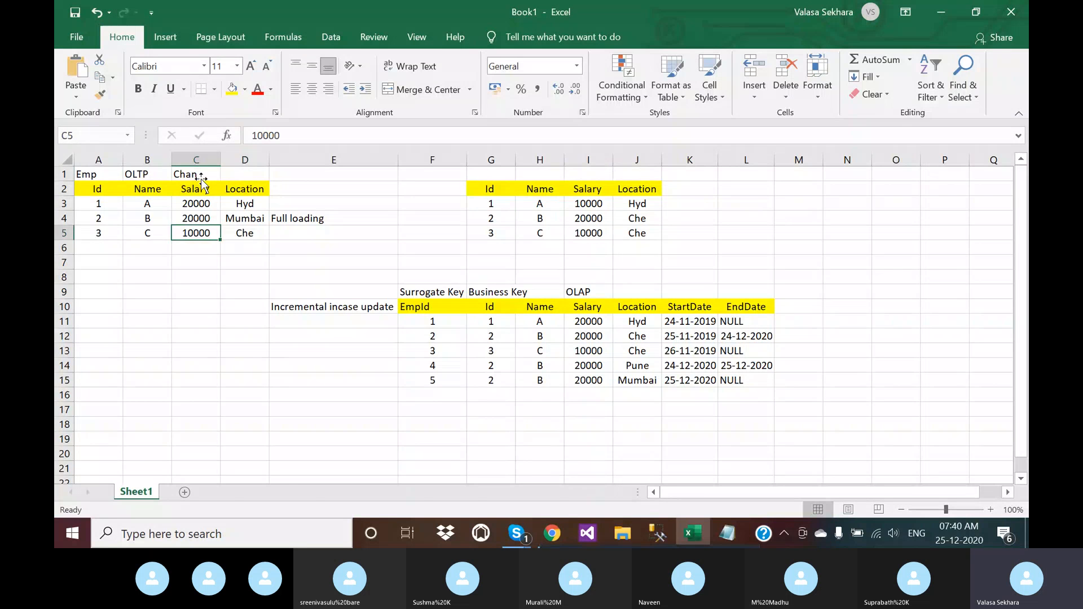
double_click(203, 175)
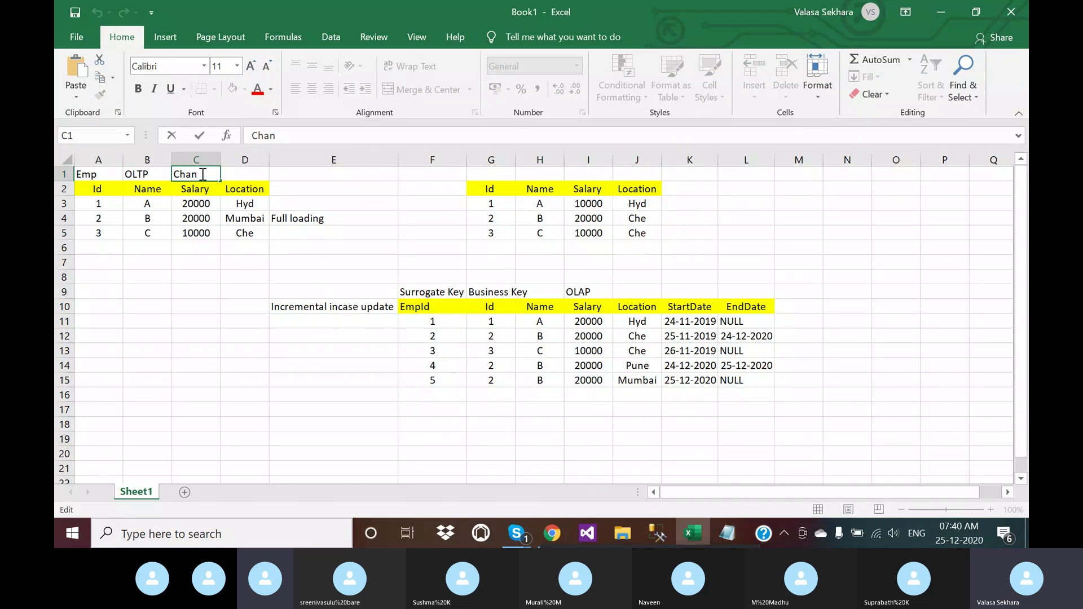
type("ing")
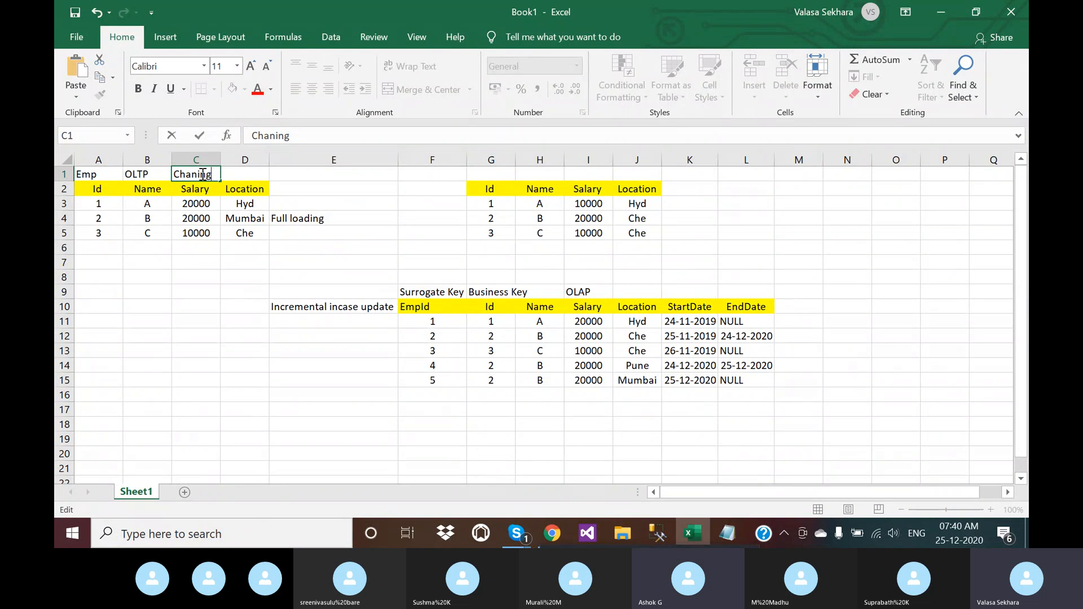
key("BackSpace")
key("BackSpace")
key("BackSpace")
key("BackSpace")
type("nging")
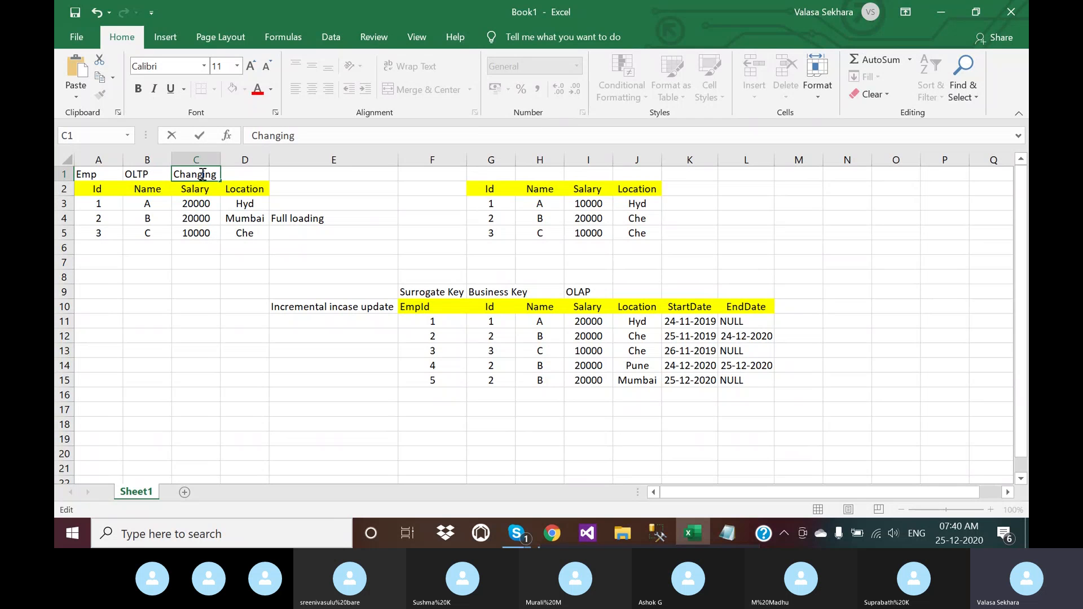
Enter "History" in cell D1, above the Emp table's Location header
left_click(232, 172)
type("Hi")
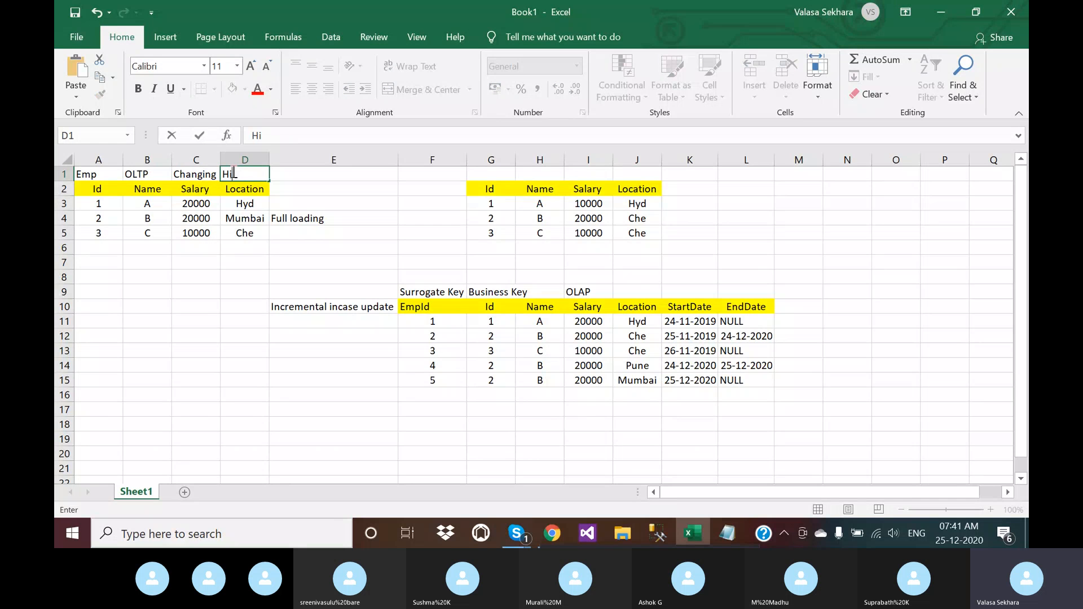
type("story")
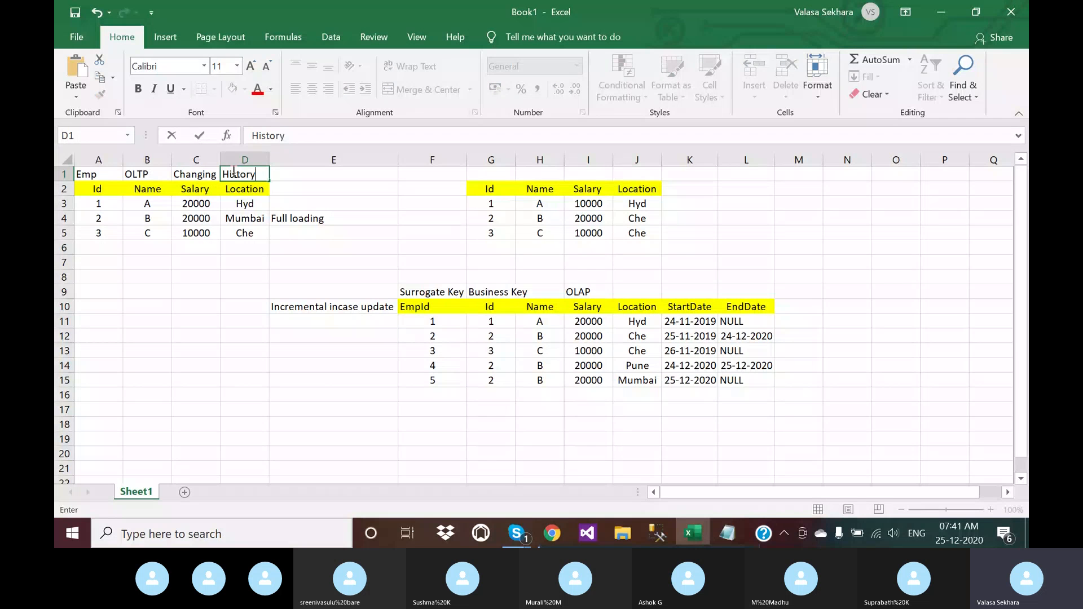
left_click(136, 175)
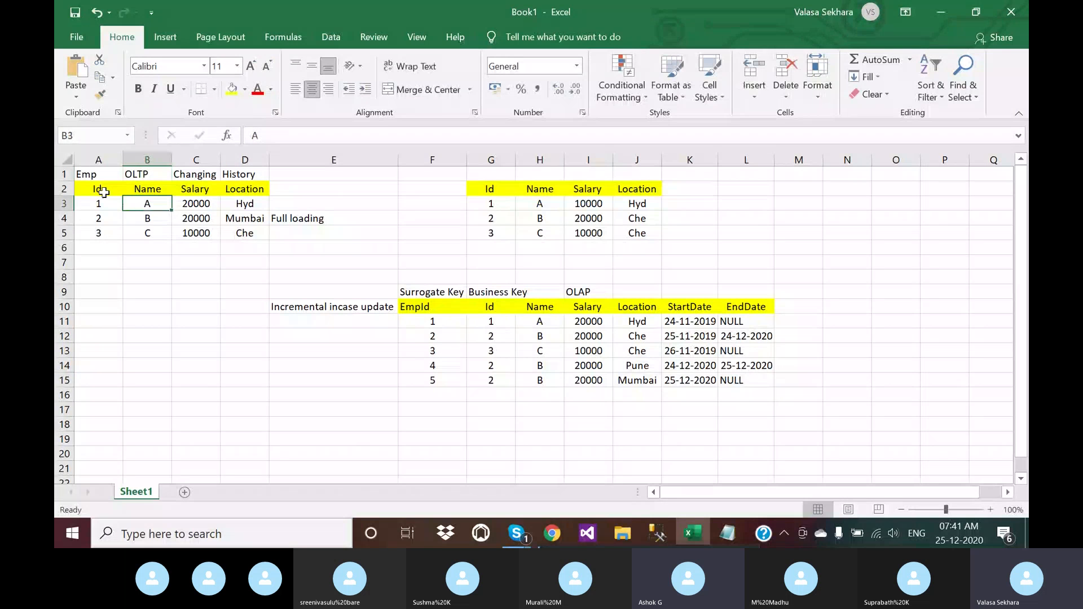
Replace the label in cell B1, above the Emp table's Name header, with "Fixed"
left_click(85, 185)
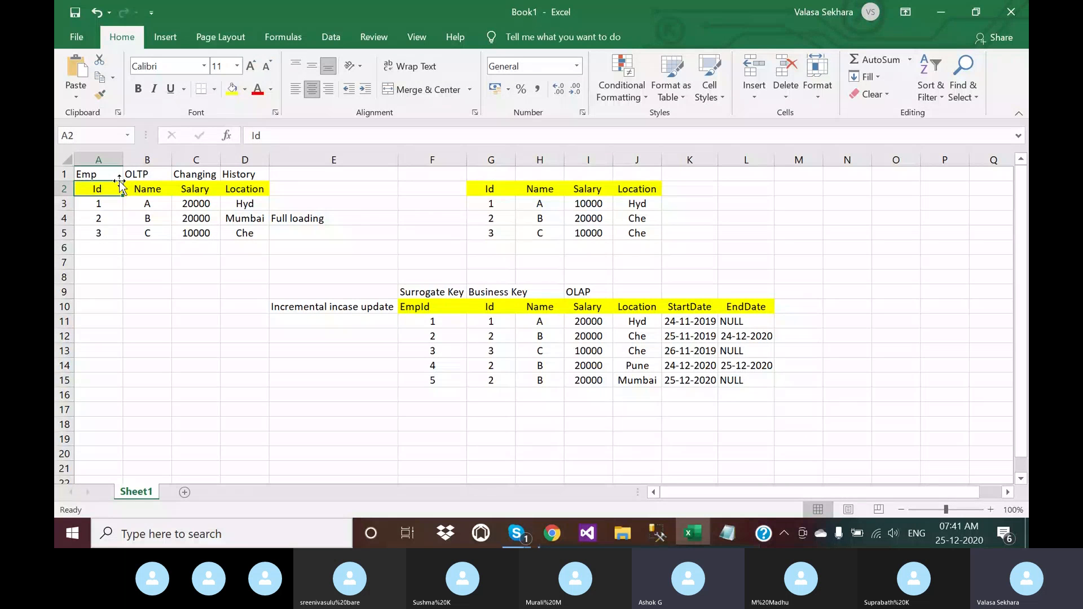
left_click(149, 174)
double_click(157, 173)
left_click_drag(158, 173, 128, 170)
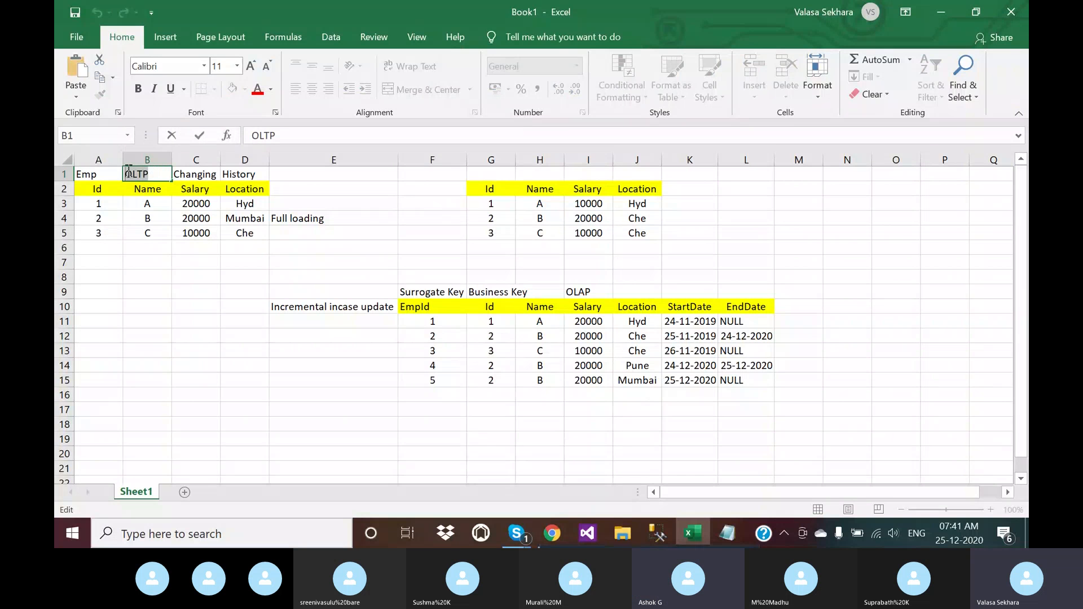
type("Fixed")
left_click(146, 307)
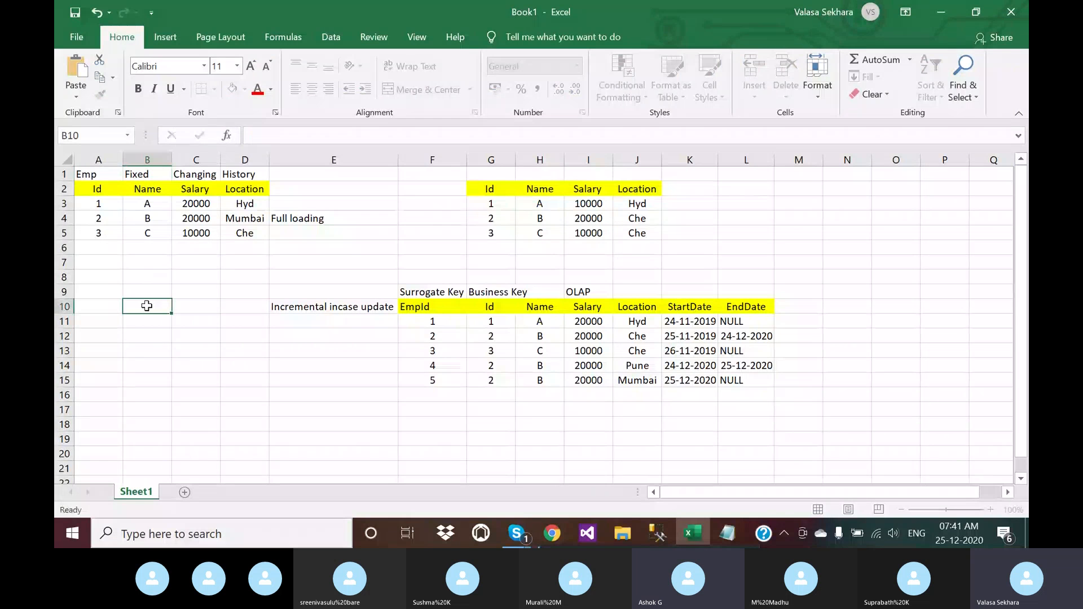
Switch to the query window in SQL Server Management Studio
left_click(588, 533)
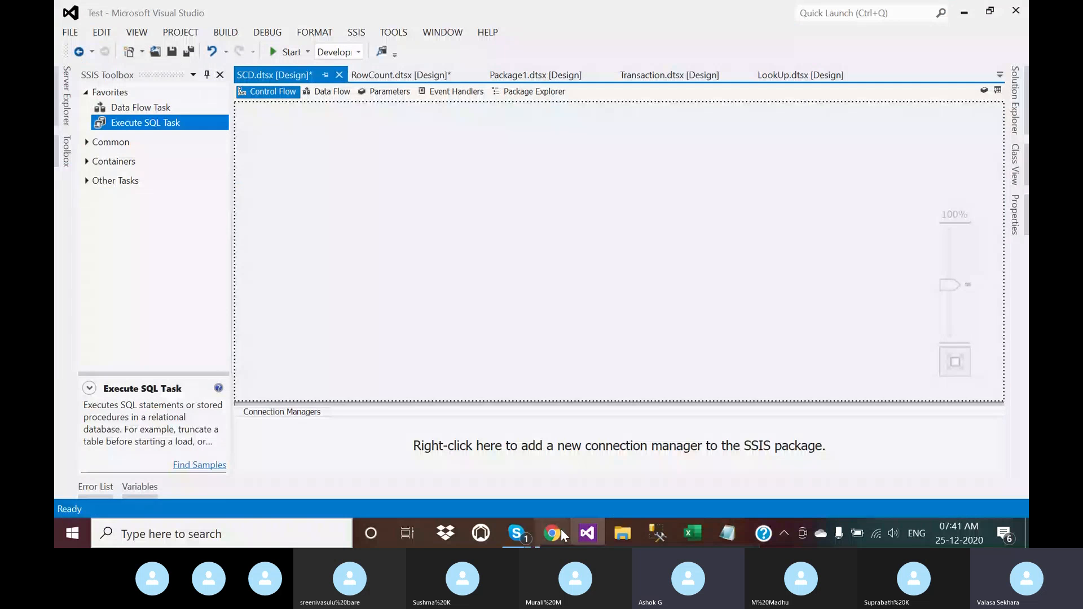
left_click(658, 534)
type("C")
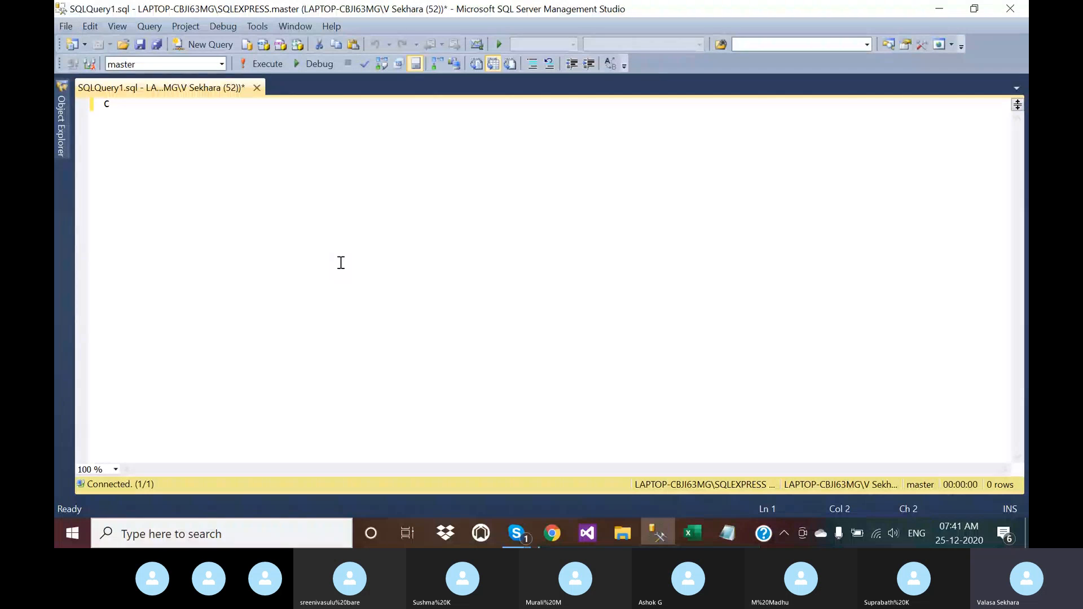
type("reate table Emp")
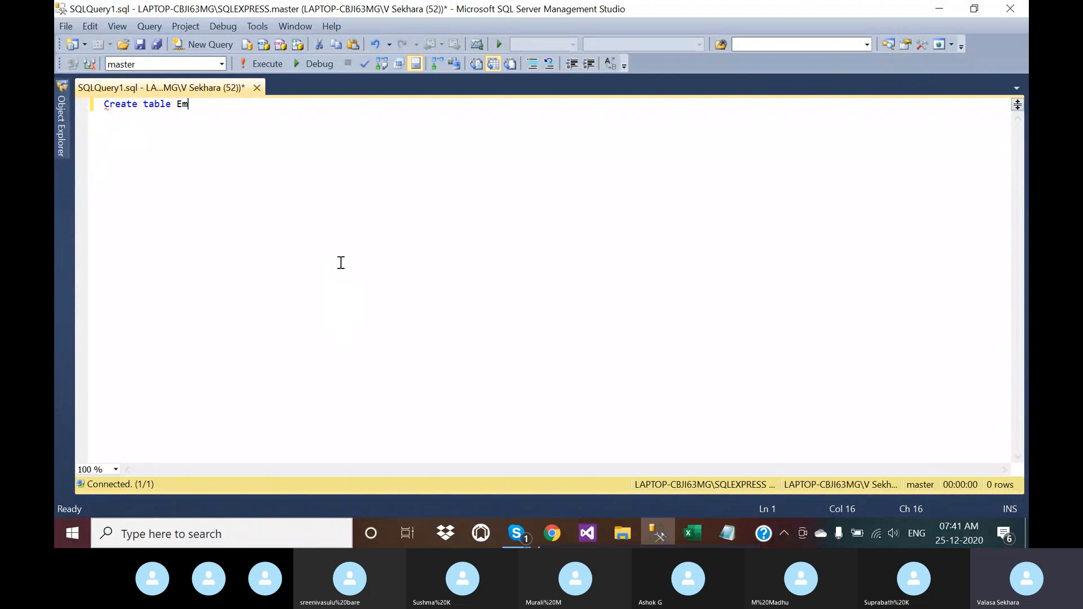
left_click(223, 64)
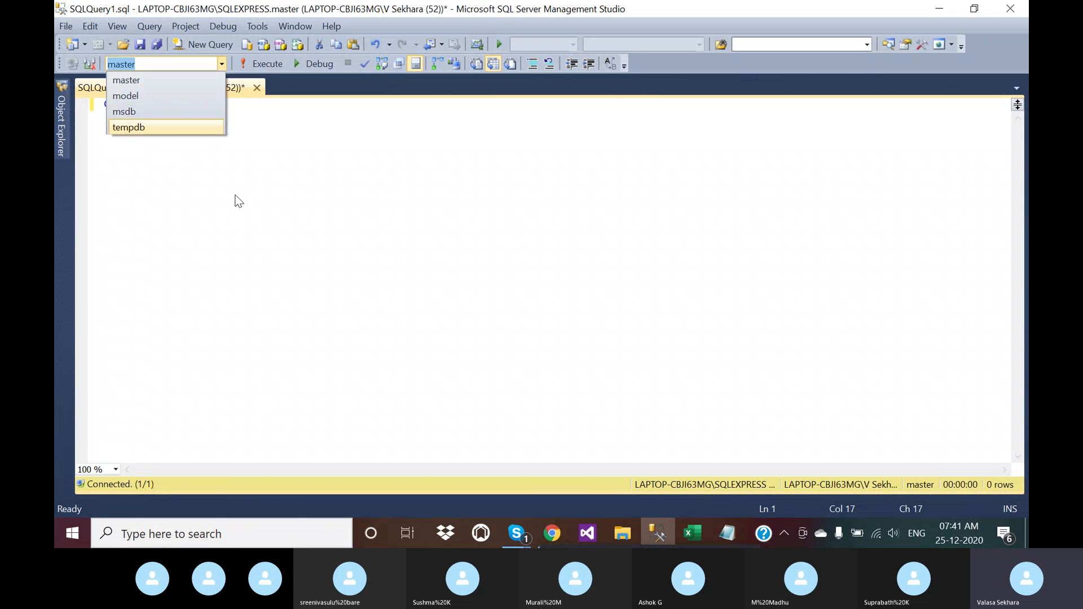
left_click(220, 158)
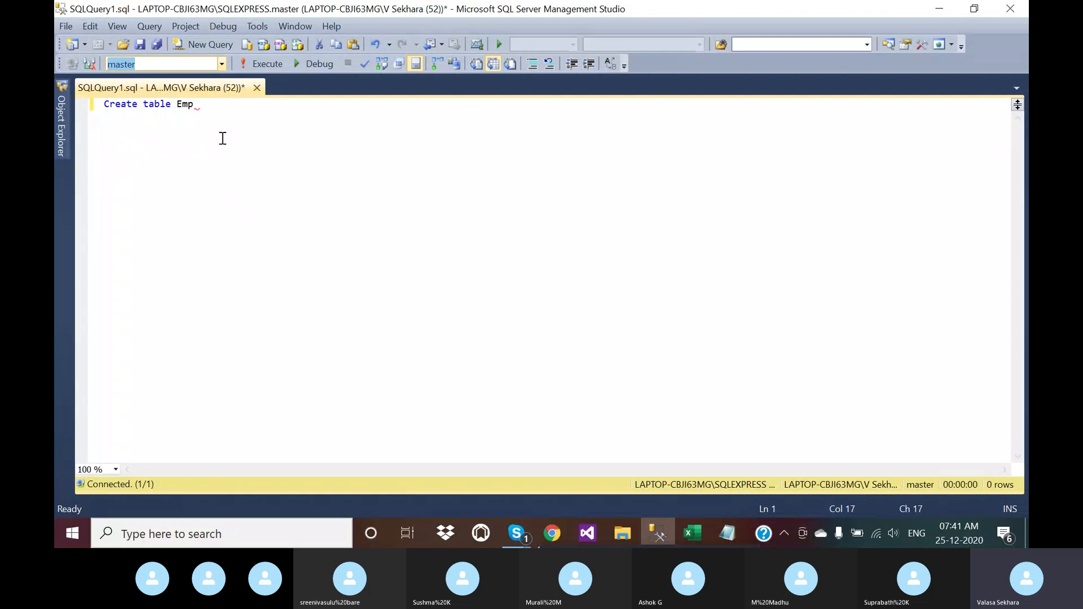
left_click(205, 112)
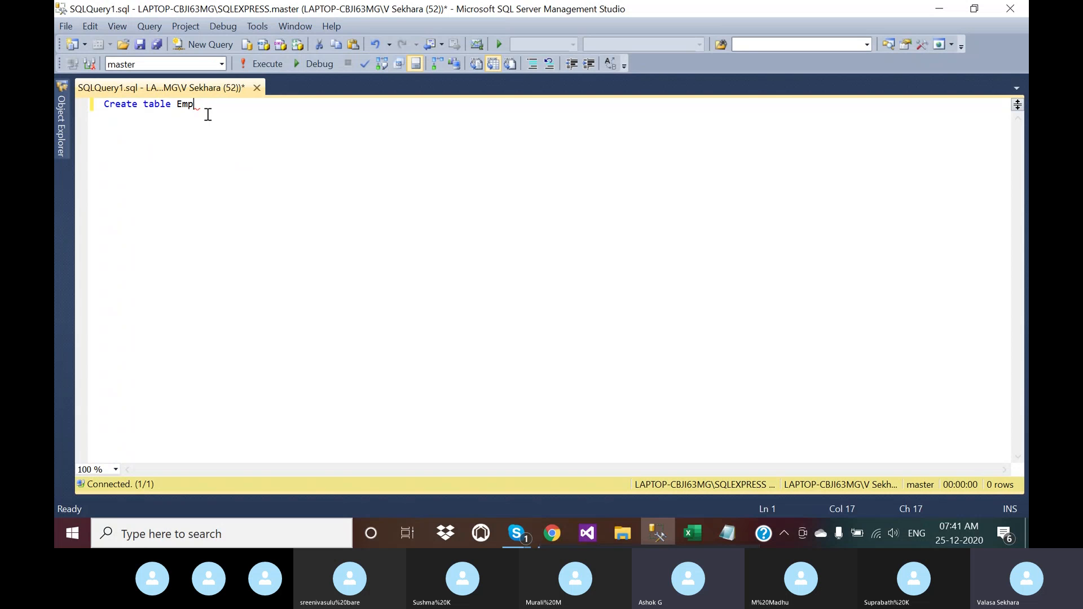
Replace the query text with "Create Database Test" and execute it
key("ctrl+a")
type("Cre")
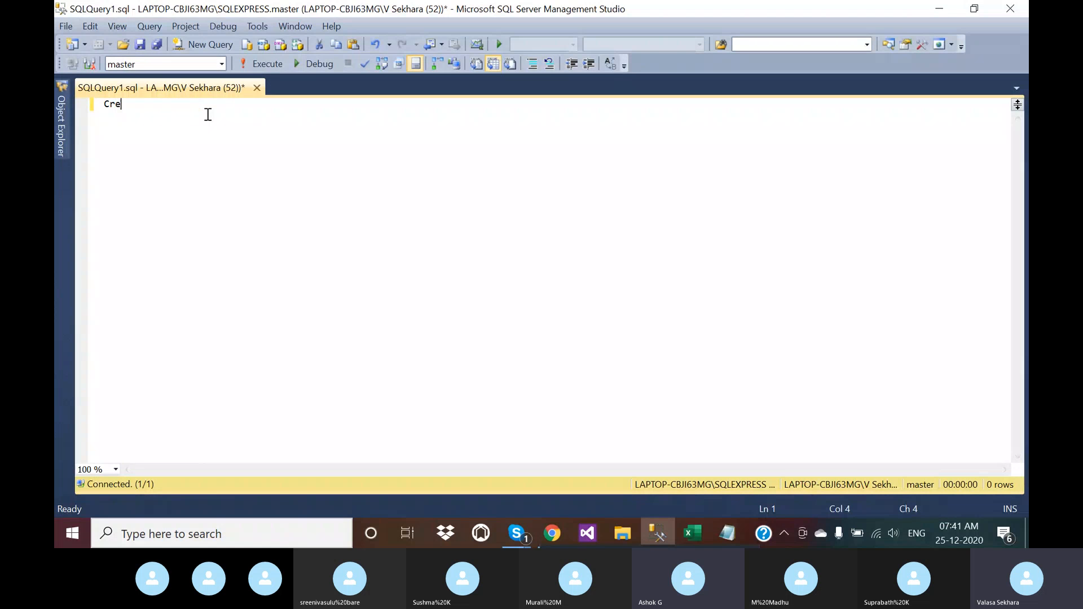
type("ate Ta")
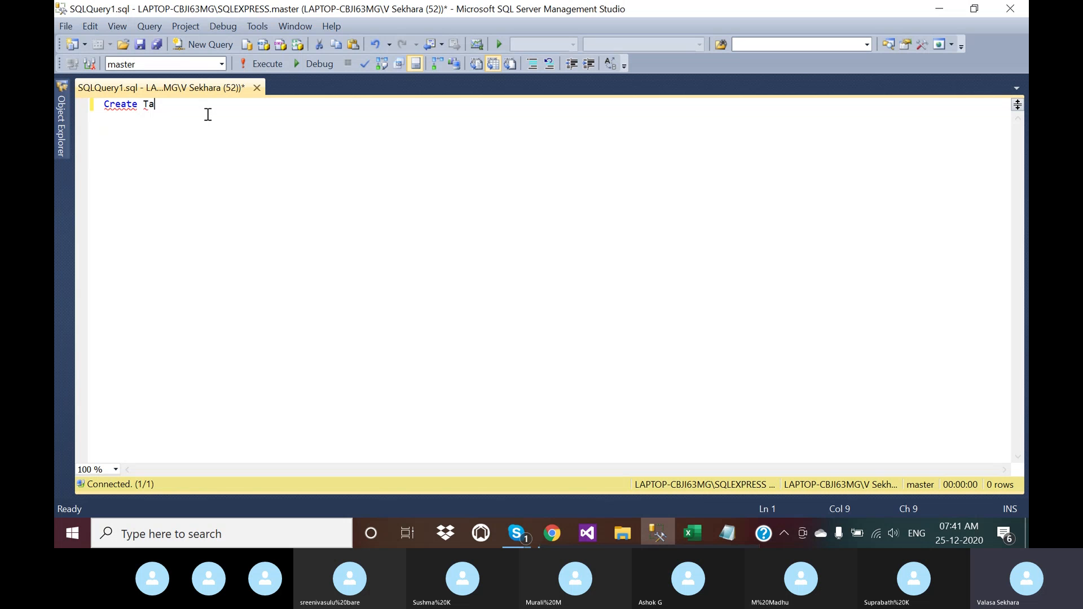
key("BackSpace")
key("BackSpace")
type("Database Test")
left_click(262, 64)
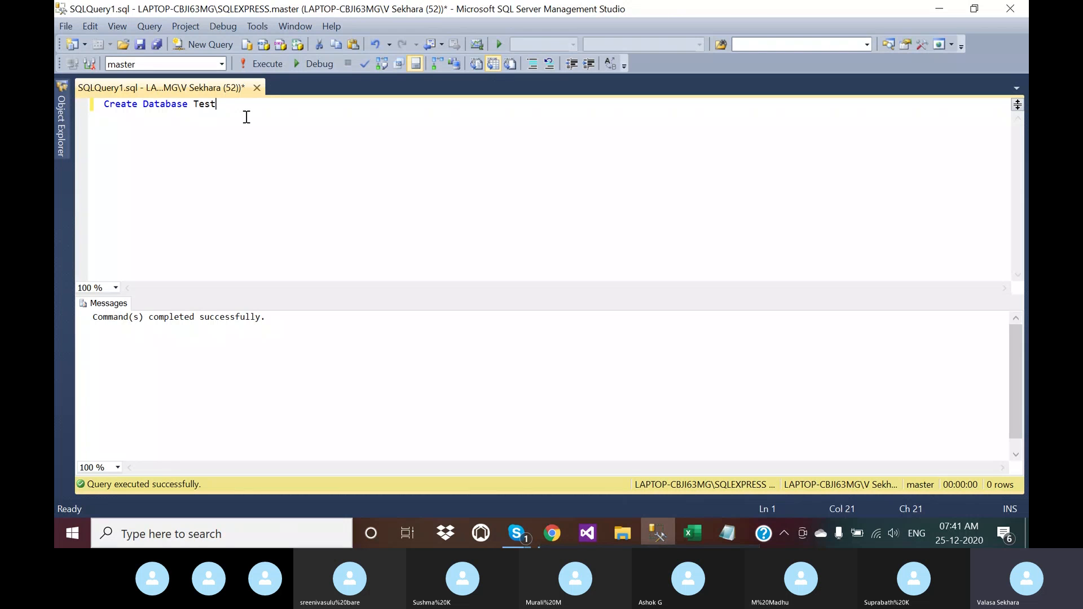
Replace the executed query with a "Use Test" statement followed by a new line
key("ctrl+a")
type("Use ")
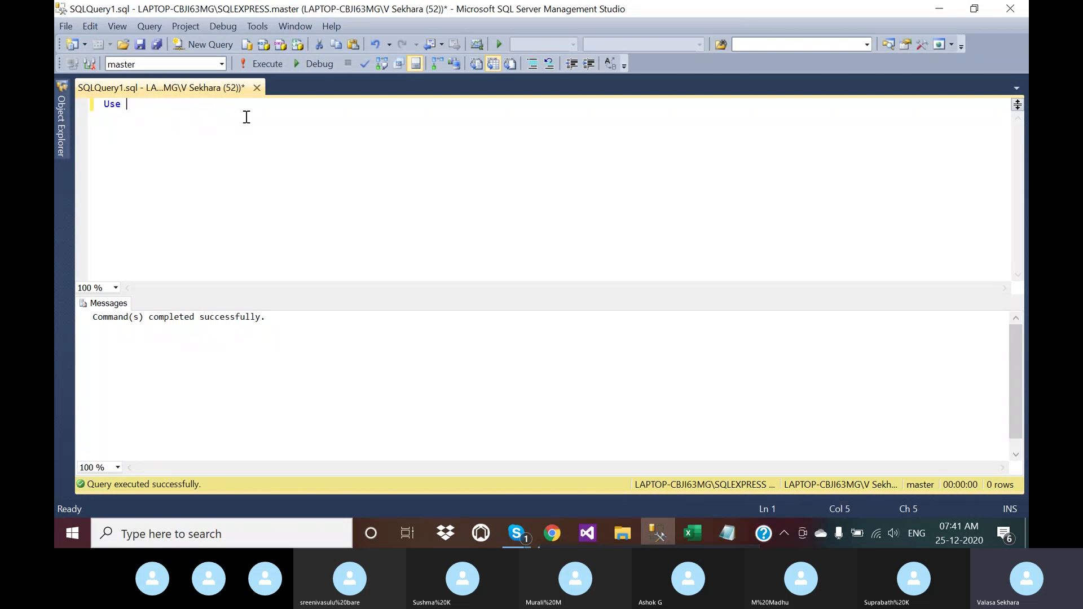
type("Test")
key("Return")
Add a "Create table Emp" statement below Use Test, with parentheses on separate lines around an empty column list
type("Create")
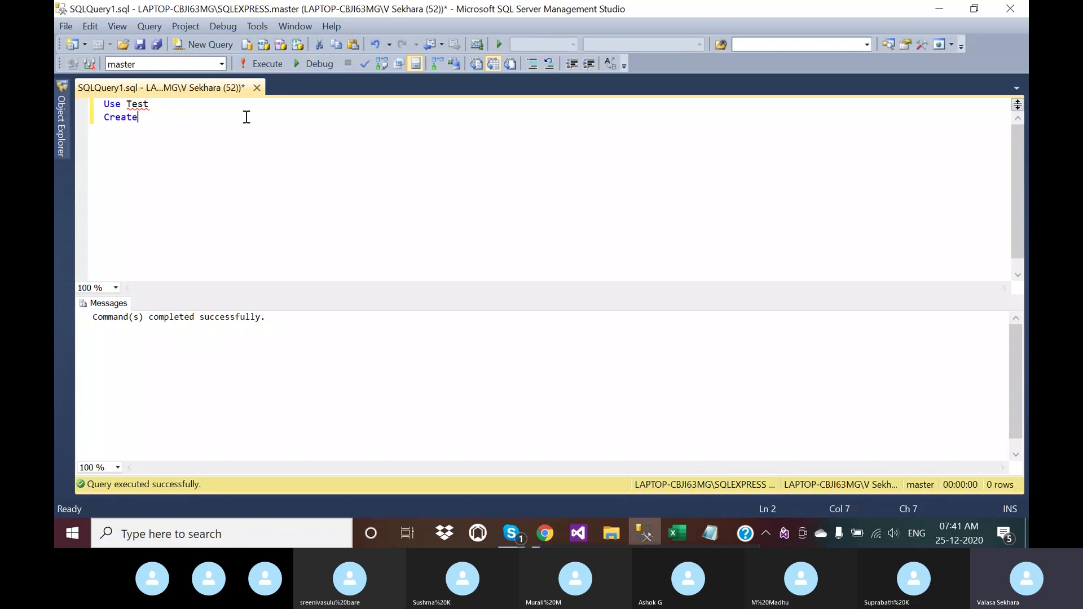
type(" table ")
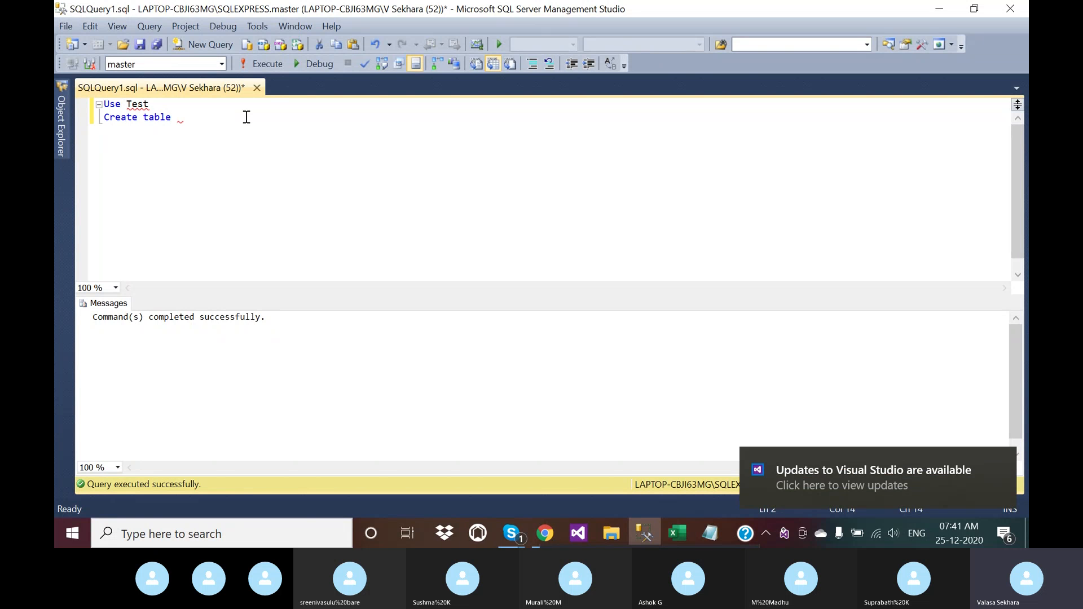
type("Emp")
key("Return")
type("(")
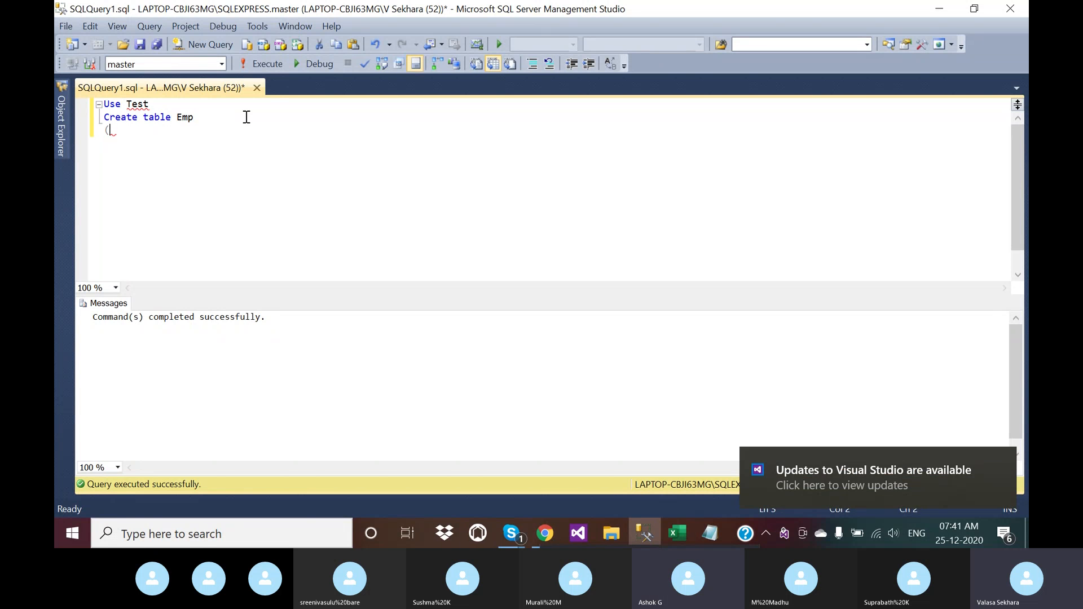
key("Return")
key("Return")
type(")")
key("Up")
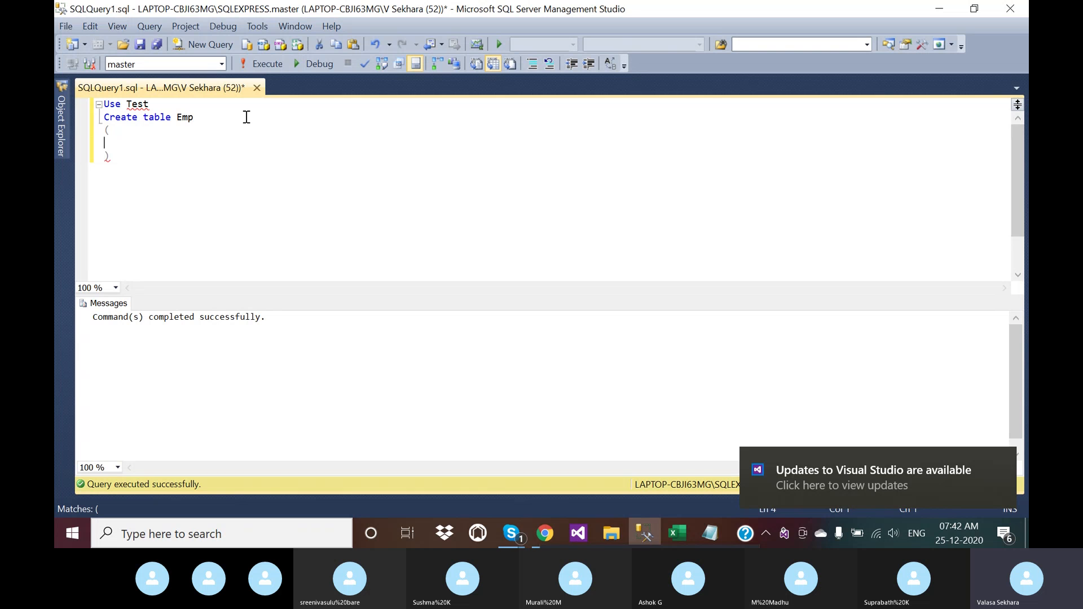
Define the Emp table's first column as EmpId int identity(1,1)
type("Id")
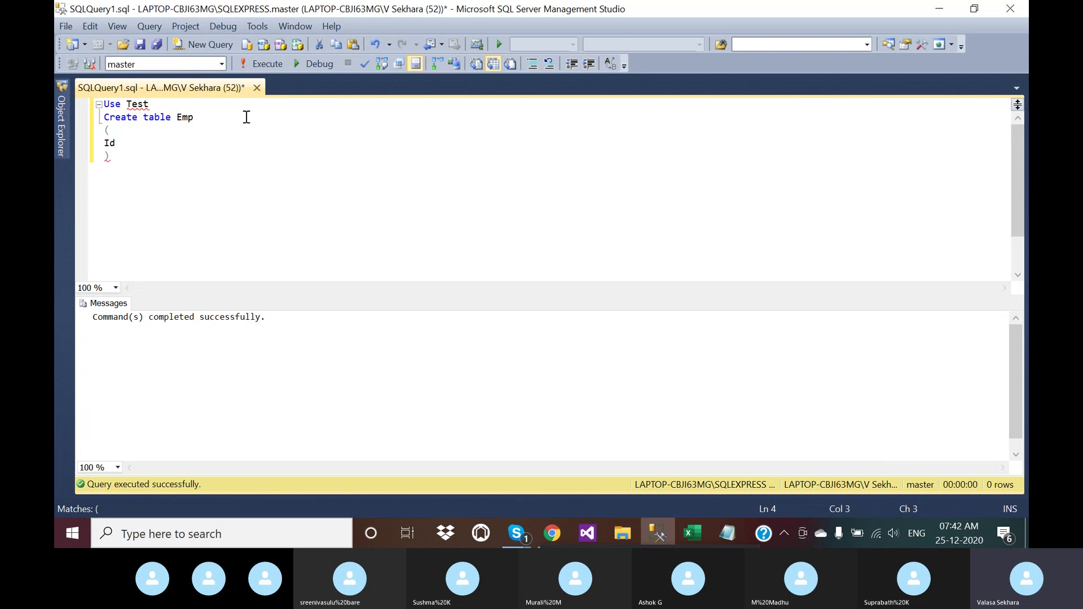
type(" i")
key("BackSpace")
key("BackSpace")
key("BackSpace")
key("BackSpace")
type("Emp")
type("Id int identity")
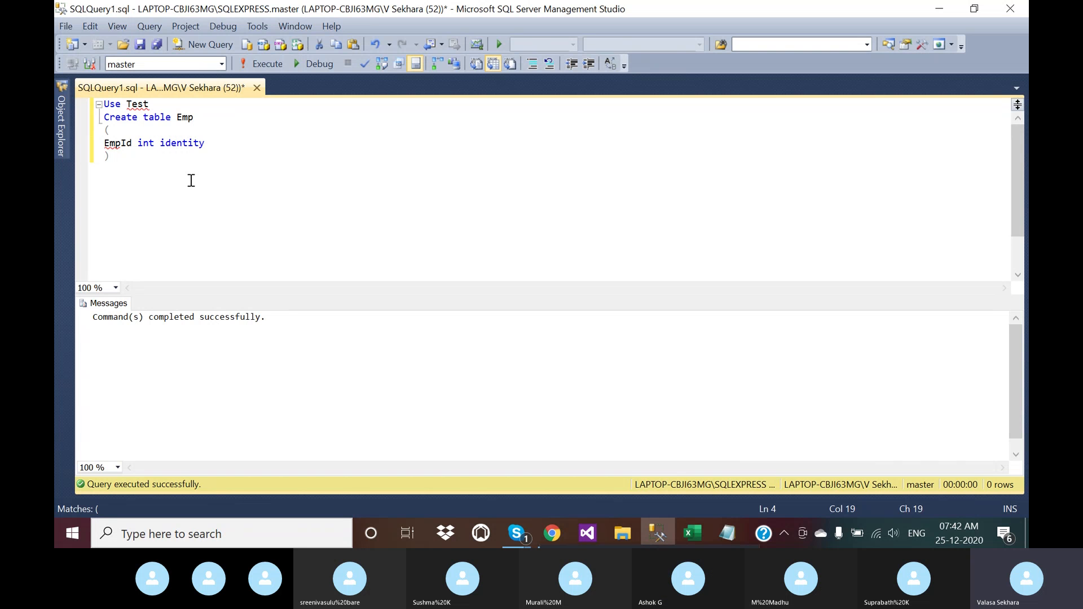
type("(1,1)")
Add the columns Id int, Name varchar(20) and Location varchar(20) to the Emp table definition
type(",")
type("Em")
key("BackSpace")
key("BackSpace")
type("nt,")
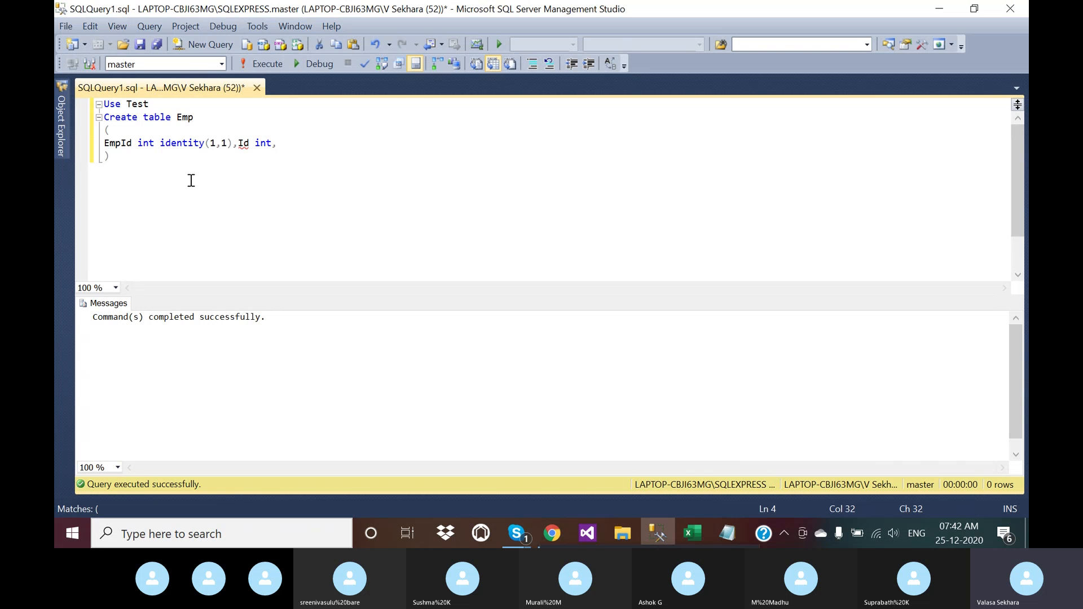
type("Nam")
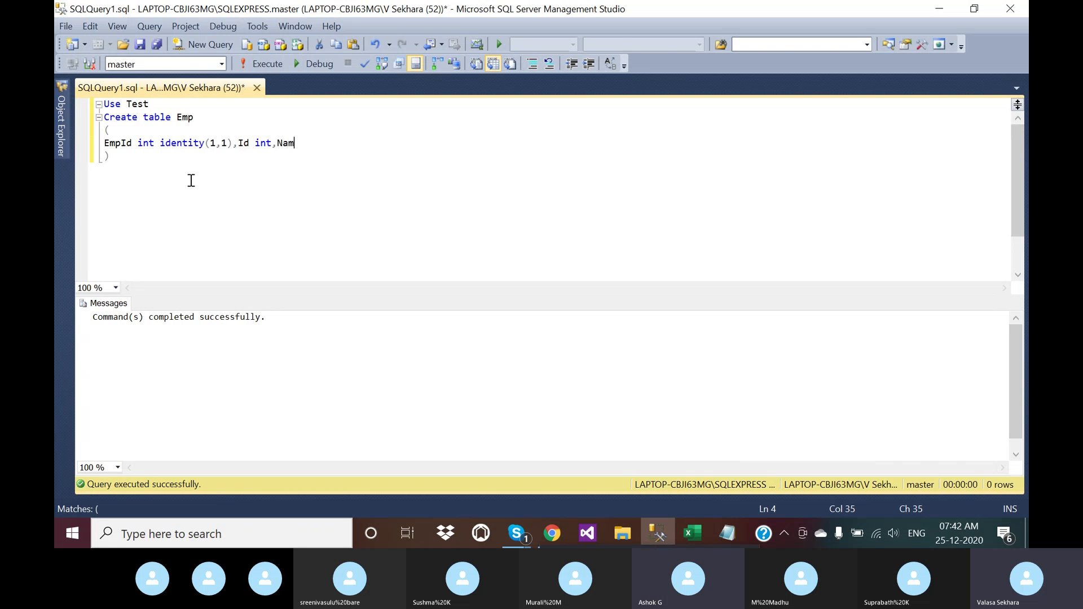
type("e varchar")
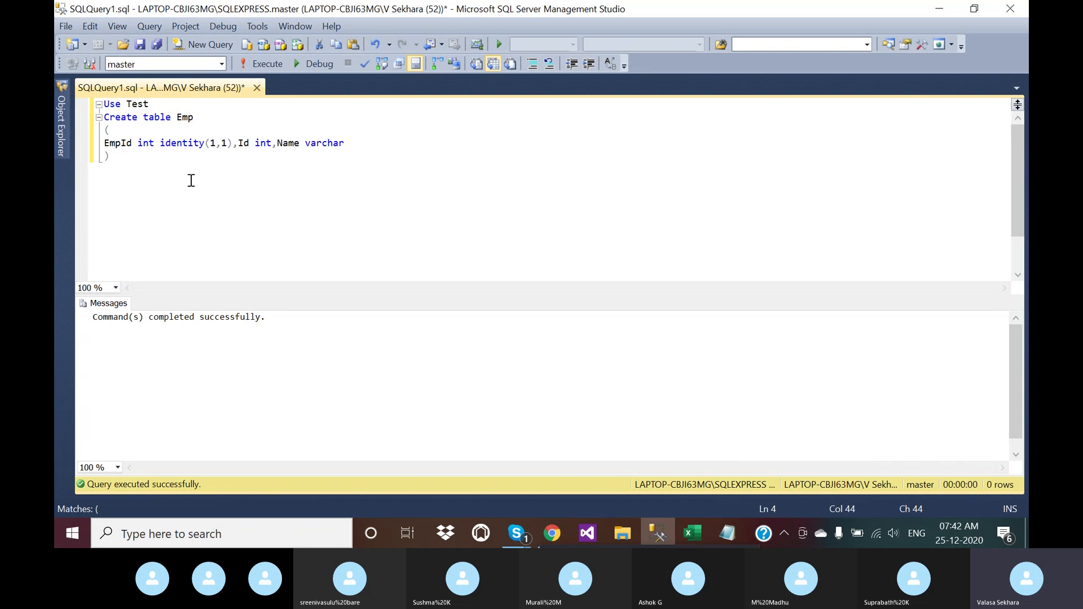
type("(20)")
type(",Location")
type(" varchar")
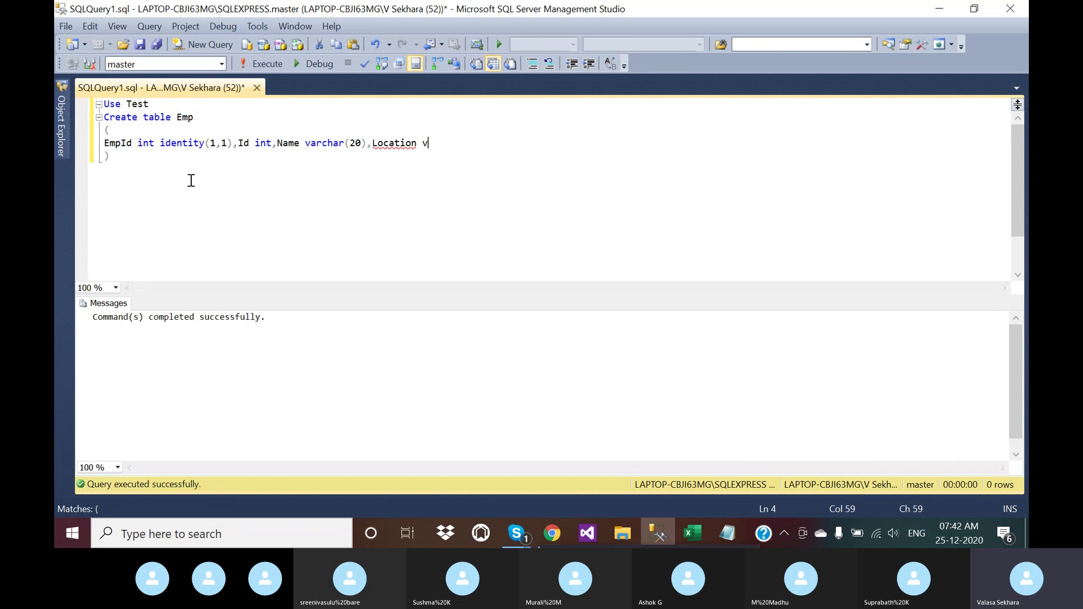
type("(20)")
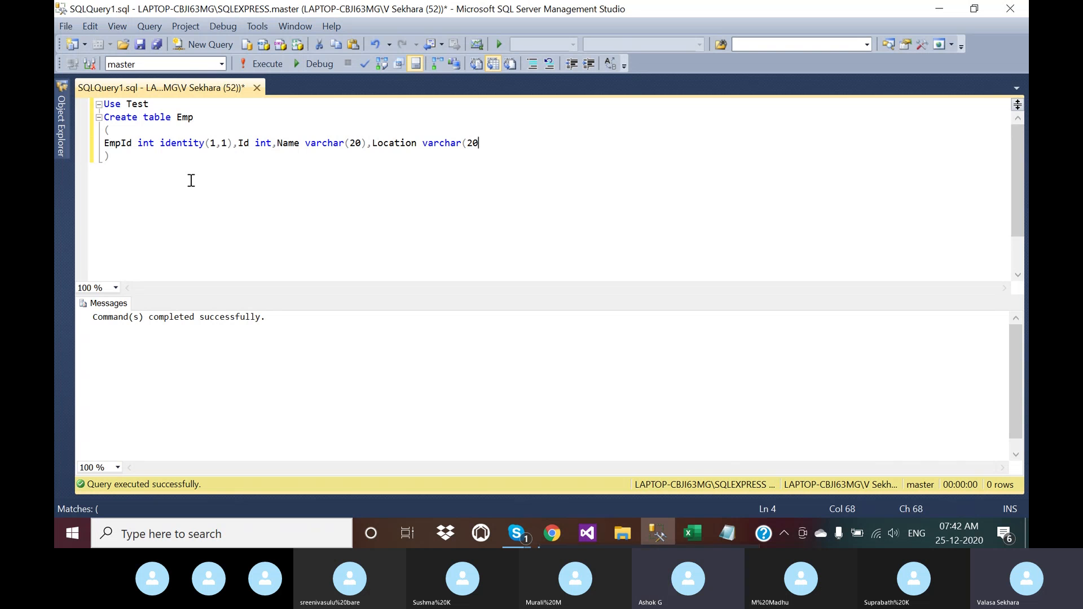
Finish the Emp table definition with StartDate datetime and EndDate datetime columns, and execute the query
type(",Sta")
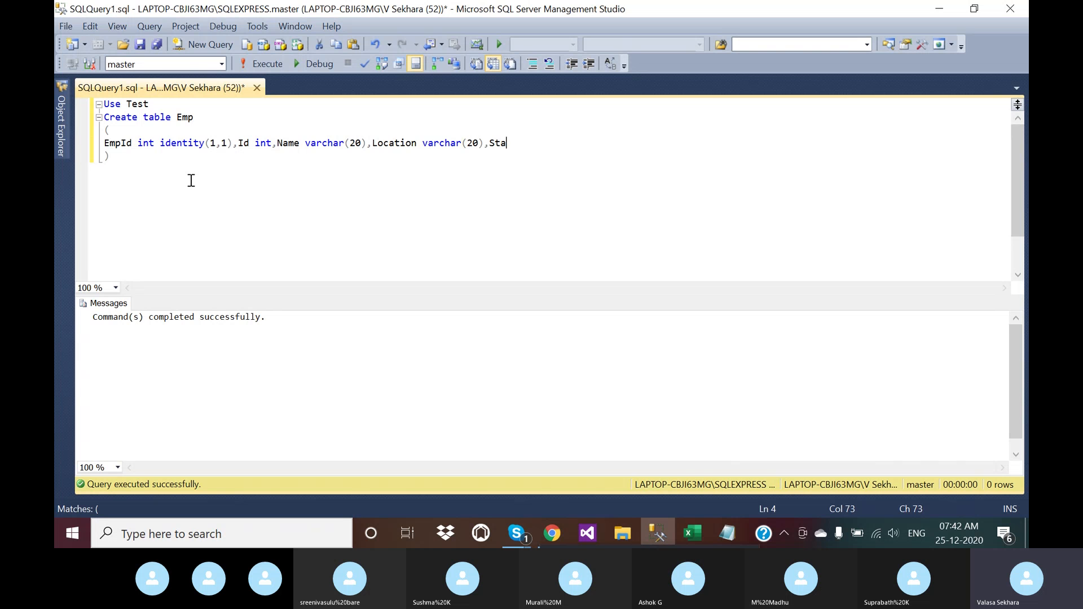
type("rtDate datetime,End")
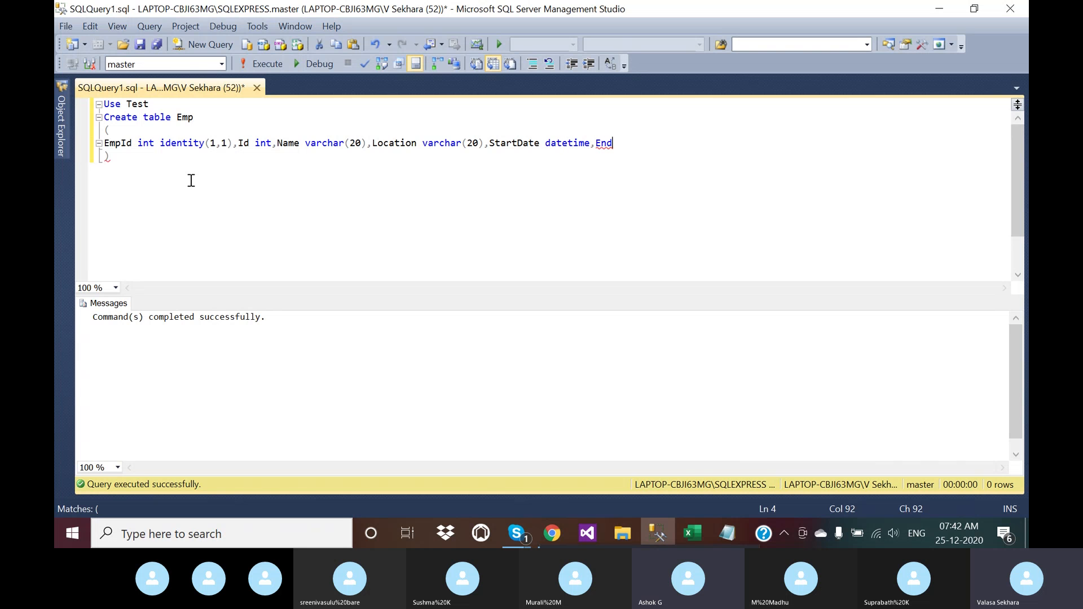
type("Date datet")
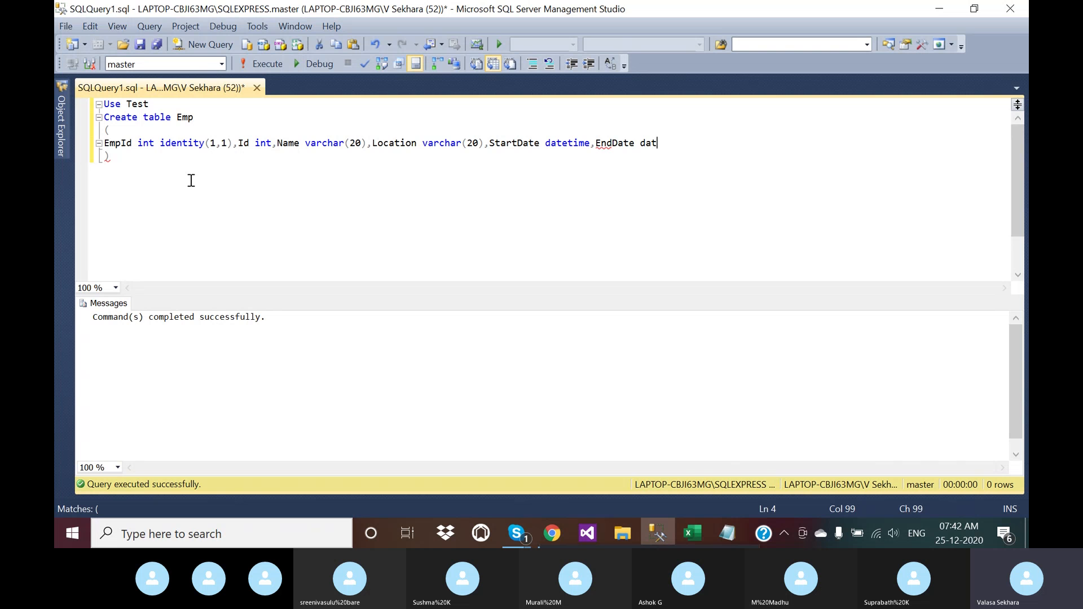
type("ime")
left_click(191, 180)
left_click(263, 64)
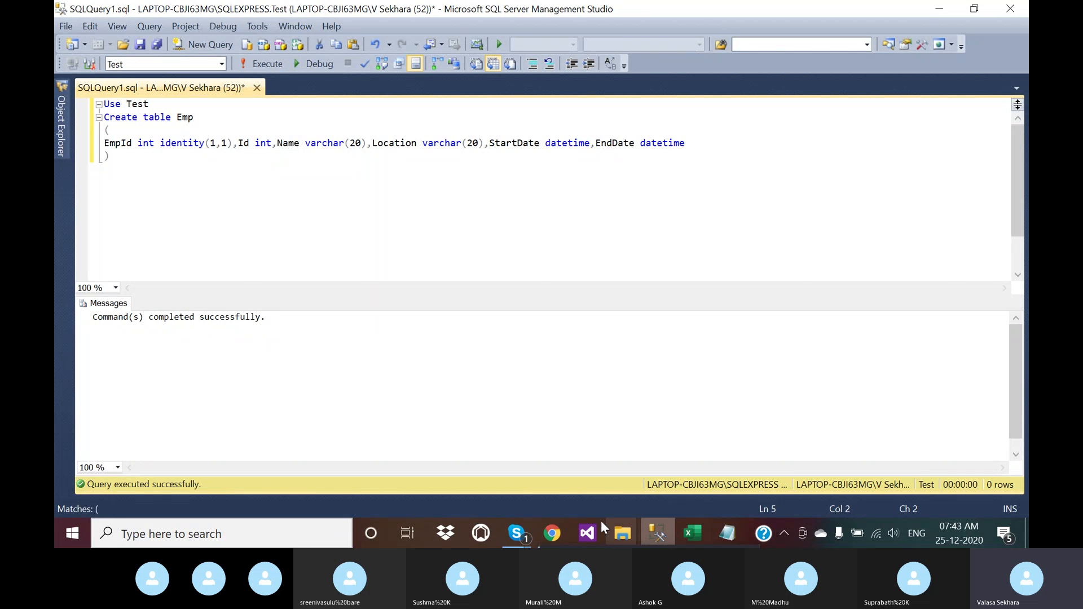
Switch to Visual Studio, add a Data Flow Task to the SCD package's control flow and open it
left_click(591, 533)
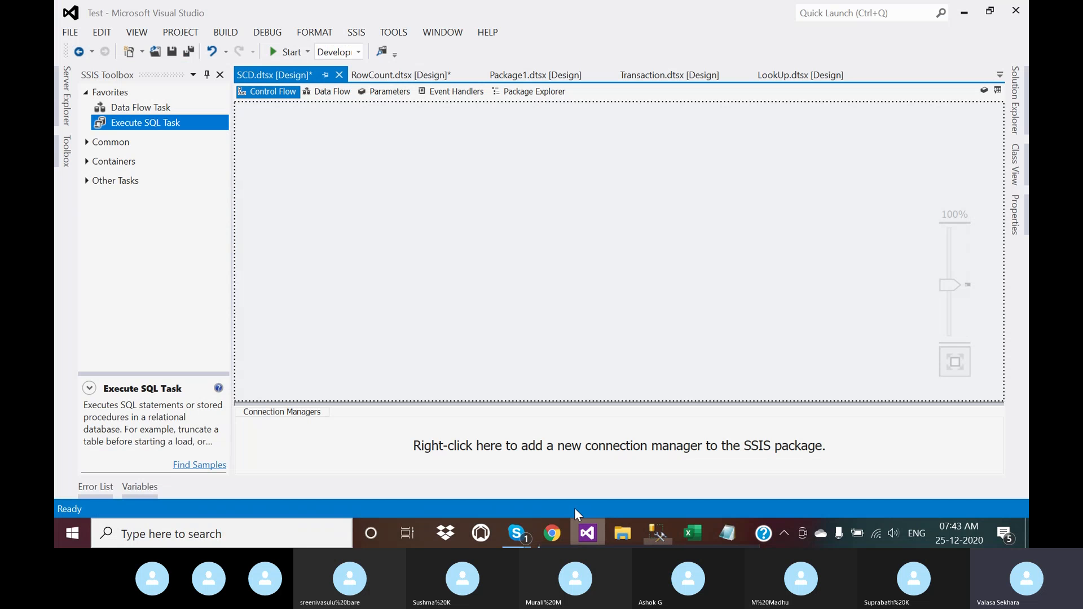
left_click_drag(136, 107, 327, 141)
double_click(385, 178)
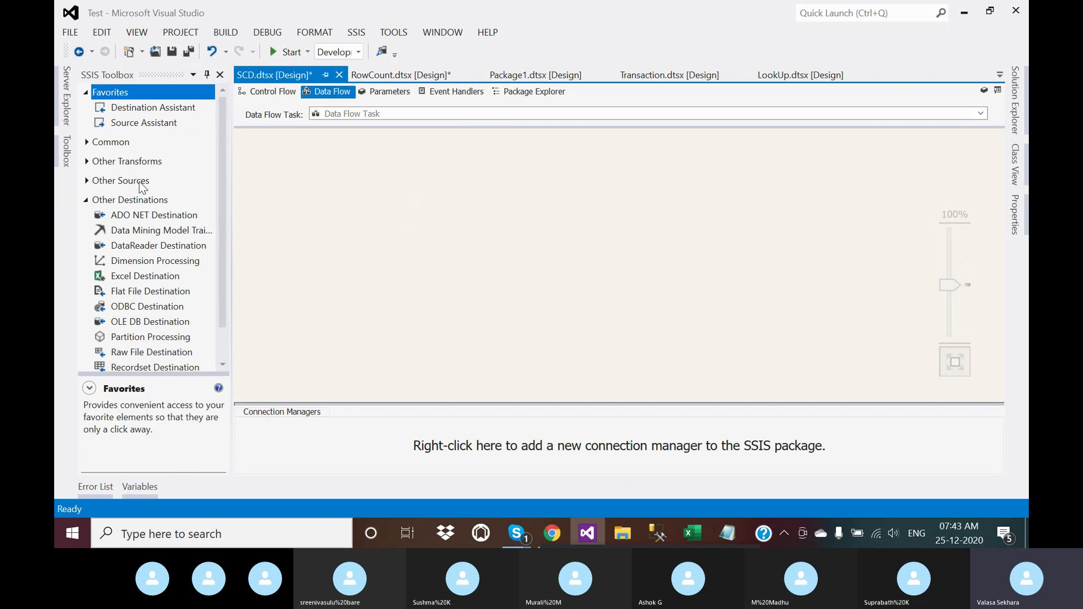
Add a Flat File Source to the SCD package's data flow
left_click(85, 200)
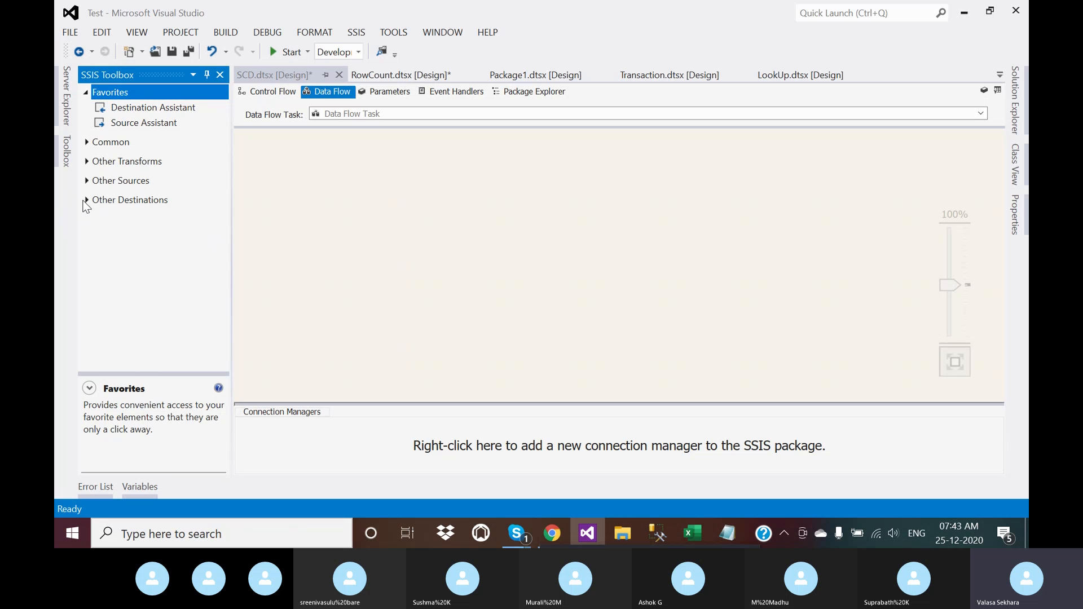
left_click(86, 180)
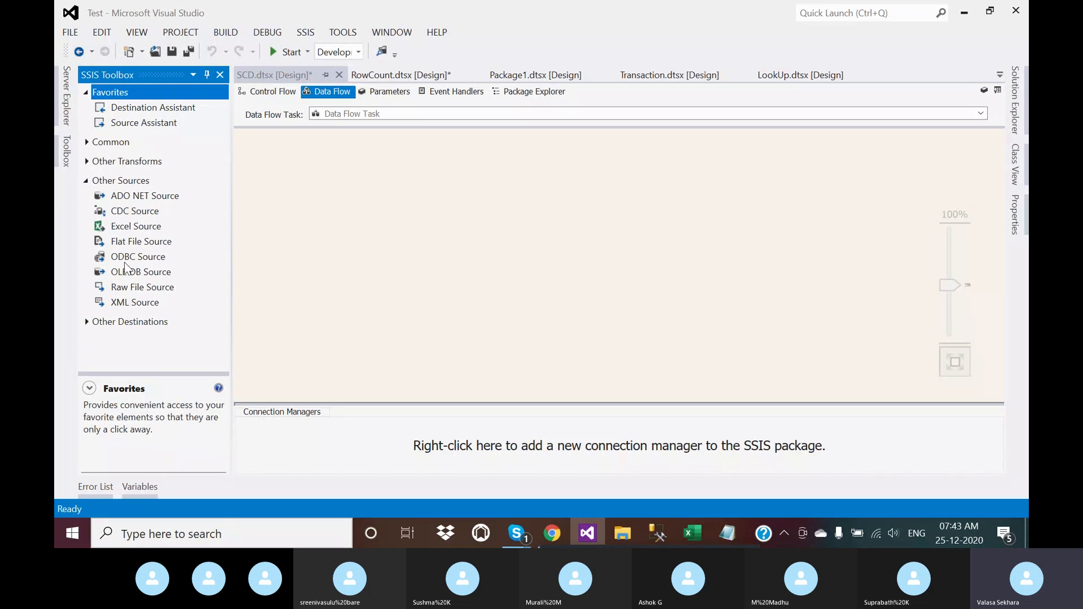
left_click_drag(138, 243, 455, 169)
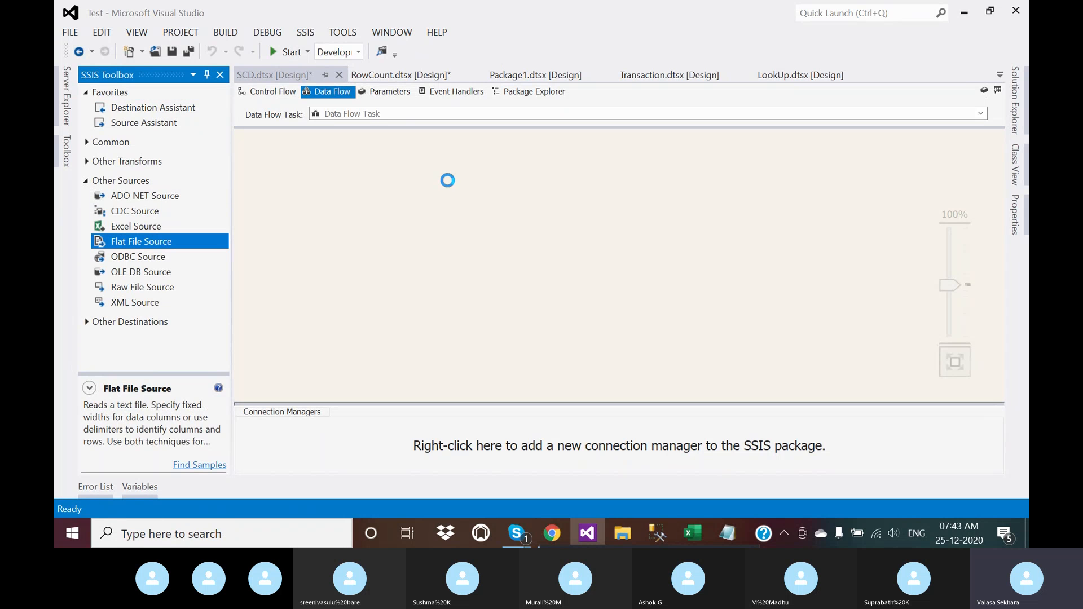
Create a new flat file connection manager for the Flat File Source using Test.txt from the SSIS folder, and load its columns
double_click(537, 195)
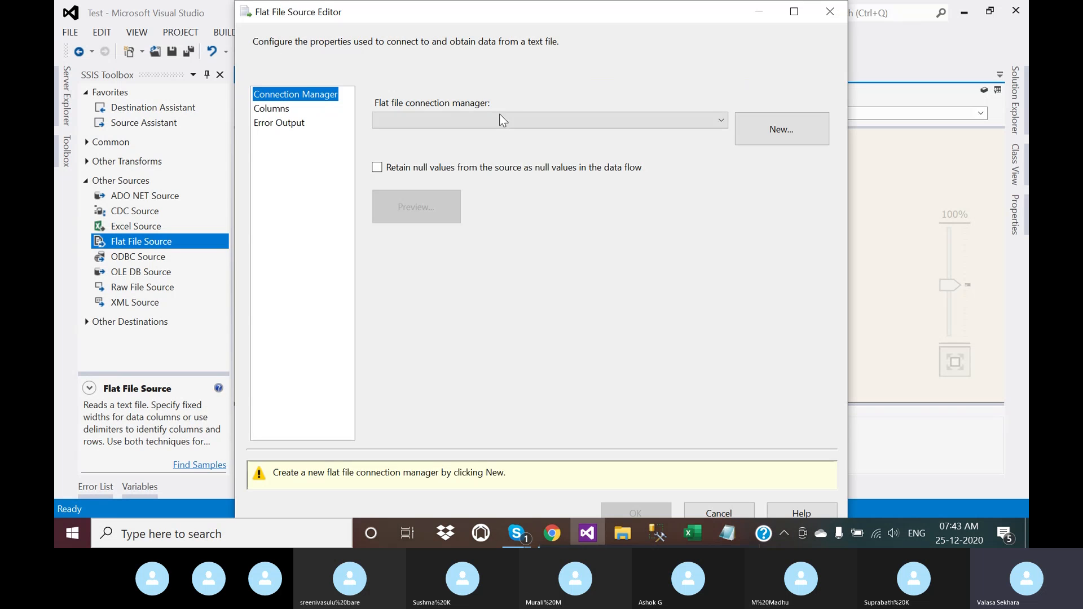
left_click(751, 133)
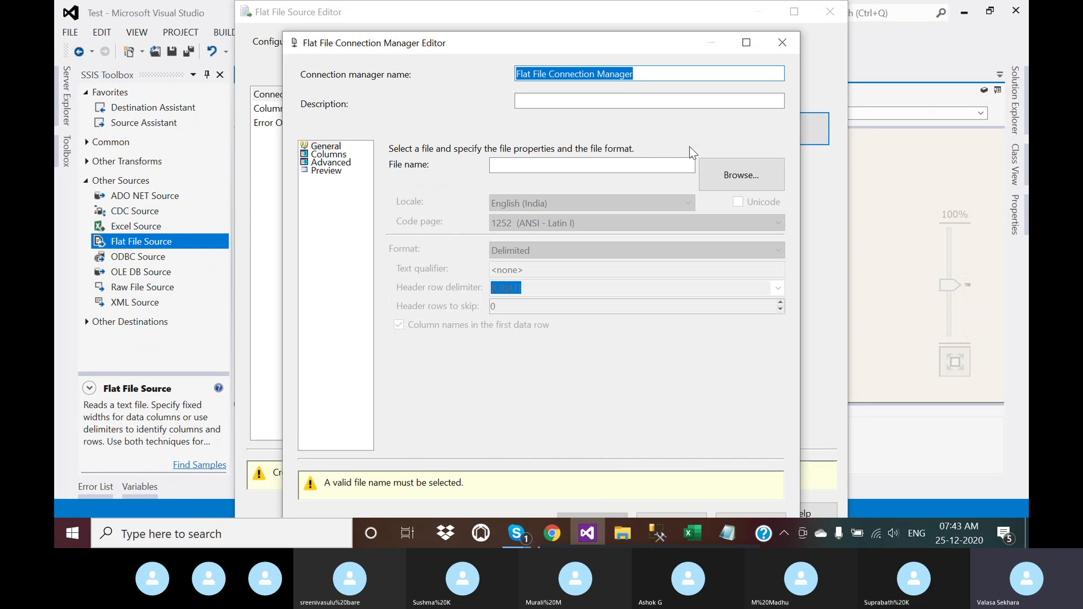
left_click(746, 179)
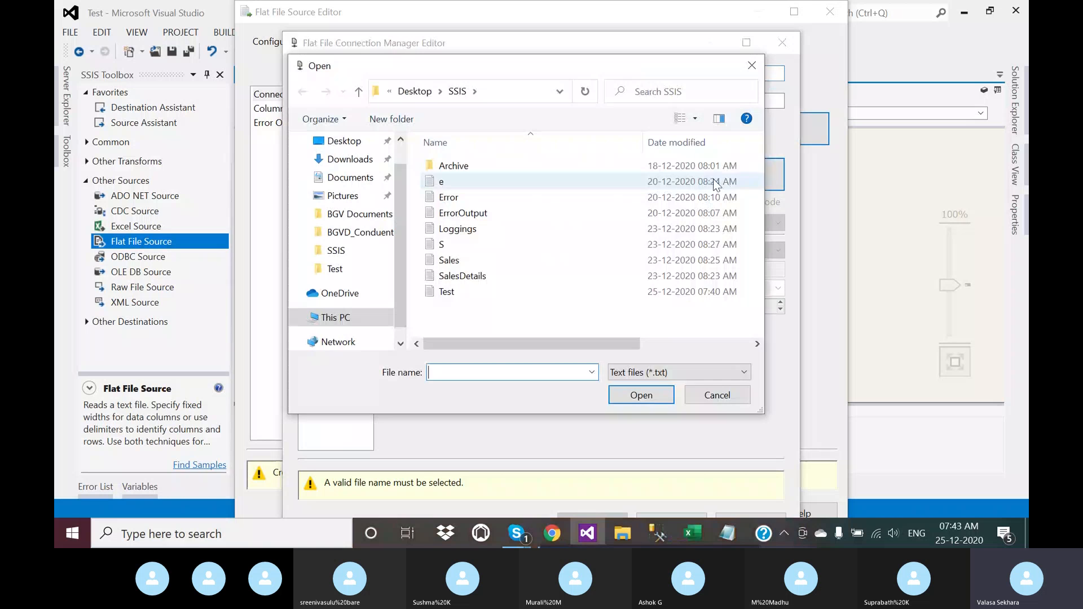
left_click(447, 291)
left_click(637, 395)
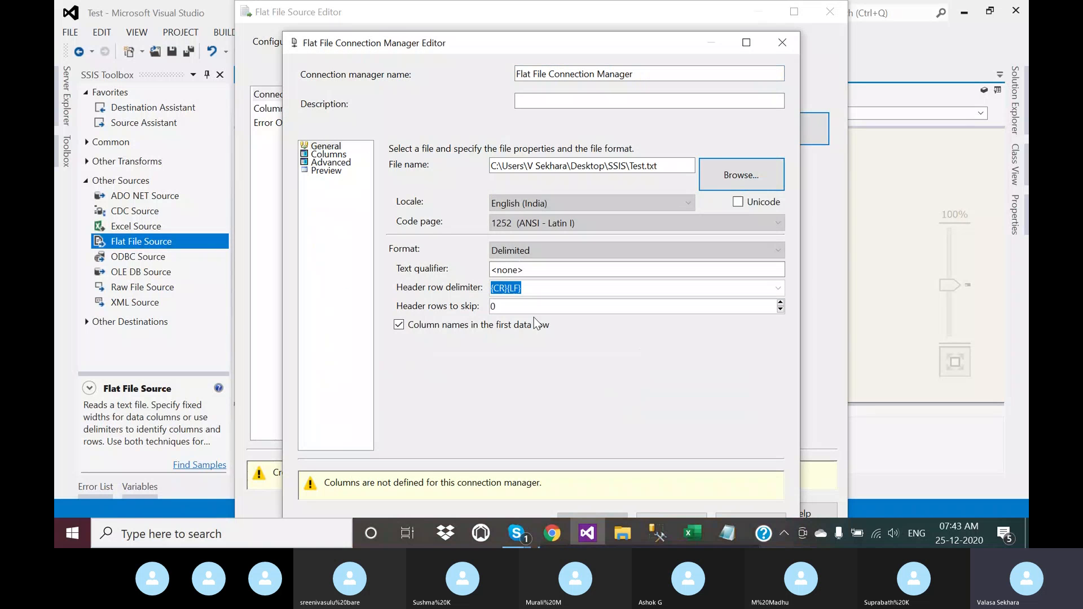
left_click(328, 154)
left_click(612, 476)
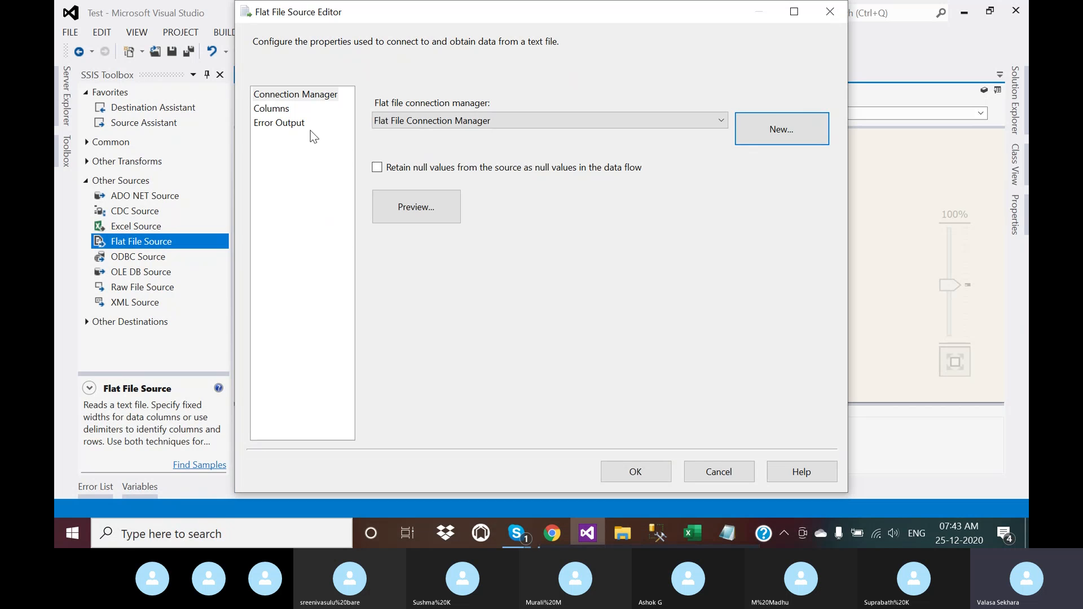
Check the Flat File Source's external and output columns and accept the source configuration
left_click(276, 110)
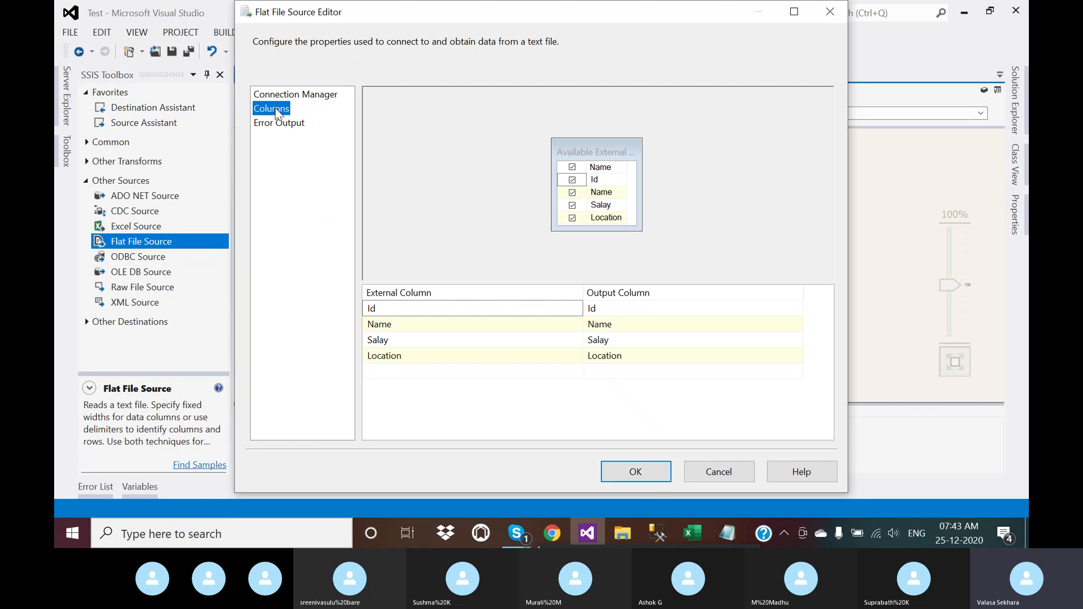
left_click(641, 477)
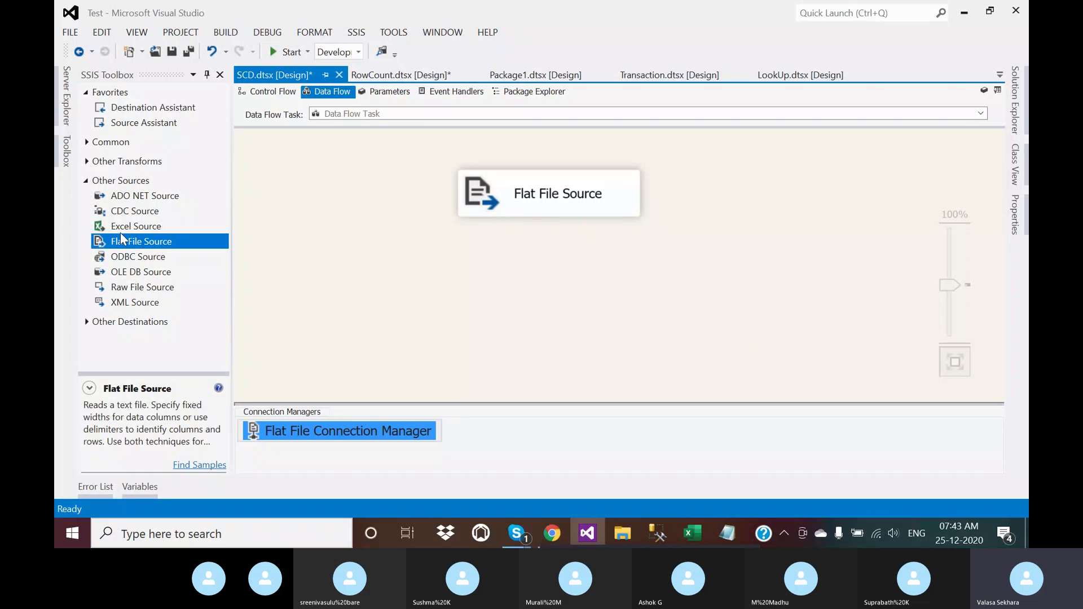
Add an OLE DB Destination to the data flow and place it below the Flat File Source, leaving room between them
left_click(86, 180)
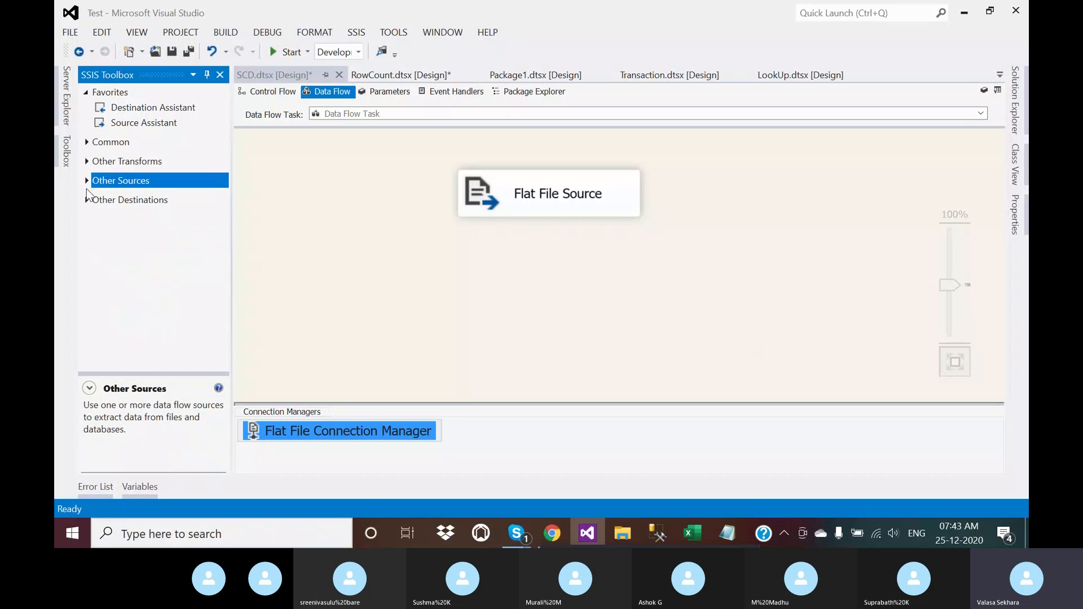
left_click(86, 201)
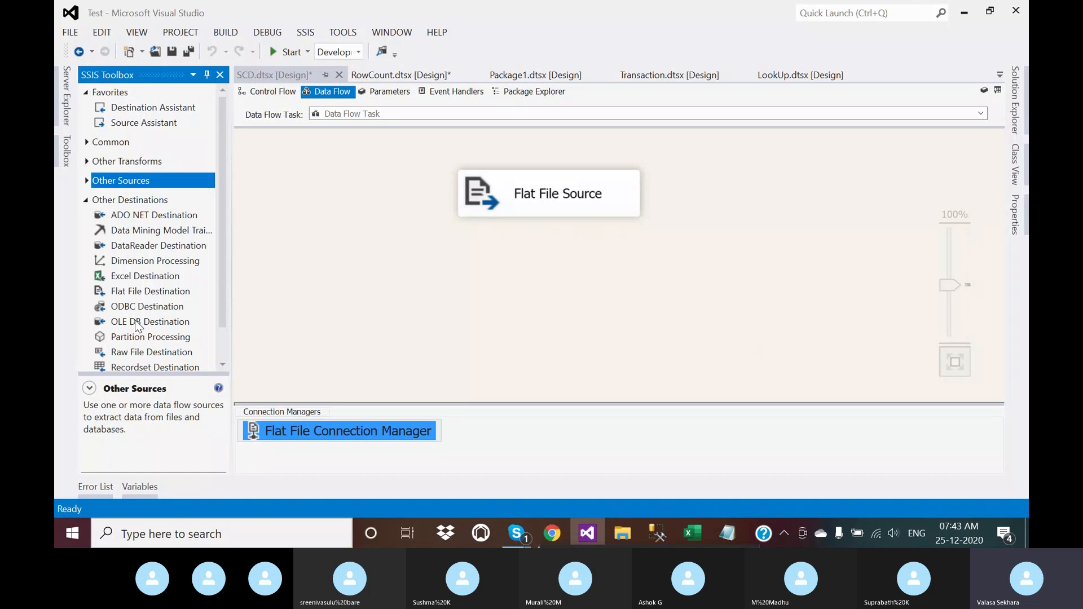
left_click_drag(136, 326, 573, 305)
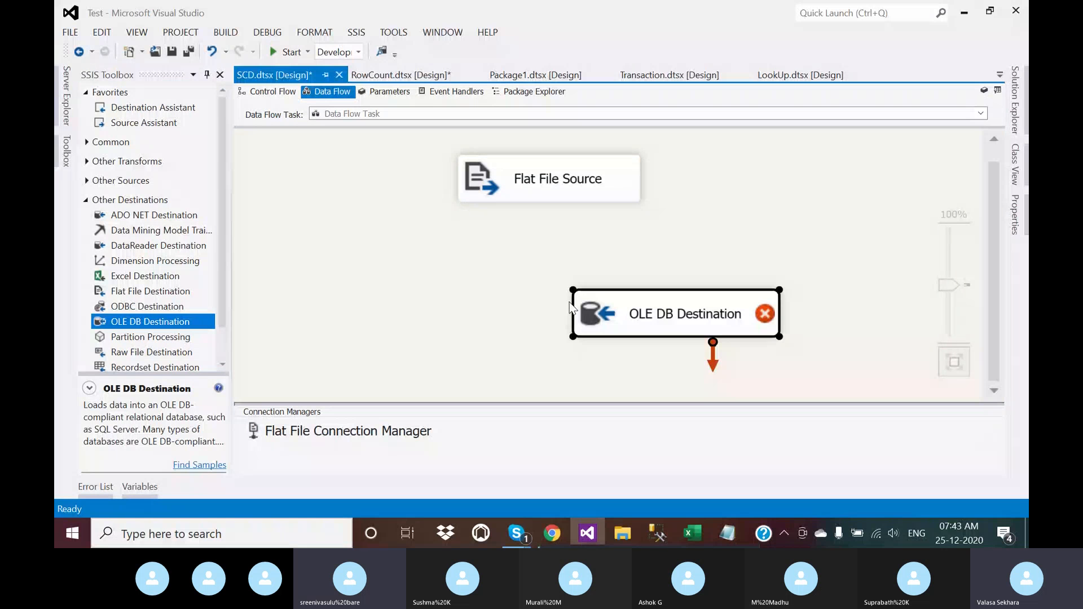
left_click(560, 193)
left_click_drag(561, 223, 512, 215)
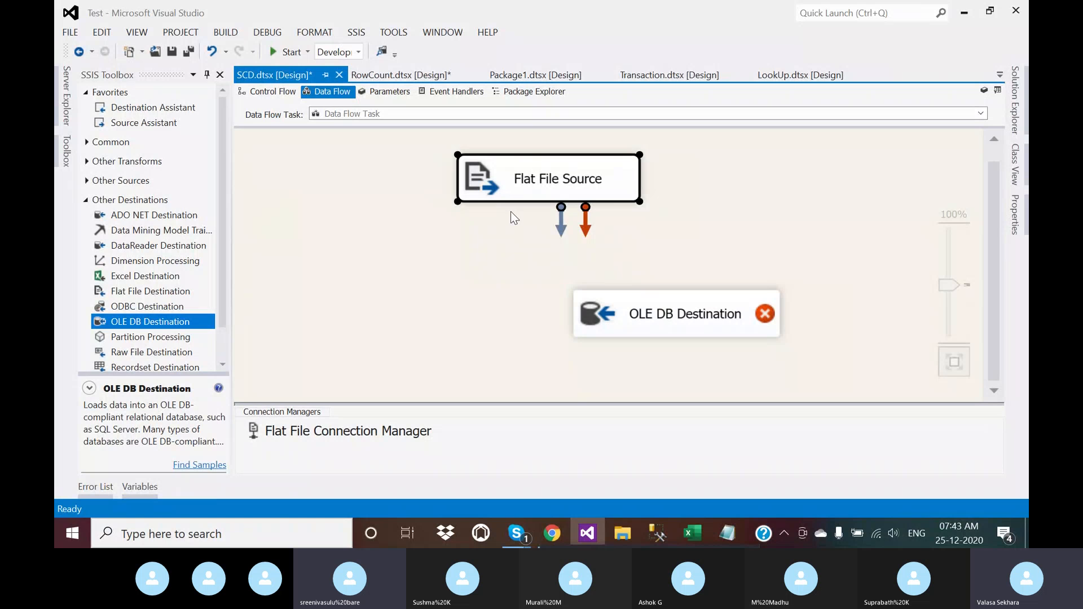
left_click(570, 255)
left_click_drag(624, 316, 585, 334)
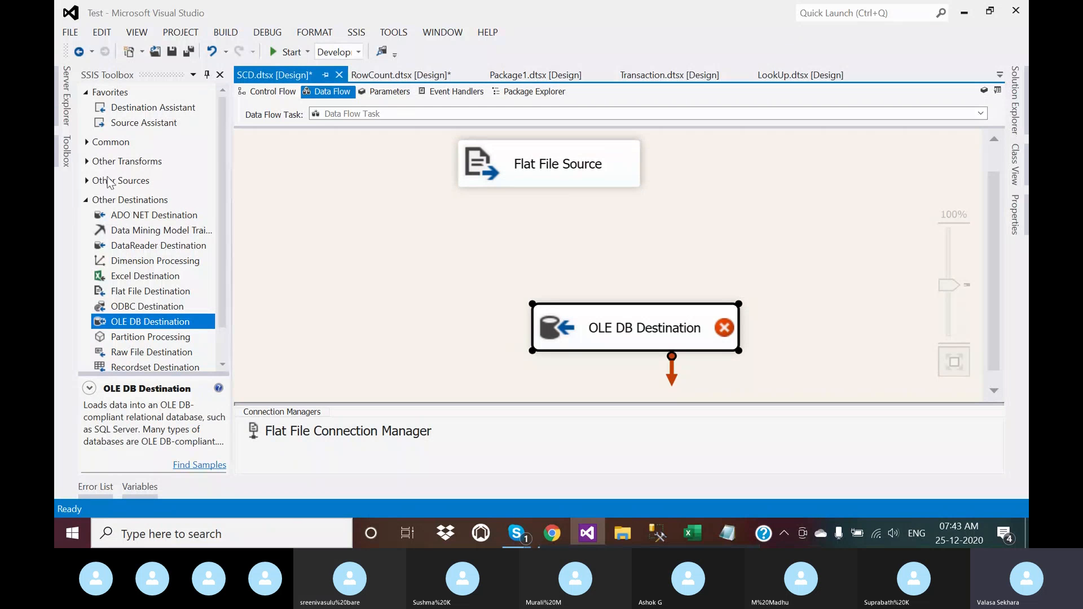
Add a Slowly Changing Dimension transformation and position it between the Flat File Source and the OLE DB Destination
left_click(89, 162)
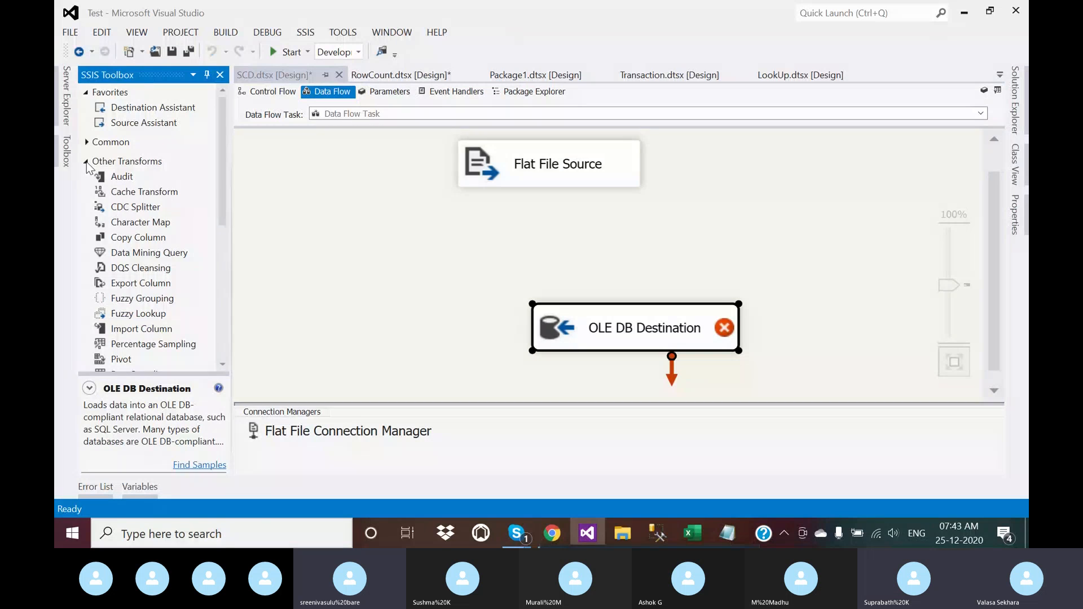
left_click(89, 155)
left_click(88, 142)
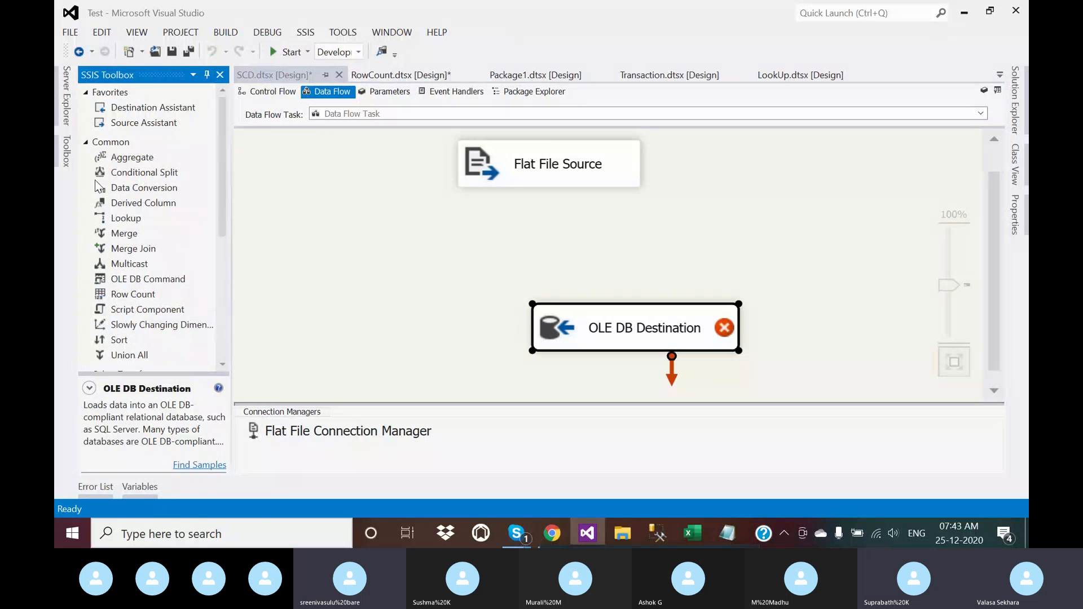
left_click(134, 340)
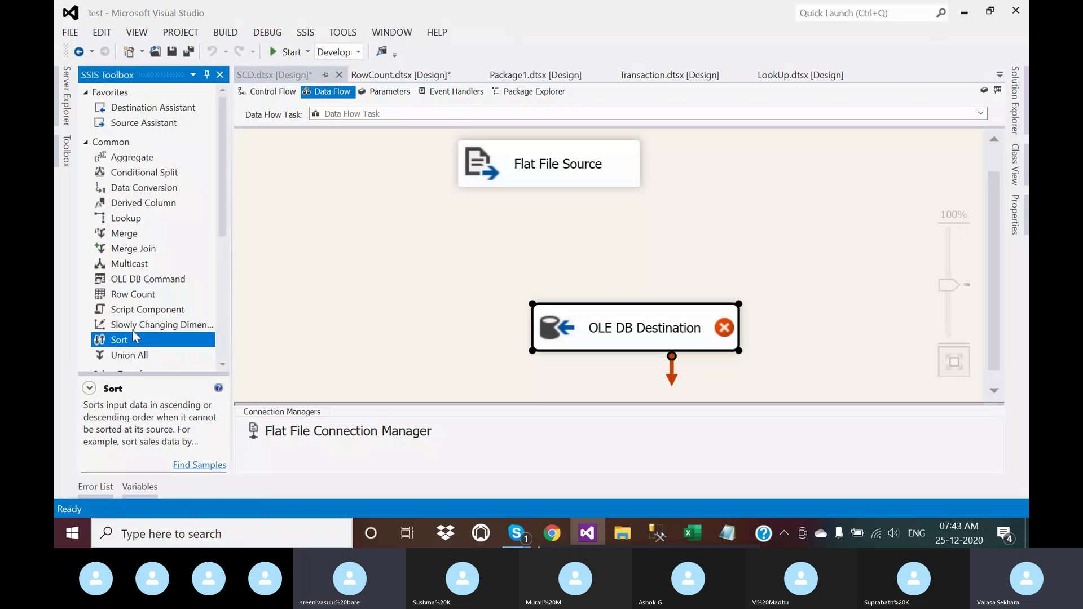
left_click_drag(137, 325, 583, 237)
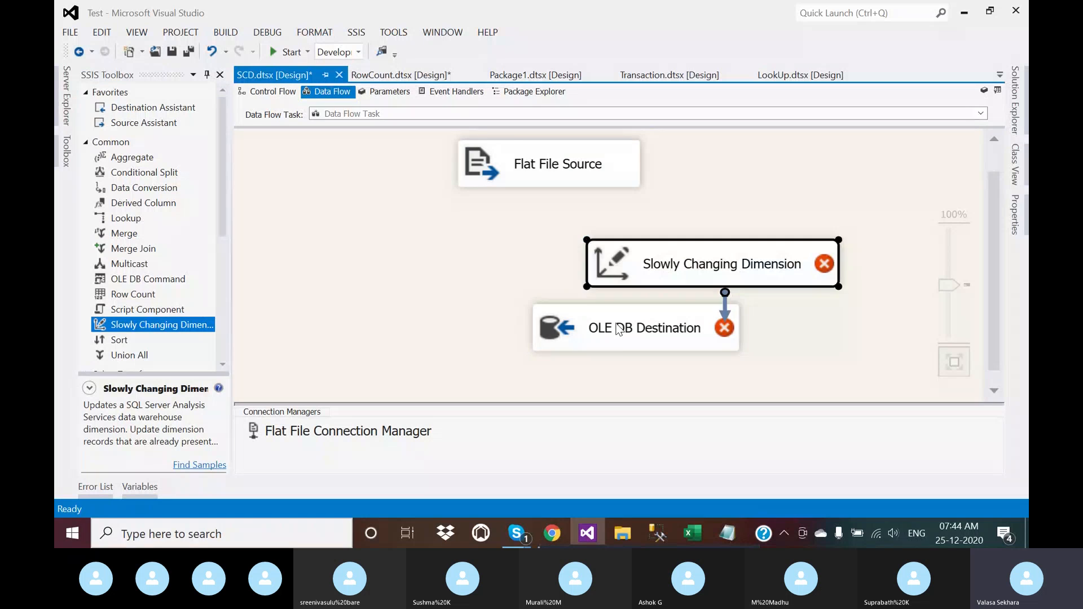
left_click_drag(694, 252, 599, 251)
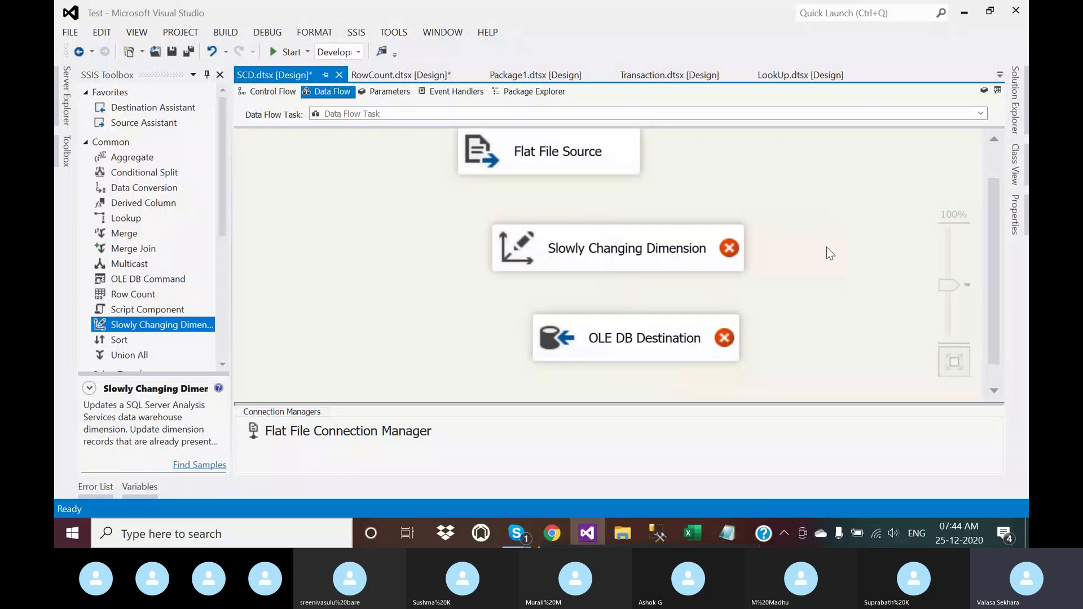
Connect the Flat File Source to the Slowly Changing Dimension transformation and advance its wizard to the dimension table and keys page
left_click(568, 156)
left_click_drag(565, 212, 594, 235)
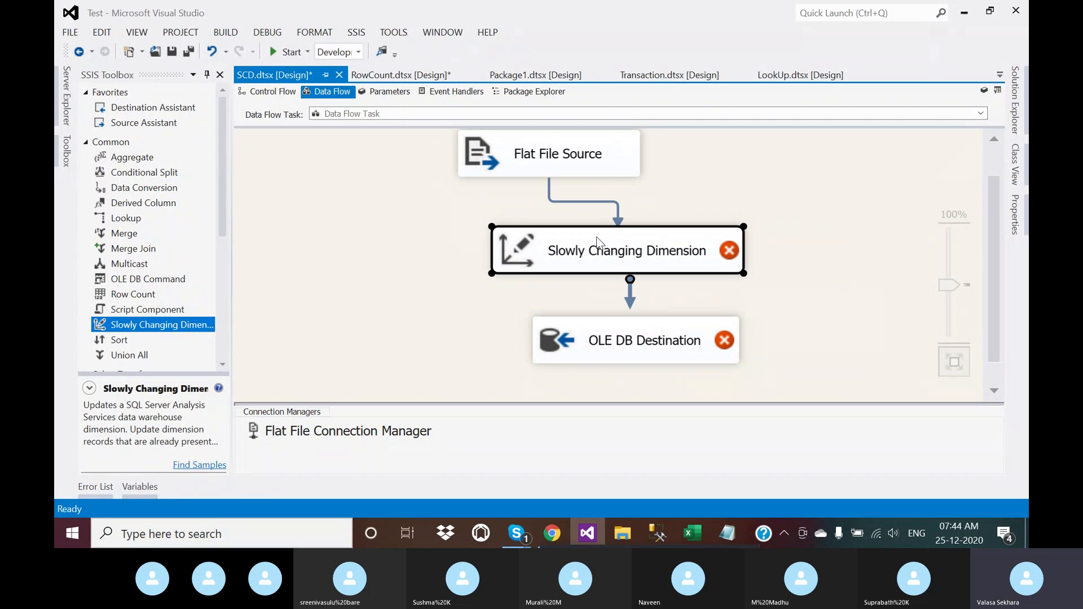
double_click(650, 260)
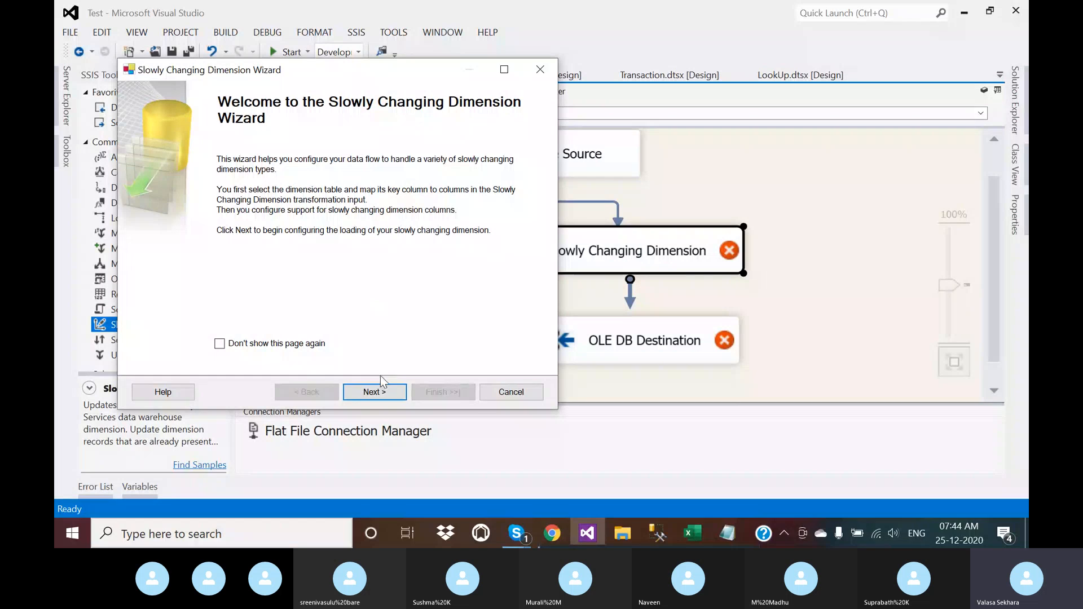
left_click(382, 392)
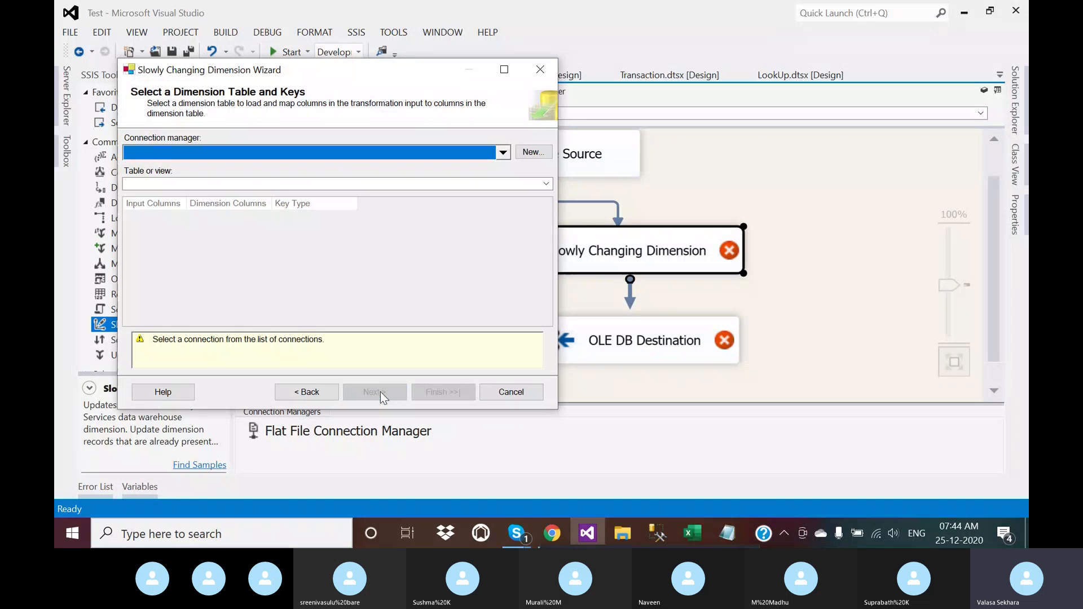
Delete the saved LocalHost.AdventureWorks2012 data connection and start a new OLE DB connection for the wizard
left_click(528, 156)
left_click(467, 211)
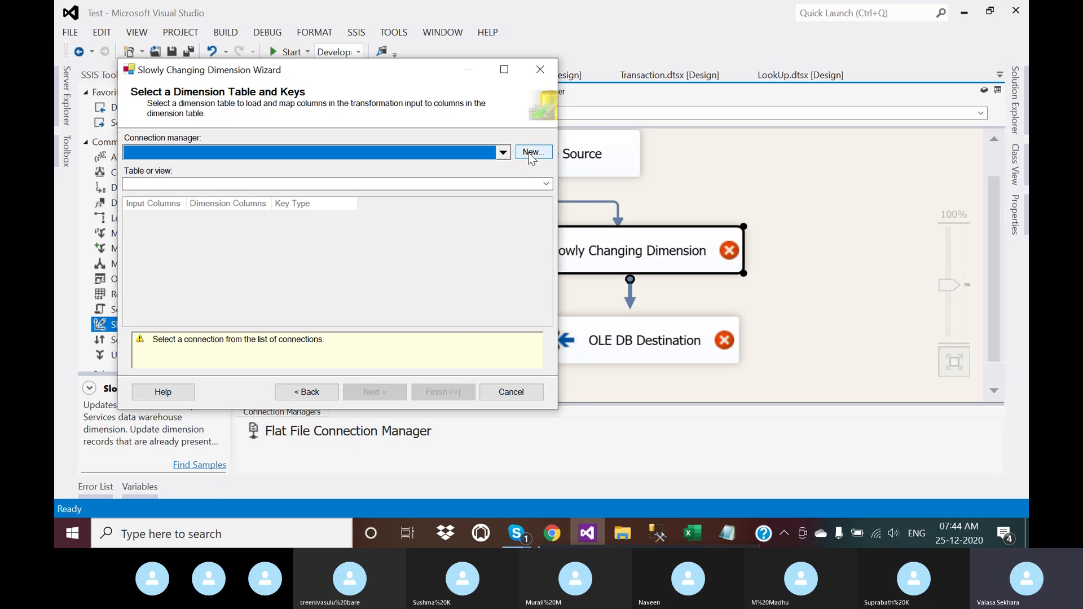
left_click(531, 154)
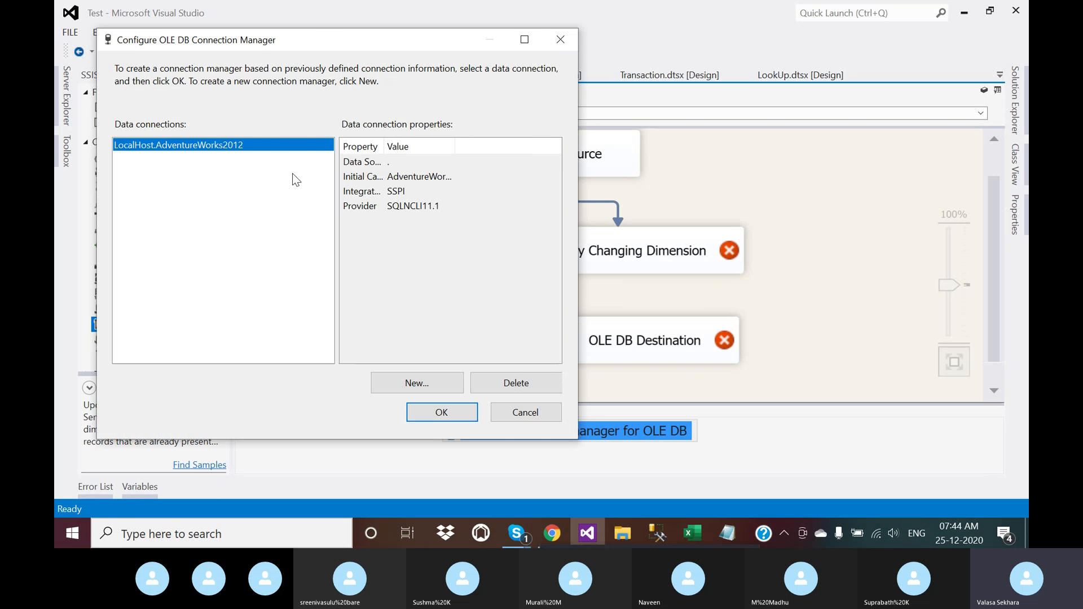
left_click(492, 384)
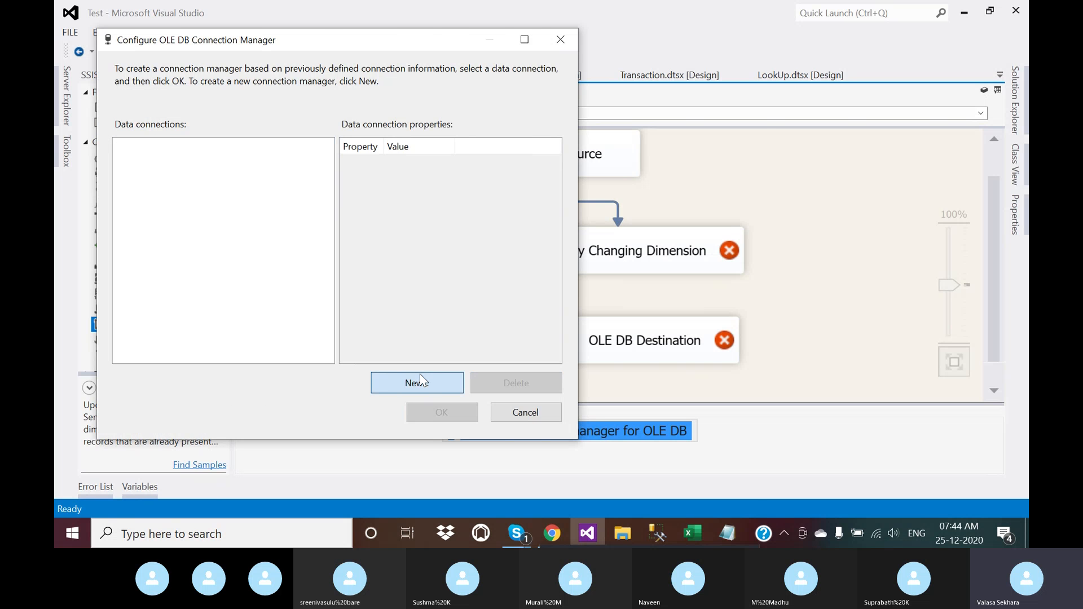
left_click(420, 377)
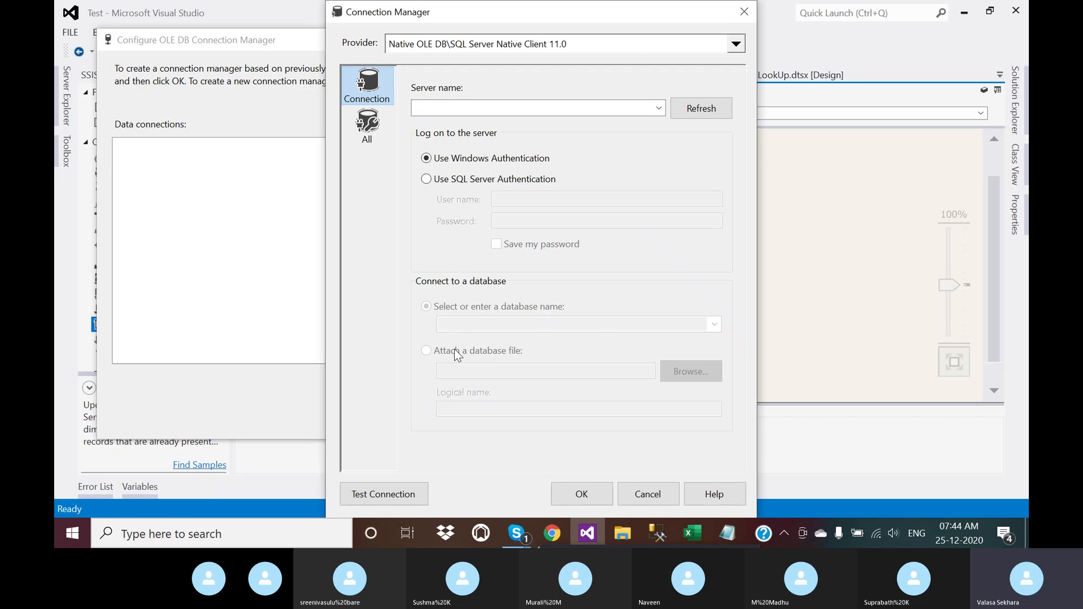
Look up the server name in SQL Server Management Studio and enter LAPTOP-CBJI63MG\SQLEXPRESS as the new connection's server in Visual Studio
key("alt+Tab")
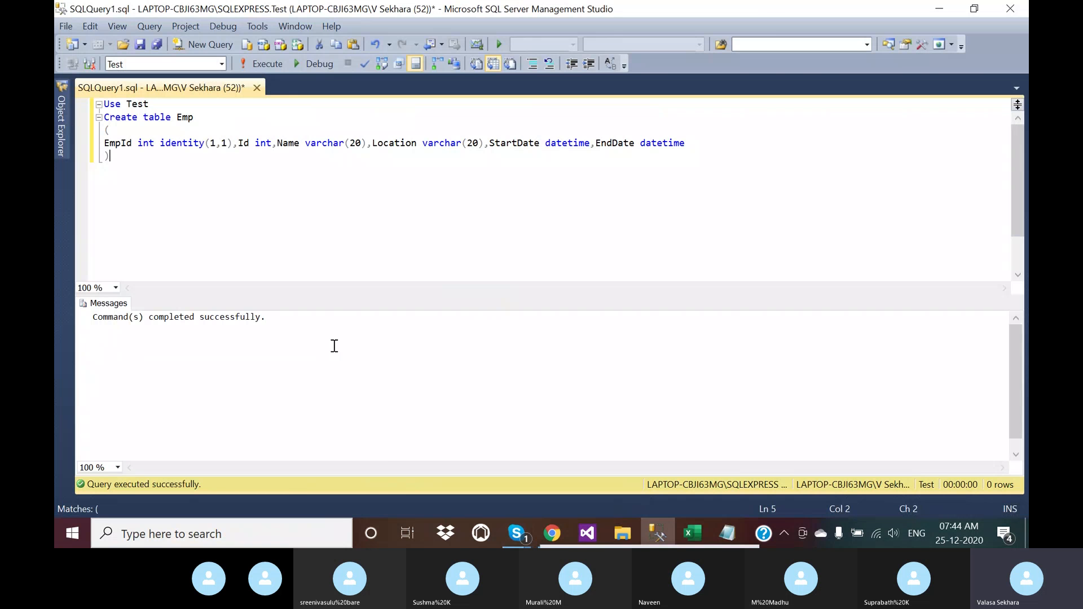
left_click(61, 124)
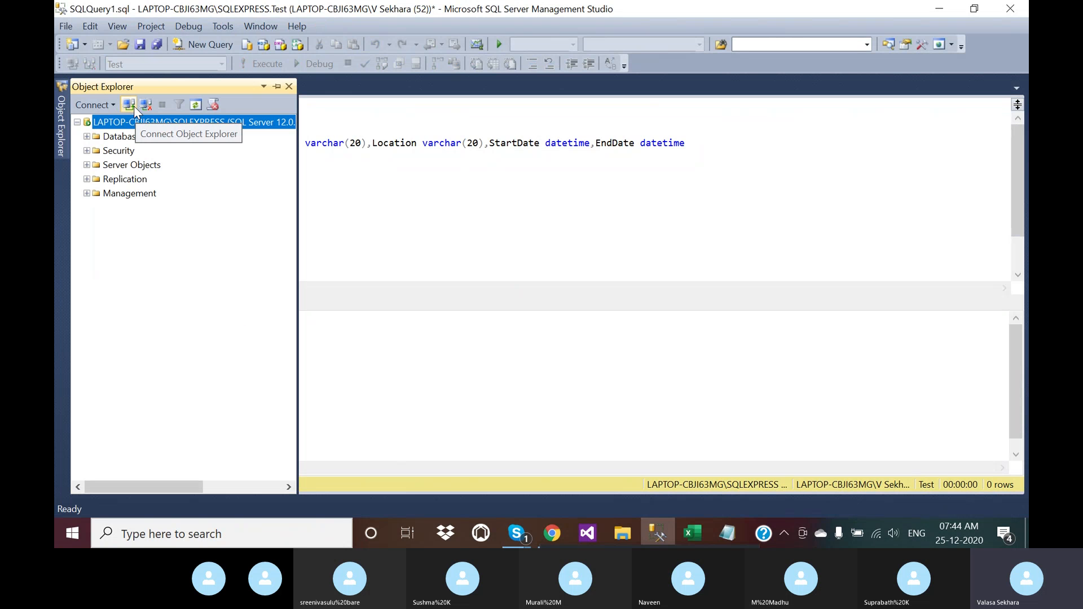
left_click(134, 107)
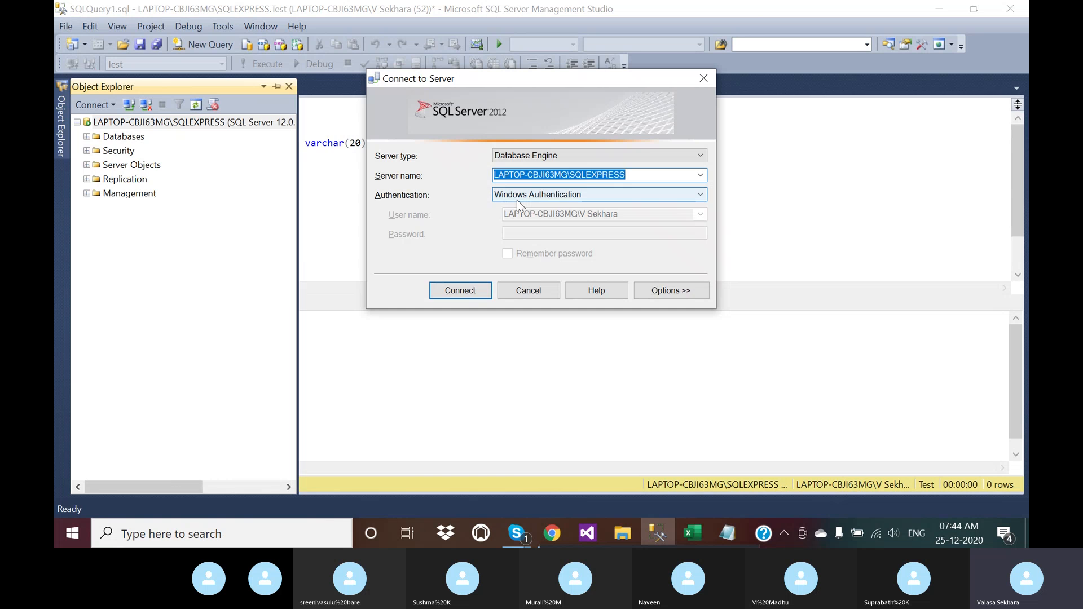
key("alt+Tab")
left_click(474, 110)
type("LAPTOP-CBJI63MG\\SQLEXPRESS")
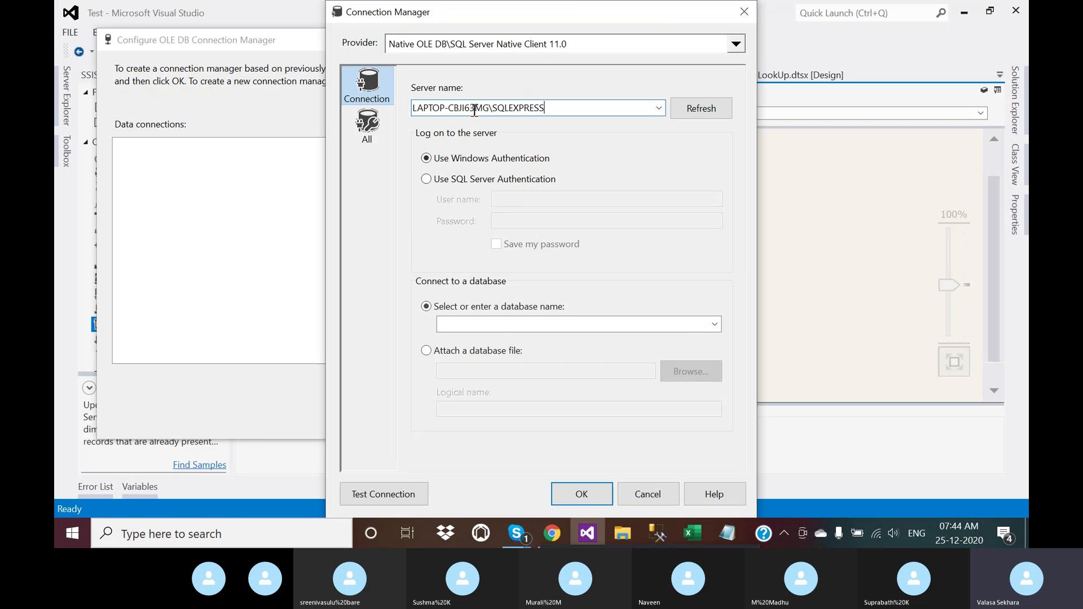
Choose the Test database, test the connection, and apply it as the wizard's connection manager
left_click(715, 324)
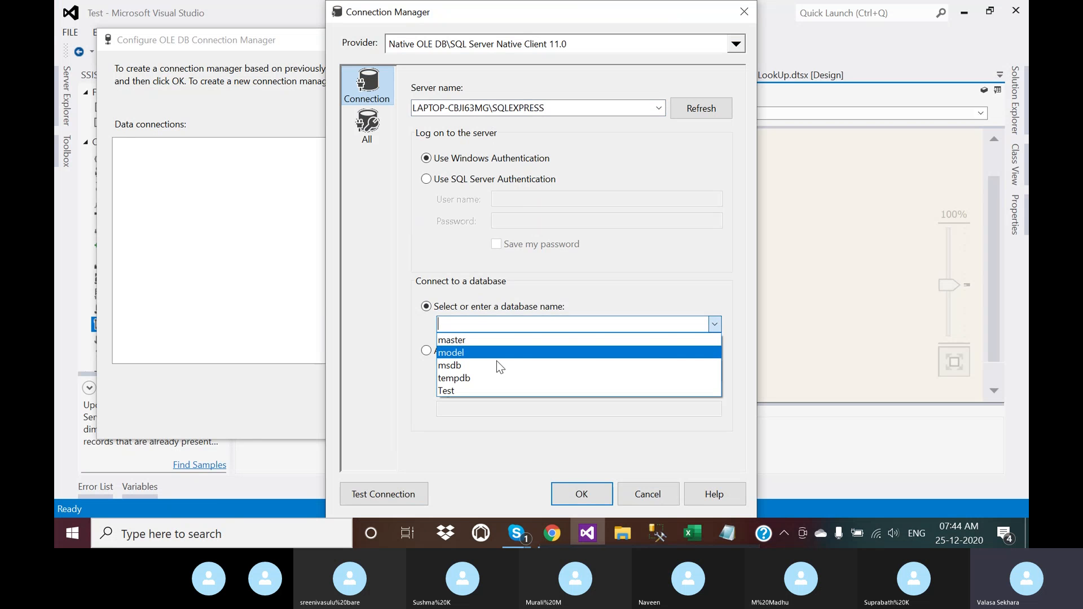
left_click(468, 389)
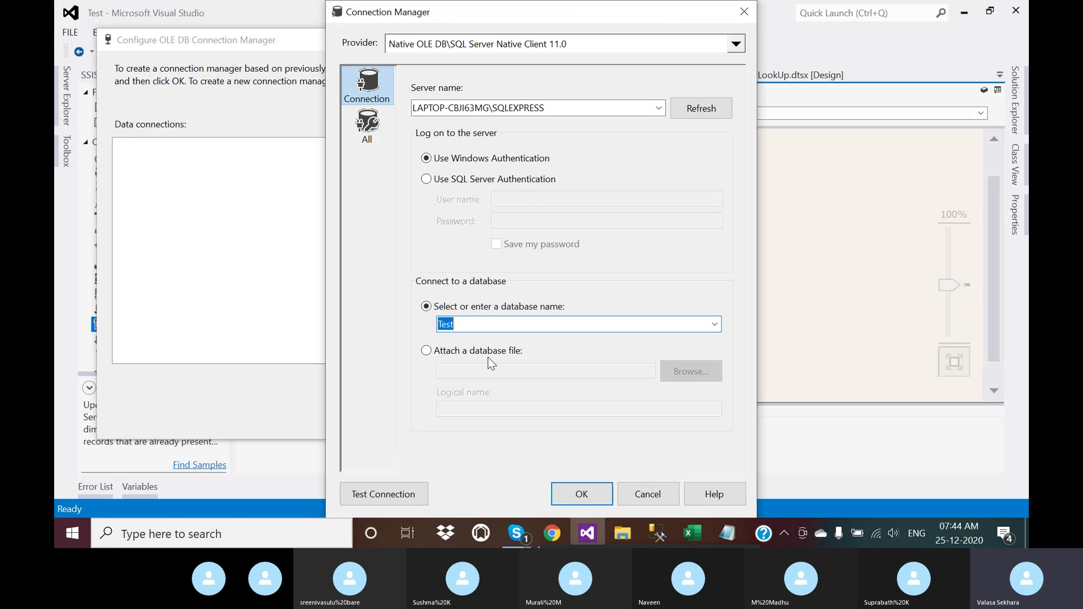
left_click(401, 500)
left_click(733, 294)
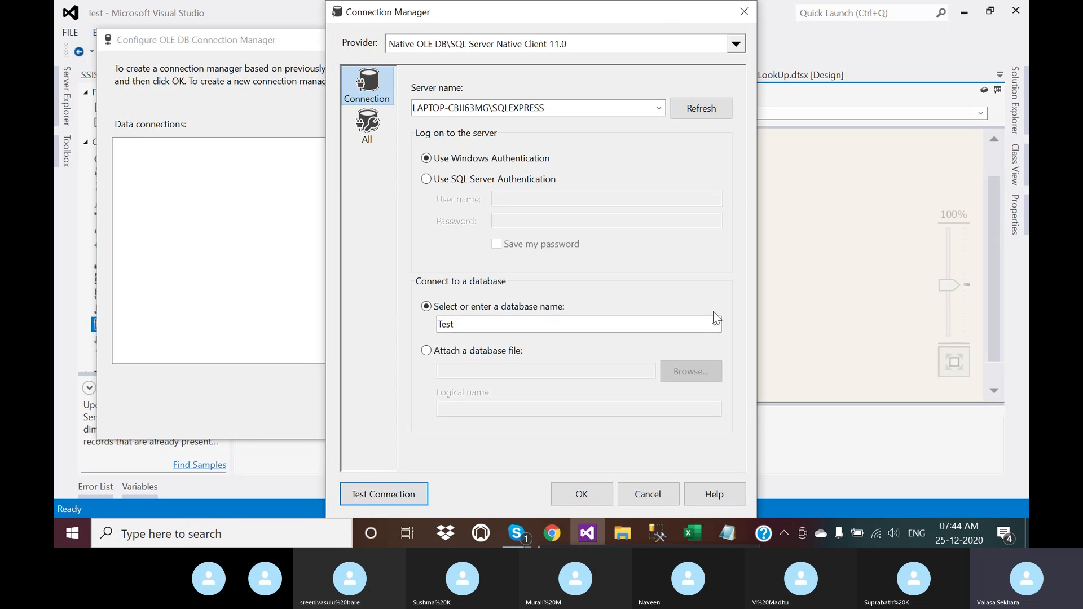
left_click(602, 500)
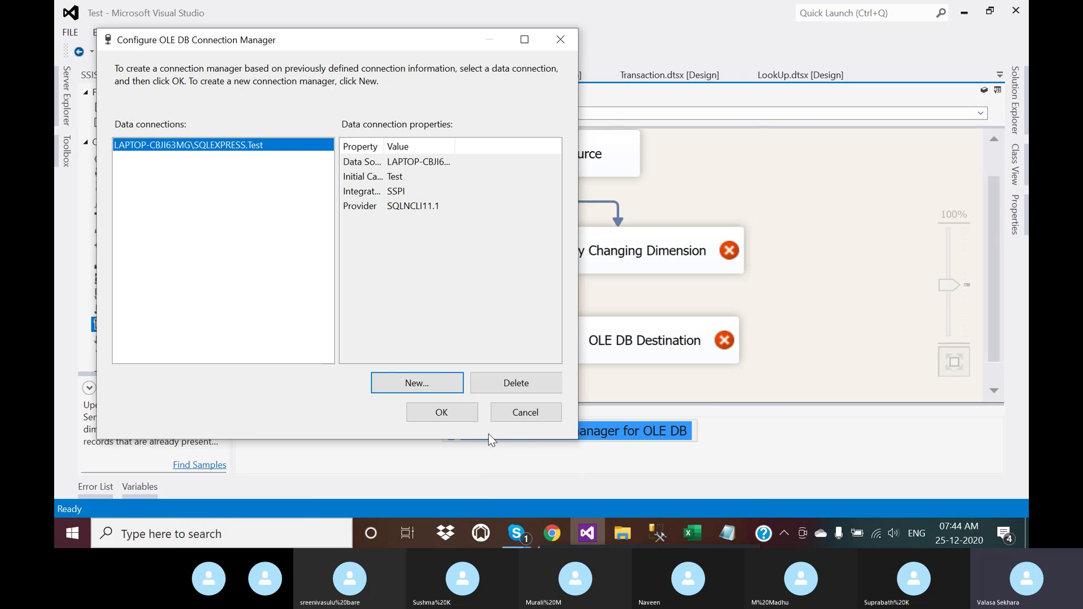
left_click(419, 414)
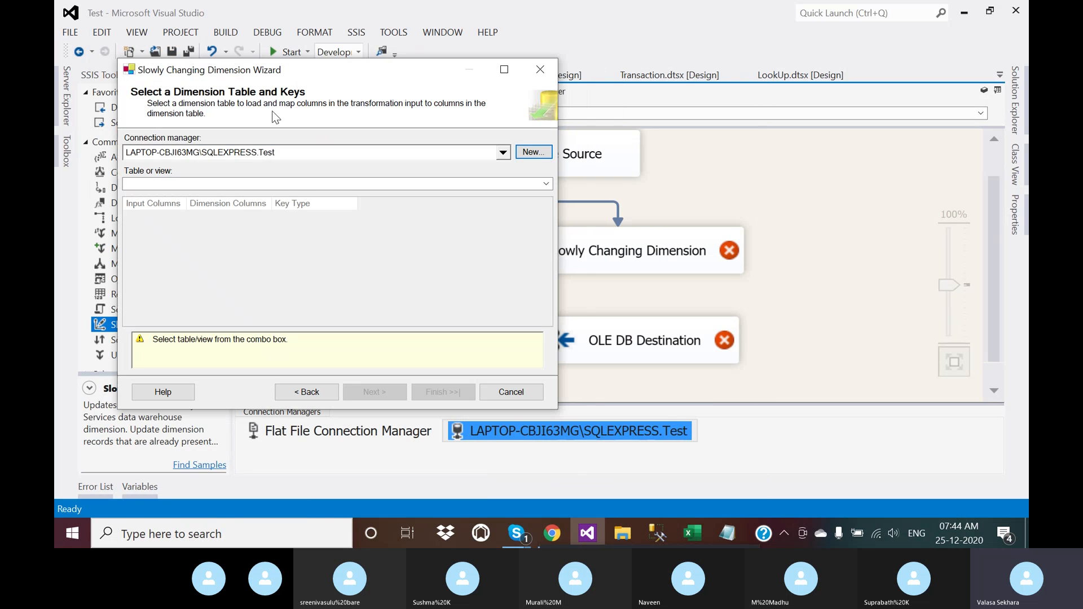
Select [dbo].[Emp] as the dimension table and review its input and dimension columns
left_click(528, 185)
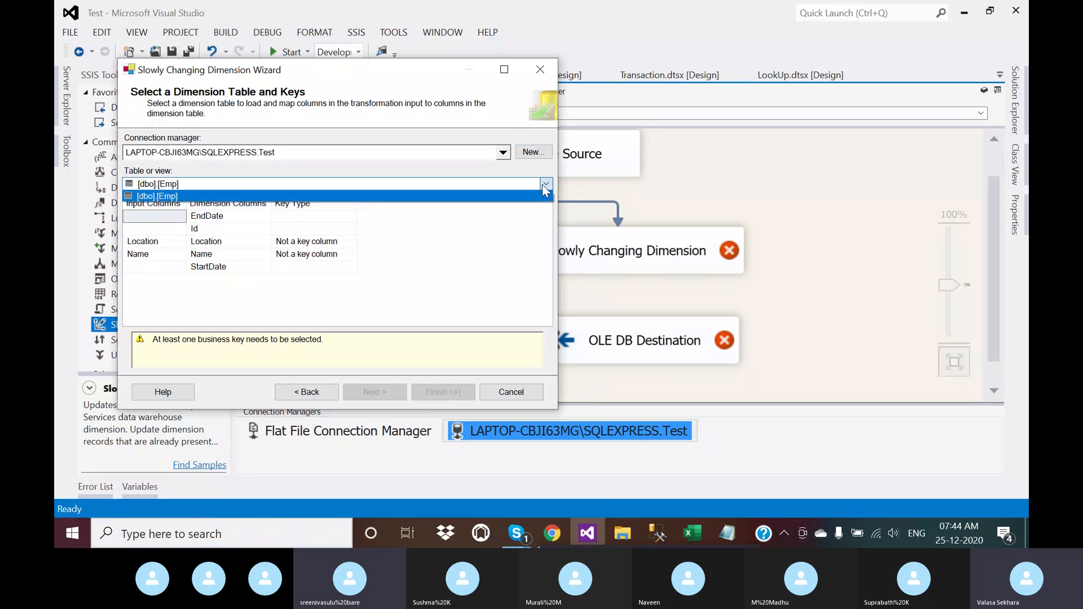
left_click(168, 196)
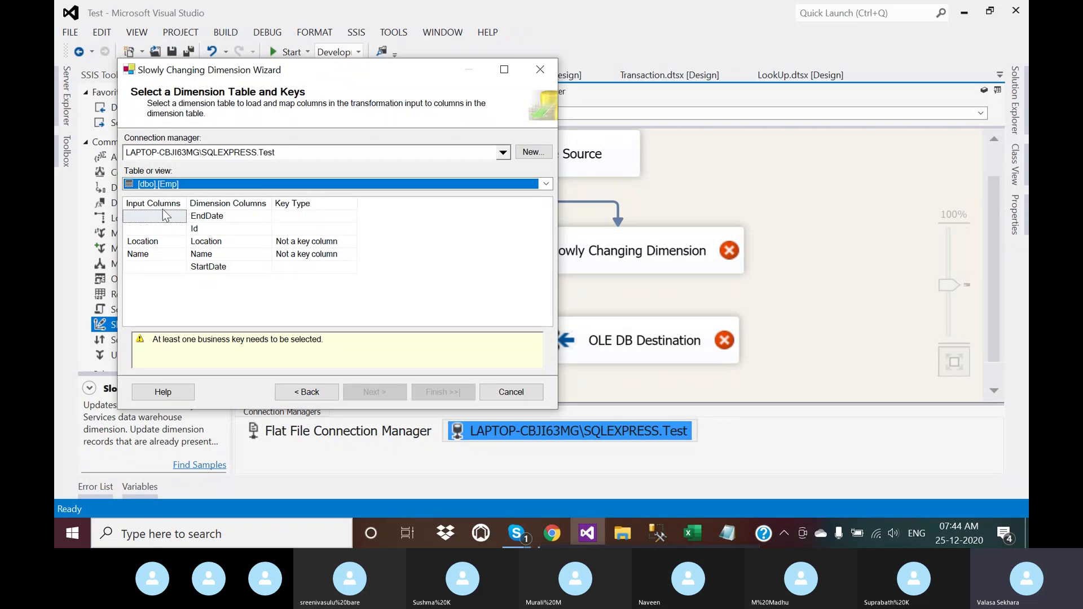
left_click(156, 242)
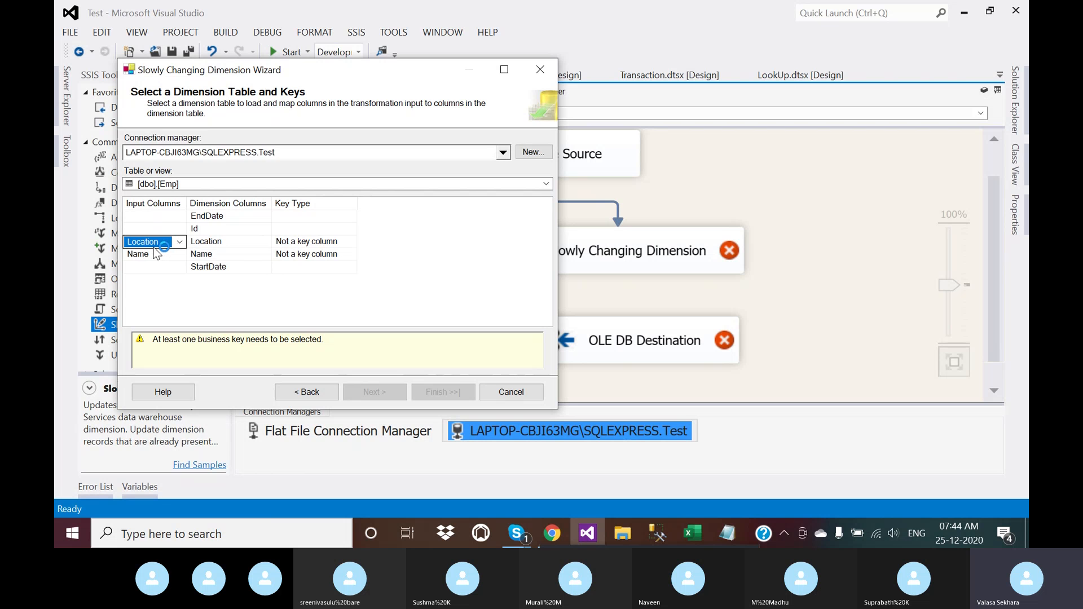
left_click(154, 253)
left_click_drag(204, 218, 207, 274)
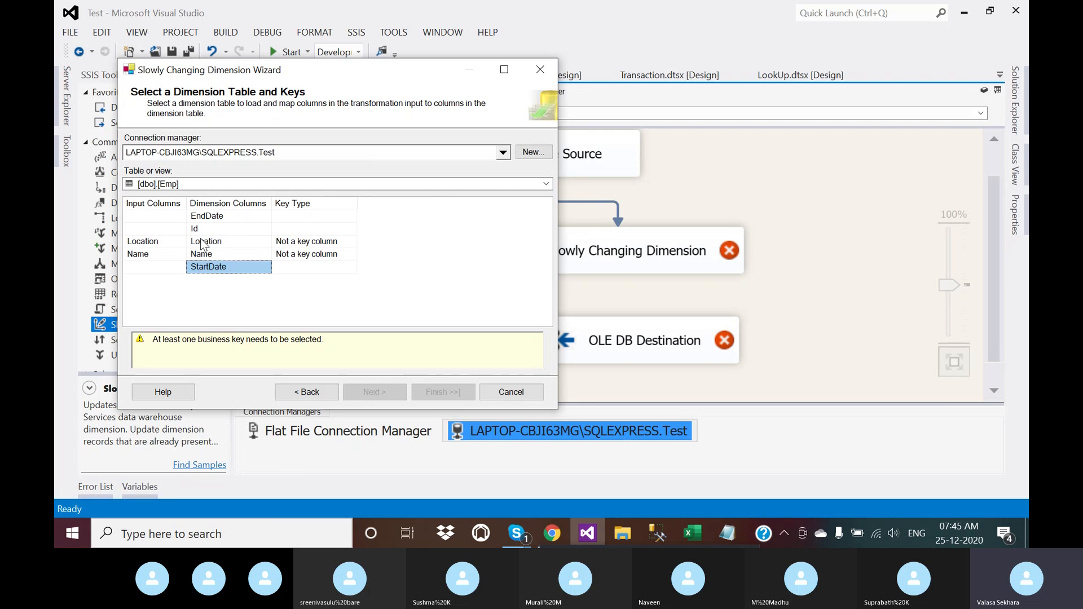
Check which key types and input columns can be chosen for the EndDate, Id and StartDate dimension columns
left_click(277, 230)
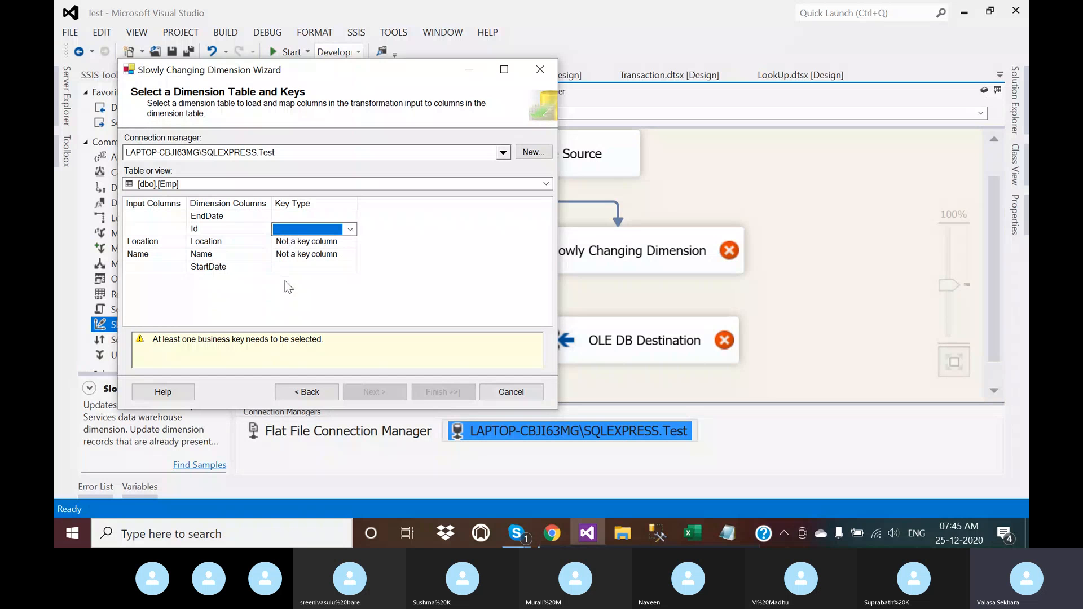
left_click(348, 230)
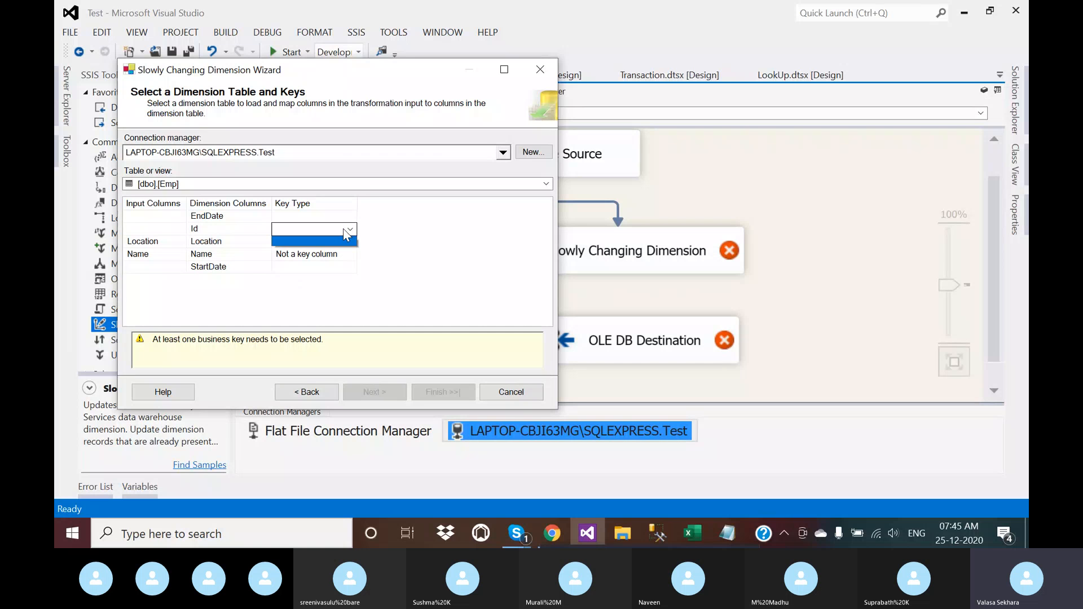
left_click(344, 229)
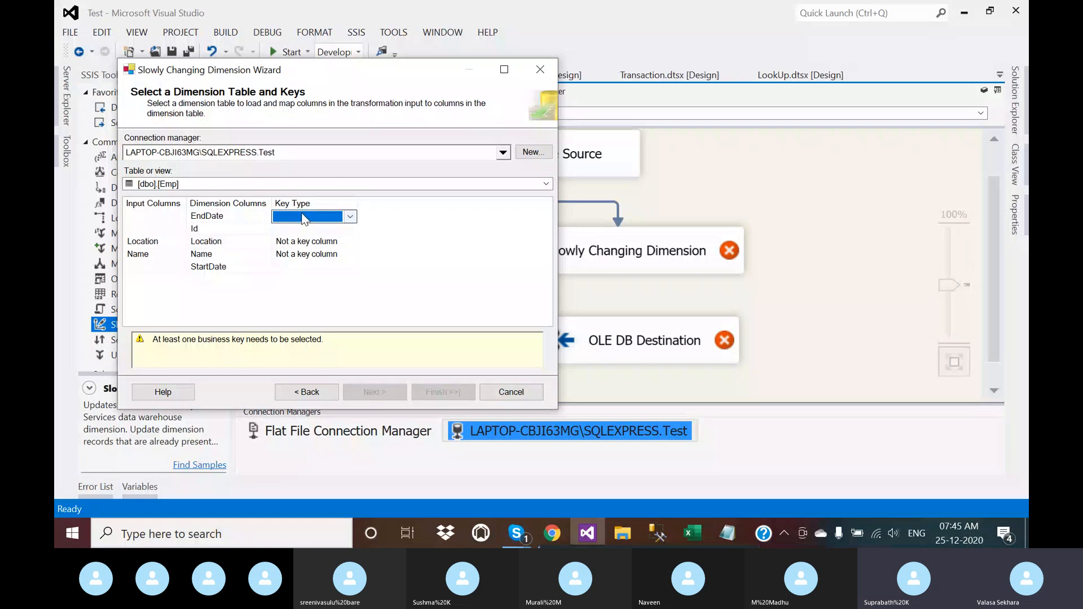
left_click(177, 216)
left_click(177, 217)
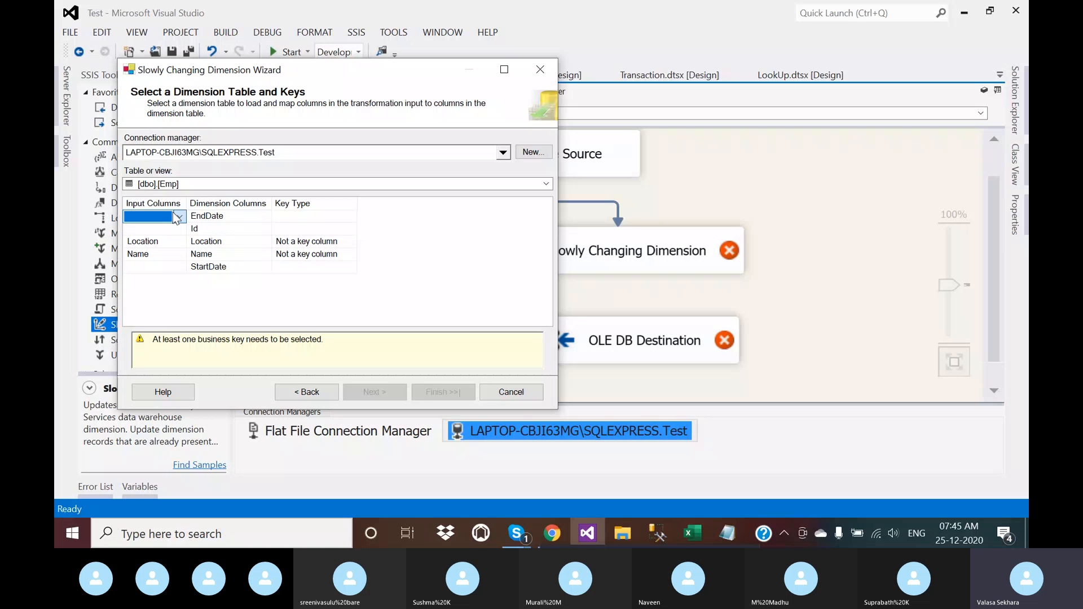
left_click(177, 217)
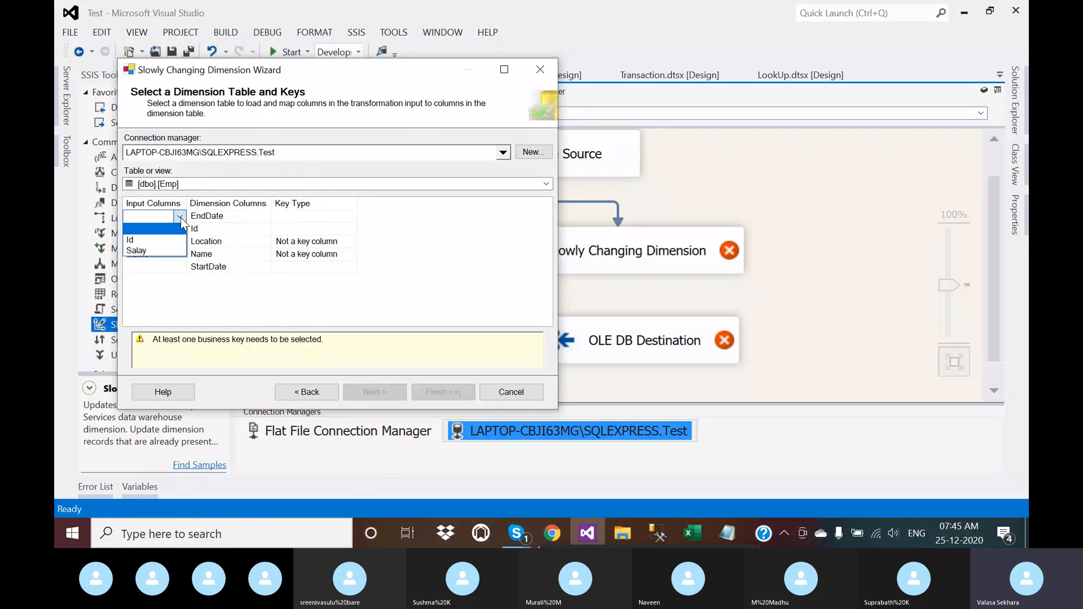
left_click(179, 217)
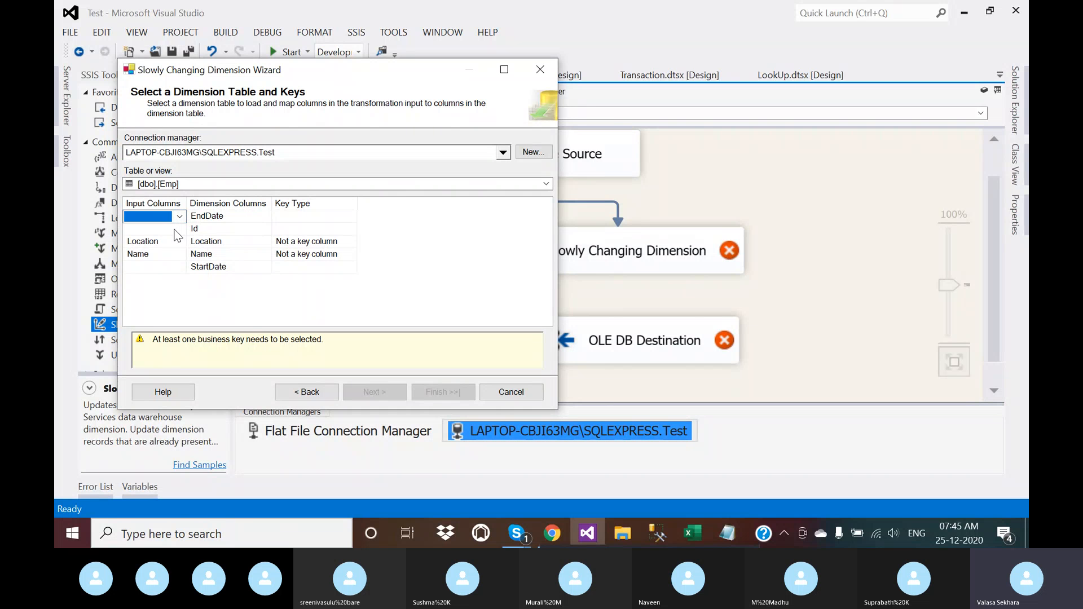
left_click(175, 230)
left_click(175, 229)
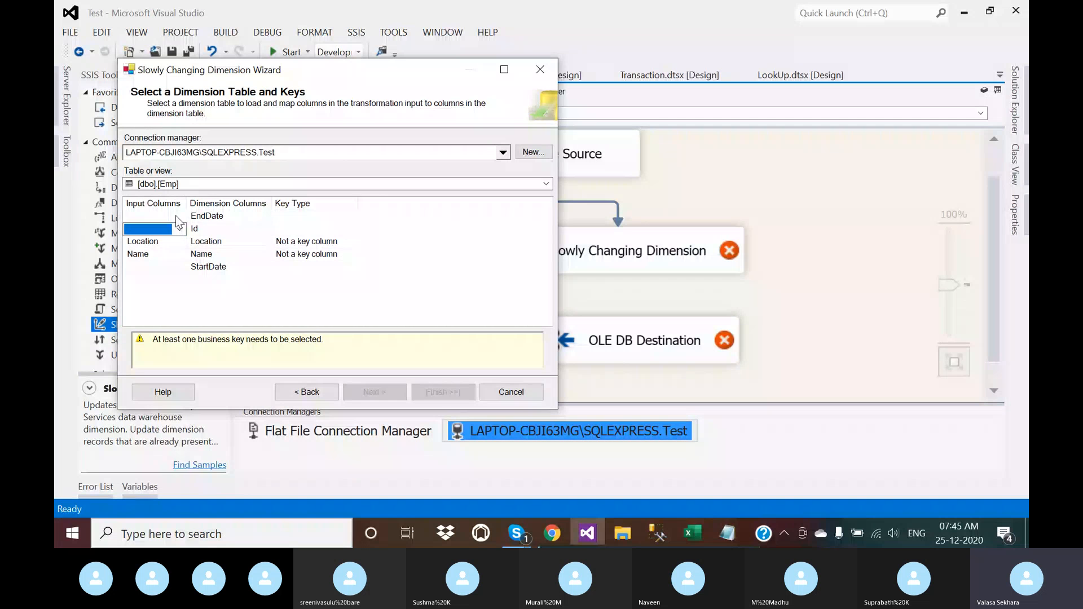
left_click(213, 217)
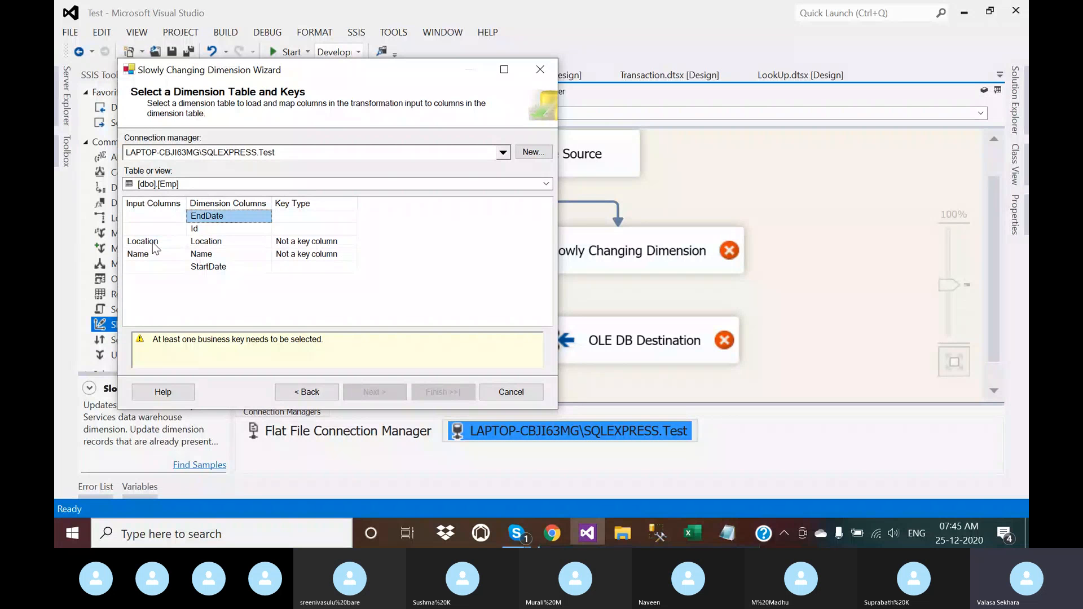
left_click(152, 267)
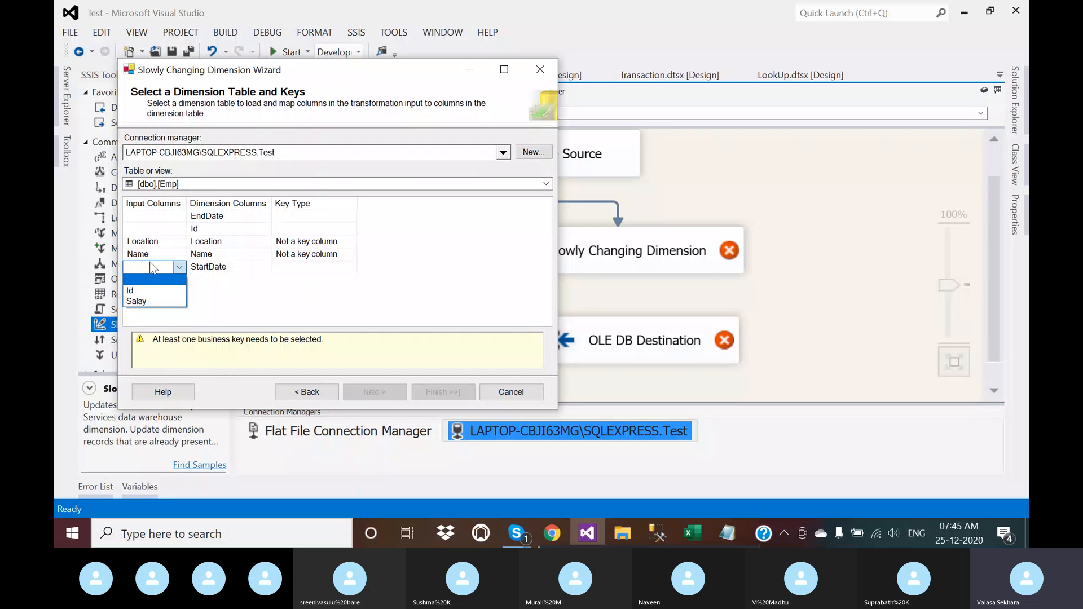
Try to map the Id input column to the Id dimension column of the Emp table
left_click(155, 230)
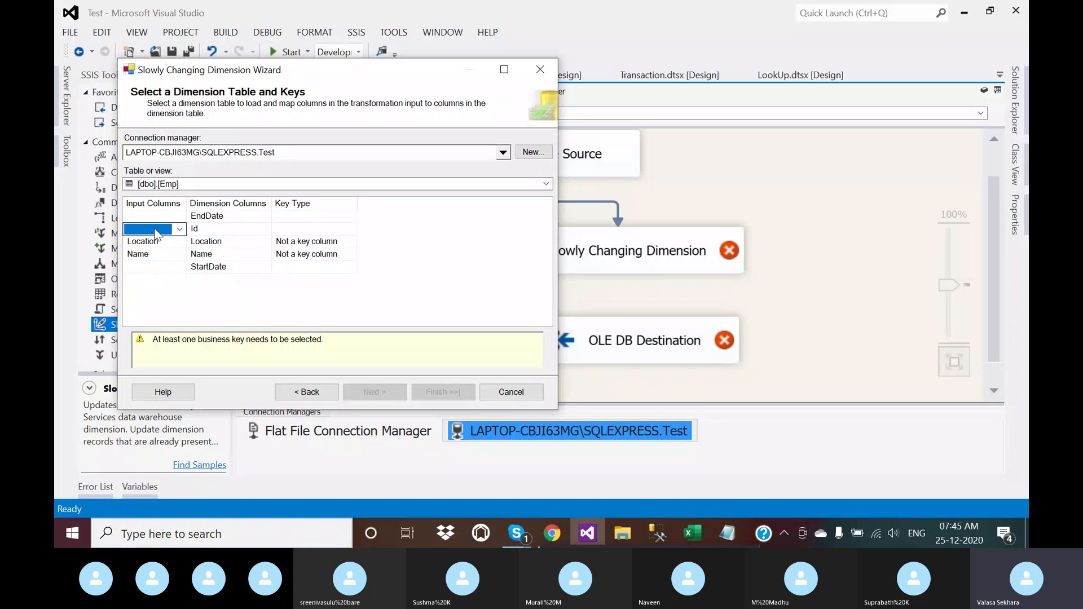
left_click(156, 232)
left_click(140, 255)
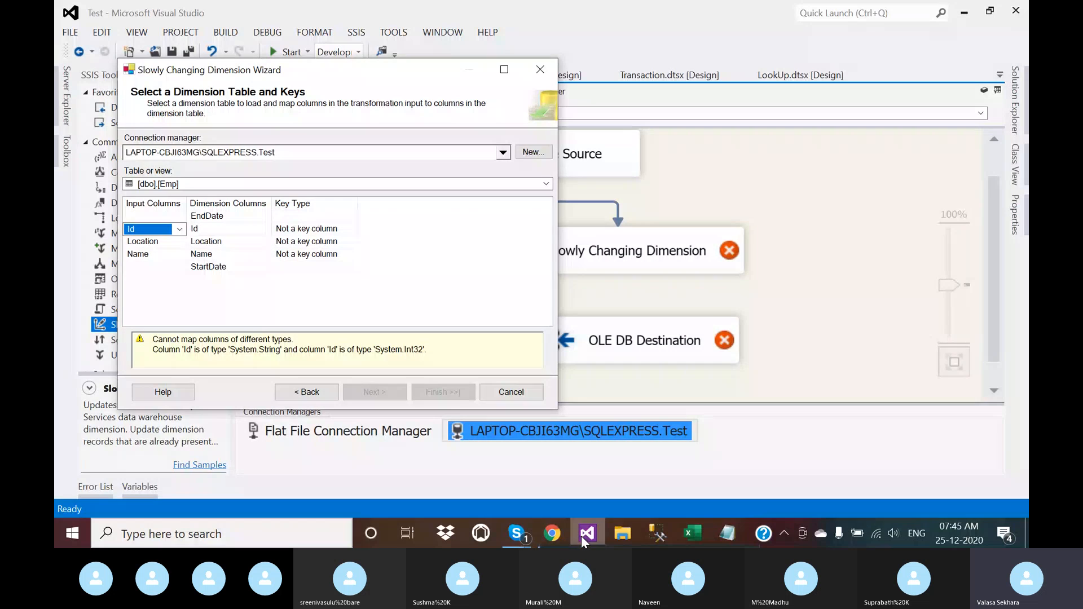
Switch to SQL Server Management Studio, dismiss the server connection prompt, and replace the Use Test line with "drop table Emp"
left_click(657, 533)
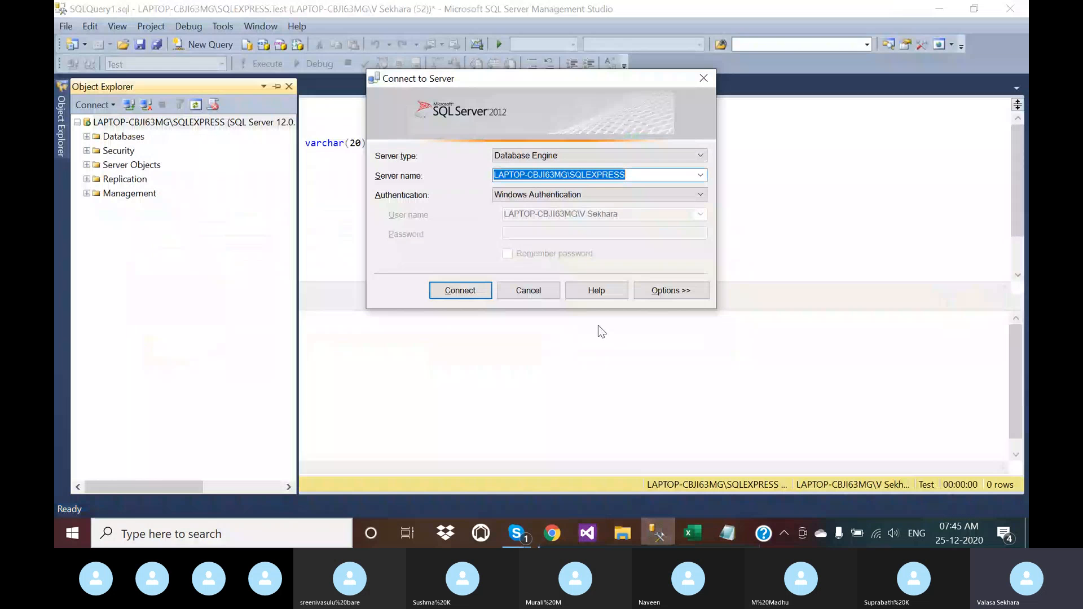
left_click(527, 291)
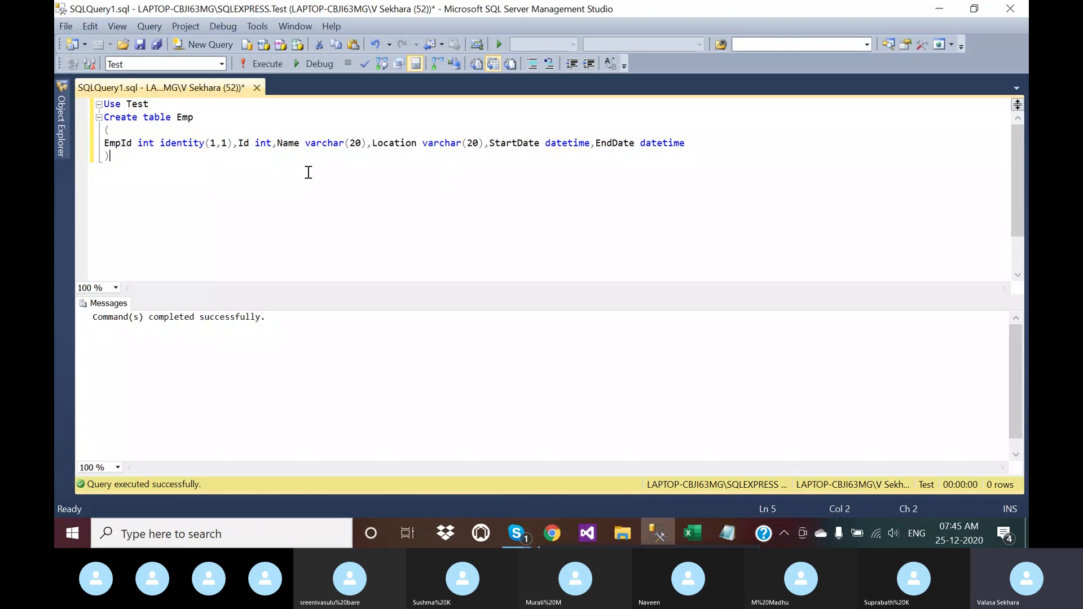
left_click_drag(149, 104, 129, 101)
type("dro")
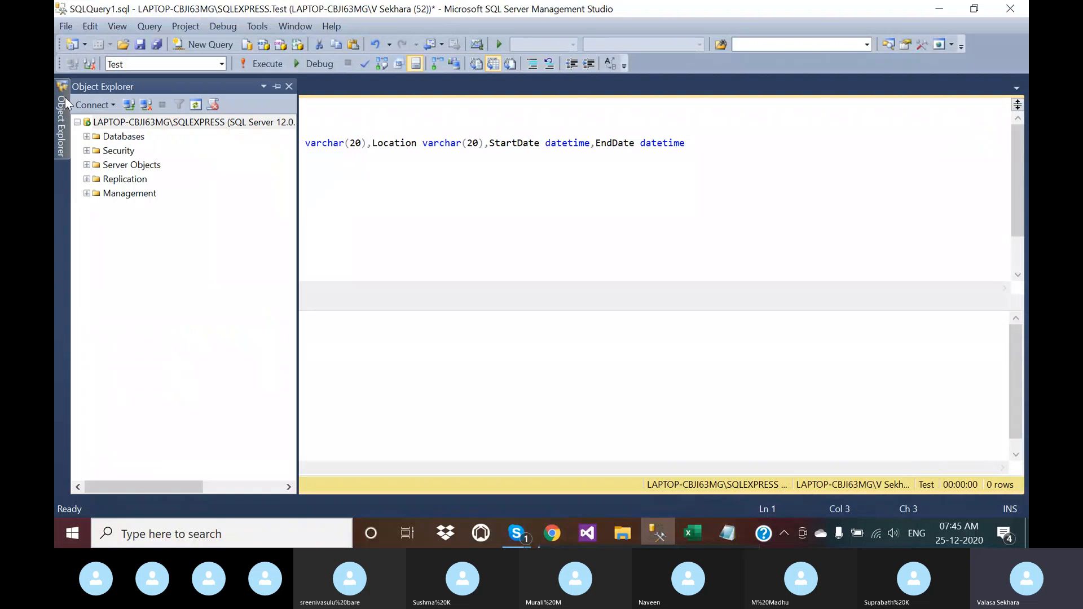
left_click(430, 232)
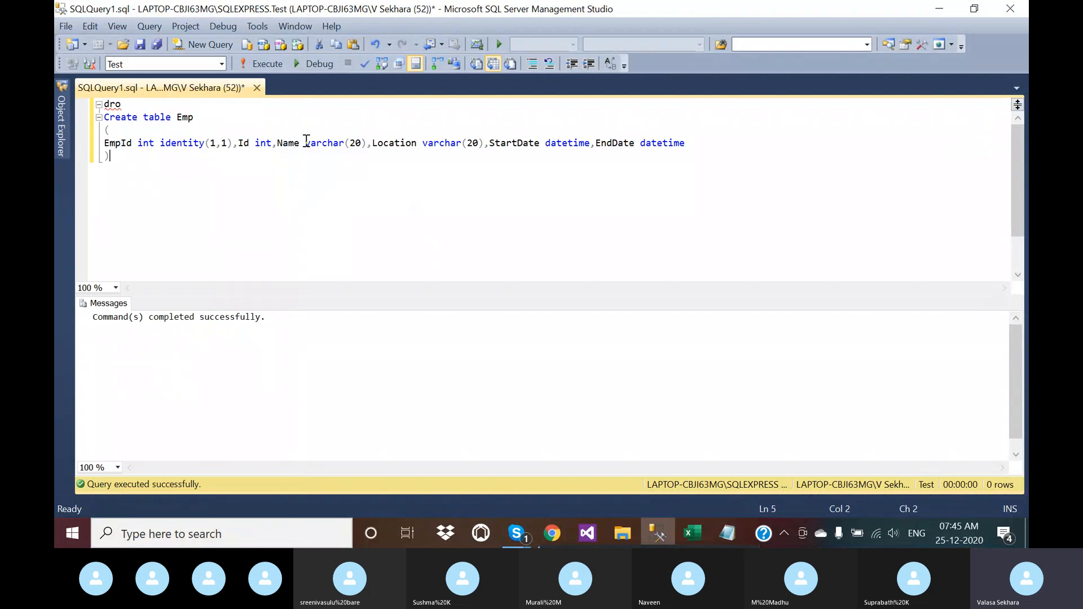
left_click(150, 107)
type("p table Emp")
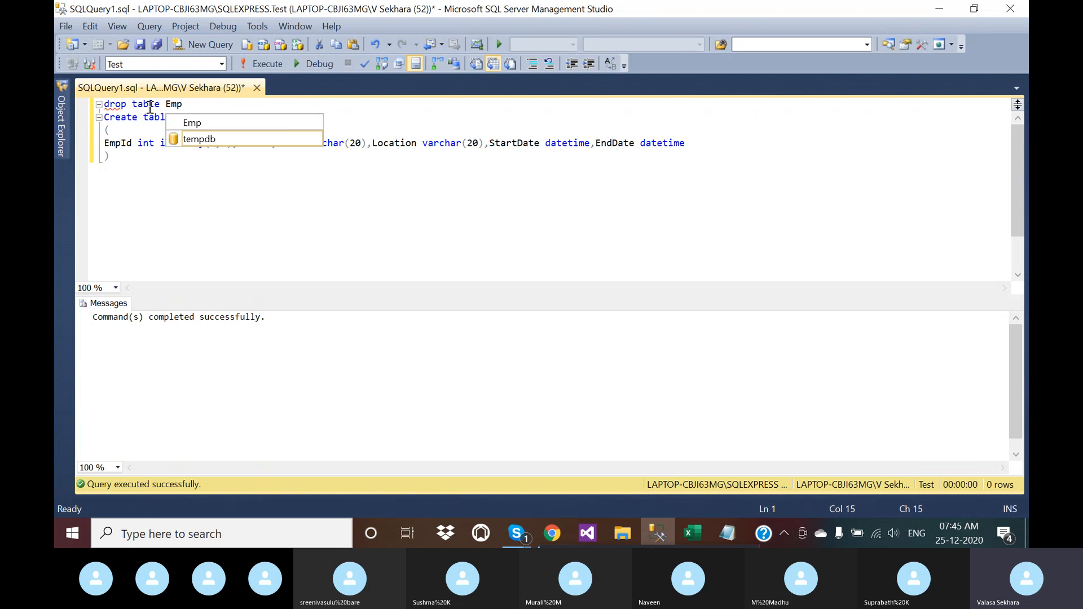
left_click(151, 107)
left_click_drag(196, 109, 103, 106)
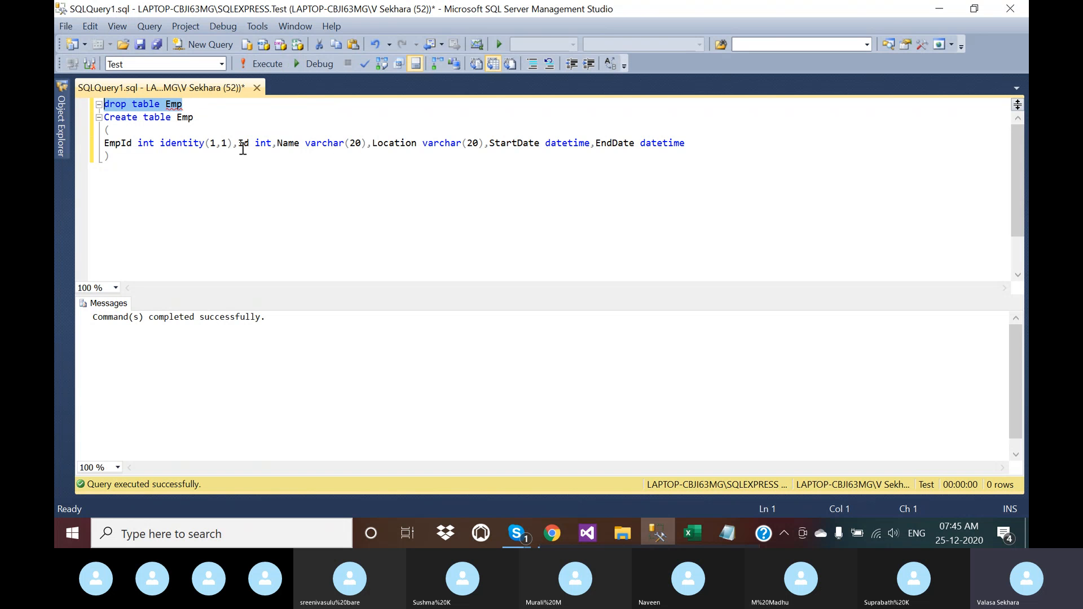
In the Create table Emp statement, rename the int column Id to EmpId and the identity column to Id
left_click(368, 145)
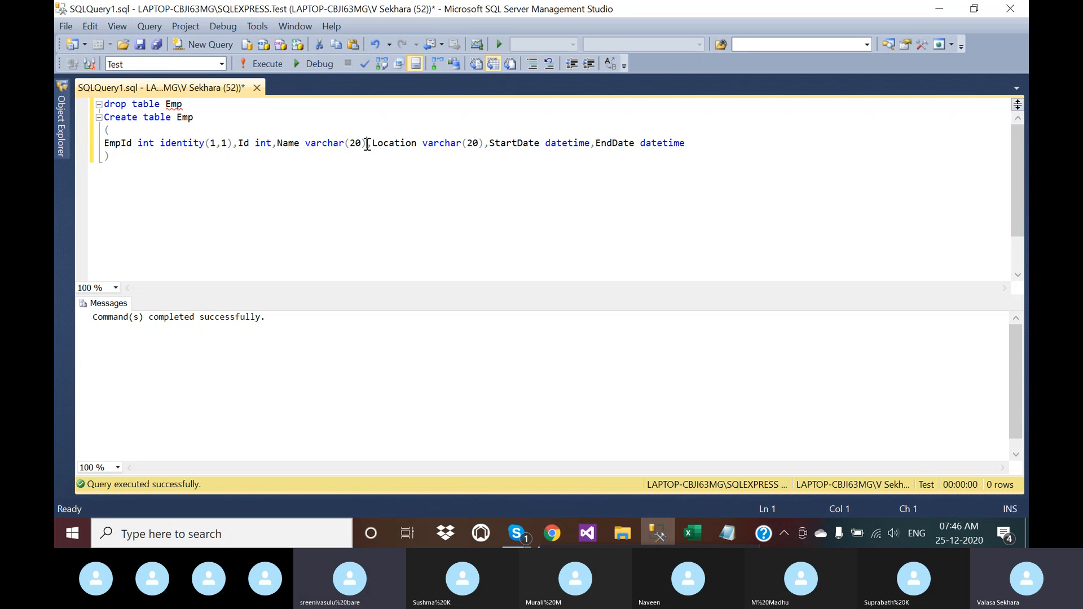
left_click(374, 147)
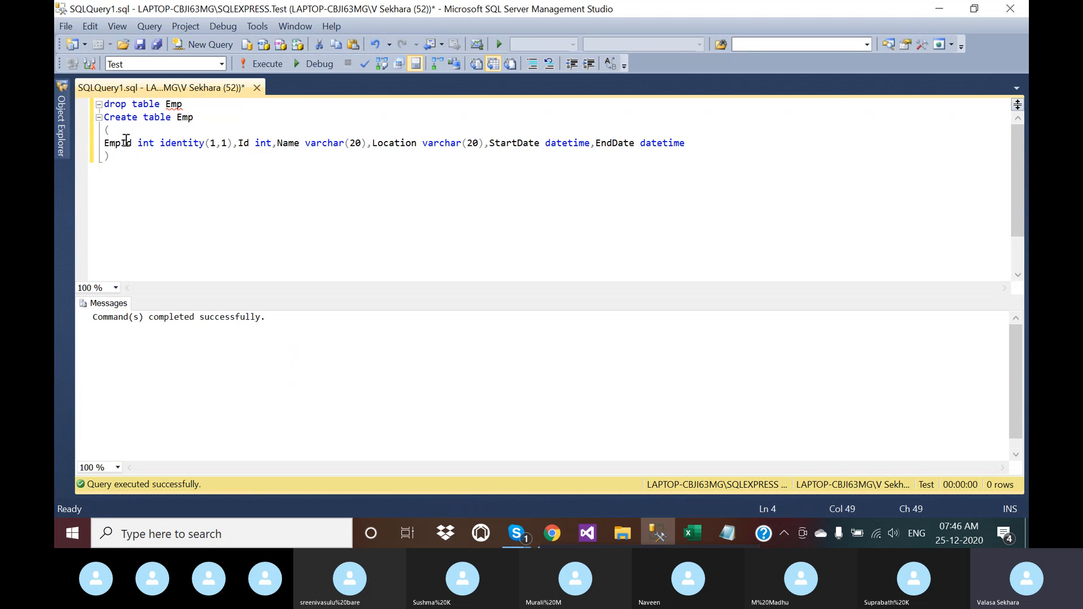
left_click_drag(131, 143, 102, 141)
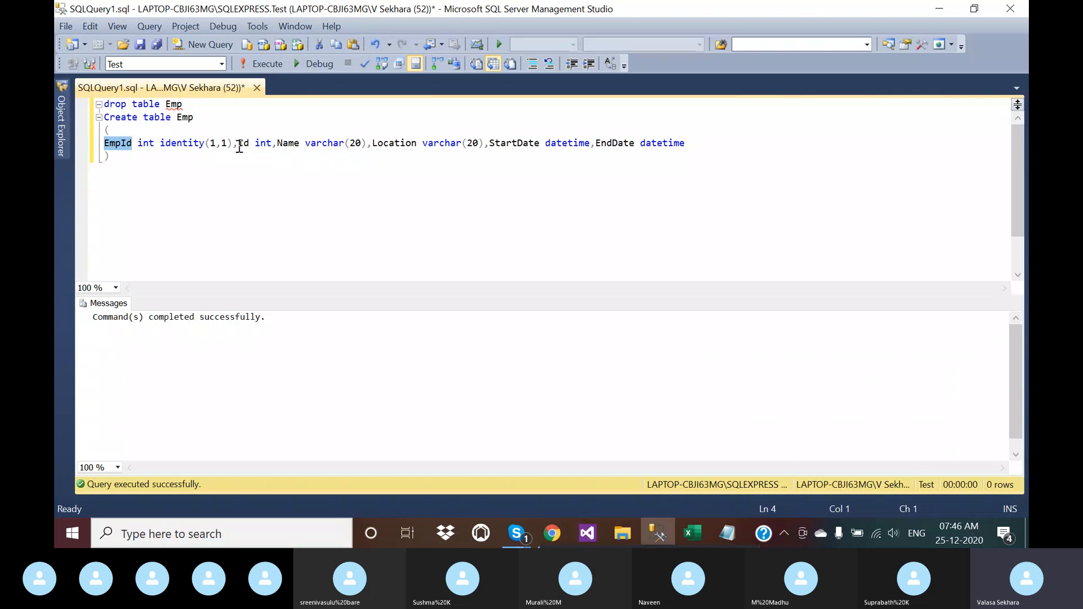
left_click(239, 145)
type("Emp")
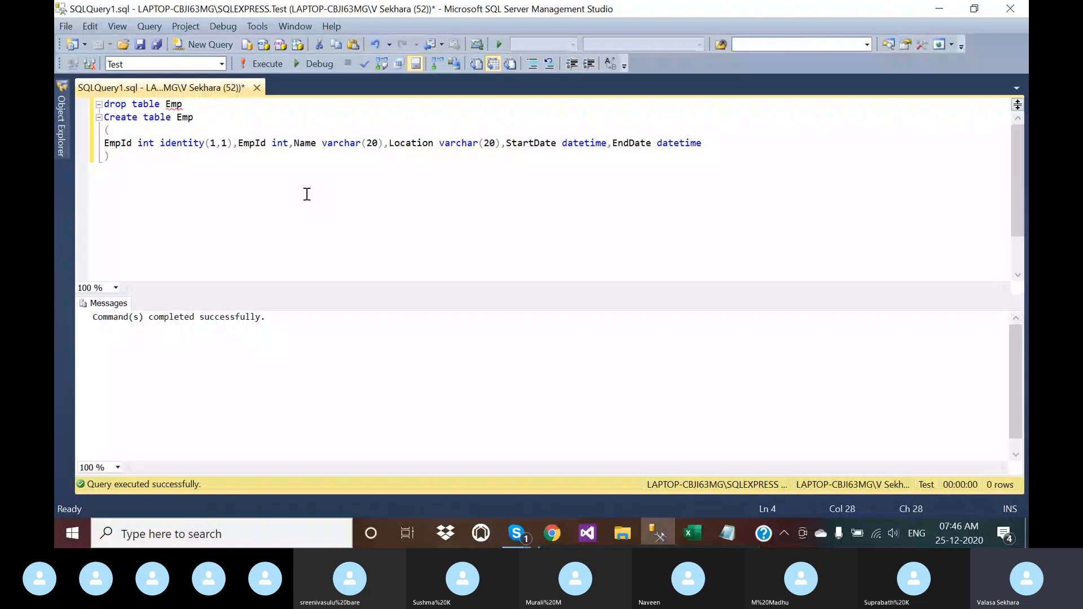
double_click(119, 141)
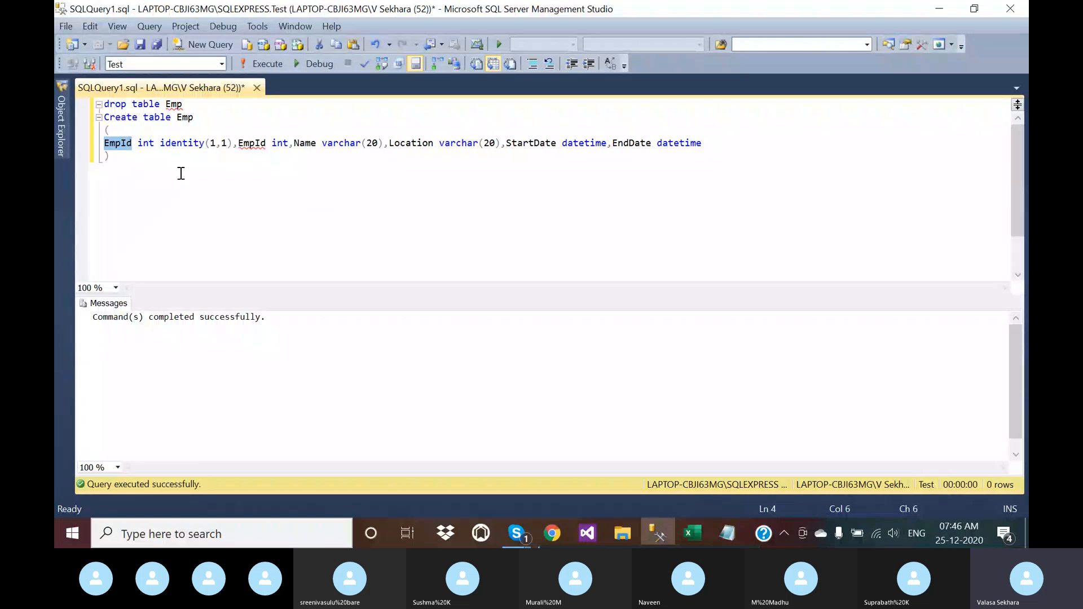
key("BackSpace")
type("Id")
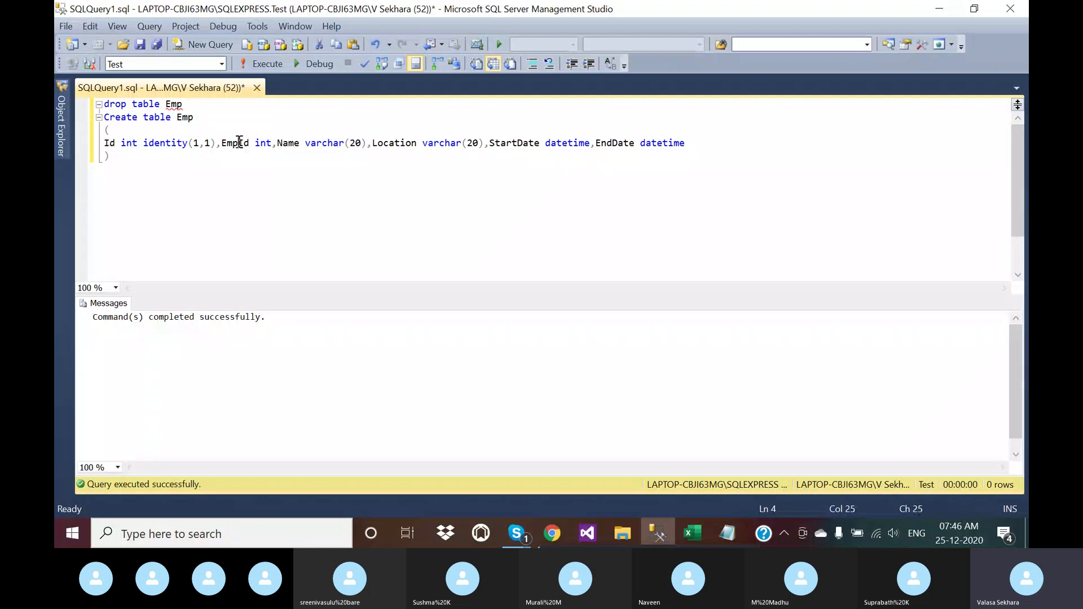
Add a Salary money column between Name and Location in the Create table Emp statement
key("Down")
left_click(372, 148)
type("Salary m")
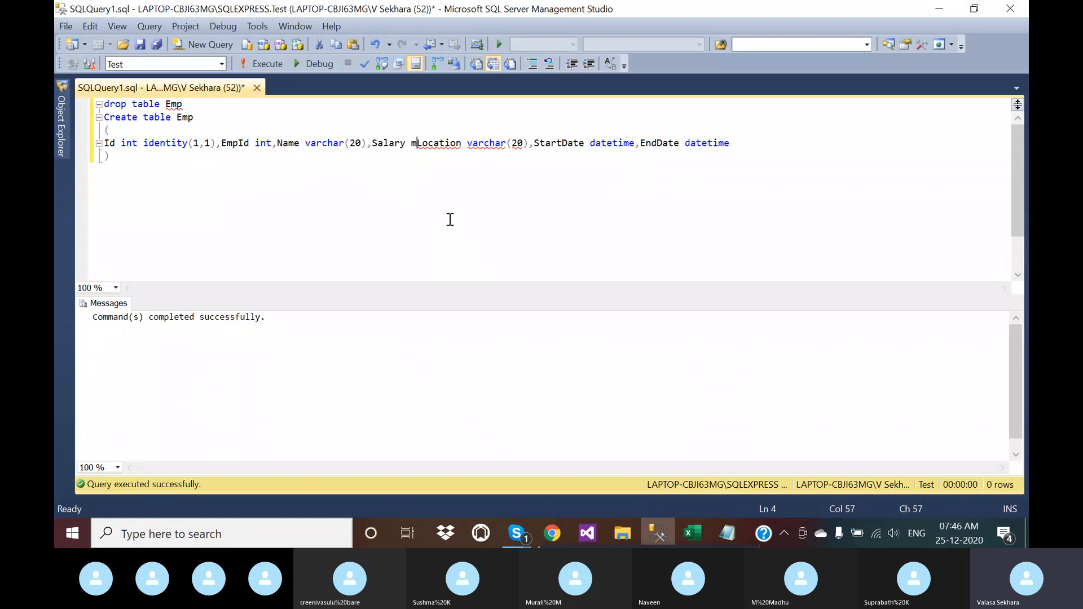
type("oney,")
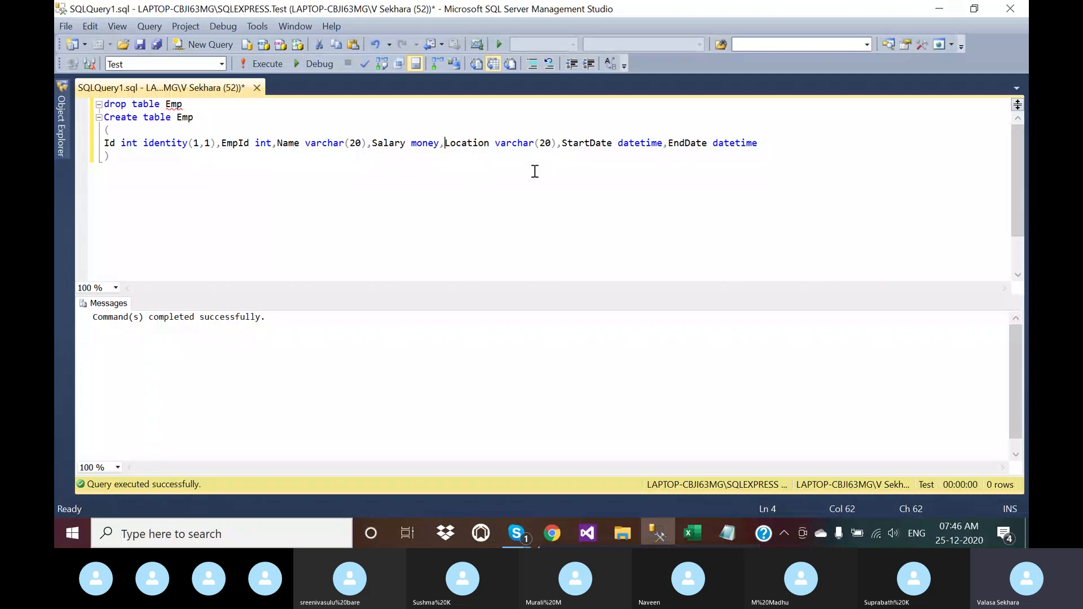
Rename the StartDate and EndDate columns to StartsDate and EndsDate in the Create table statement
left_click(586, 146)
type("s")
key("BackSpace")
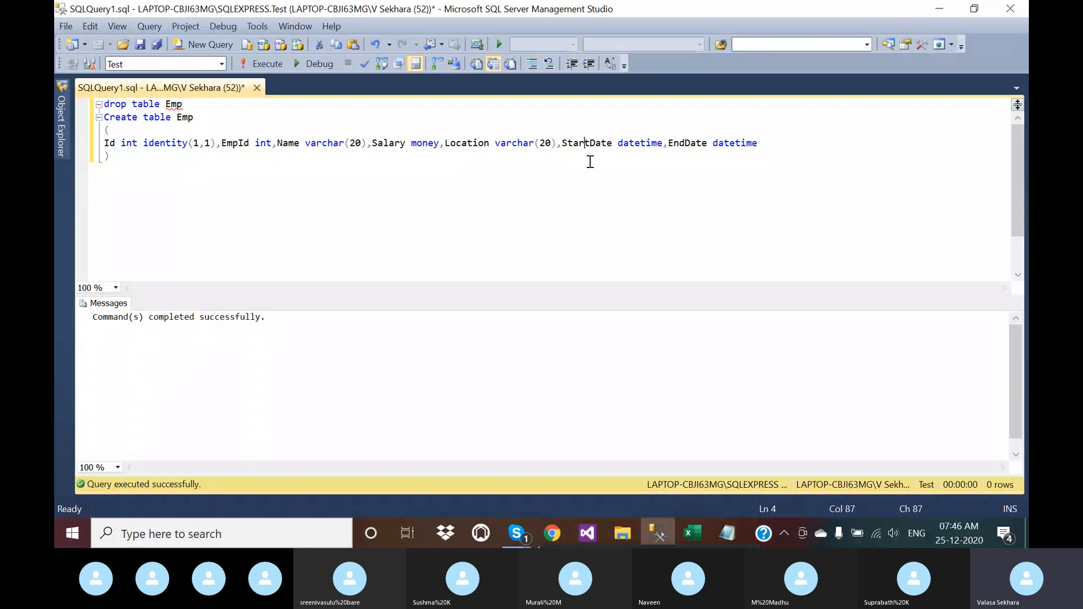
key("Right")
type("s")
left_click(691, 144)
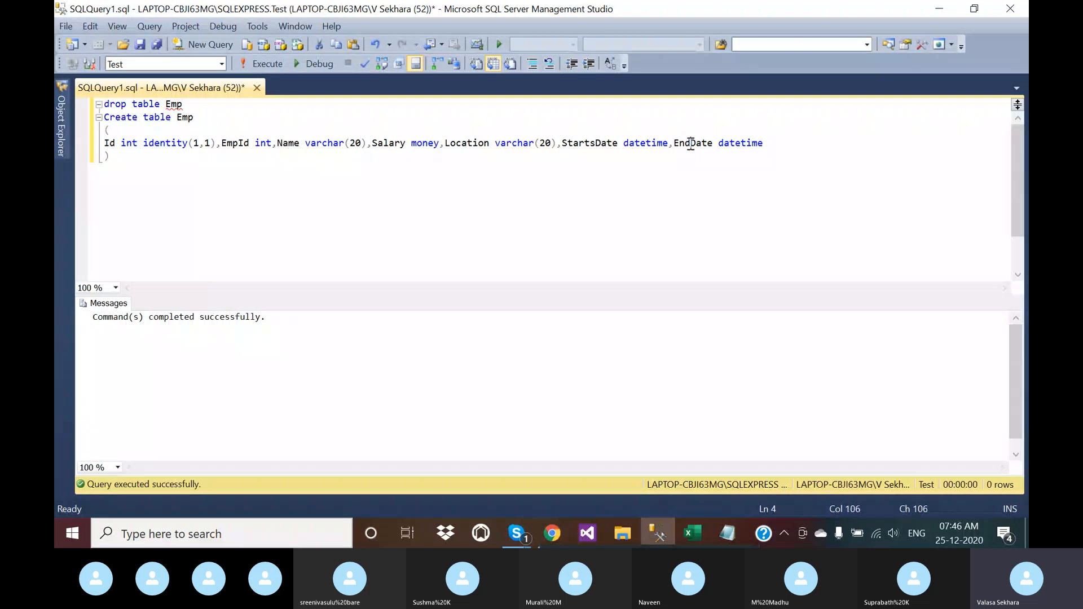
type("s")
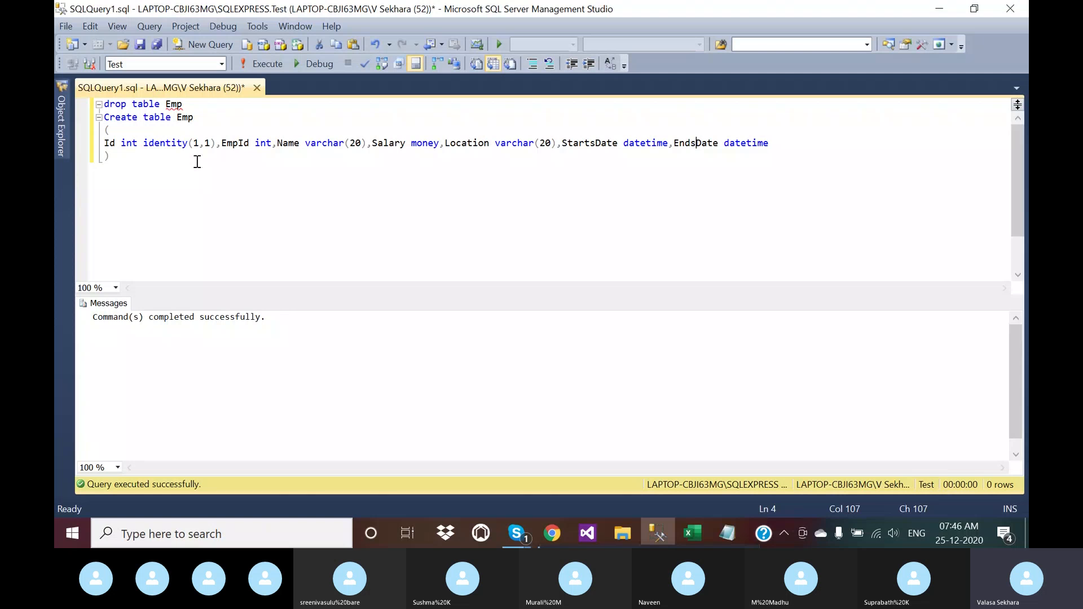
Remove the drop table line after recreating Emp with the new columns, and reload [dbo].[Emp] in the Visual Studio dimension wizard
left_click_drag(183, 104, 103, 104)
key("BackSpace")
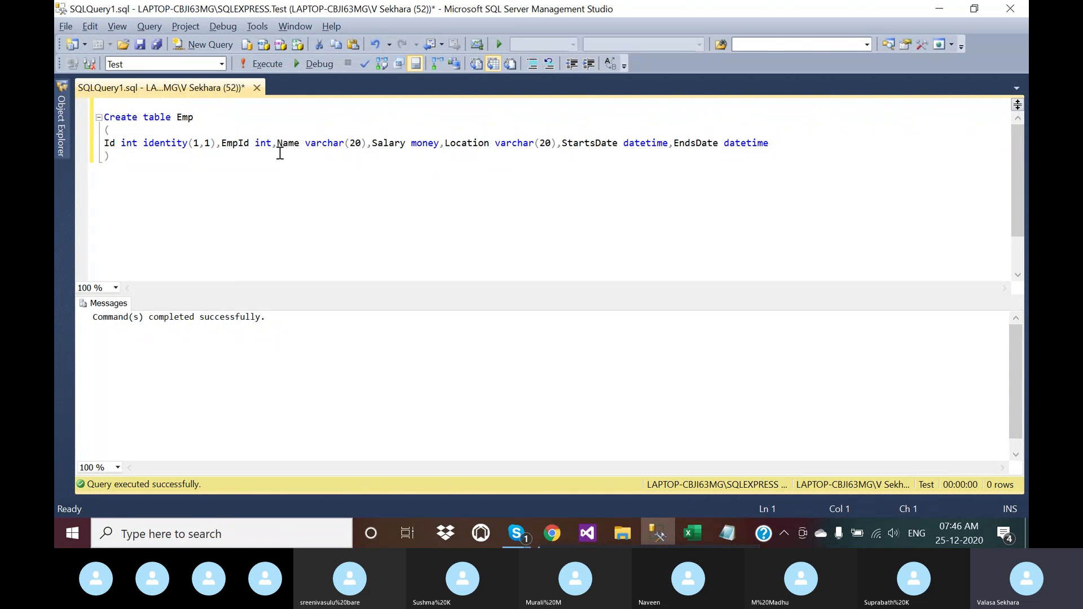
key("alt+Tab")
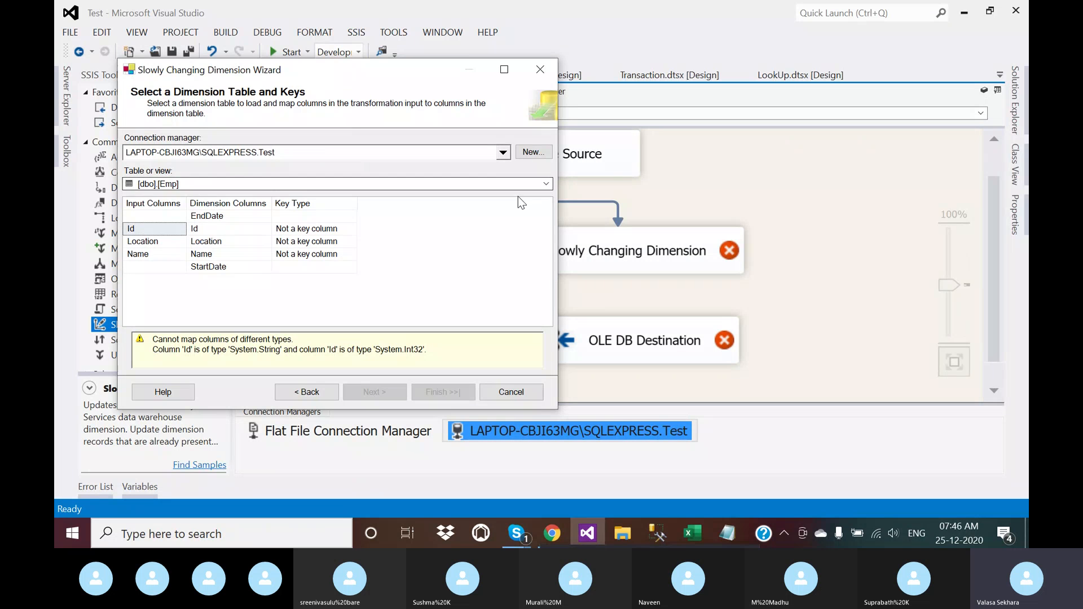
left_click(426, 181)
left_click(220, 195)
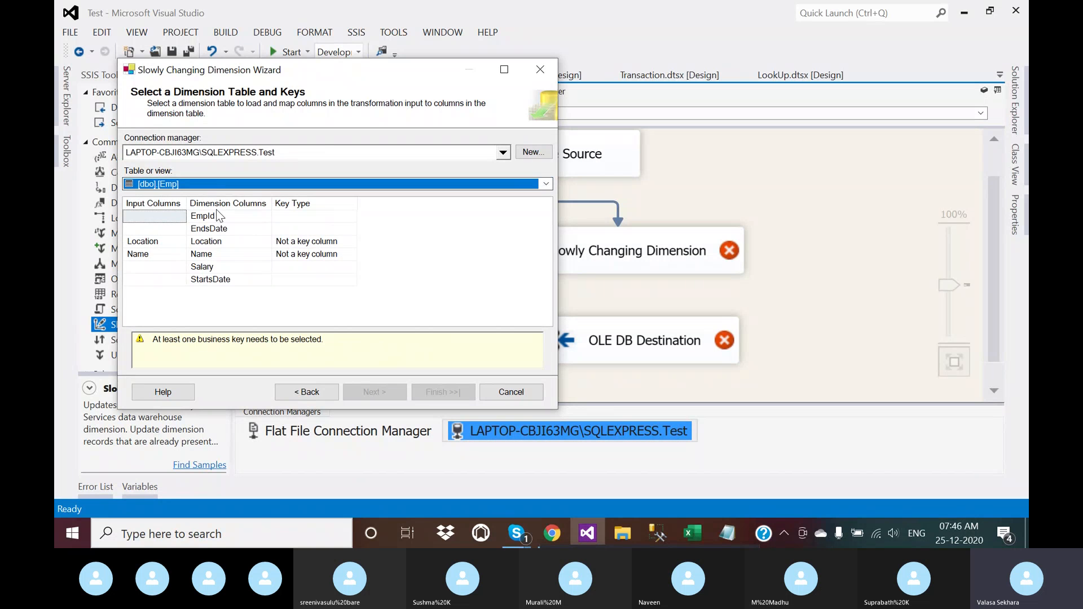
Map the Salay input column to the Salary dimension column and the Id input column to EmpId
left_click(172, 267)
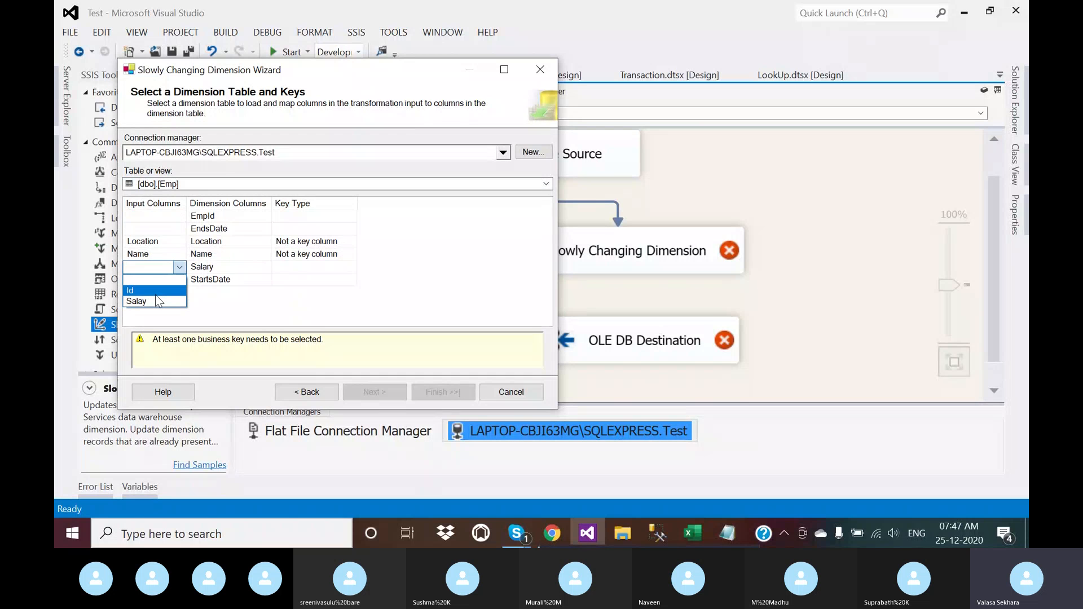
left_click(155, 301)
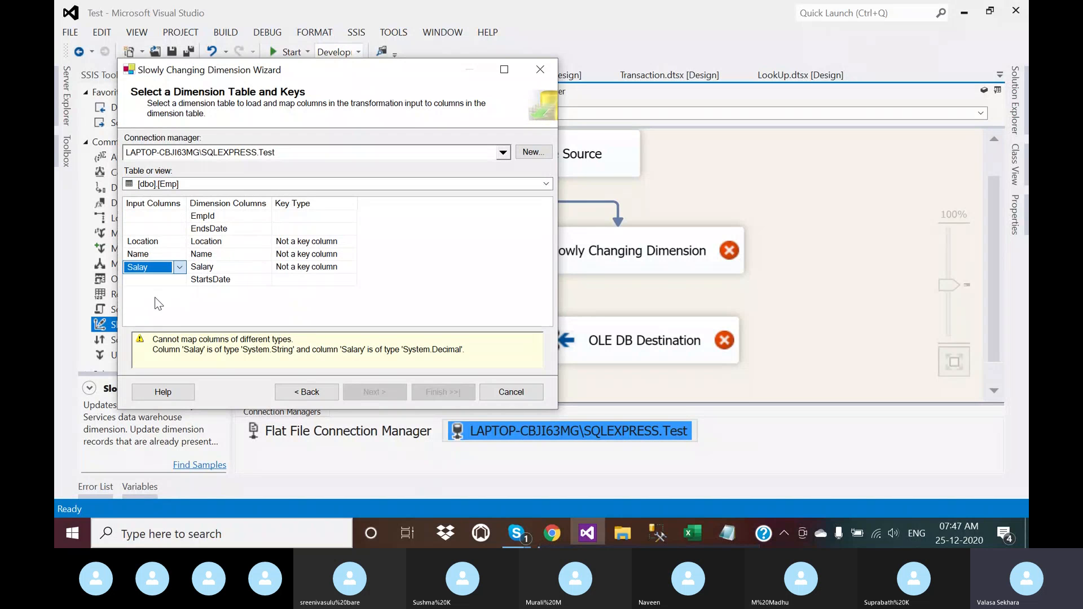
left_click(162, 216)
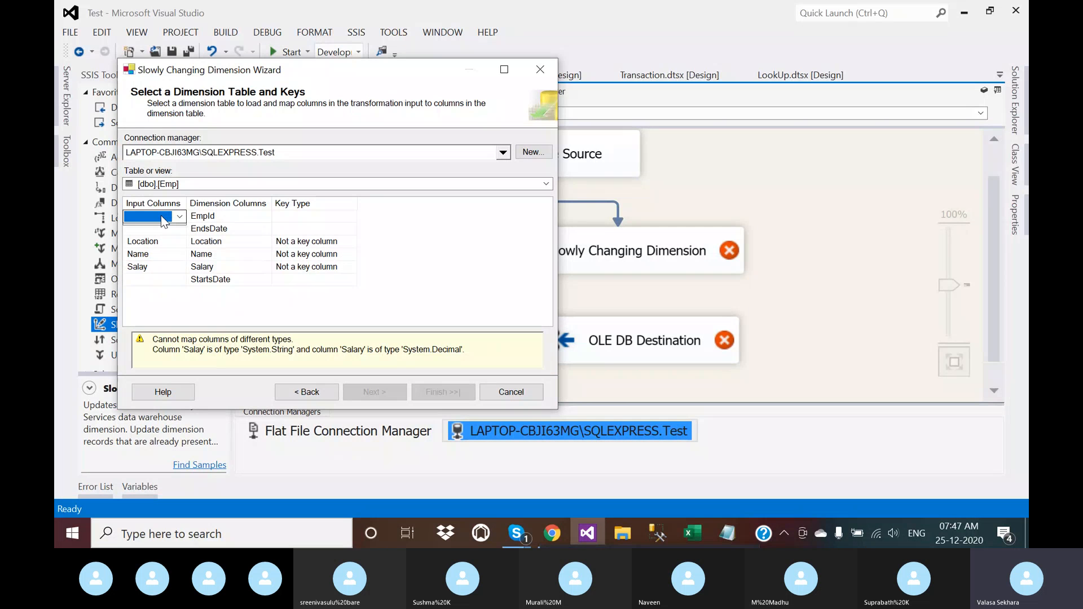
left_click(162, 217)
left_click(156, 244)
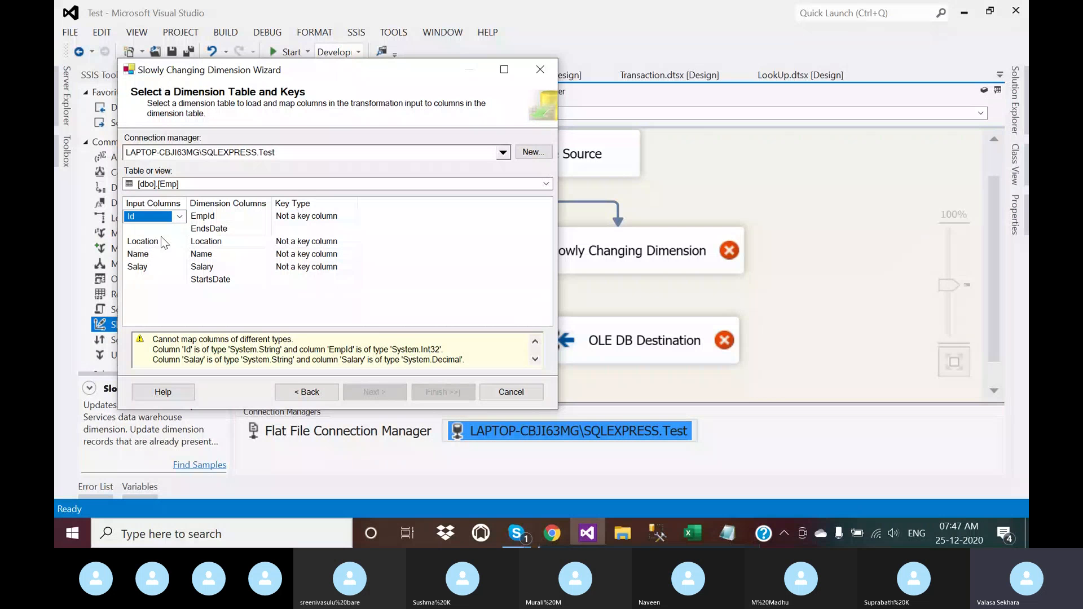
Try to set the key type of the EmpId dimension column to Business key
left_click(307, 220)
left_click(307, 220)
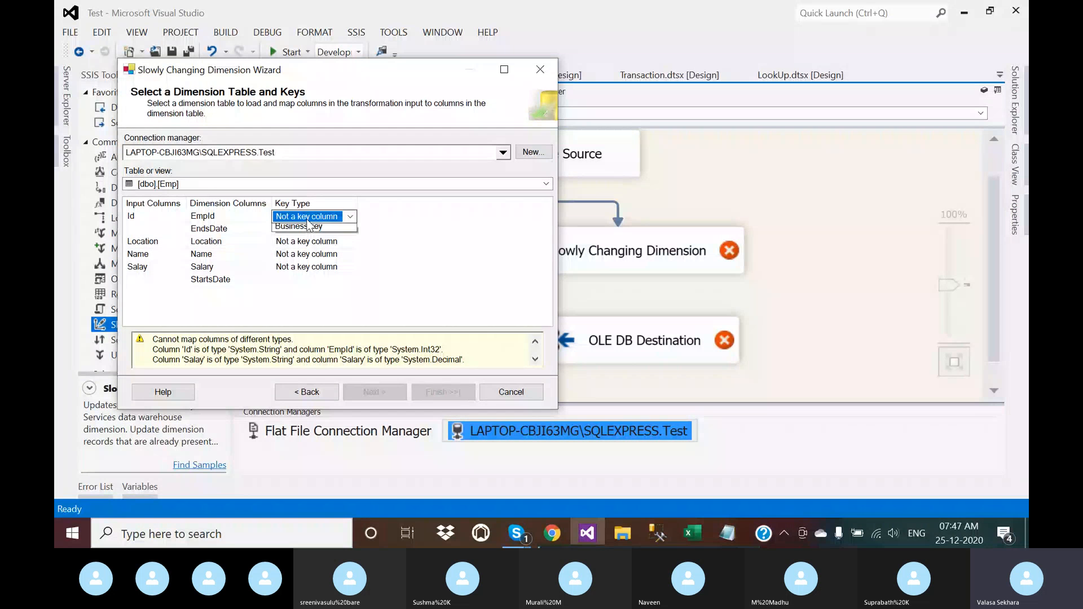
left_click(307, 220)
left_click(310, 225)
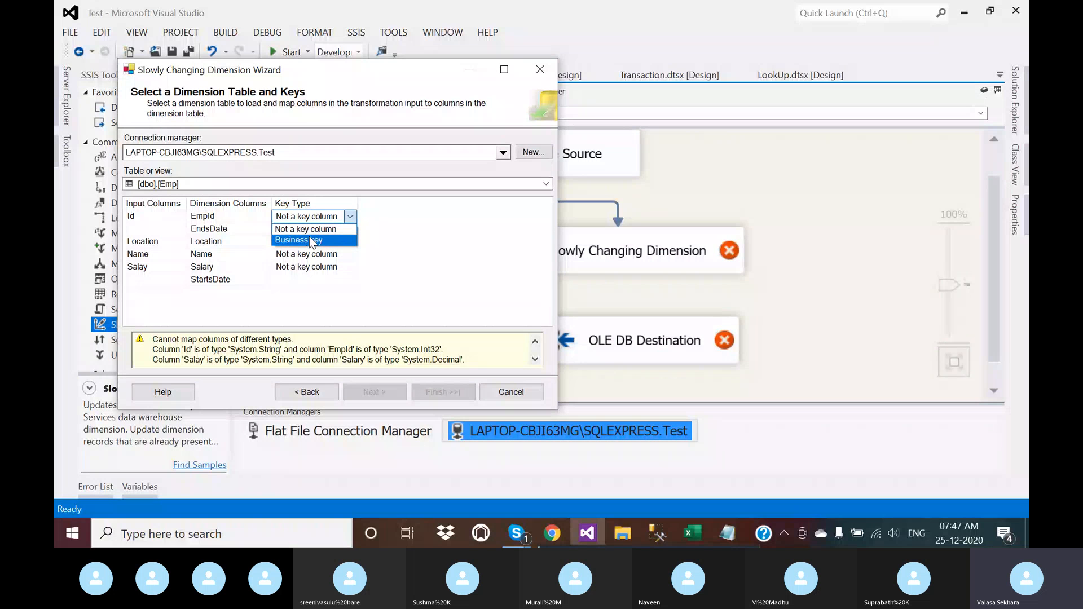
left_click(312, 241)
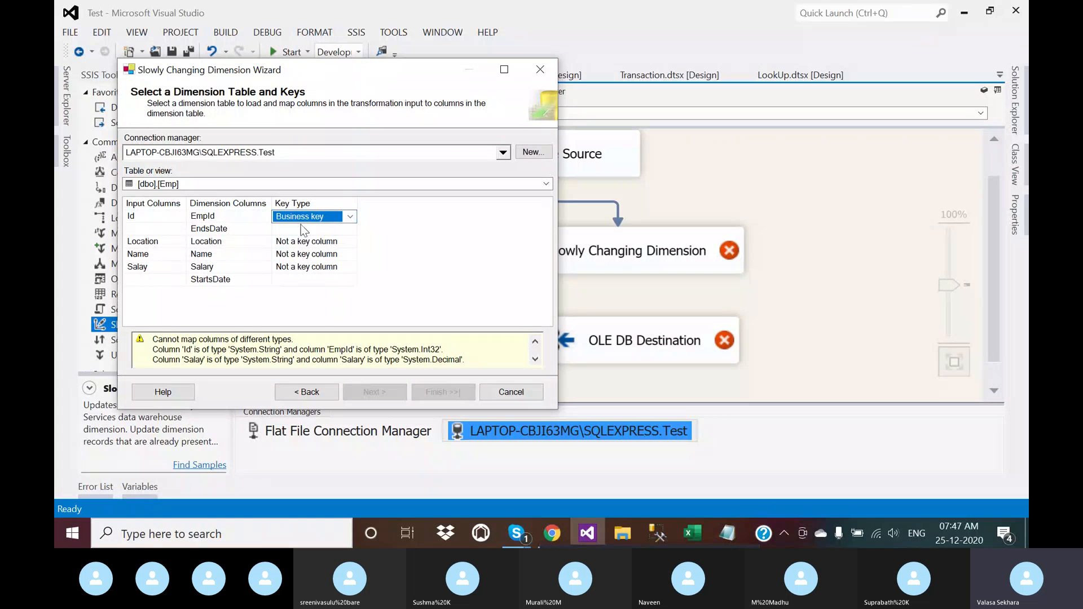
Clear and remap the Id input column for EmpId, and set the row's key type back to Business key
left_click(166, 215)
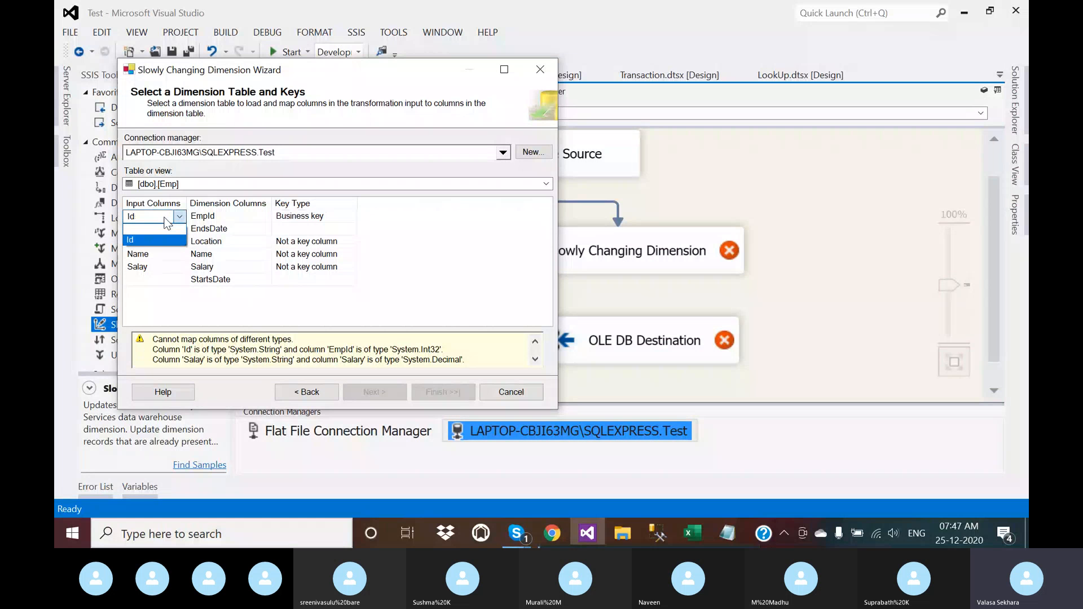
left_click(164, 228)
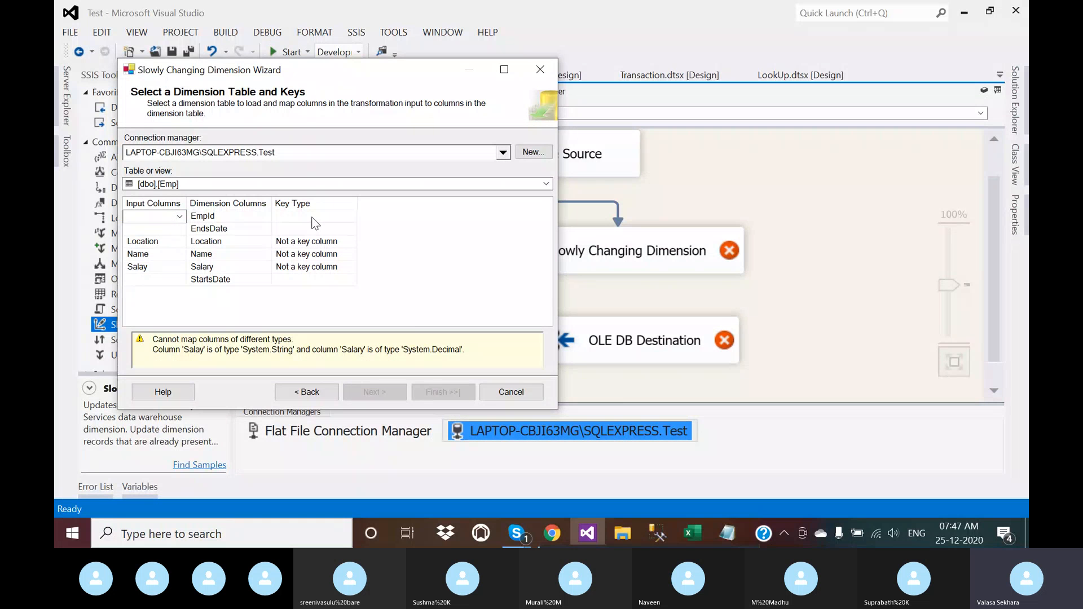
left_click(314, 216)
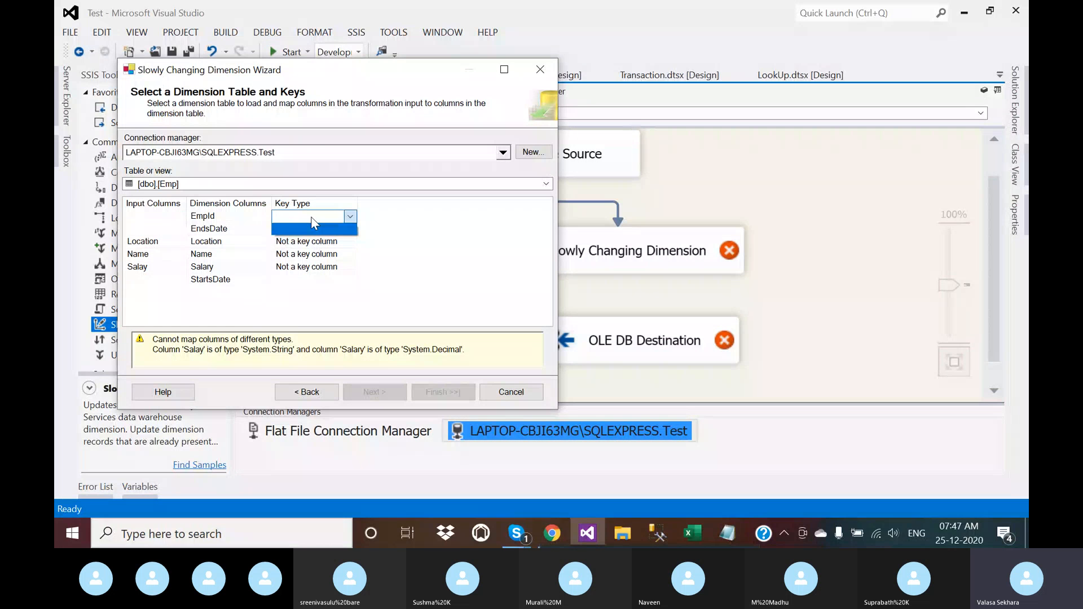
left_click(165, 214)
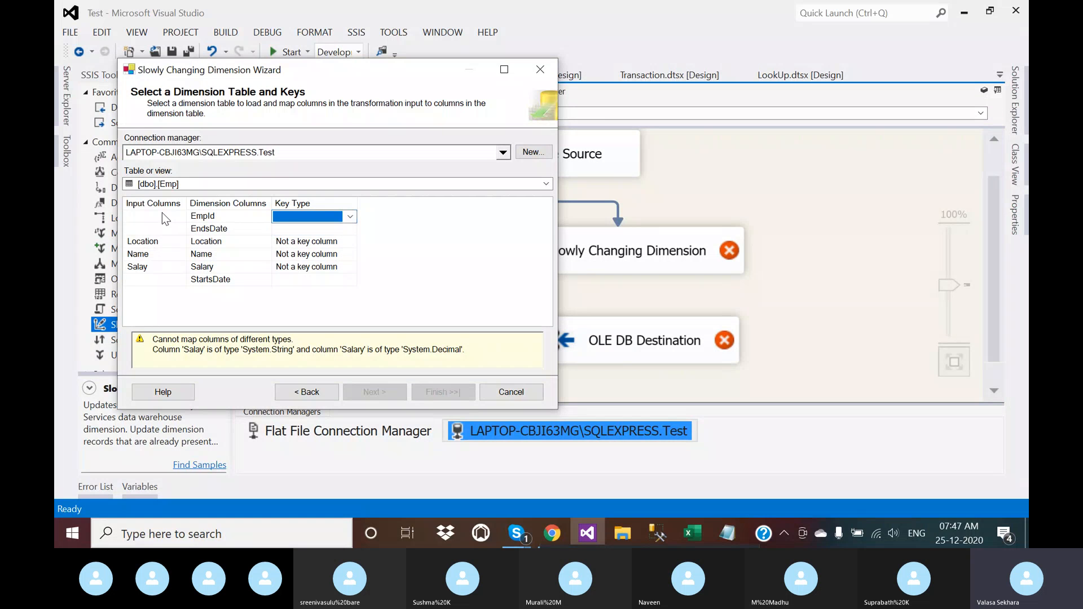
left_click(161, 214)
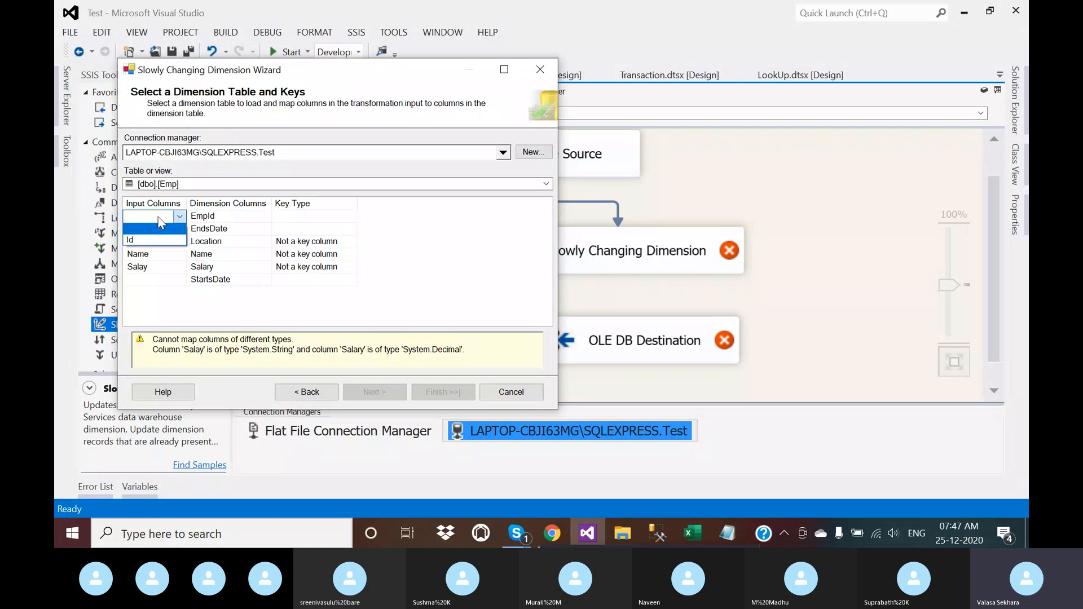
left_click(158, 239)
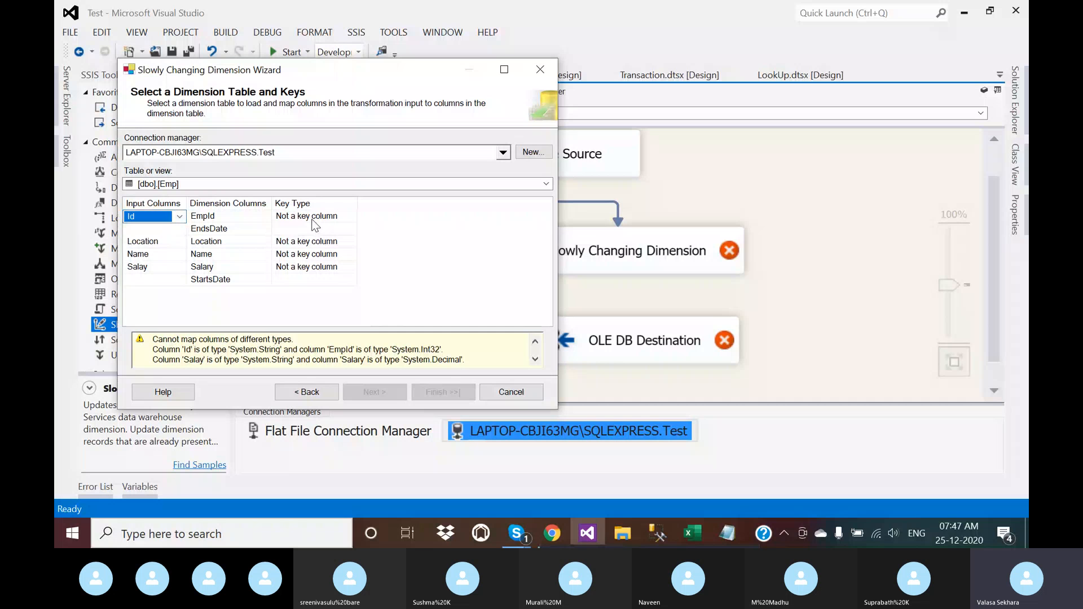
left_click(313, 220)
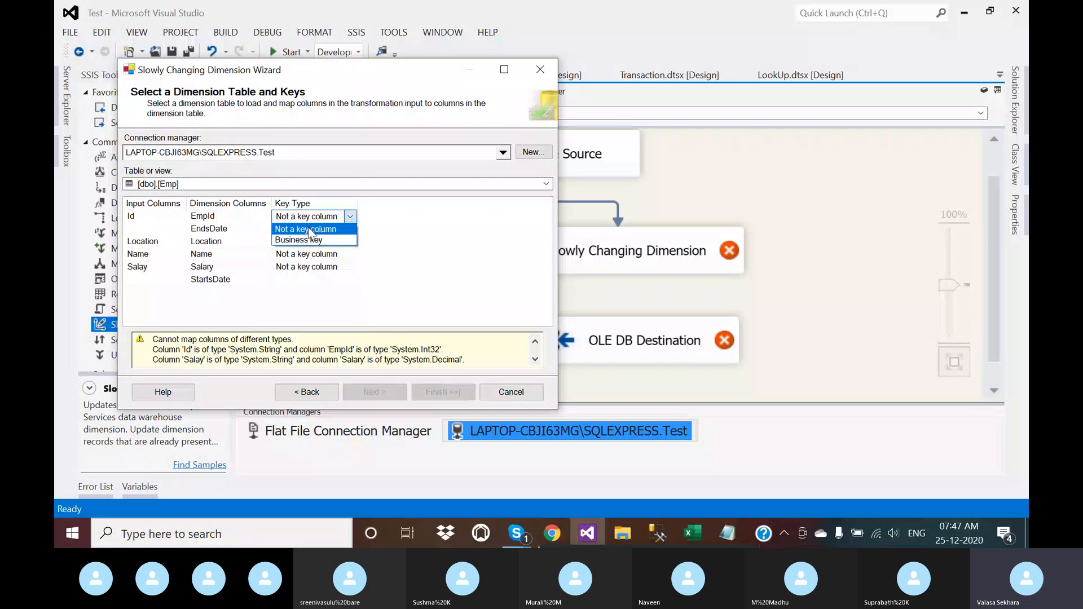
left_click(301, 242)
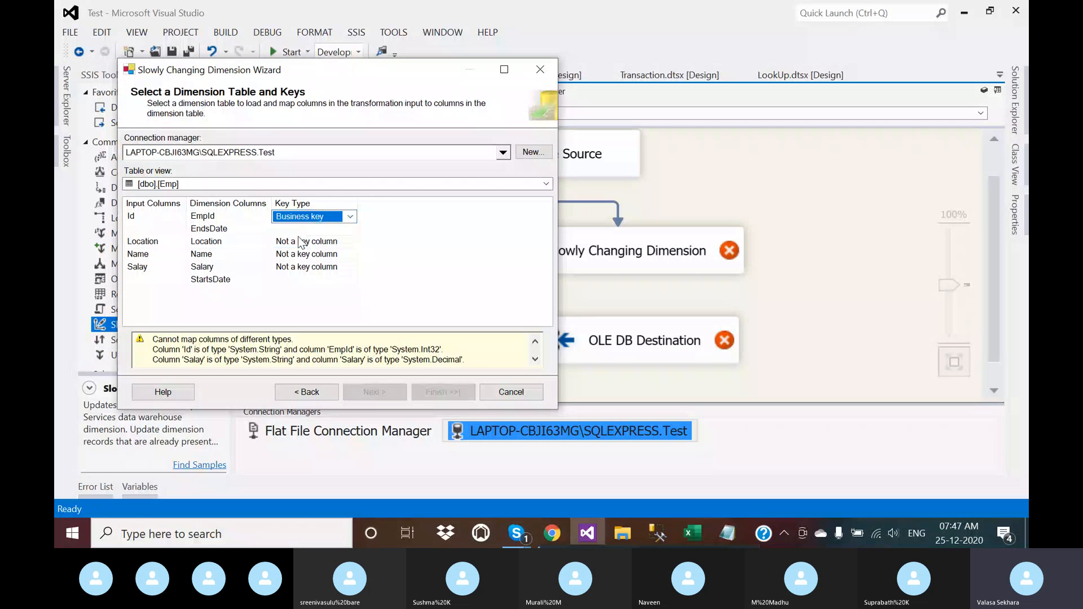
left_click(297, 255)
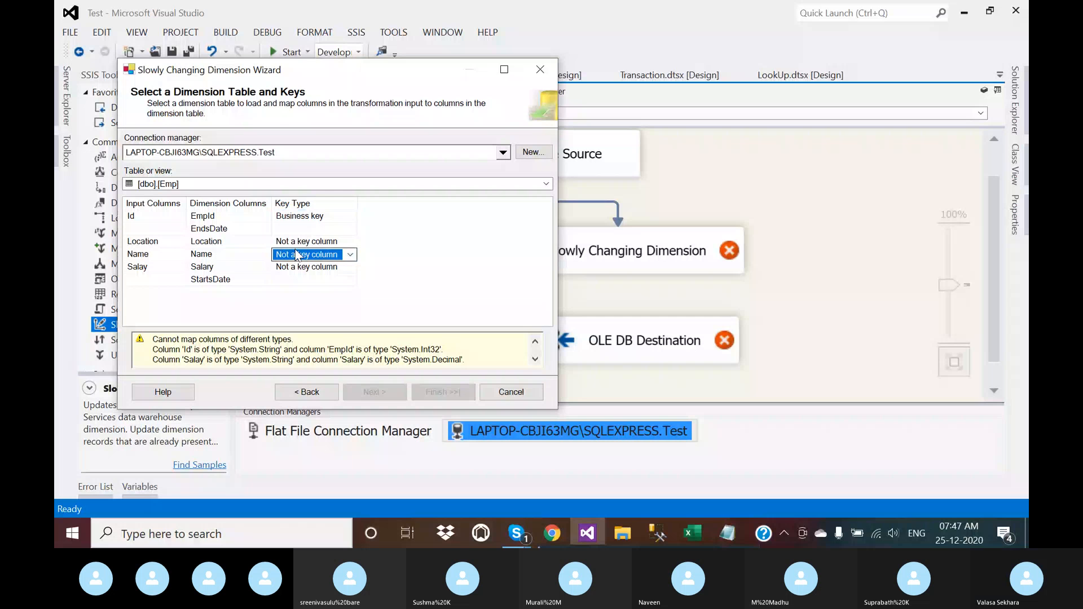
left_click(350, 254)
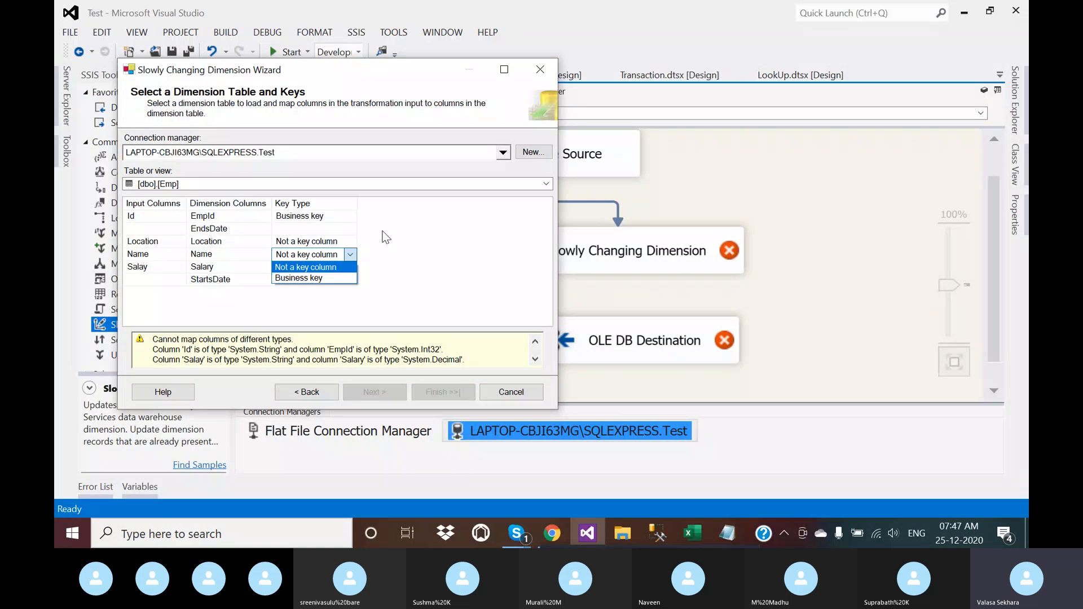
left_click(379, 230)
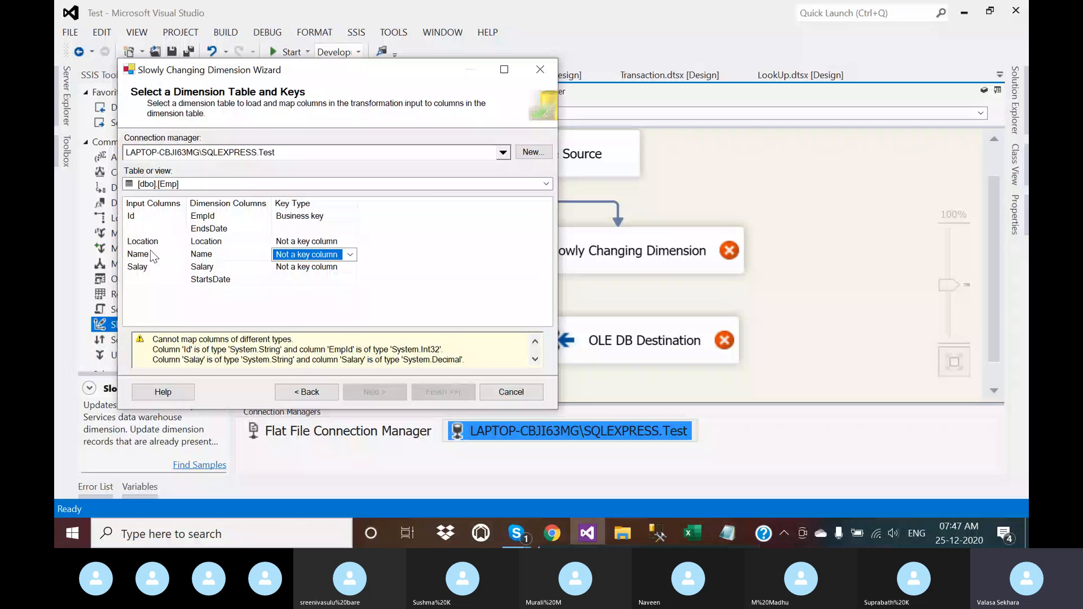
left_click(220, 218)
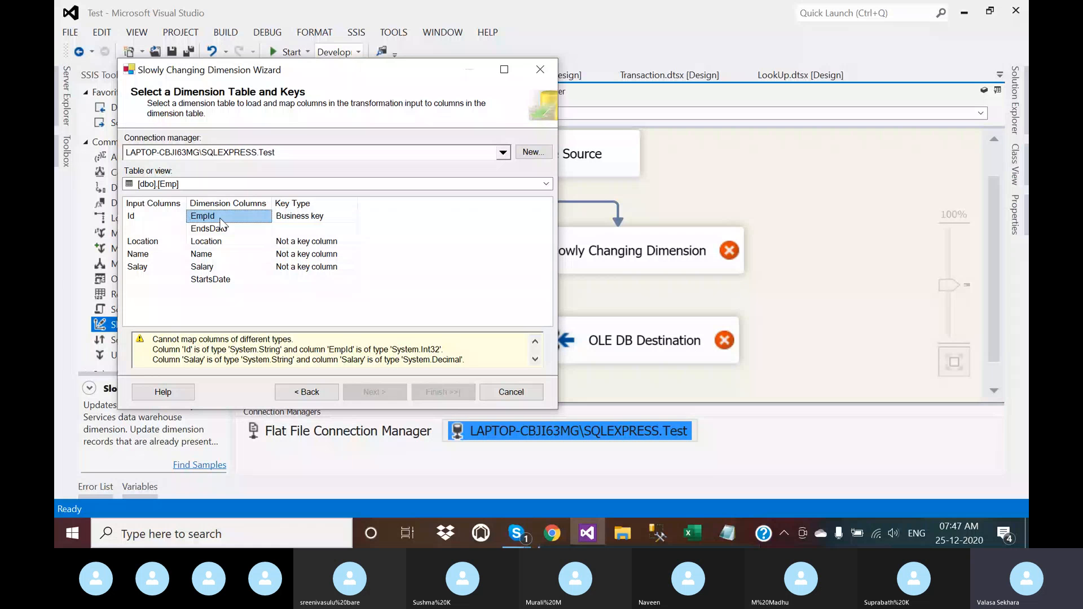
left_click(135, 218)
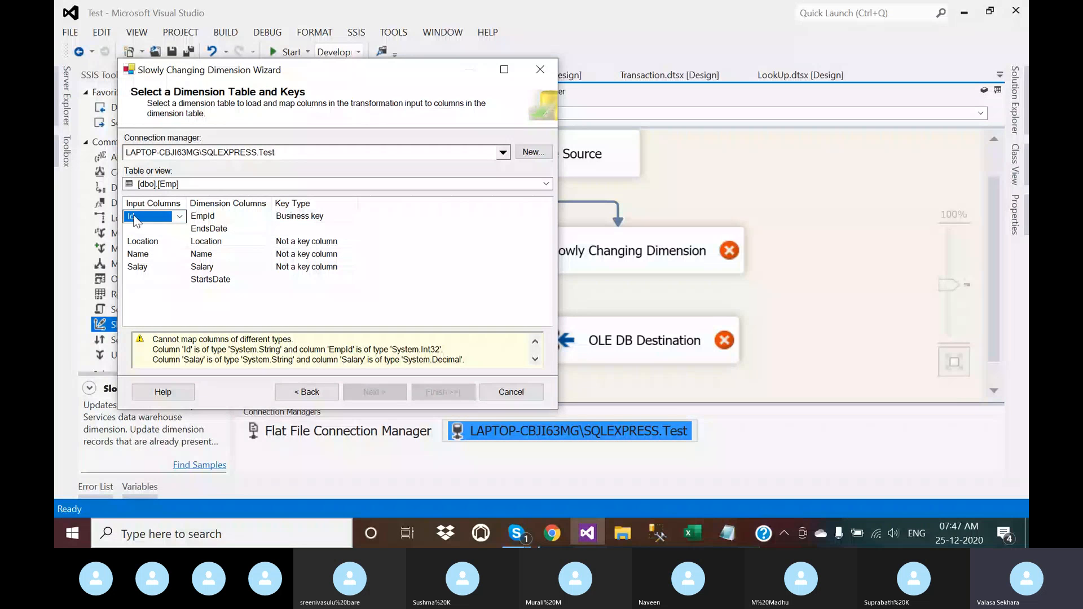
Cancel the dimension wizard and delete the Slowly Changing Dimension transformation from the data flow
left_click(524, 393)
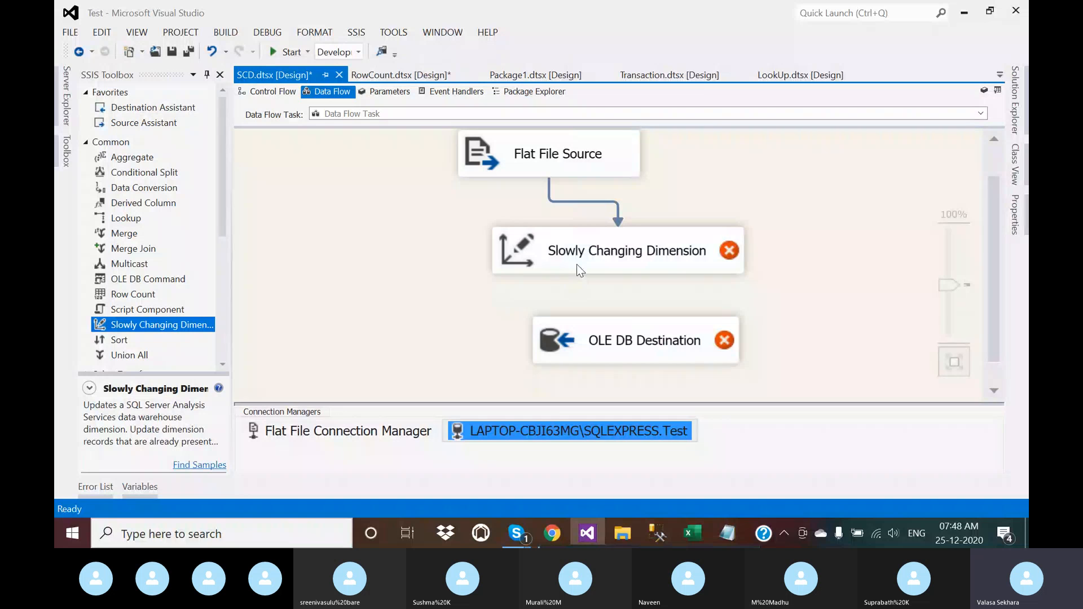
left_click(577, 264)
key("Delete")
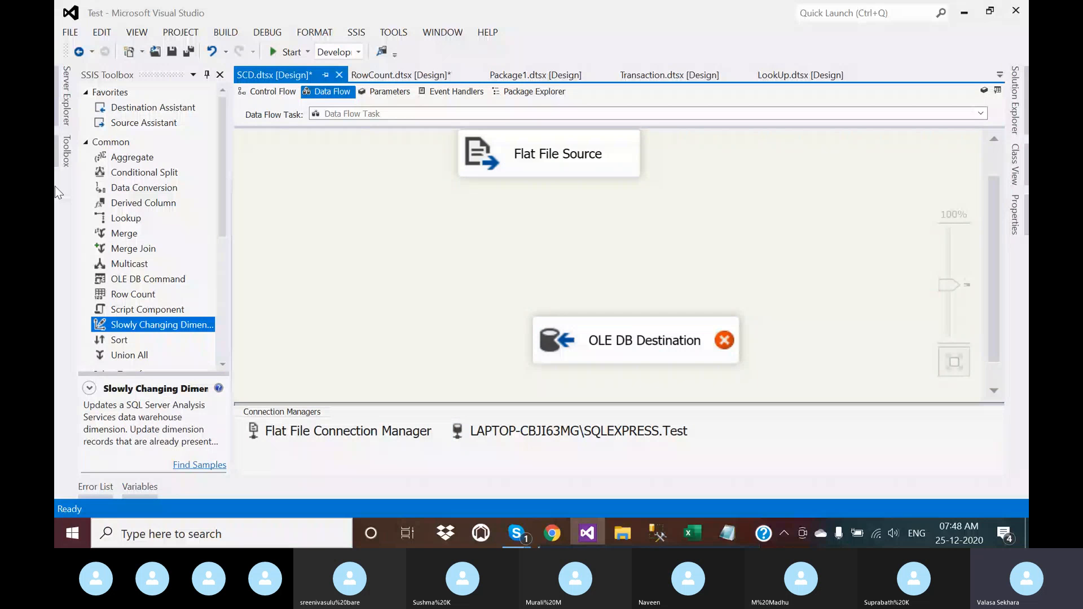
Add a Data Conversion transformation below the Flat File Source and connect the source's output to it
left_click_drag(150, 187, 583, 218)
left_click(550, 166)
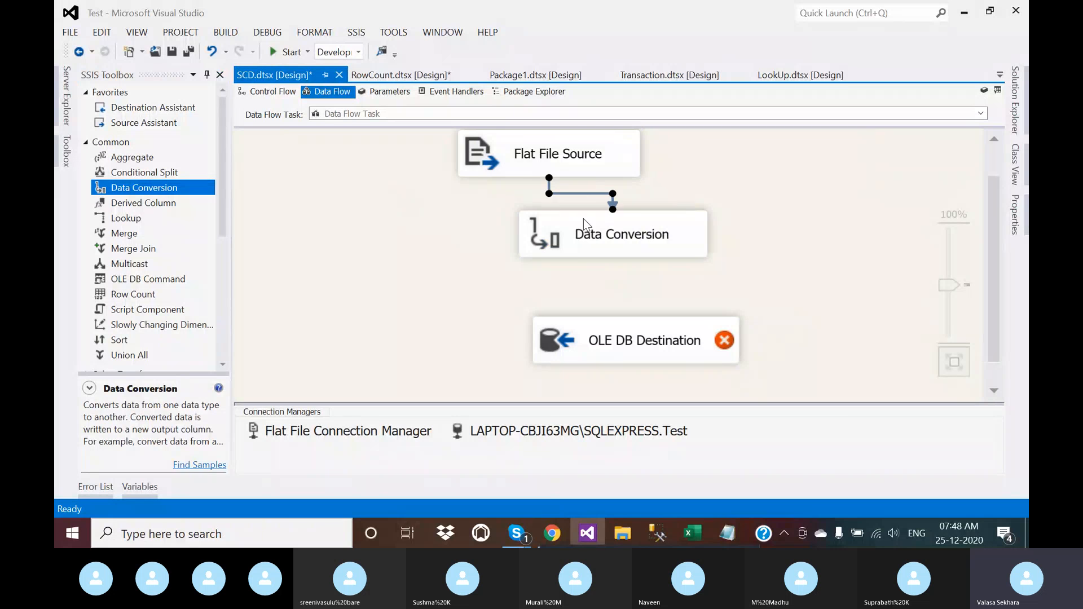
left_click(583, 218)
Include the Id column in the Data Conversion and change its output data type to match the integer EmpId column
double_click(639, 237)
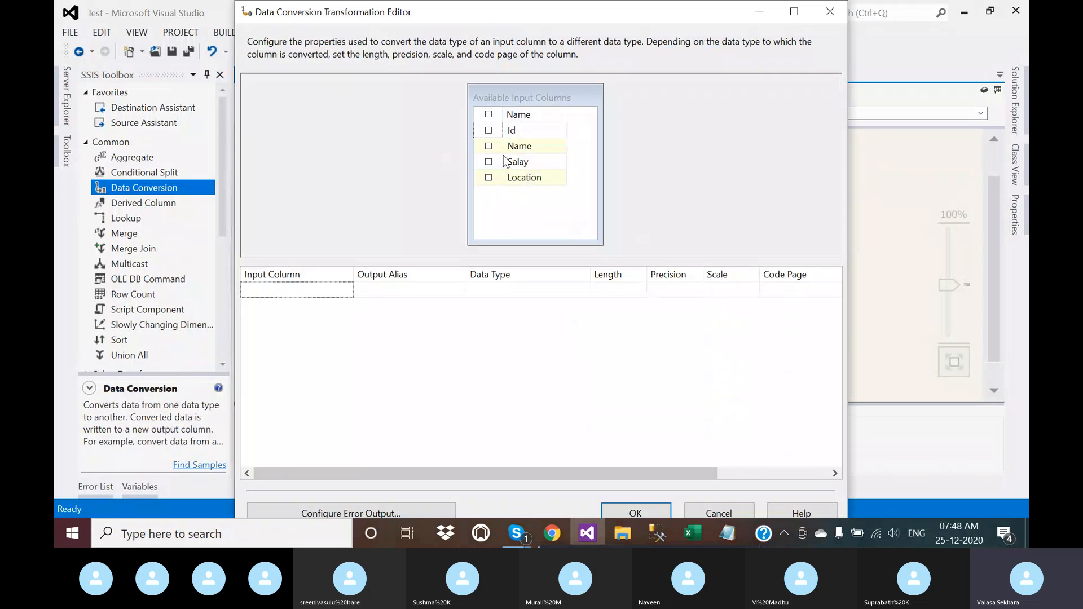
left_click(489, 130)
left_click(500, 289)
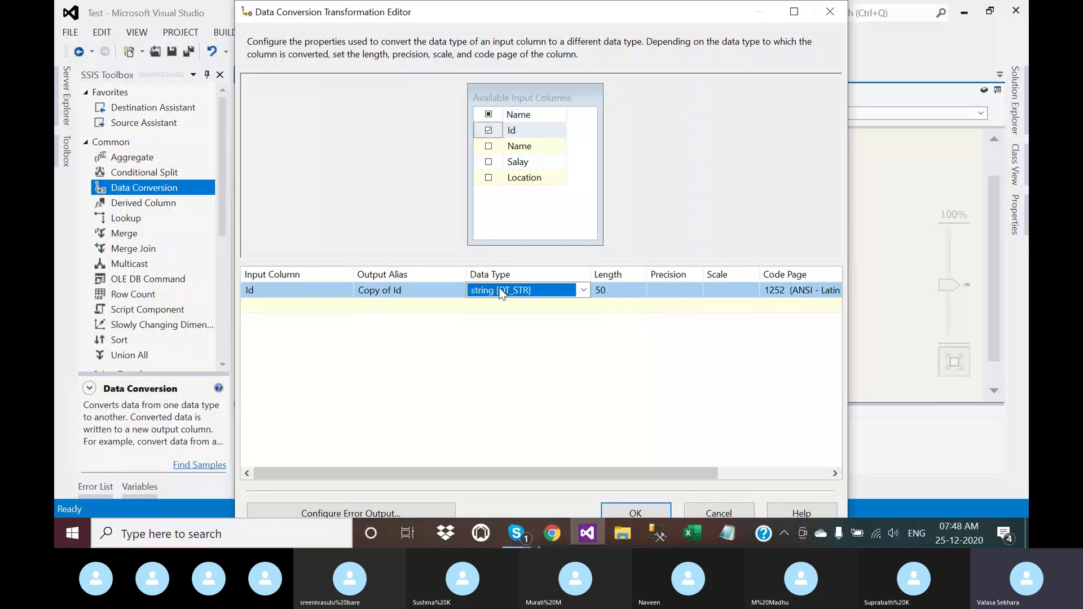
key("f")
key("f")
key("f")
left_click(636, 511)
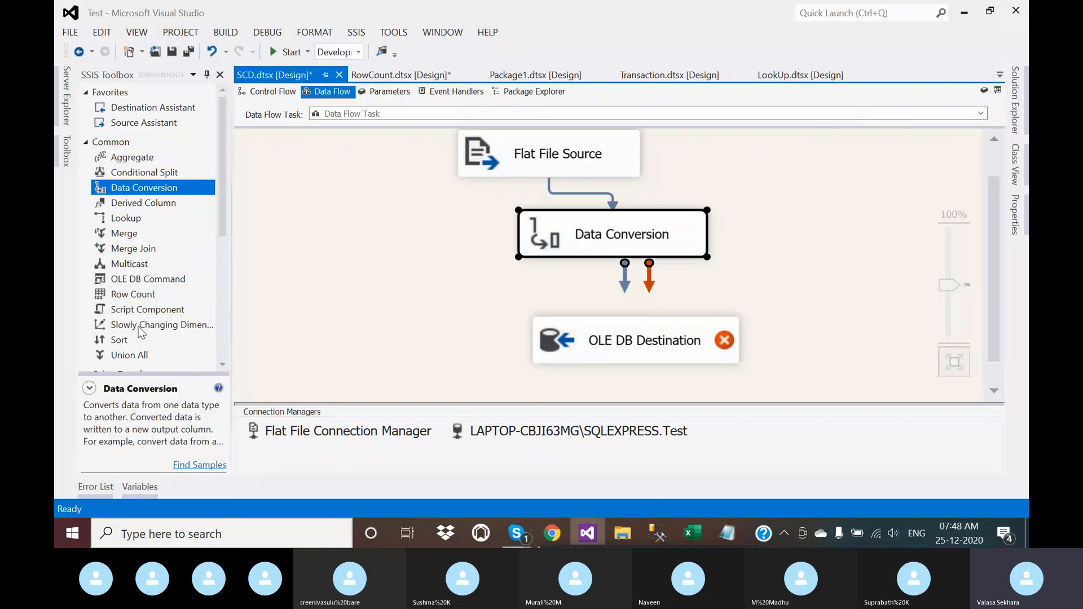
Add a Slowly Changing Dimension transformation and feed it from the Data Conversion output
left_click_drag(139, 326, 768, 321)
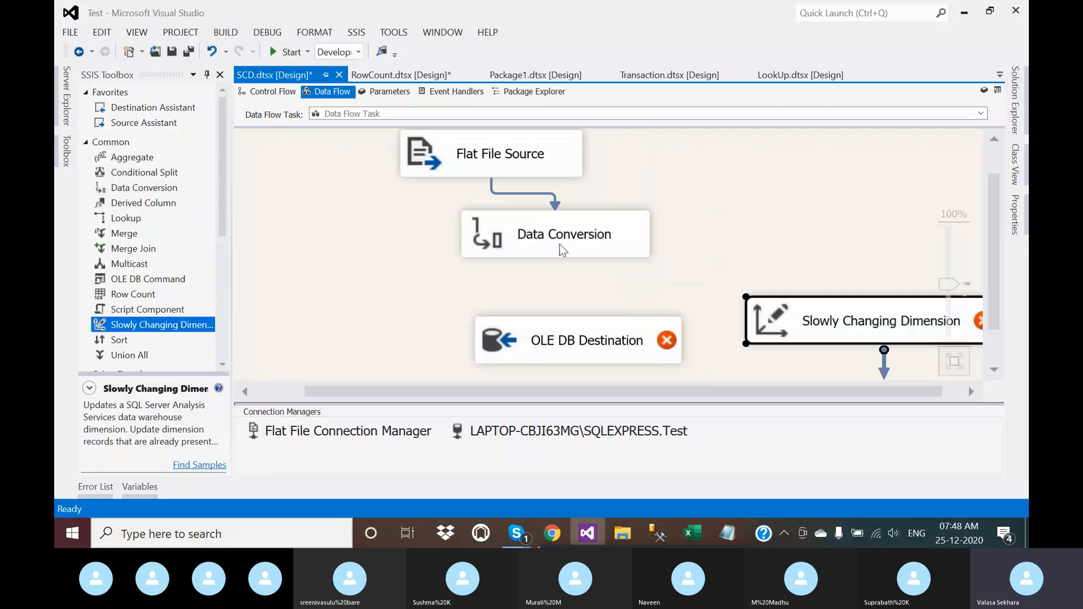
left_click(583, 252)
left_click_drag(567, 278, 758, 282)
Rearrange the canvas so the OLE DB Destination sits aside and the Slowly Changing Dimension lies directly beneath Data Conversion
left_click_drag(595, 307, 538, 320)
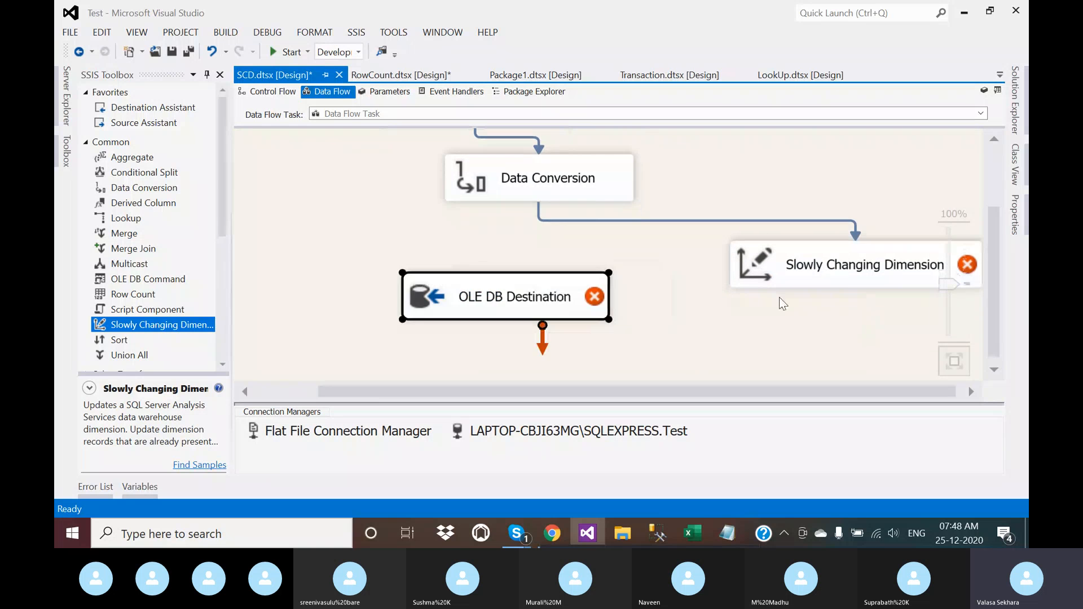
left_click_drag(824, 253, 737, 247)
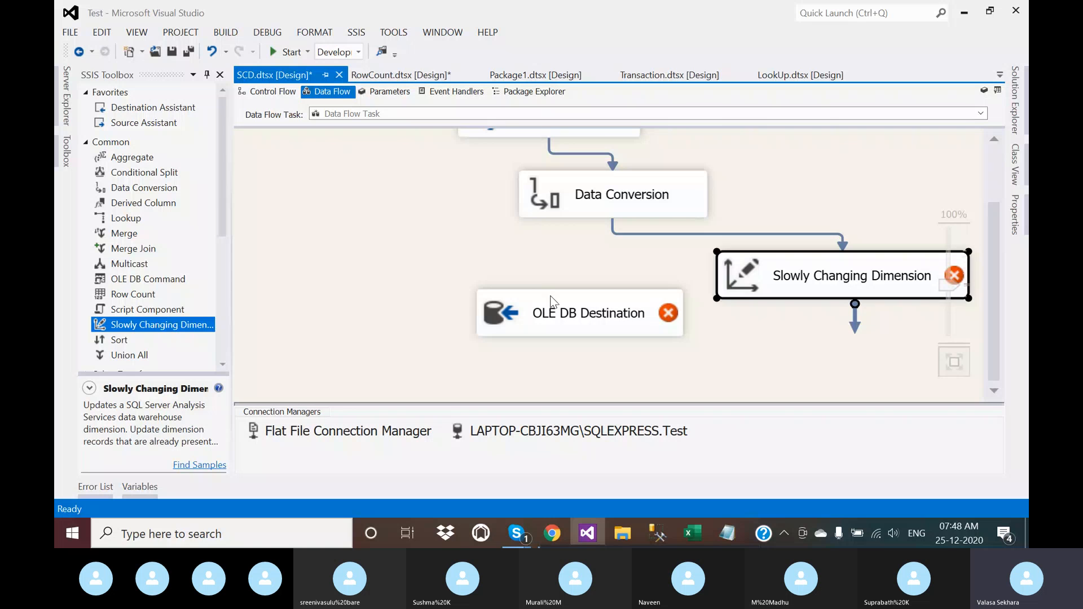
left_click_drag(552, 302, 498, 316)
left_click_drag(822, 249, 622, 260)
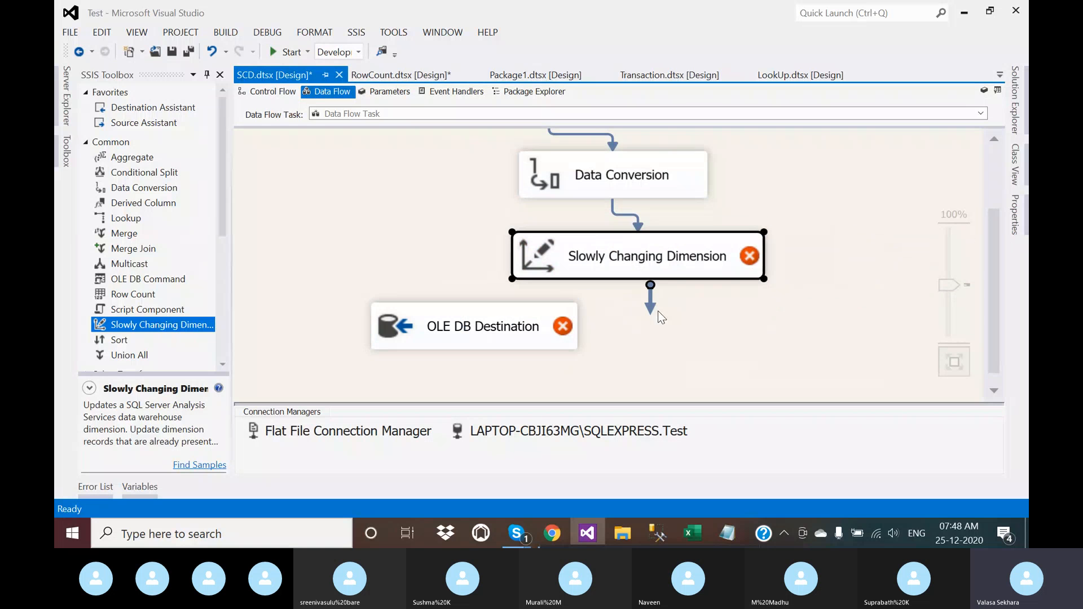
In the Slowly Changing Dimension wizard, choose the [dbo].[Emp] table and map the Copy of Id input column to EmpId
double_click(667, 263)
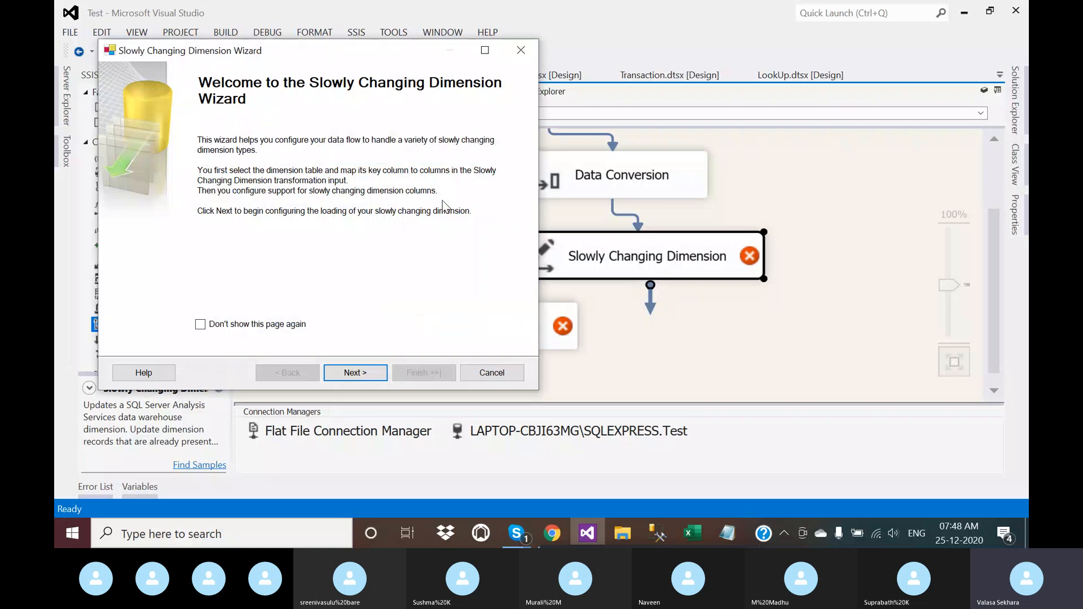
left_click(356, 372)
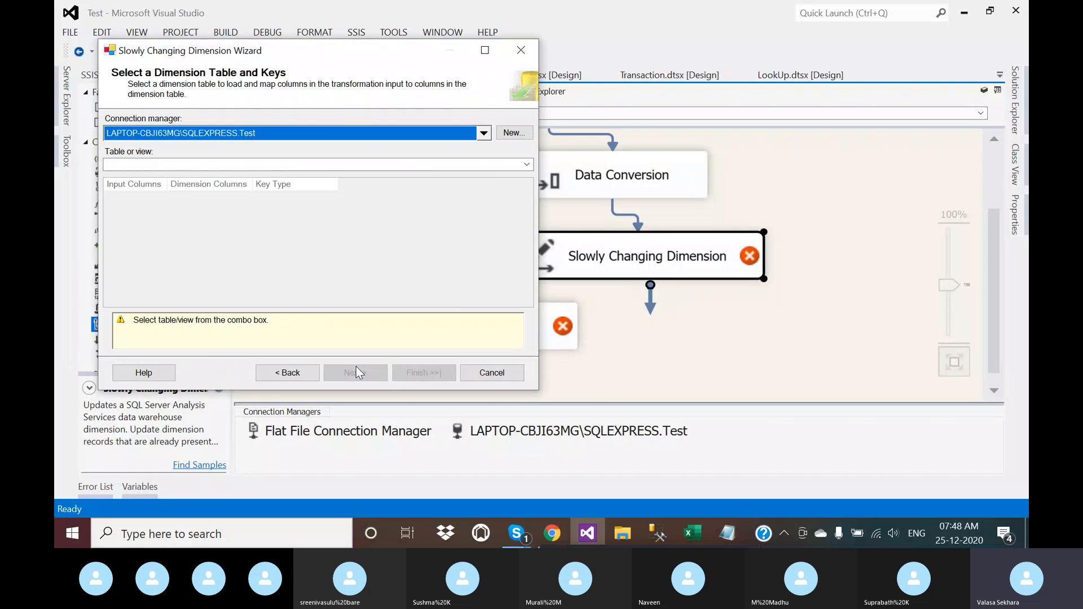
left_click(492, 165)
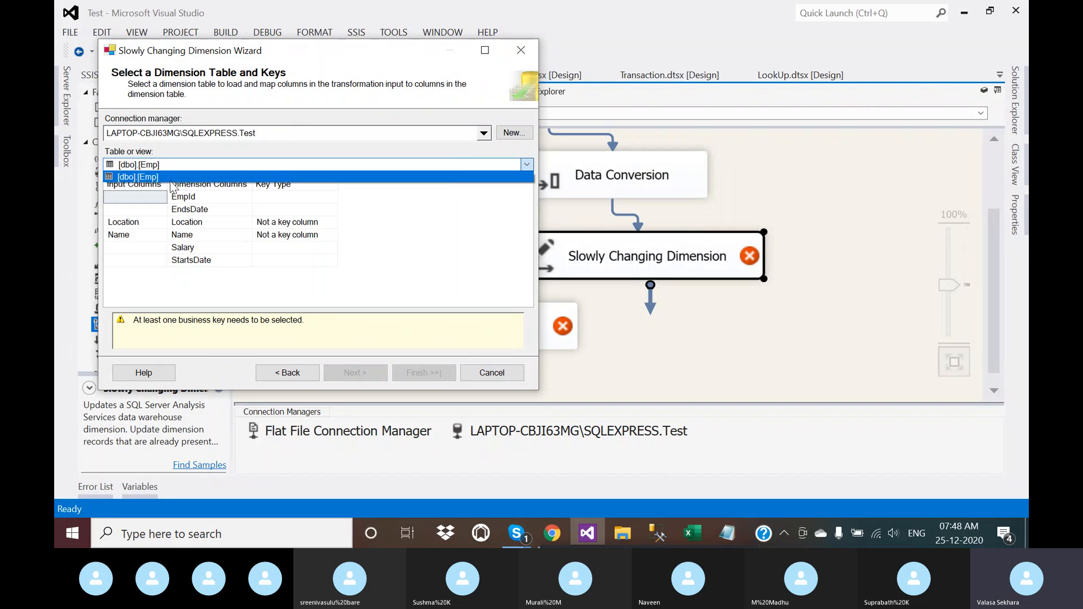
left_click(454, 178)
left_click(144, 197)
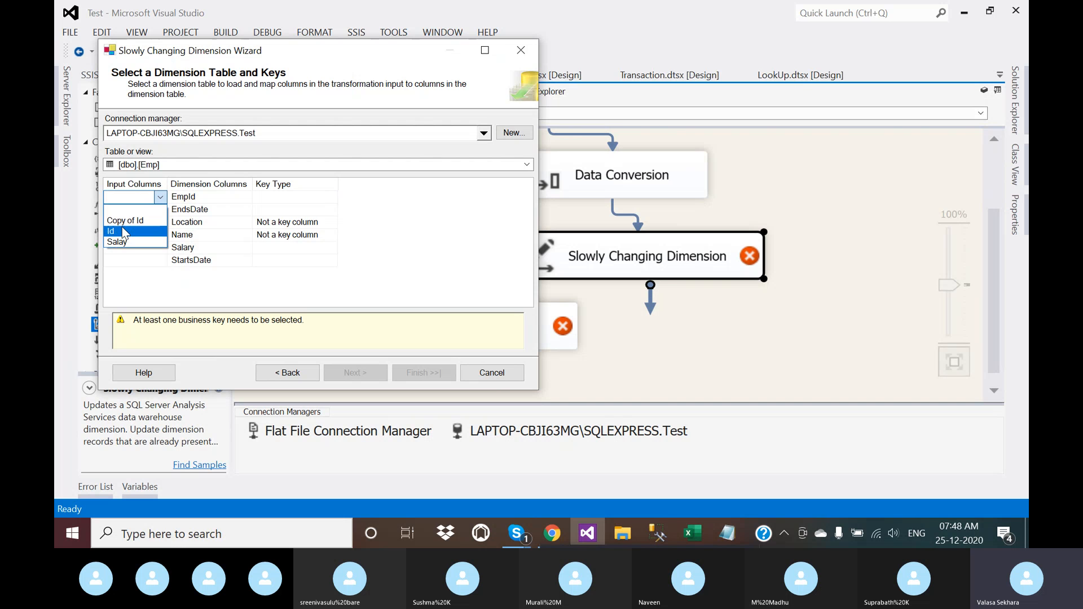
left_click(125, 220)
Make EmpId, mapped from Copy of Id, the Business key of the dimension
left_click(287, 197)
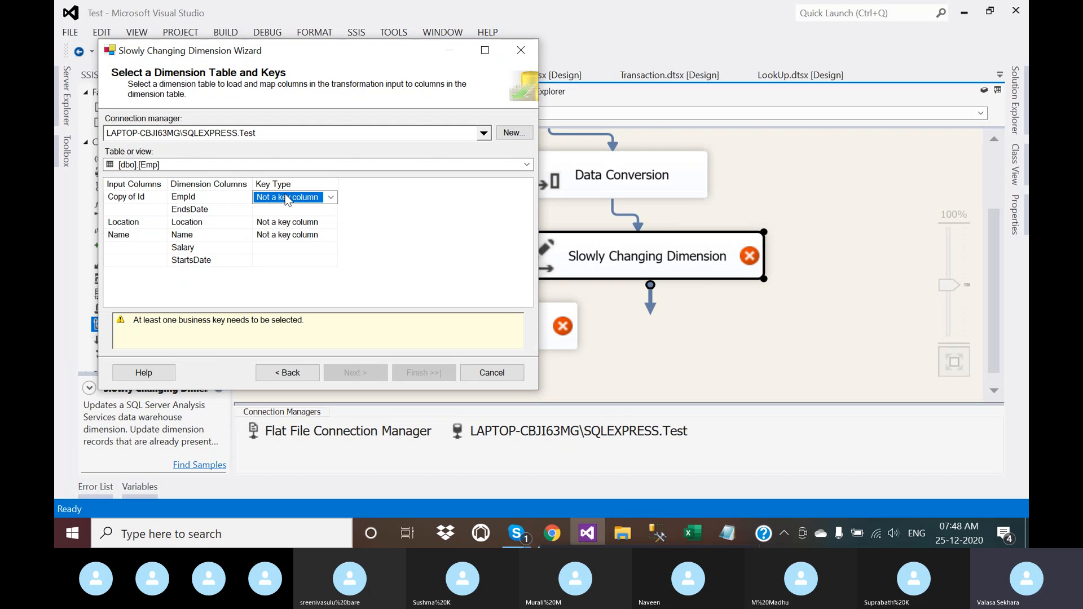
left_click(287, 197)
left_click(273, 221)
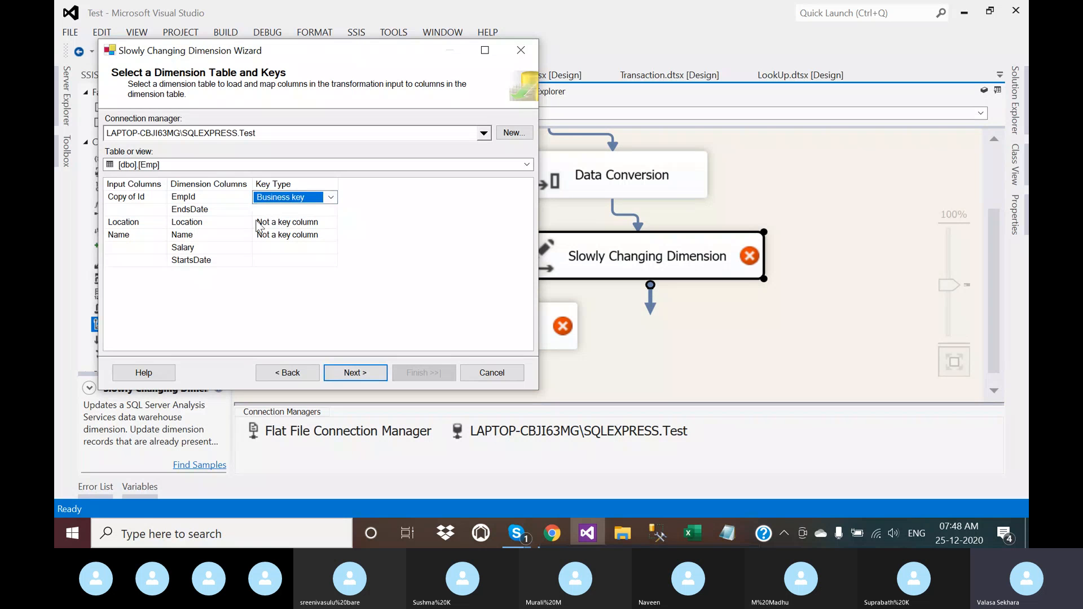
Add Name and Location as slowly changing dimension columns with the Fixed attribute change type
left_click(347, 372)
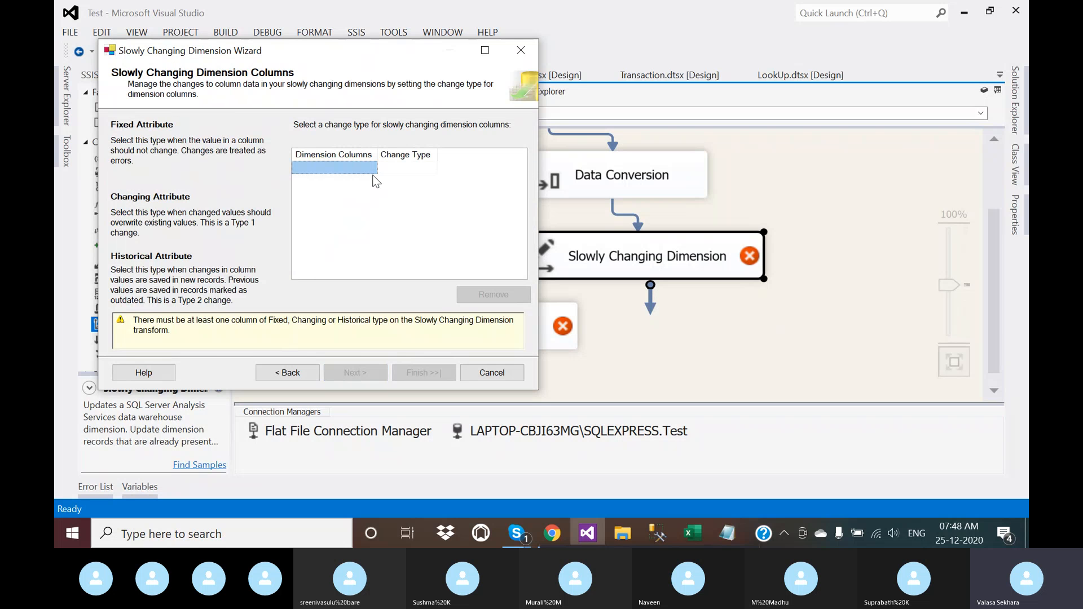
left_click(359, 174)
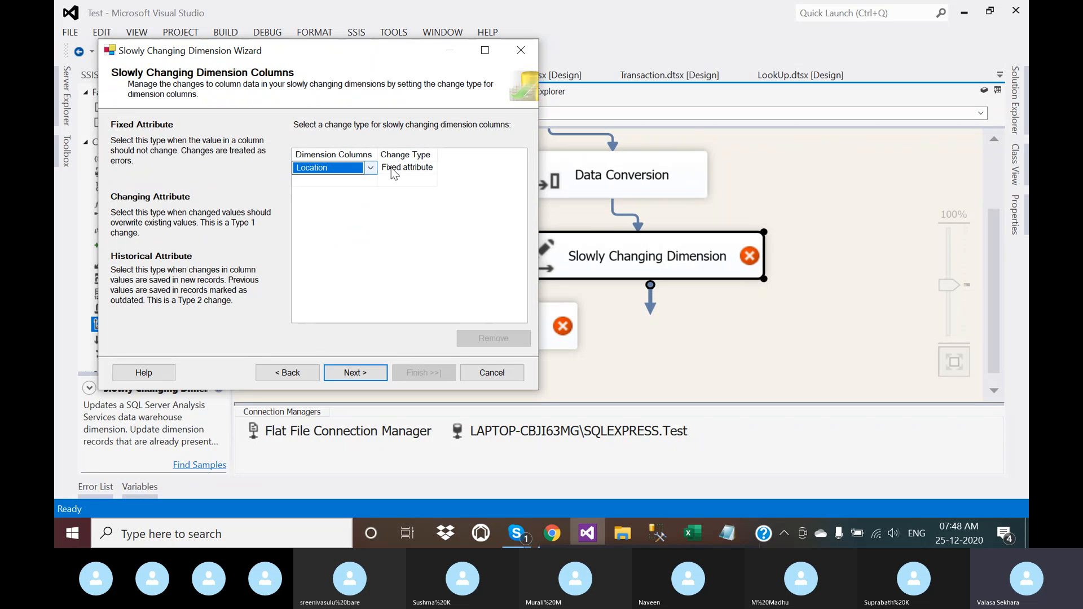
left_click(370, 168)
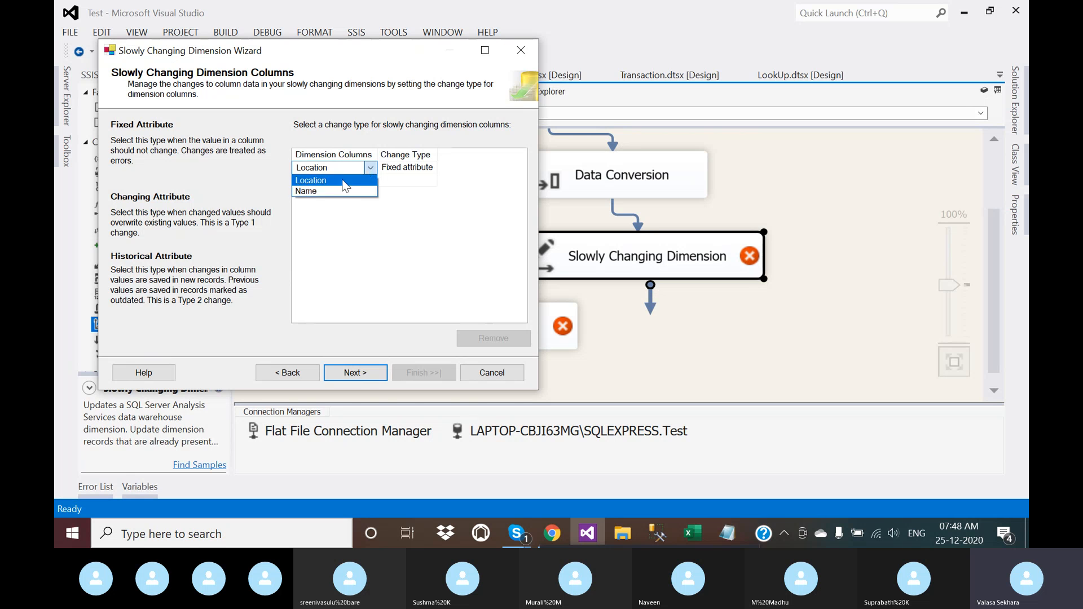
left_click(324, 192)
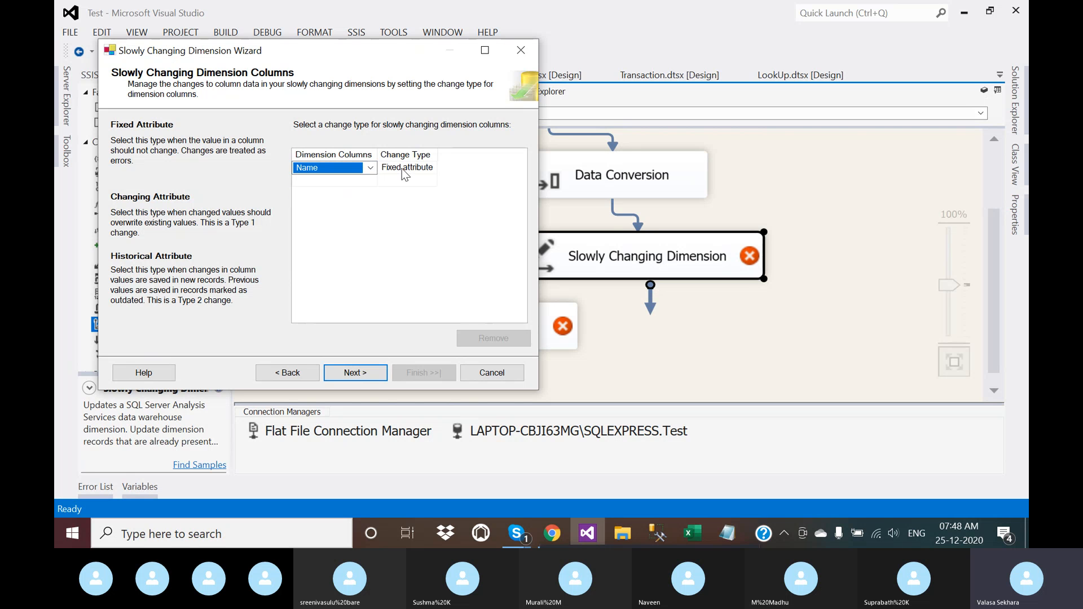
left_click(367, 181)
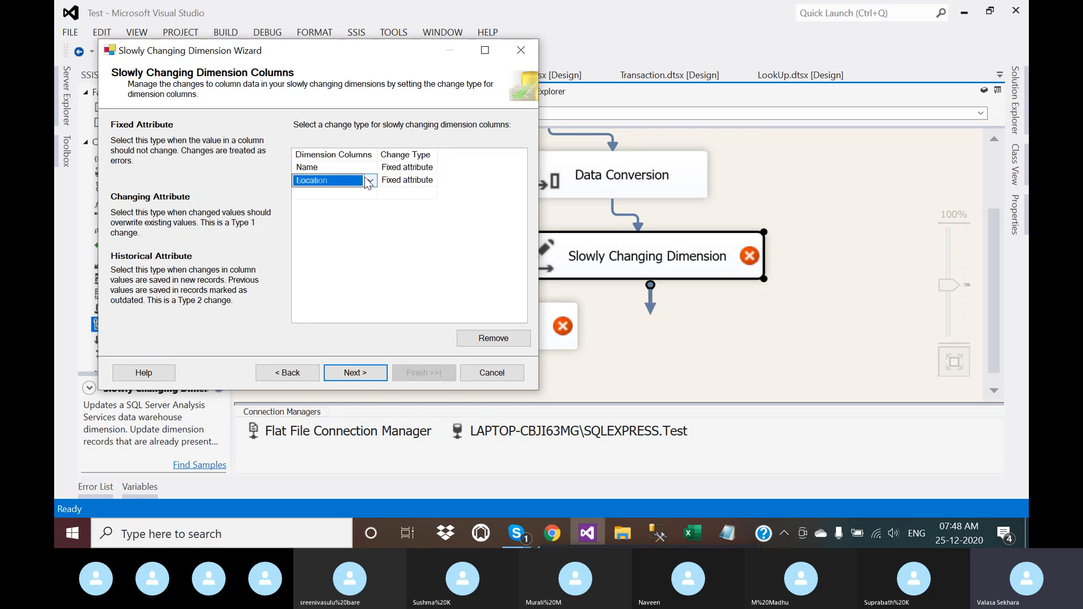
left_click(370, 180)
left_click(317, 199)
Try to set Location's change type to Changing attribute and proceed to the fixed and changing attribute options
left_click(401, 181)
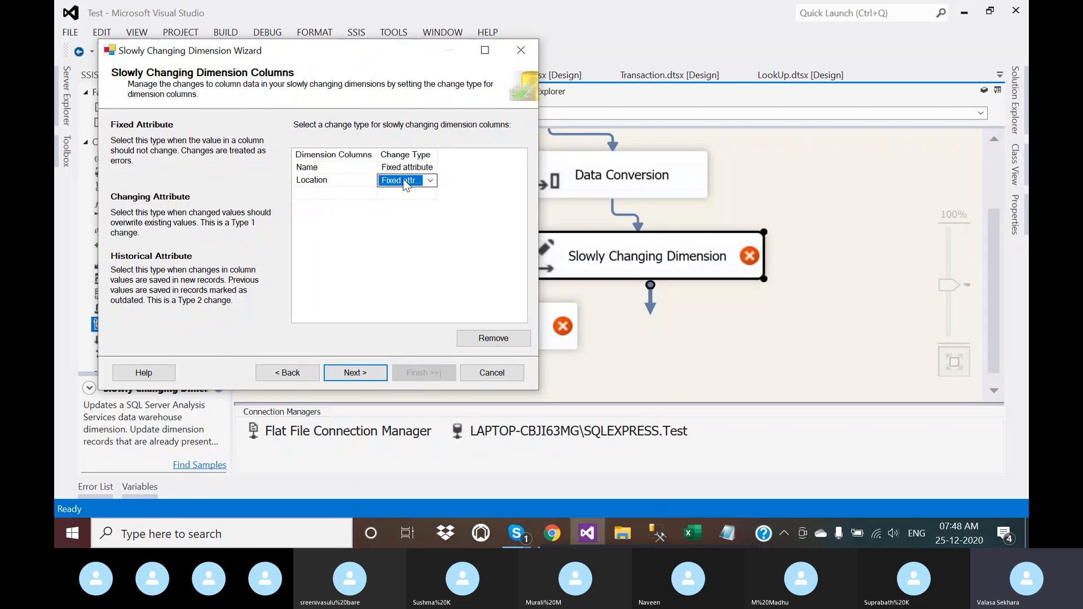
left_click(432, 181)
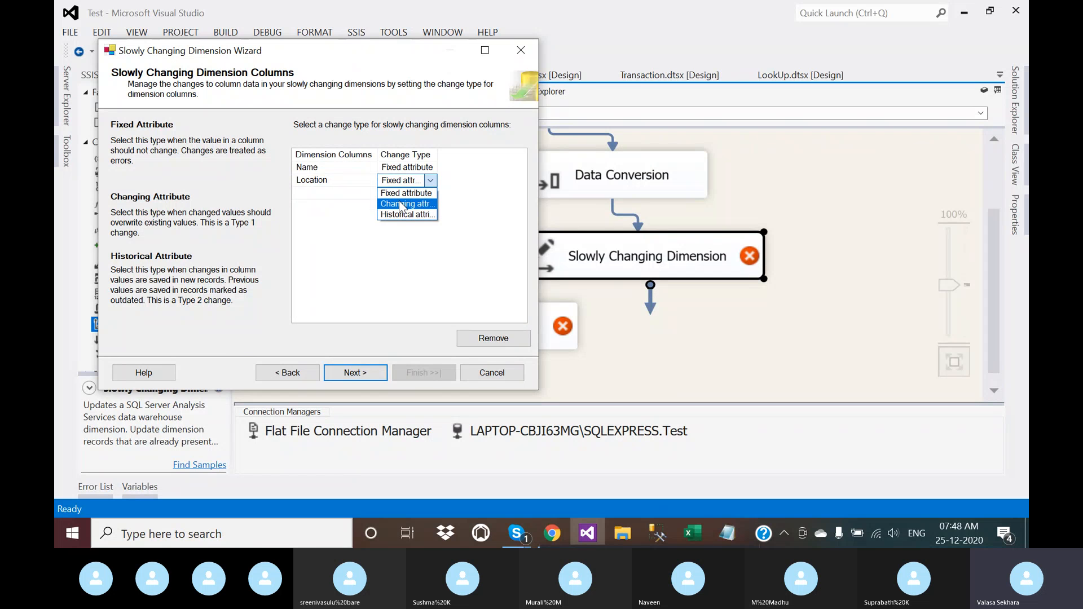
left_click(401, 204)
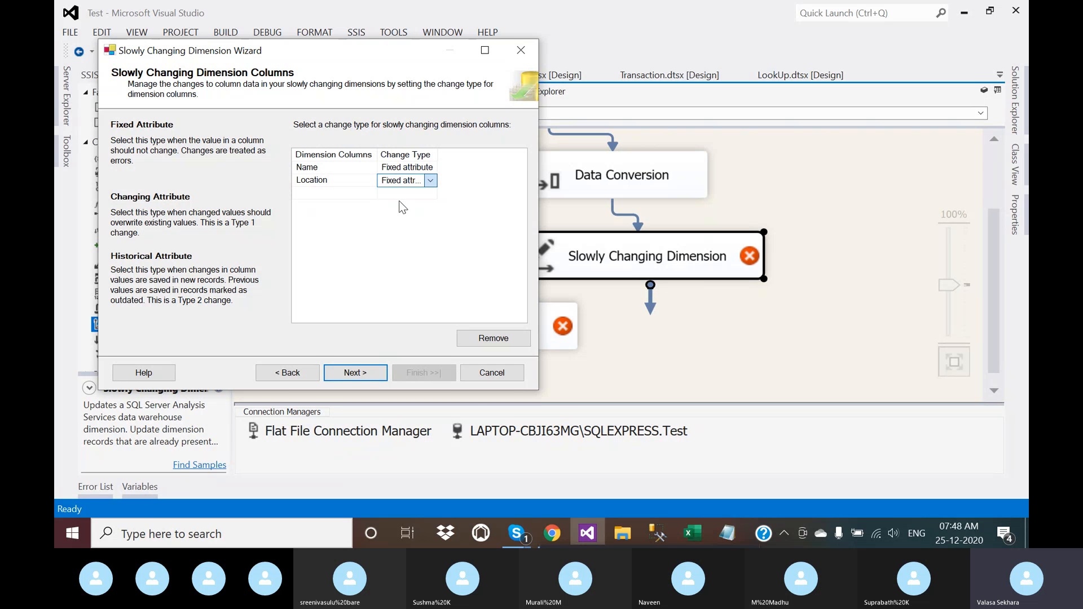
left_click(349, 373)
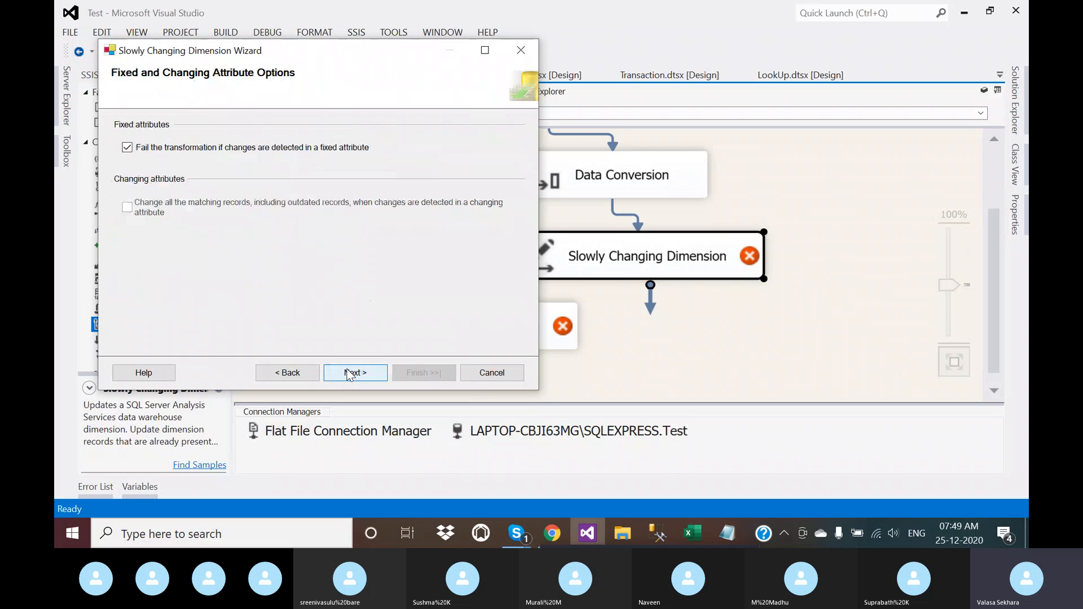
Return to the dimension table and key selection and try to map the Salay input column to Salary
double_click(286, 373)
left_click(135, 248)
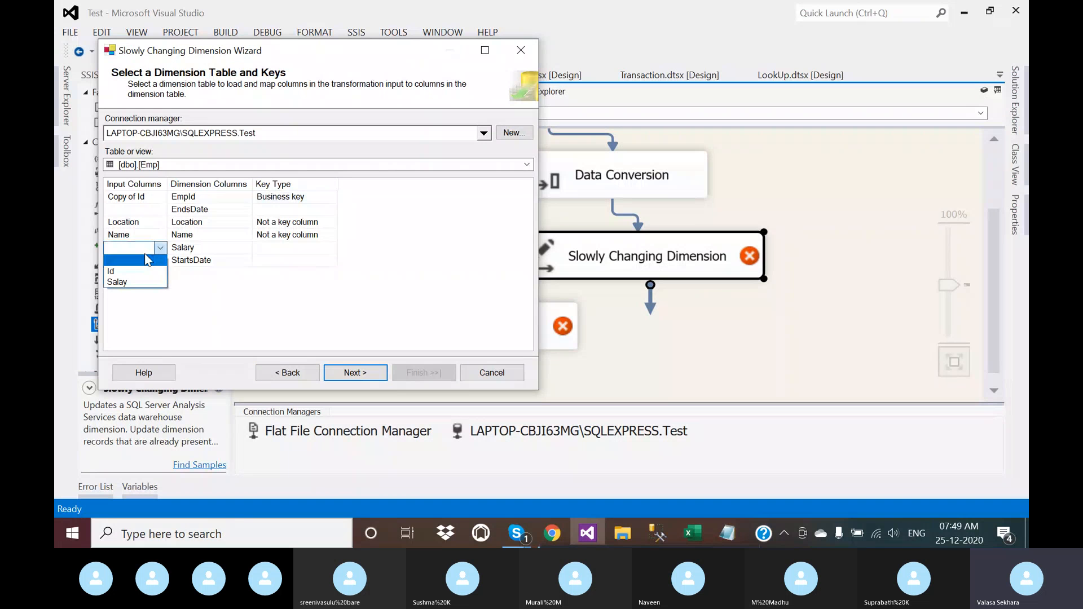
left_click(142, 282)
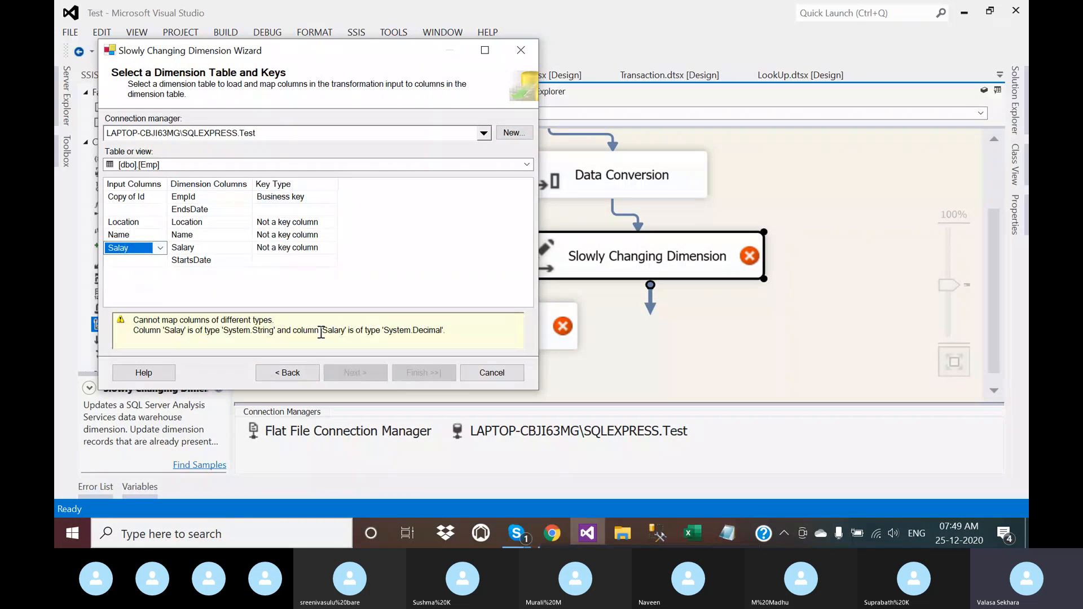